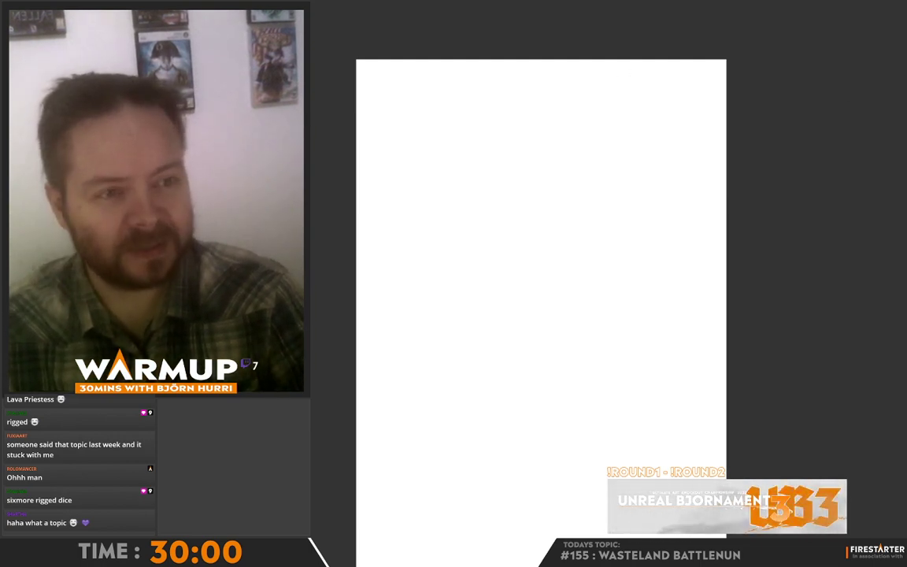
Rotate the blank canvas to landscape and extend its width with the Crop tool
mouse_move(276, 53)
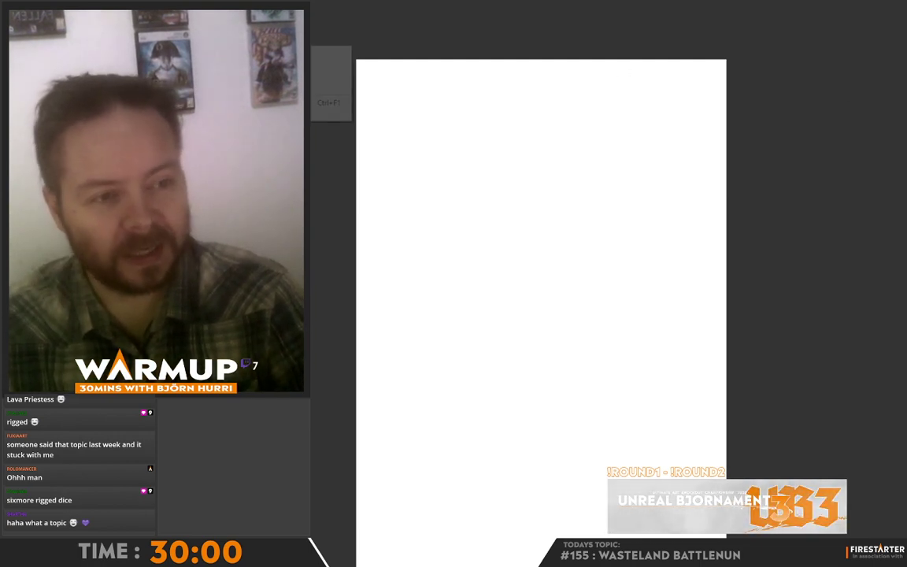
click(315, 75)
key(c)
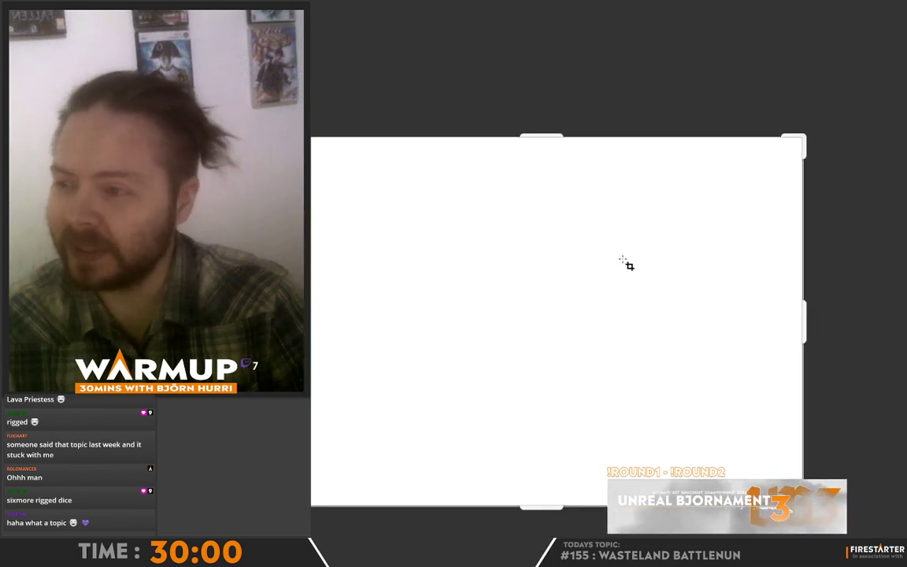
mouse_move(804, 323)
mouse_down()
mouse_move(826, 315)
mouse_move(809, 338)
mouse_up()
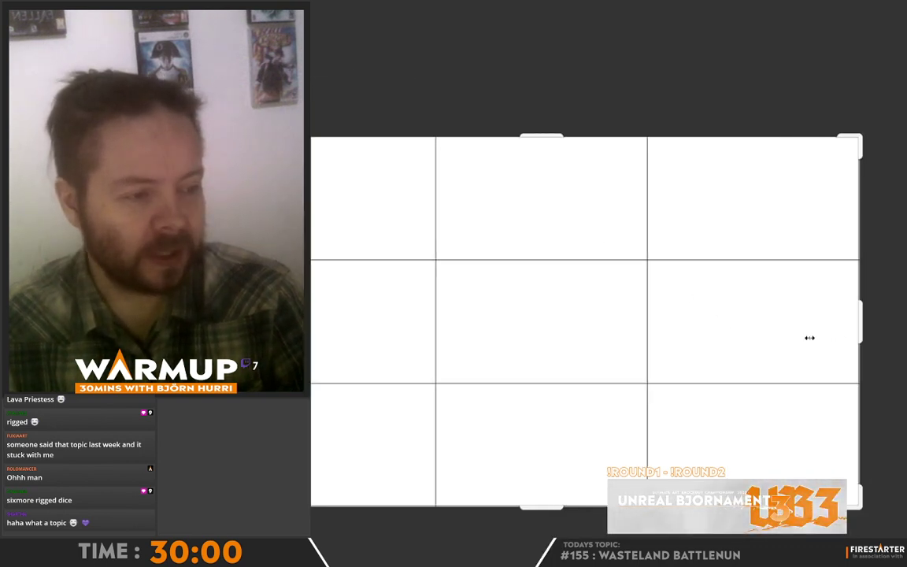
key(Return)
Fill the base layer with white so it covers the whole canvas, and add a new layer above it
drag(509, 370, 522, 344)
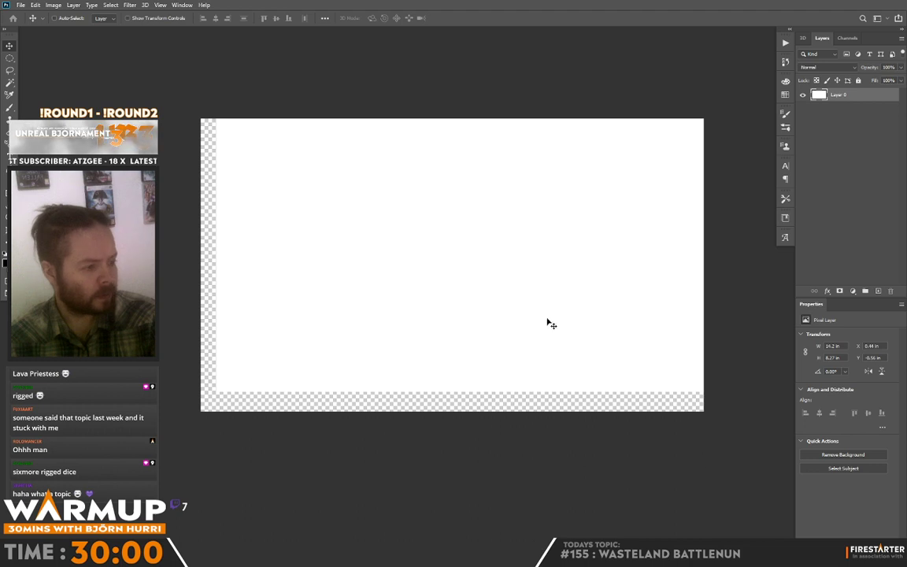
key(ctrl+BackSpace)
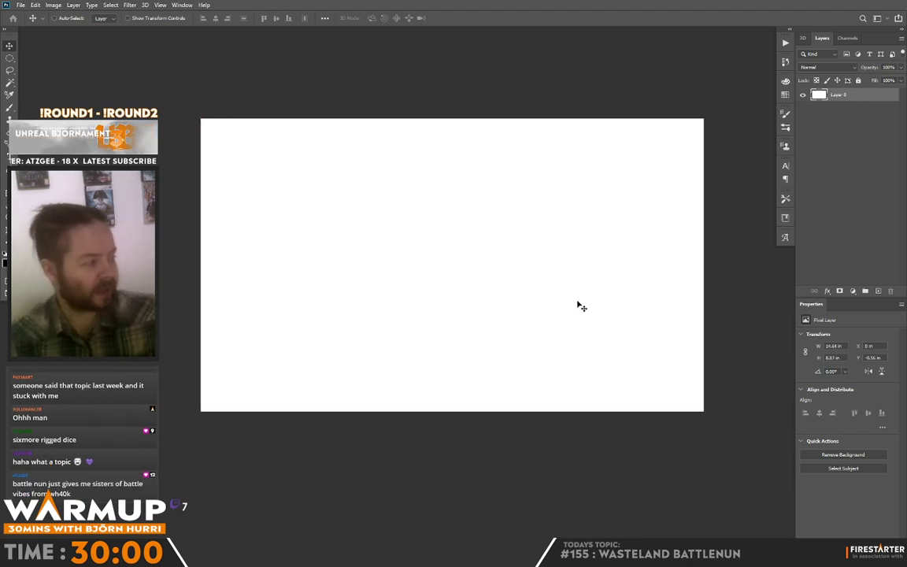
click(877, 292)
key(b)
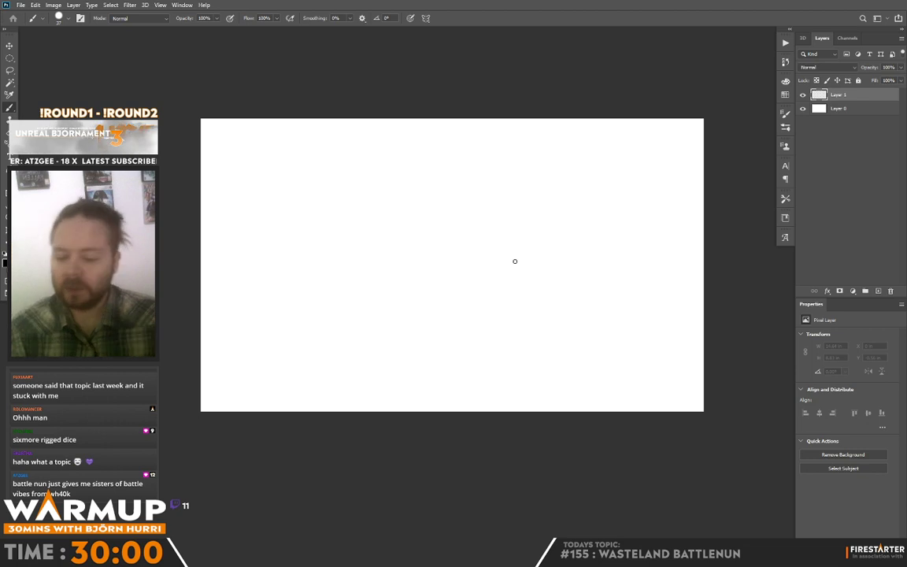
Darken Layer 0 to a medium grey by lowering its lightness with Hue/Saturation
key(ctrl+u)
key(Return)
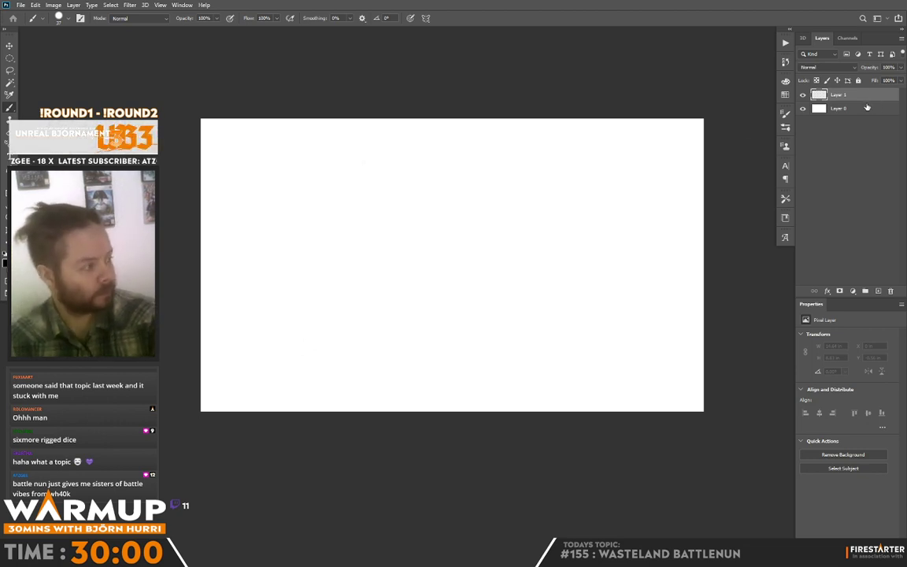
click(857, 110)
key(ctrl+u)
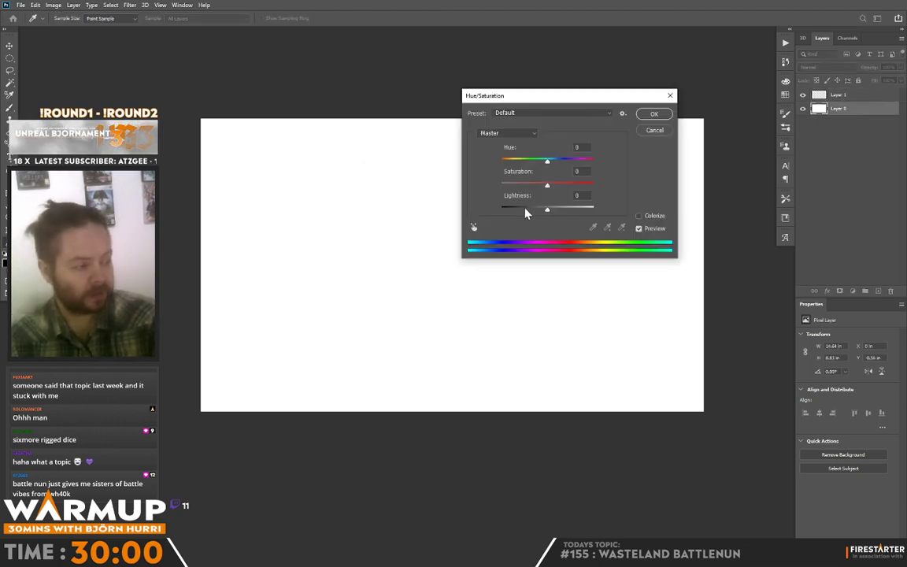
click(524, 207)
key(Return)
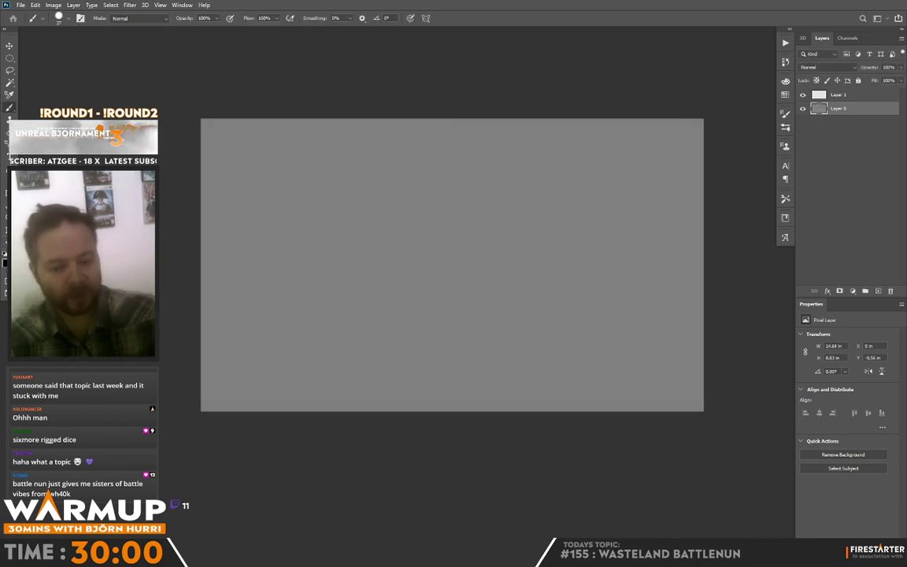
Make Layer 1 active and choose the rectangular sketcher brush from the jan2018_Hurri01 set
click(846, 94)
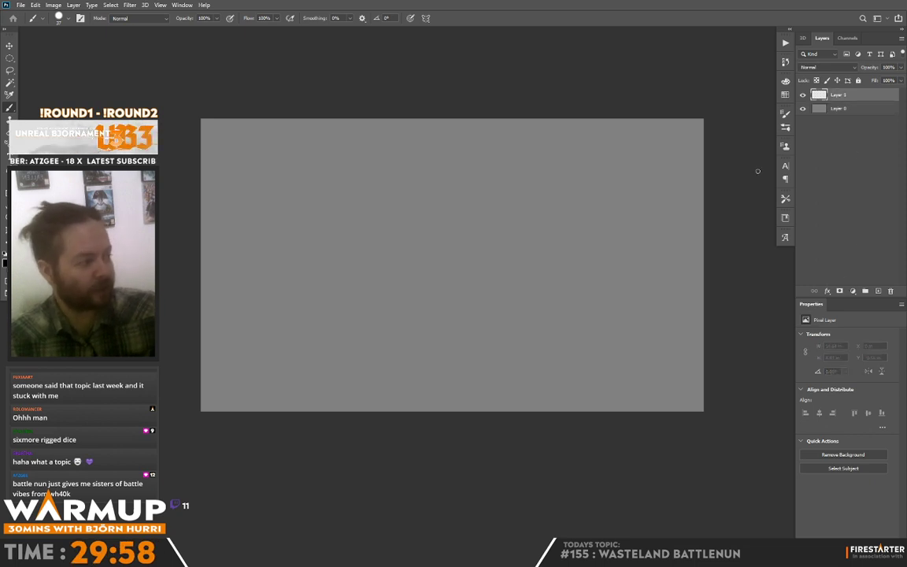
right_click(429, 318)
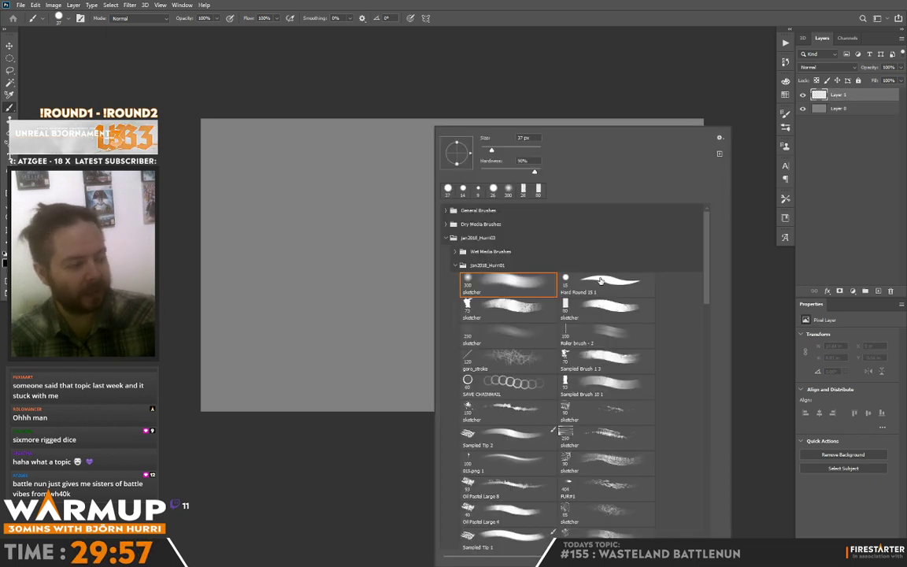
click(622, 312)
key(alt)
key(x)
drag(484, 232, 496, 222)
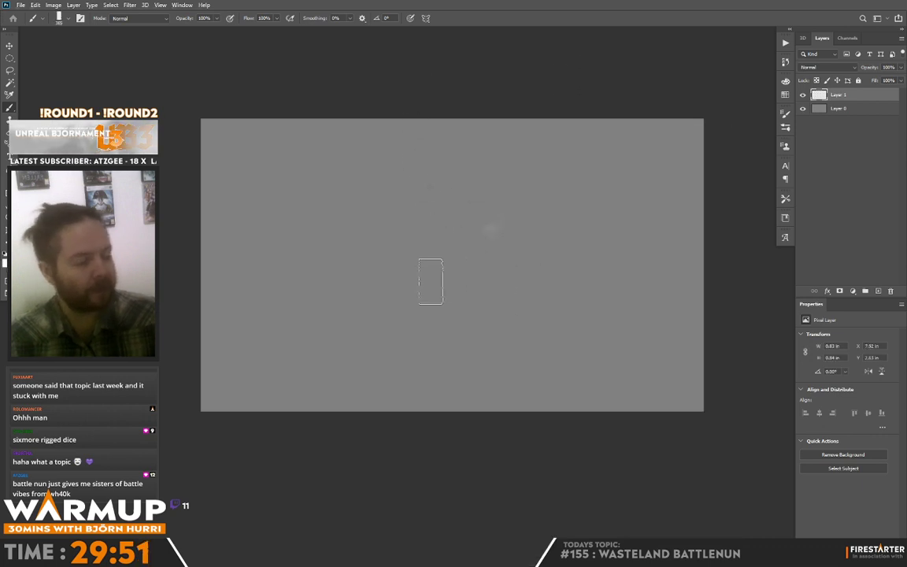
drag(442, 305, 452, 289)
key(ctrl+z)
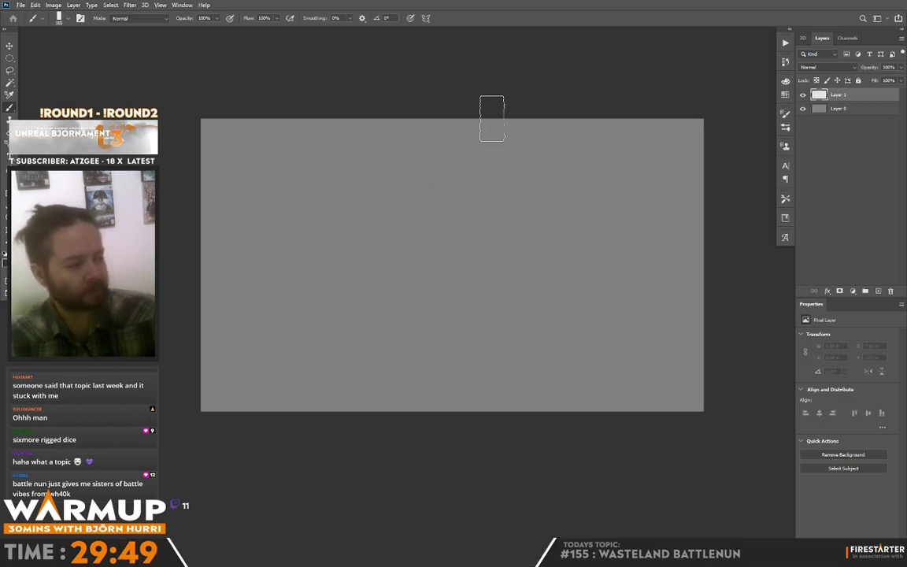
Paint a dark grey sloping ground across the lower third of the canvas on Layer 1
mouse_move(173, 324)
mouse_down()
mouse_move(456, 357)
mouse_move(680, 399)
mouse_move(167, 405)
mouse_move(776, 414)
mouse_up()
alt+click(239, 324)
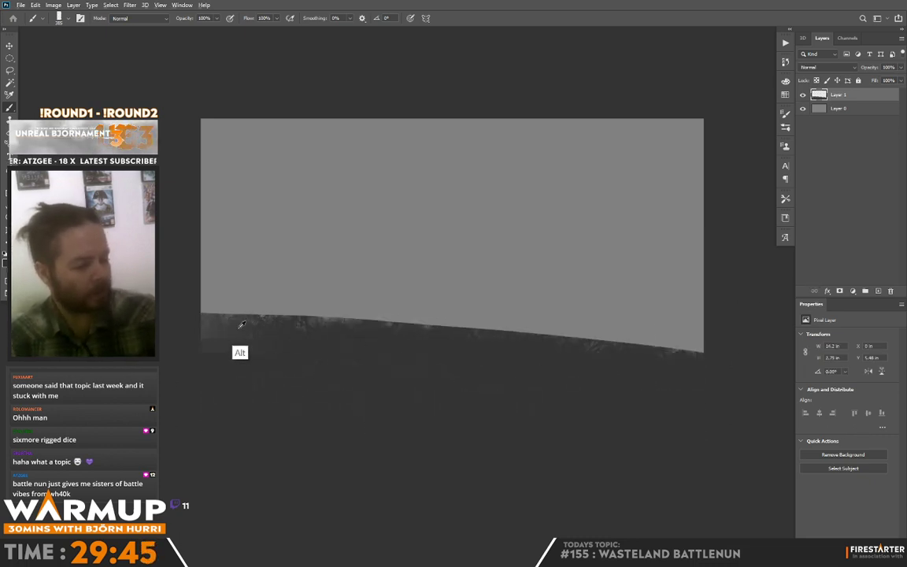
mouse_move(175, 332)
mouse_down()
mouse_move(407, 358)
mouse_move(172, 390)
mouse_move(675, 403)
mouse_up()
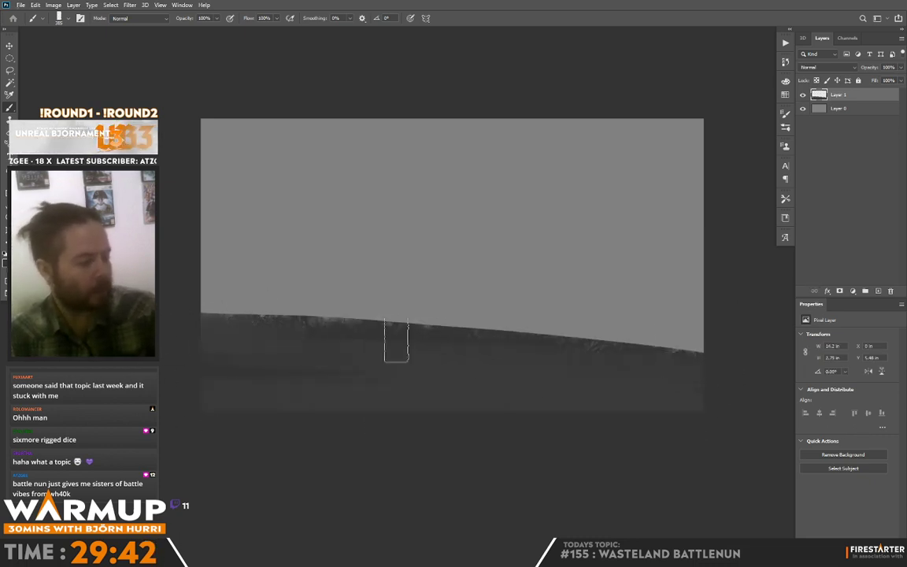
Add a new layer and, with a much smaller brush, sketch the figure's first leg as a curved gesture above the ground
click(877, 292)
right_click(500, 275)
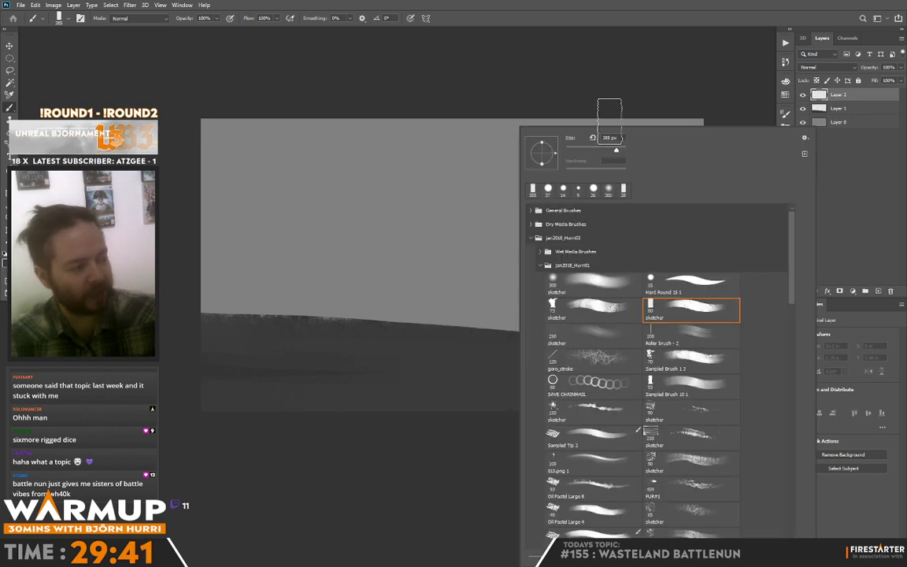
drag(618, 150, 599, 152)
mouse_move(402, 302)
mouse_down()
mouse_move(409, 277)
mouse_move(398, 314)
mouse_up()
mouse_move(388, 318)
mouse_down()
mouse_move(404, 257)
mouse_move(443, 229)
mouse_up()
drag(442, 246, 456, 221)
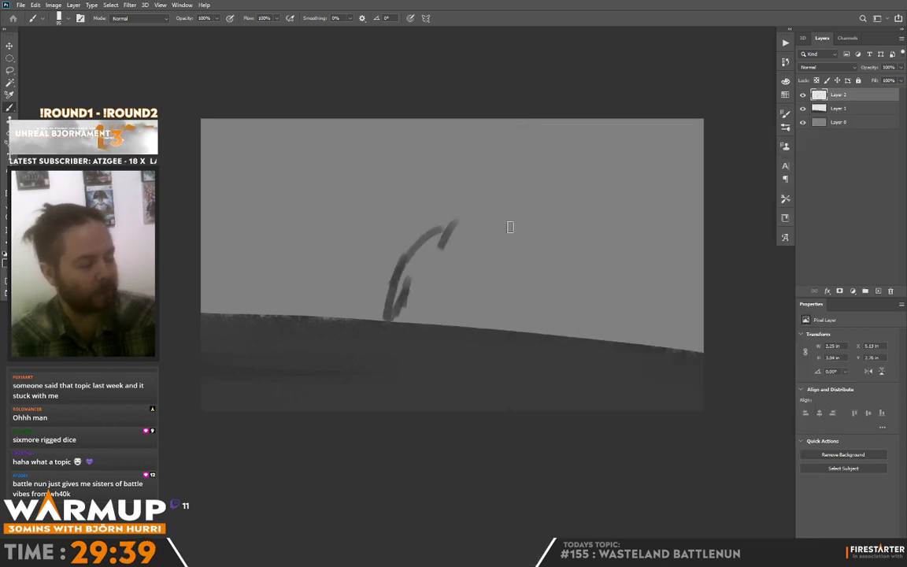
Sketch the figure's hips, second leg, torso and shoulder line, and mirror the canvas horizontally
mouse_move(411, 264)
mouse_down()
mouse_move(428, 251)
mouse_move(492, 238)
mouse_up()
mouse_move(501, 240)
mouse_down()
mouse_move(525, 276)
mouse_move(535, 327)
mouse_up()
drag(529, 291, 492, 243)
mouse_move(441, 248)
mouse_down()
mouse_move(524, 287)
mouse_move(482, 225)
mouse_up()
drag(478, 225, 493, 195)
mouse_move(515, 188)
mouse_down()
mouse_move(511, 237)
mouse_move(460, 171)
mouse_up()
key(ctrl+shift+h)
Add loose V-shaped strokes in front of the figure and move the whole figure sketch left
drag(372, 244, 385, 268)
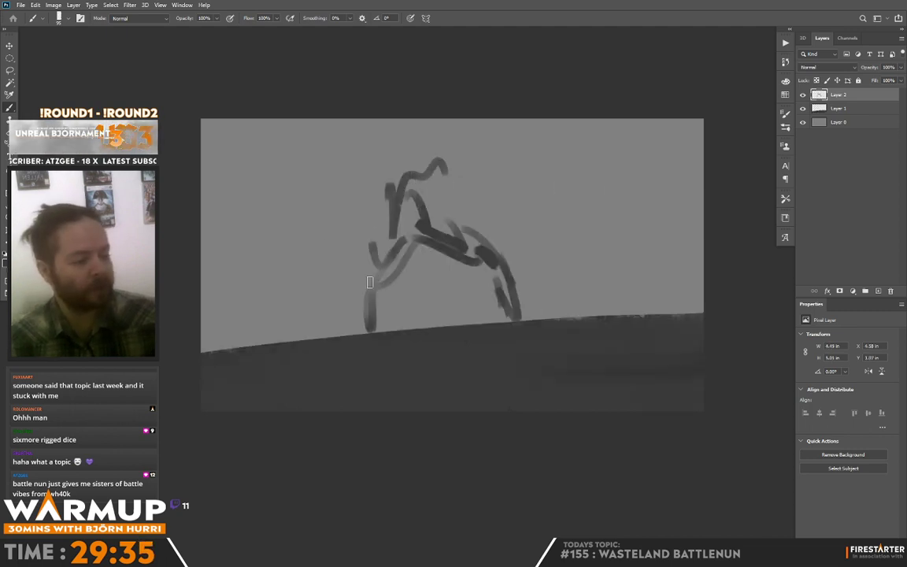
drag(325, 224, 346, 260)
drag(346, 207, 348, 258)
key(v)
drag(528, 254, 449, 264)
Block in the figure's torso, shoulders and outstretched rear leg as a solid dark silhouette
key(b)
drag(321, 230, 315, 271)
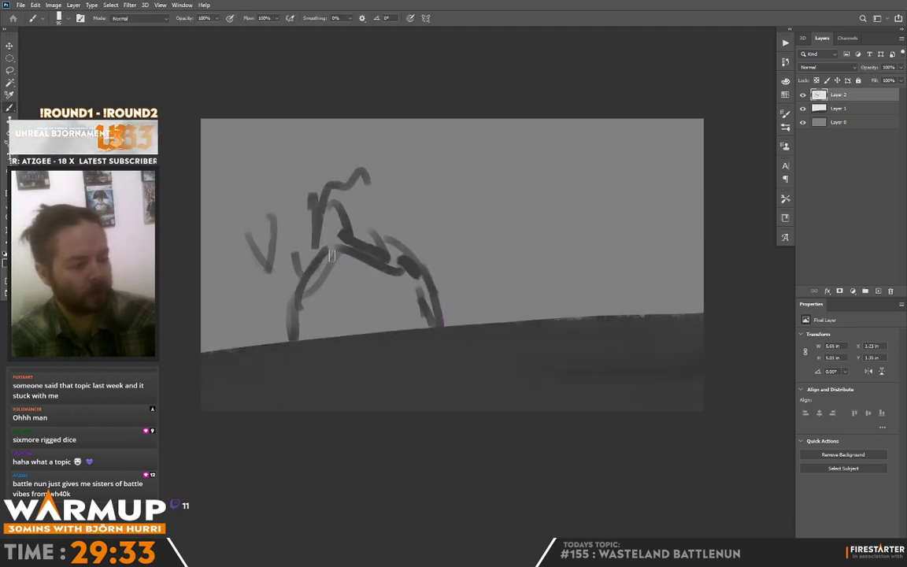
mouse_move(315, 193)
mouse_down()
mouse_move(321, 236)
mouse_move(363, 183)
mouse_up()
drag(362, 186, 358, 229)
mouse_move(323, 173)
mouse_down()
mouse_move(299, 229)
mouse_move(338, 228)
mouse_move(412, 293)
mouse_up()
drag(351, 246, 443, 309)
drag(396, 266, 454, 318)
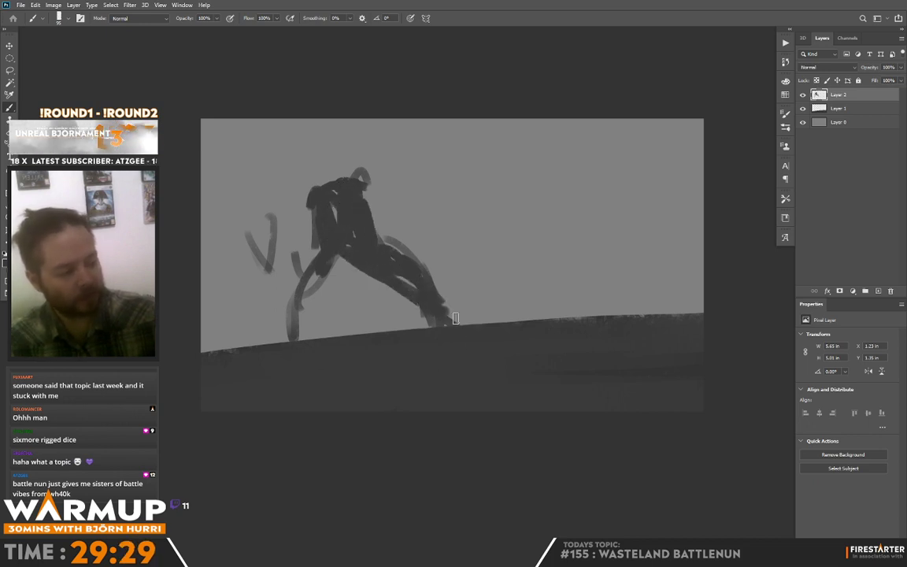
Erase the excess paint around the rear leg and between the legs to slim the silhouette
key(e)
drag(365, 266, 451, 321)
drag(352, 219, 409, 281)
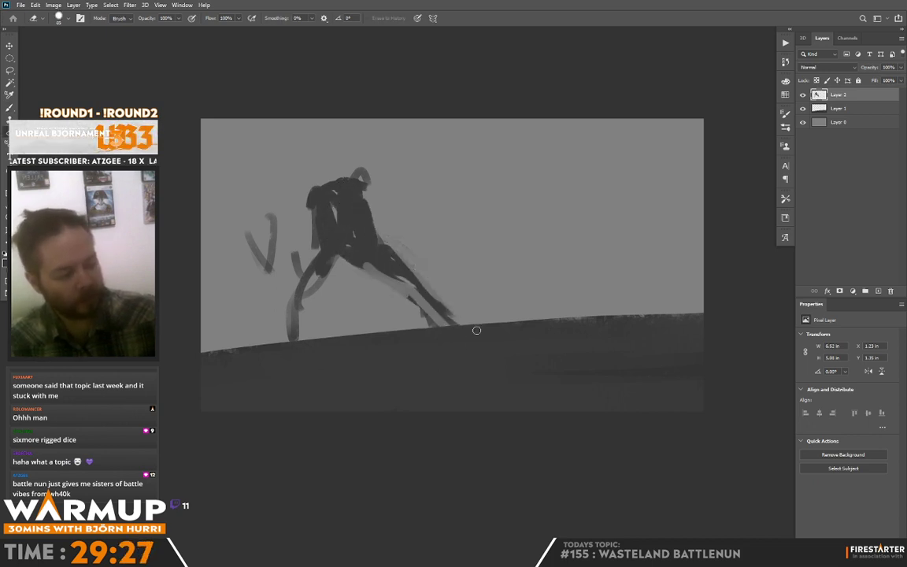
drag(303, 229, 391, 292)
Block in the bent front leg from the hip through the knee to the foot in dark paint
key(b)
drag(334, 250, 298, 291)
mouse_move(324, 251)
mouse_down()
mouse_move(288, 286)
mouse_move(309, 299)
mouse_up()
drag(292, 302, 299, 339)
drag(336, 255, 343, 252)
Erase the loose V-shaped strokes in front of the figure
key(e)
drag(251, 236, 261, 253)
mouse_move(275, 219)
mouse_down()
mouse_move(260, 263)
mouse_move(268, 274)
mouse_move(295, 260)
mouse_up()
Sketch the figure's hands with a long weapon extended behind and a second one raised diagonally in front
key(b)
drag(362, 173, 481, 154)
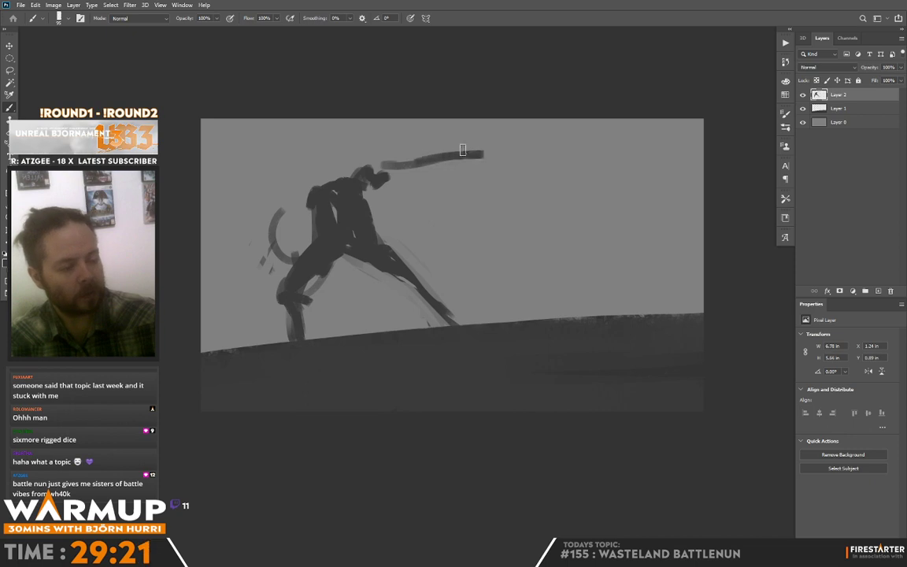
drag(284, 191, 304, 207)
drag(277, 182, 298, 194)
mouse_move(288, 183)
mouse_down()
mouse_move(298, 189)
mouse_move(259, 142)
mouse_move(285, 168)
mouse_up()
mouse_move(423, 158)
mouse_down()
mouse_move(409, 157)
mouse_move(422, 155)
mouse_up()
mouse_move(439, 148)
mouse_down()
mouse_move(470, 141)
mouse_move(433, 150)
mouse_up()
drag(433, 149, 467, 141)
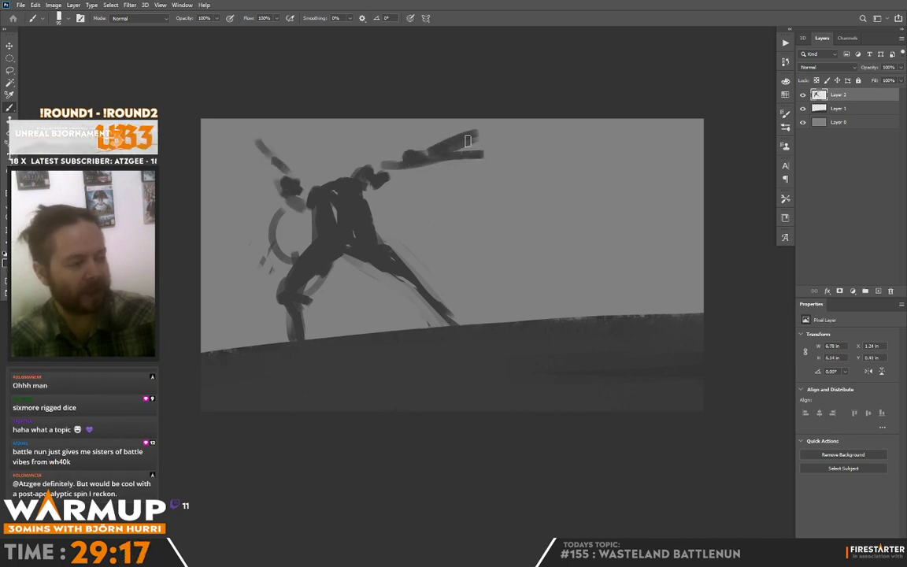
Paint the head and fill in the shoulders and chest, and erase along the sides to narrow the waist
mouse_move(368, 172)
mouse_down()
mouse_move(329, 160)
mouse_move(320, 169)
mouse_move(319, 144)
mouse_move(326, 144)
mouse_move(316, 192)
mouse_up()
drag(358, 168, 334, 186)
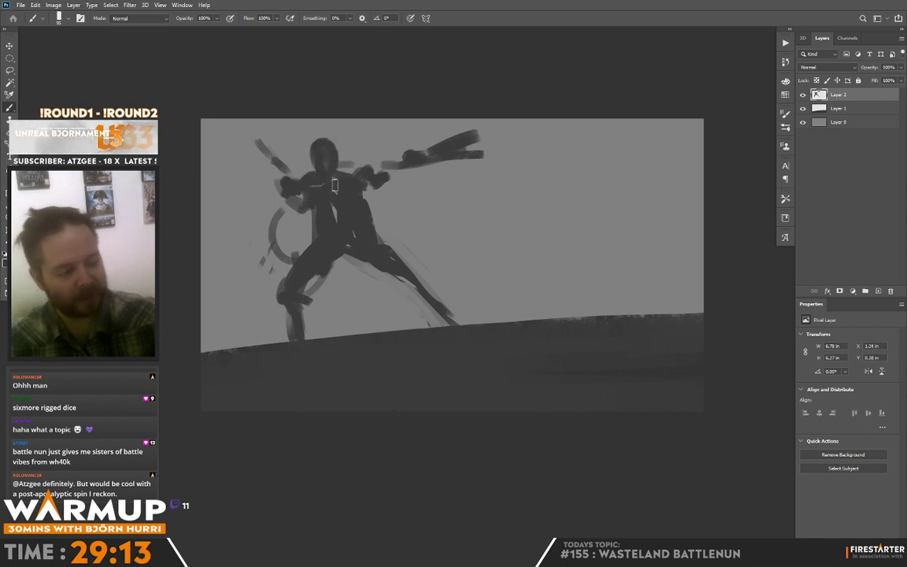
key(e)
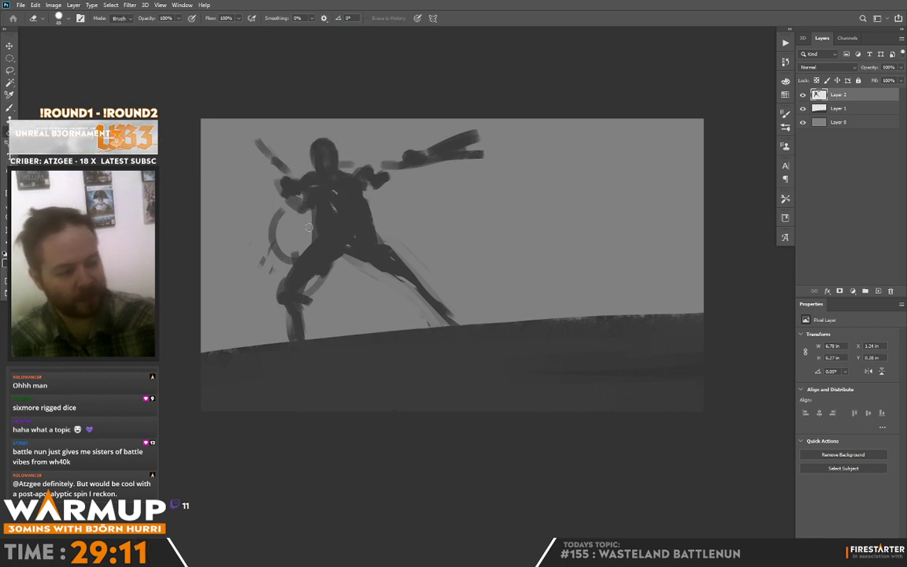
drag(315, 241, 365, 211)
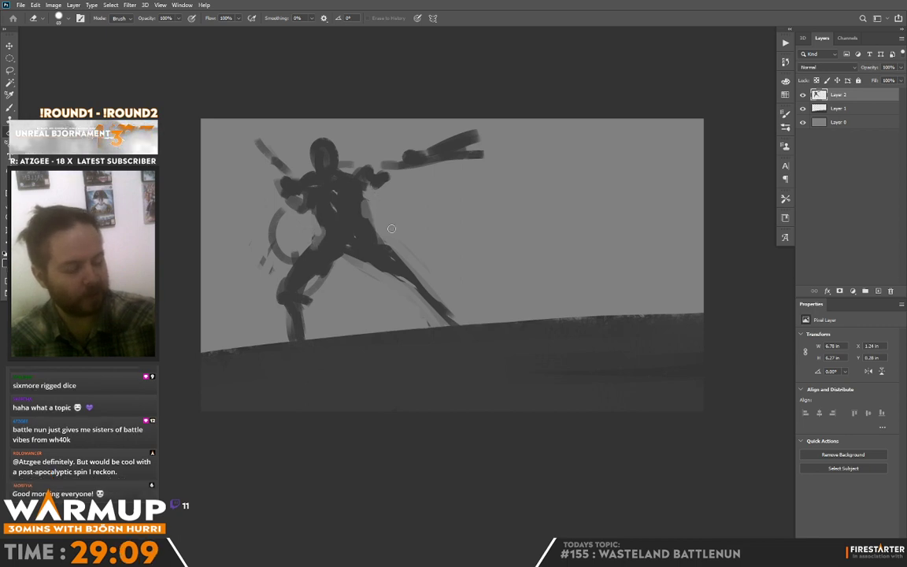
Enlarge the brush and paint a long skirt of cloth flowing back from the figure's hips
key(b)
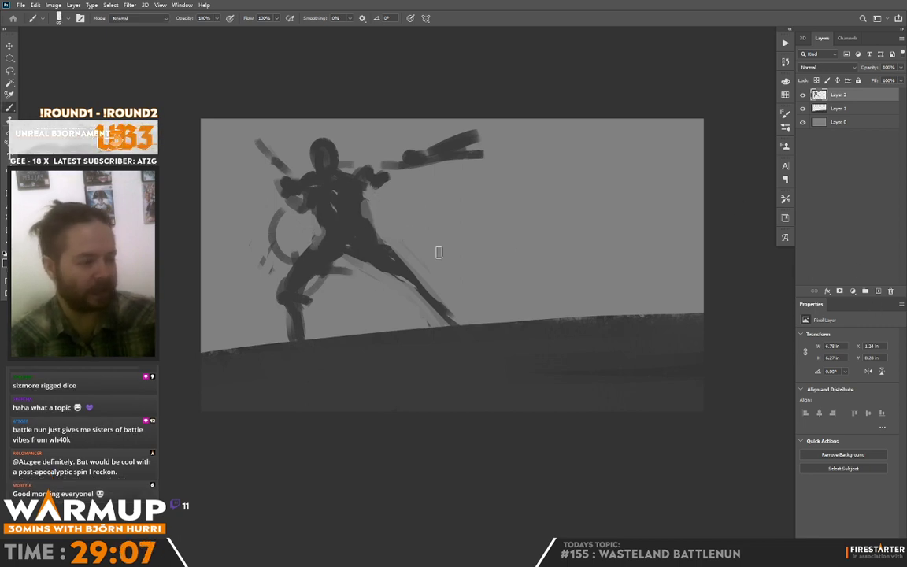
right_click(477, 181)
drag(555, 151, 573, 150)
mouse_move(340, 262)
mouse_down()
mouse_move(396, 271)
mouse_move(423, 251)
mouse_move(533, 247)
mouse_move(596, 268)
mouse_up()
mouse_move(521, 237)
mouse_down()
mouse_move(387, 267)
mouse_move(484, 241)
mouse_move(598, 272)
mouse_move(496, 233)
mouse_move(370, 247)
mouse_move(468, 220)
mouse_up()
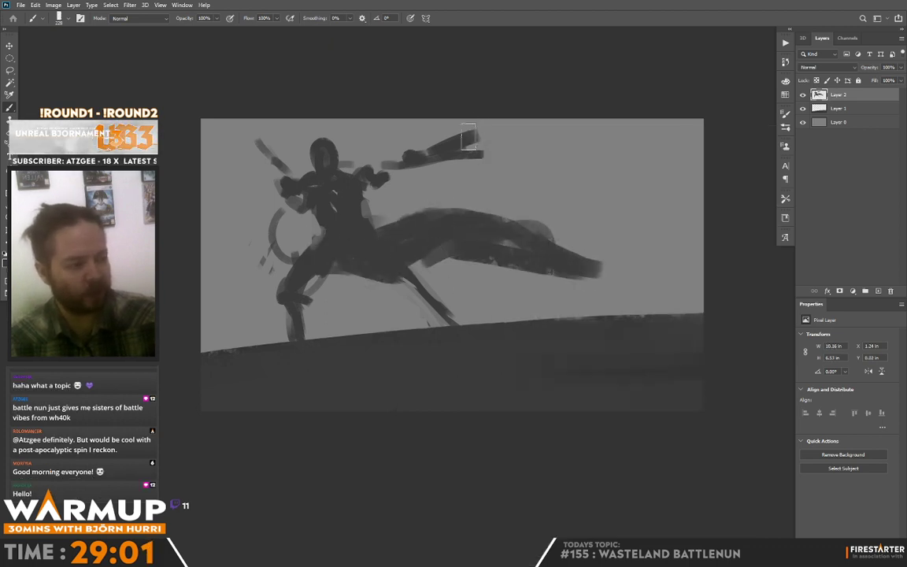
Trim the extended weapon with the eraser, rework the raised weapon in front, and reduce the brush size
key(e)
mouse_move(468, 136)
mouse_down()
mouse_move(474, 143)
mouse_move(454, 153)
mouse_up()
key(b)
drag(265, 149, 287, 170)
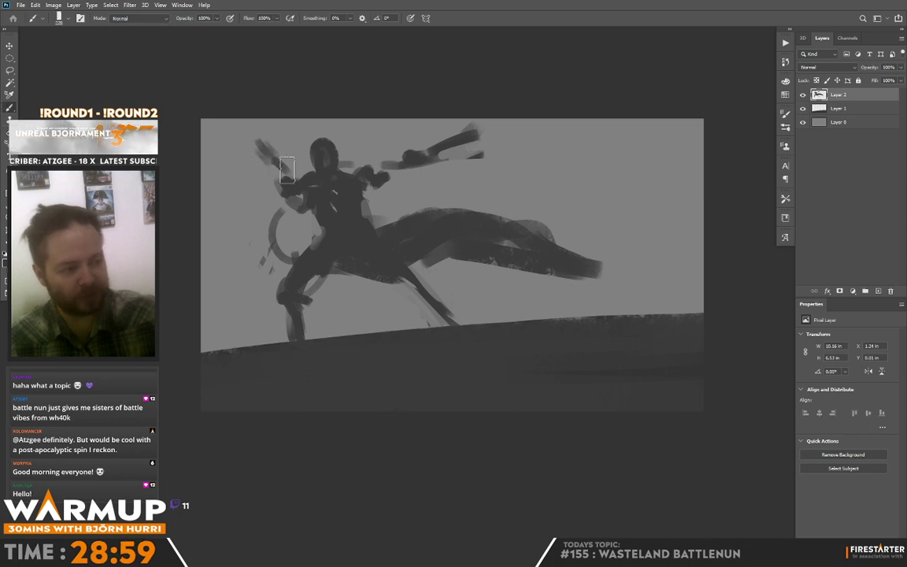
right_click(287, 169)
click(267, 162)
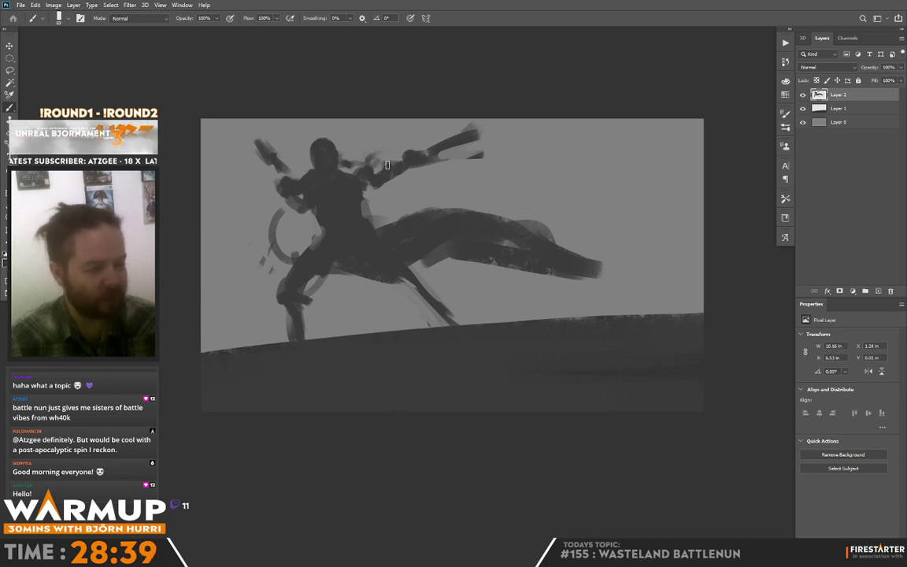
Refine the extended arm into a connected shape and erase the stray lower edge of its weapon
drag(394, 164, 376, 170)
key(e)
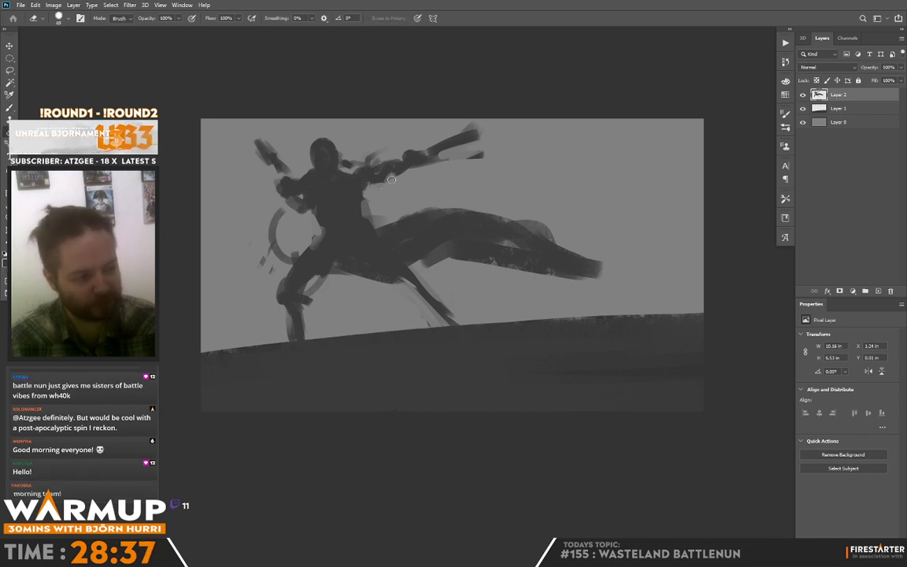
key(b)
drag(407, 168, 404, 169)
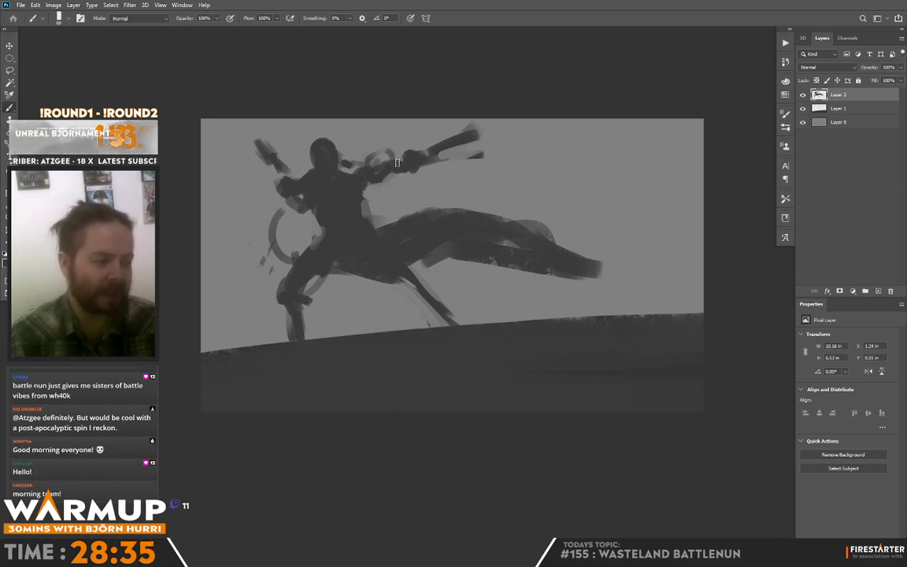
key(e)
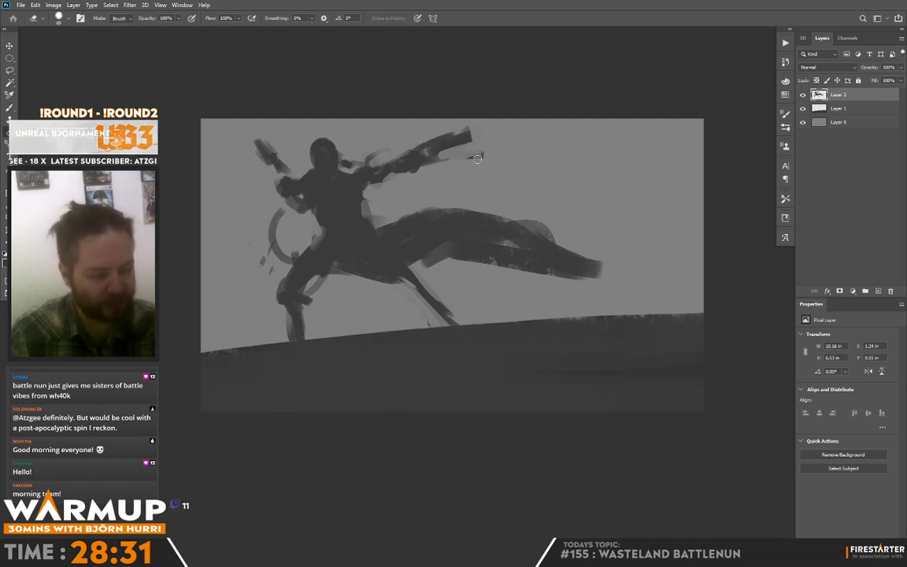
drag(477, 158, 434, 169)
key(b)
Erase the rough edge under the bent front arm and mirror the canvas horizontally
key(e)
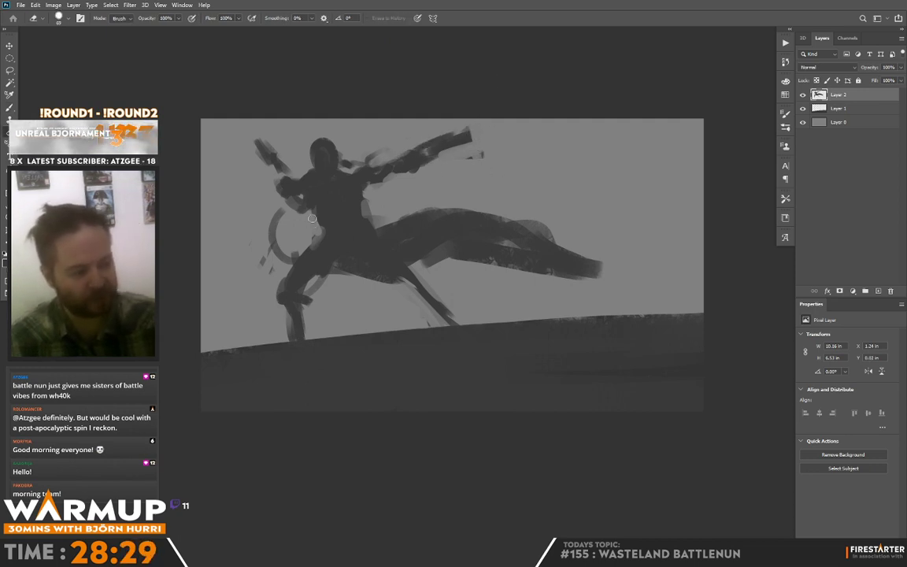
drag(282, 193, 291, 199)
key(ctrl+shift+h)
key(b)
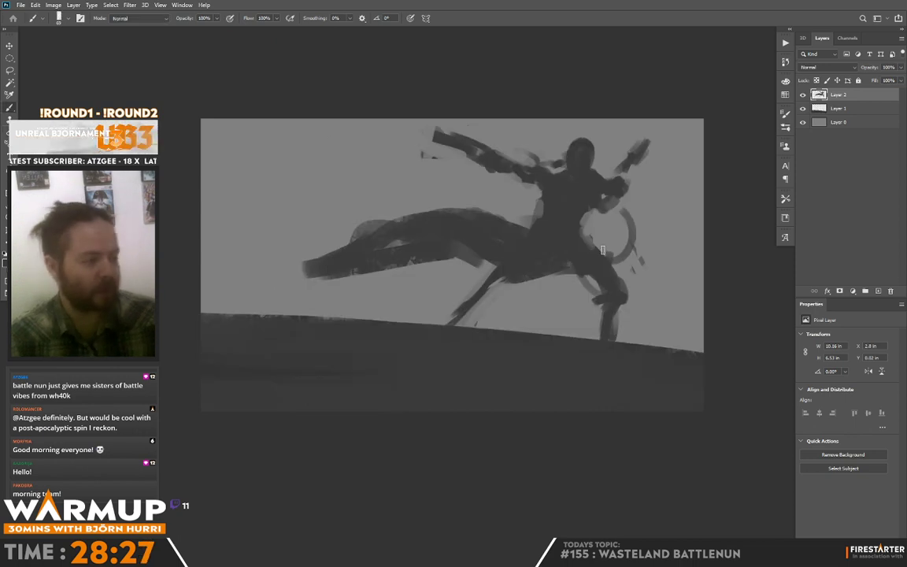
Paint out the foot of the rear leg, brush over the ground beneath the figure, and sample the head's dark grey
drag(457, 313, 443, 323)
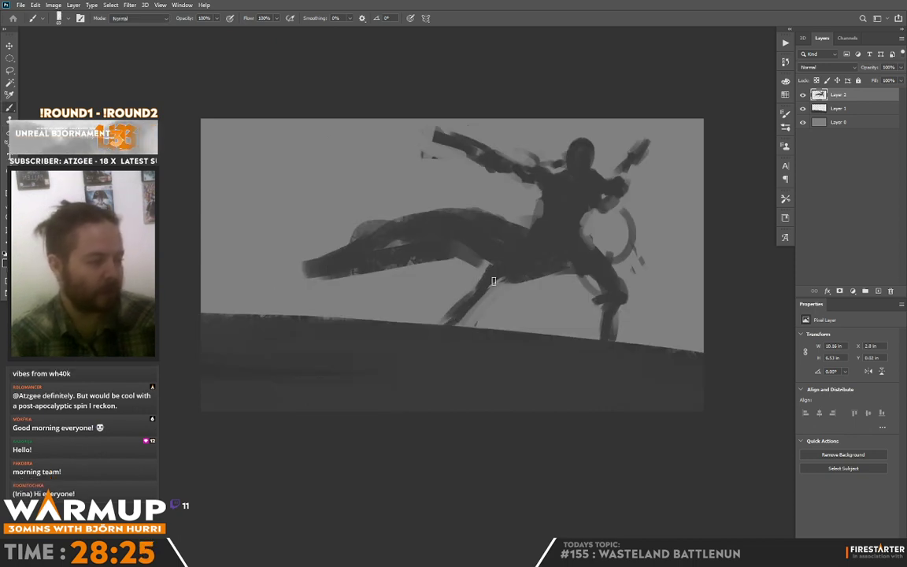
drag(277, 327, 418, 368)
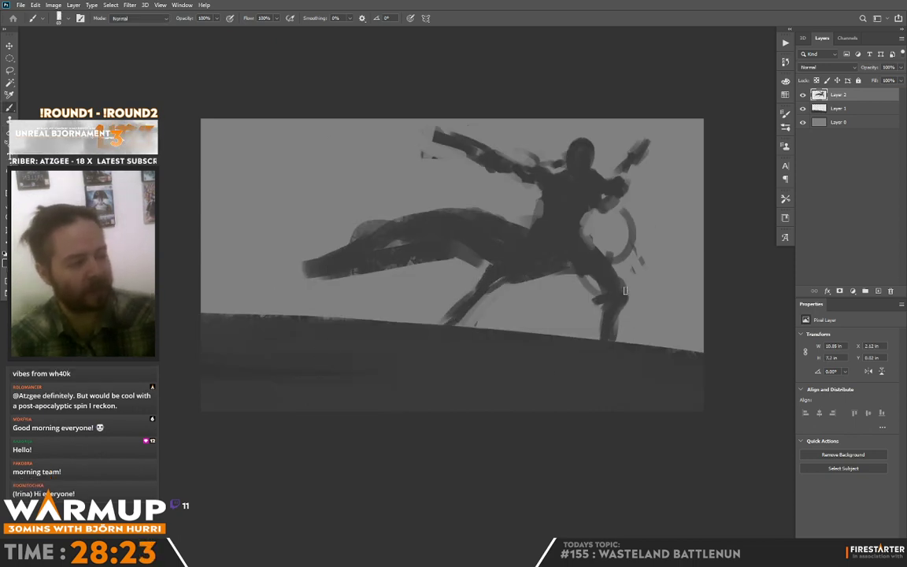
alt+click(578, 153)
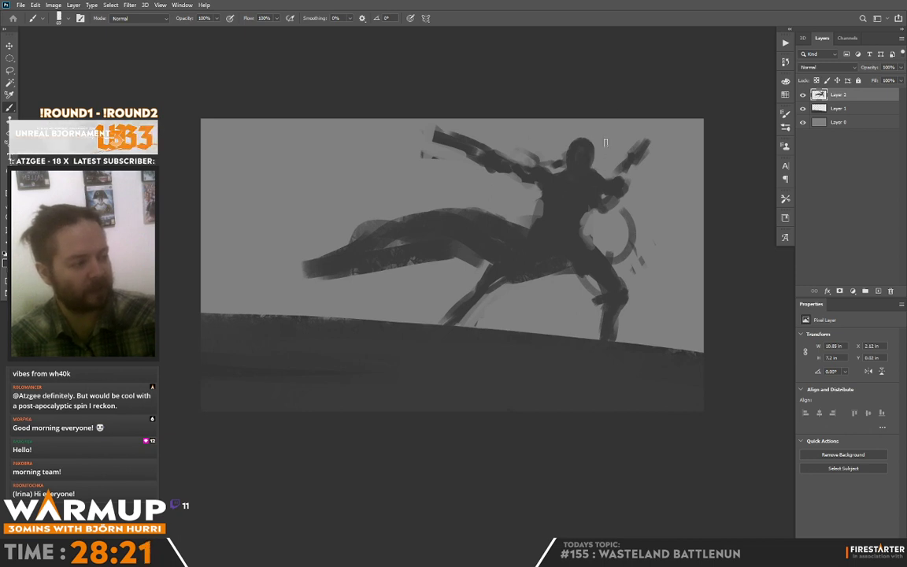
Sample the skirt's dark tone, paint looping cloth strands along its upper edge, and reshape the head into a hood
alt+click(416, 227)
mouse_move(376, 227)
mouse_down()
mouse_move(426, 216)
mouse_move(349, 238)
mouse_move(411, 210)
mouse_up()
mouse_move(452, 205)
mouse_down()
mouse_move(492, 233)
mouse_move(370, 189)
mouse_move(307, 212)
mouse_move(478, 218)
mouse_up()
mouse_move(569, 156)
mouse_down()
mouse_move(538, 171)
mouse_move(581, 173)
mouse_up()
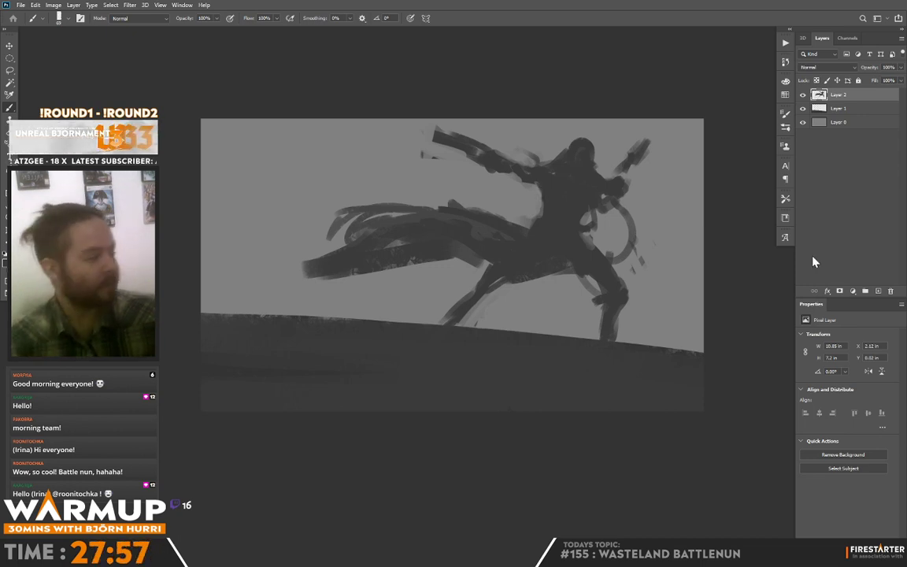
Add a new layer directly above the grey base layer and select the Gradient tool
click(848, 111)
click(851, 123)
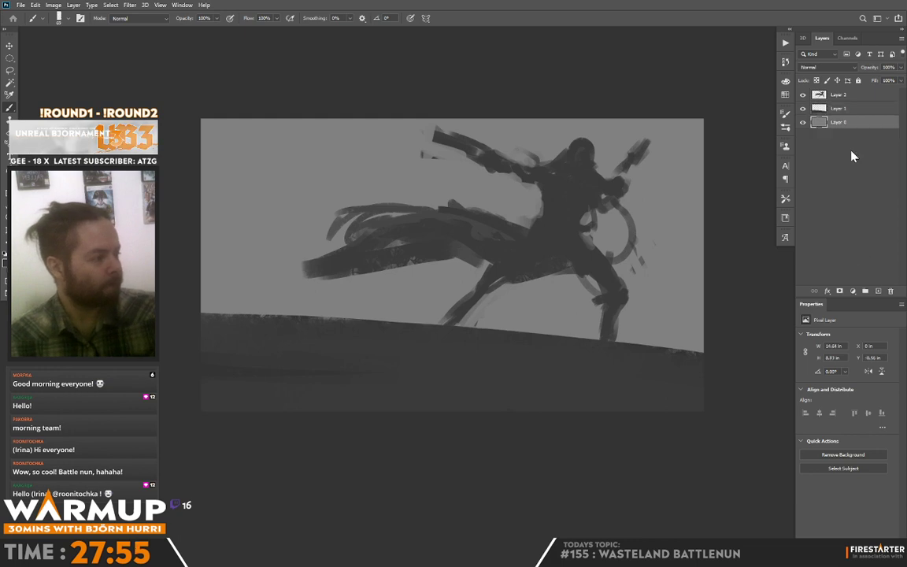
click(876, 291)
key(g)
drag(484, 130, 486, 126)
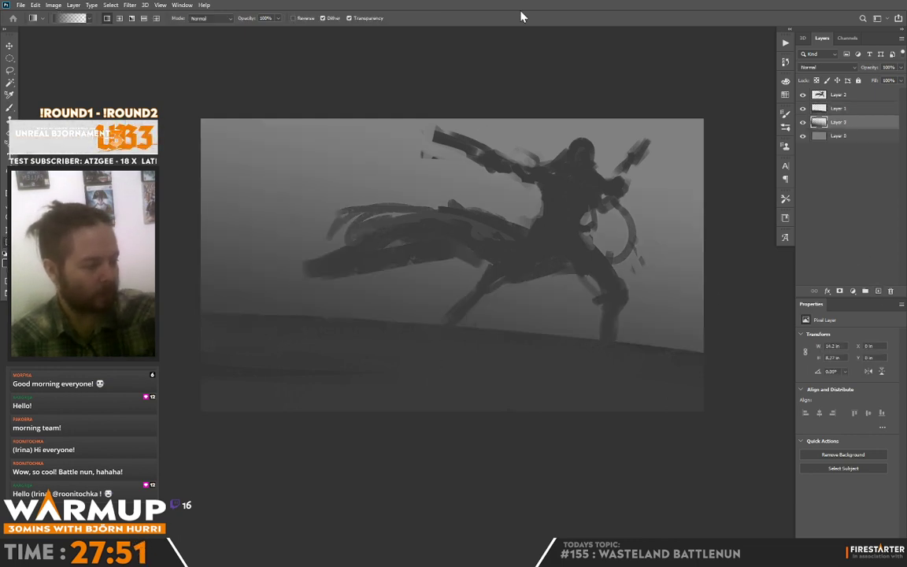
key(ctrl+z)
drag(500, 65, 443, 548)
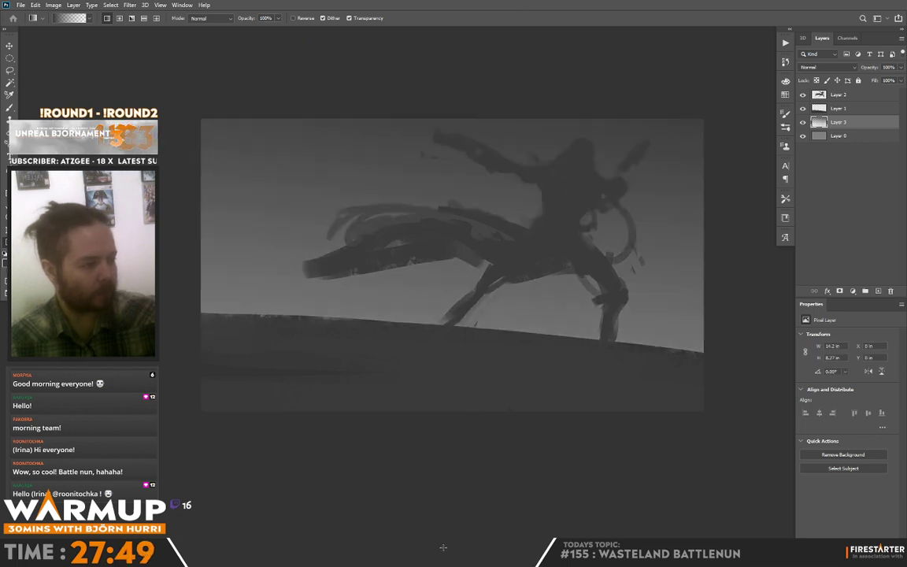
key(ctrl+z)
Lay a vertical gradient on the new layer that darkens the upper sky and fades out towards the horizon
drag(511, 76, 491, 339)
key(ctrl+z)
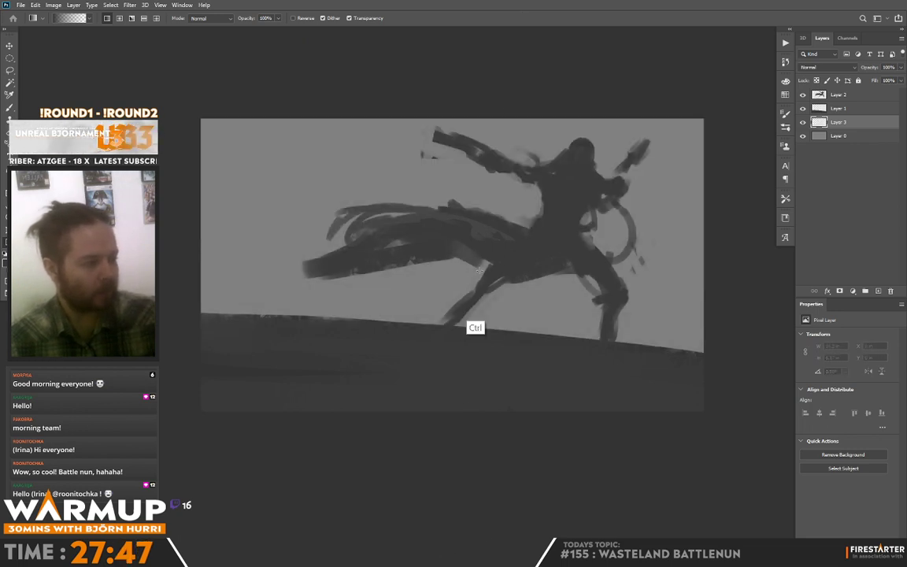
key(ctrl+shift+z)
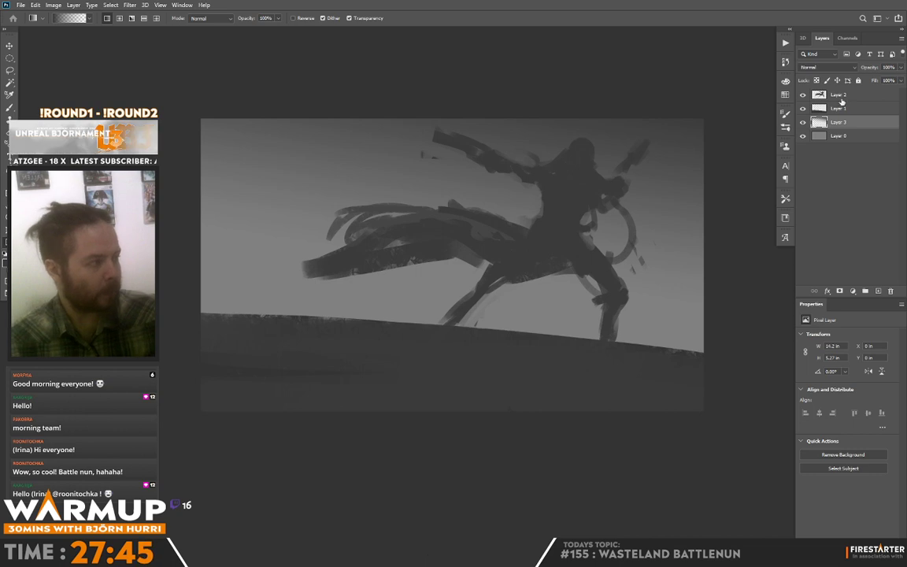
Add a layer above the figure layer, clip it to the figure, and set its blend mode to Overlay
click(840, 96)
click(877, 291)
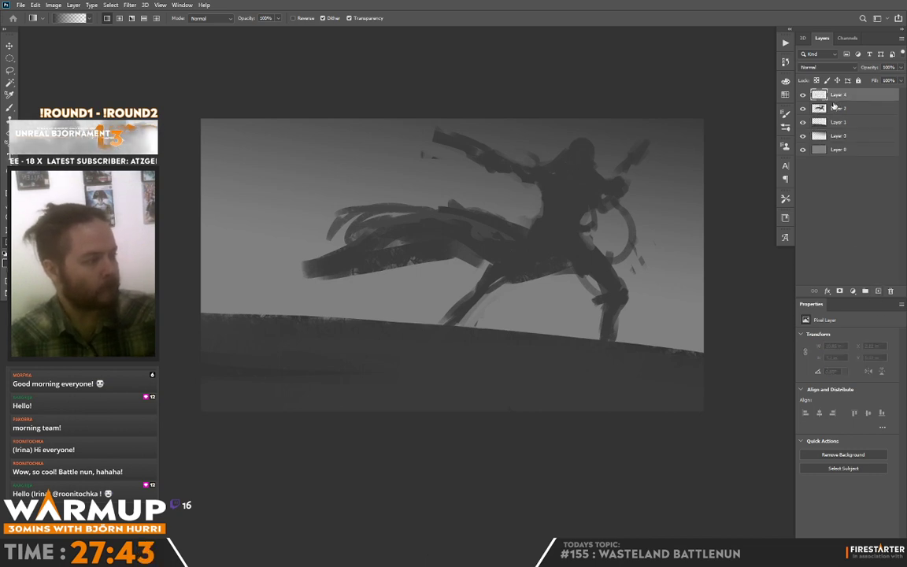
alt+click(840, 101)
click(823, 68)
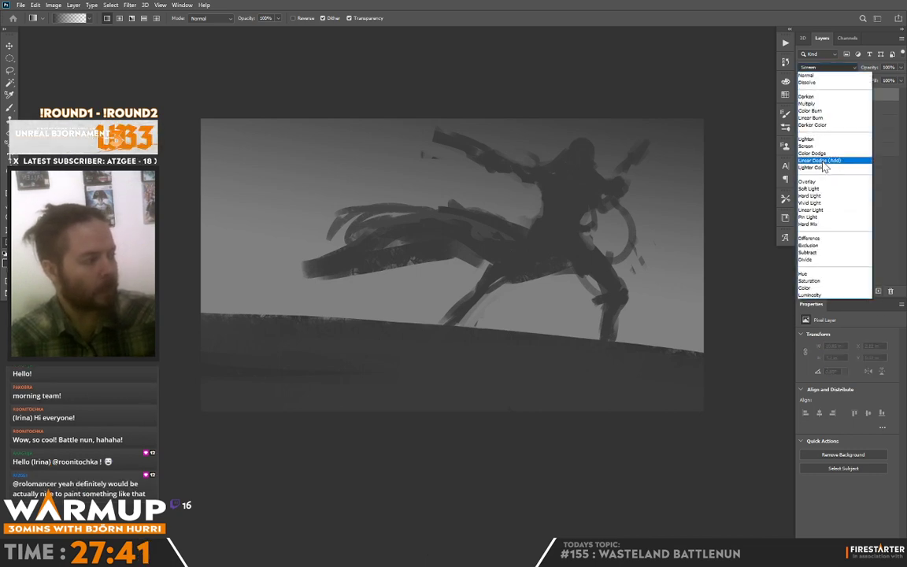
click(827, 167)
Enlarge the brush and paint light tones over the hood, shoulders, both arms and weapons on the Overlay layer
key(b)
key(x)
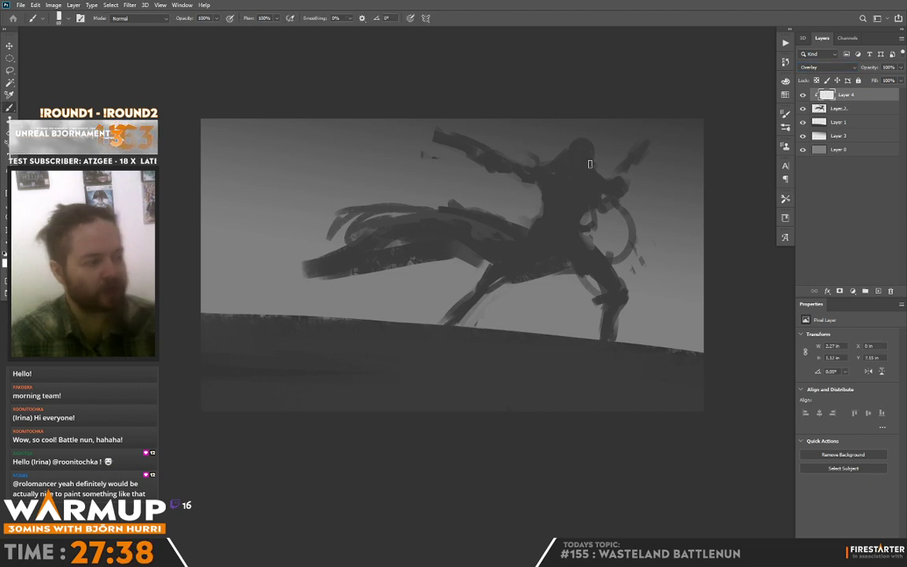
right_click(588, 164)
drag(664, 152, 684, 152)
click(569, 144)
mouse_move(577, 142)
mouse_down()
mouse_move(594, 110)
mouse_move(576, 154)
mouse_move(541, 155)
mouse_move(559, 161)
mouse_move(565, 180)
mouse_move(557, 192)
mouse_move(573, 176)
mouse_move(547, 182)
mouse_move(617, 183)
mouse_up()
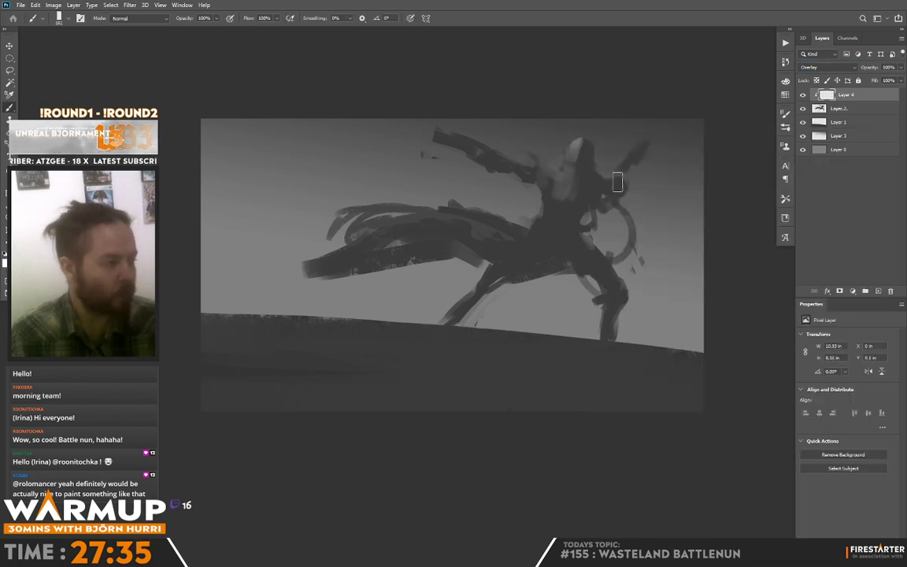
mouse_move(637, 143)
mouse_down()
mouse_move(617, 164)
mouse_move(612, 191)
mouse_up()
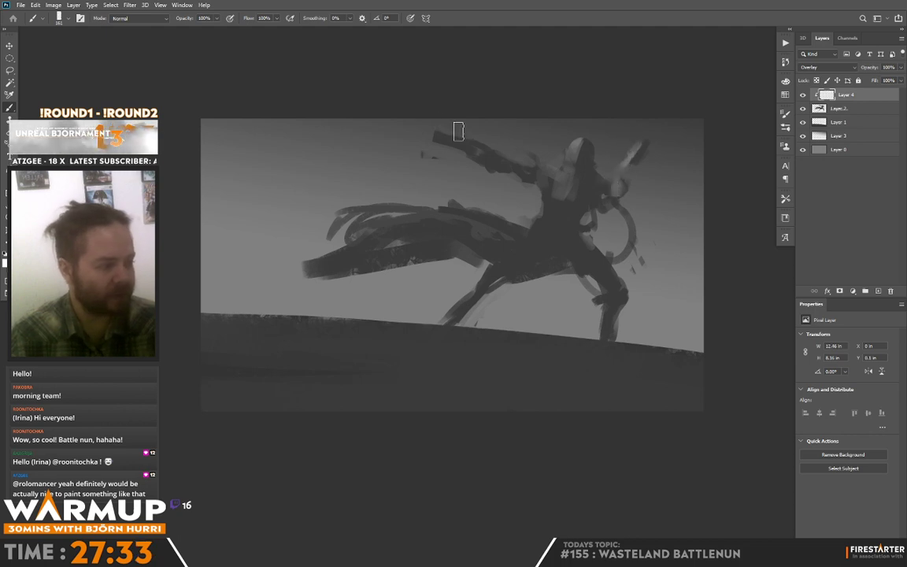
mouse_move(458, 131)
mouse_down()
mouse_move(429, 142)
mouse_move(434, 160)
mouse_move(459, 119)
mouse_move(551, 156)
mouse_move(497, 170)
mouse_move(538, 194)
mouse_move(569, 176)
mouse_move(547, 207)
mouse_up()
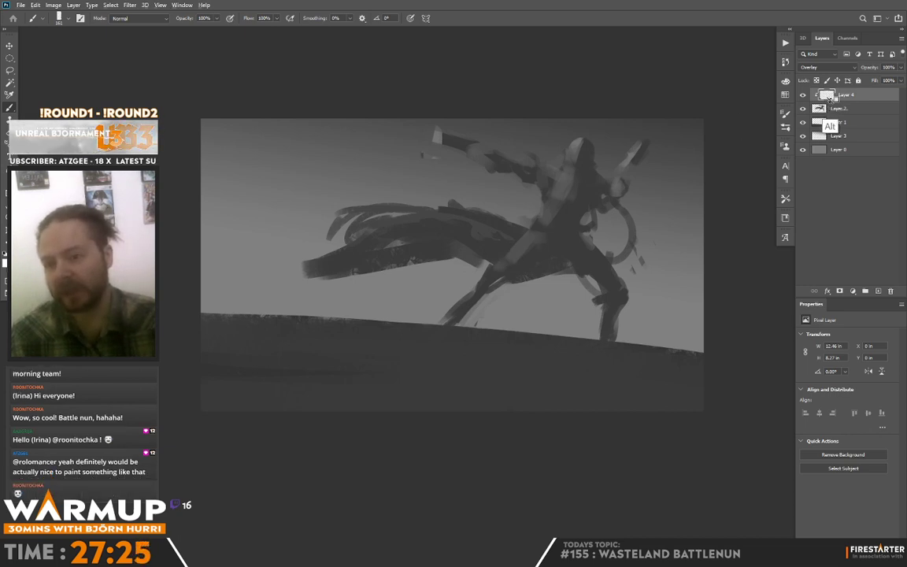
Paint light across the upper skirt and hips, erasing parts of it to shape the shadows
key(alt)
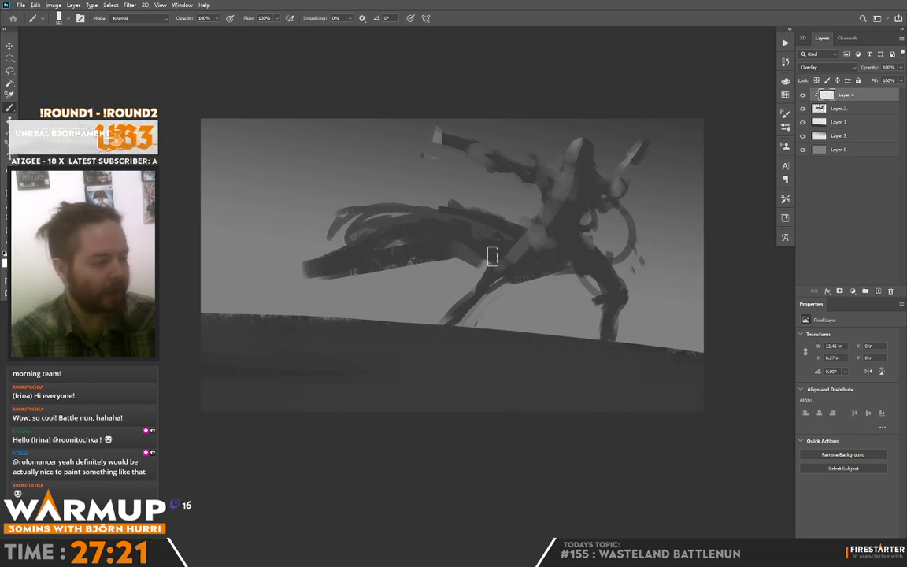
mouse_move(483, 235)
mouse_down()
mouse_move(389, 189)
mouse_move(486, 247)
mouse_move(579, 254)
mouse_up()
key(e)
mouse_move(514, 256)
mouse_down()
mouse_move(573, 243)
mouse_move(546, 261)
mouse_move(606, 245)
mouse_up()
key(b)
key(e)
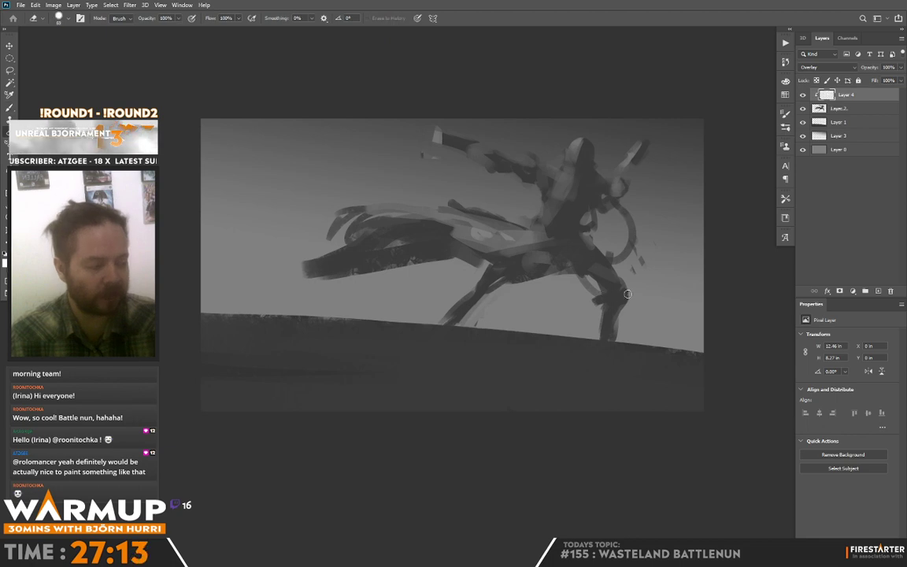
Brush light tones along the legs and over the folds of the trailing skirt
key(b)
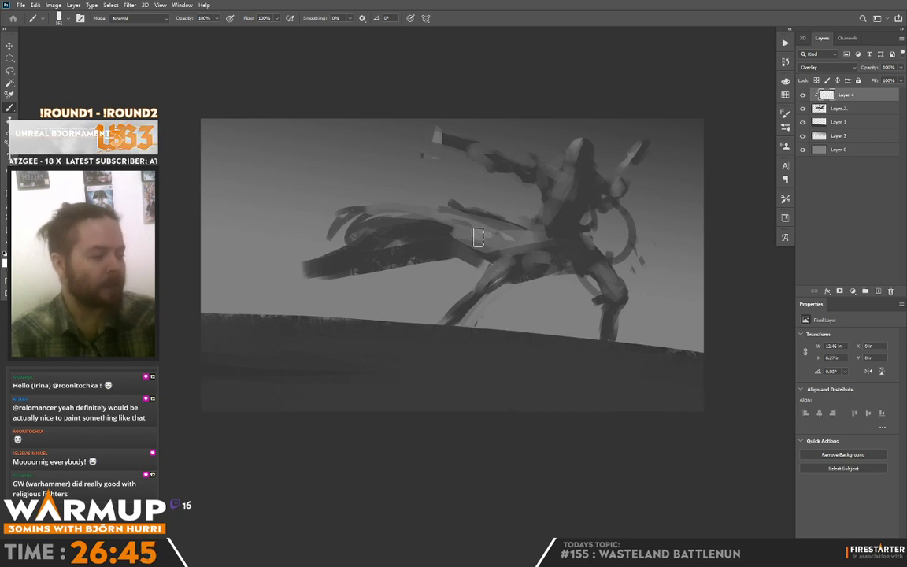
mouse_move(387, 220)
mouse_down()
mouse_move(335, 230)
mouse_move(394, 213)
mouse_up()
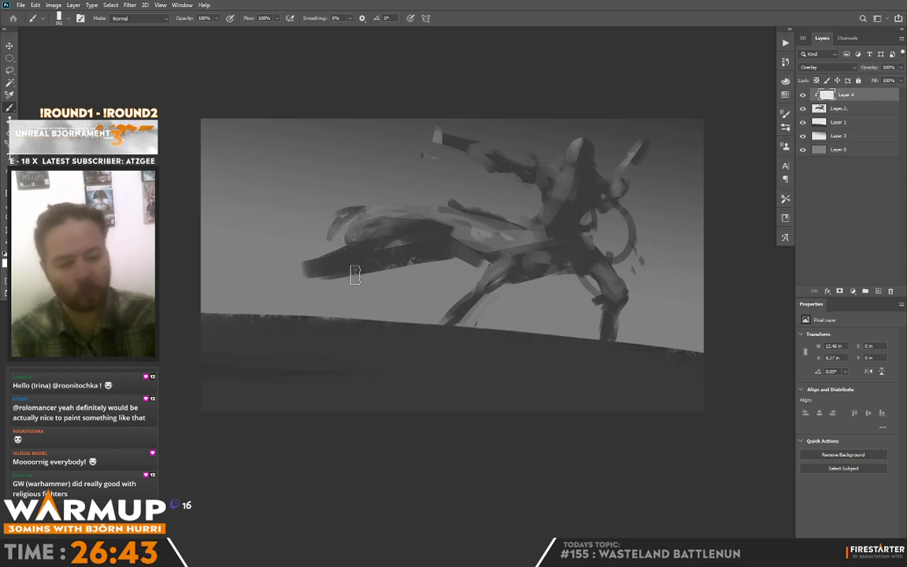
mouse_move(354, 273)
mouse_down()
mouse_move(364, 251)
mouse_move(340, 273)
mouse_move(382, 250)
mouse_up()
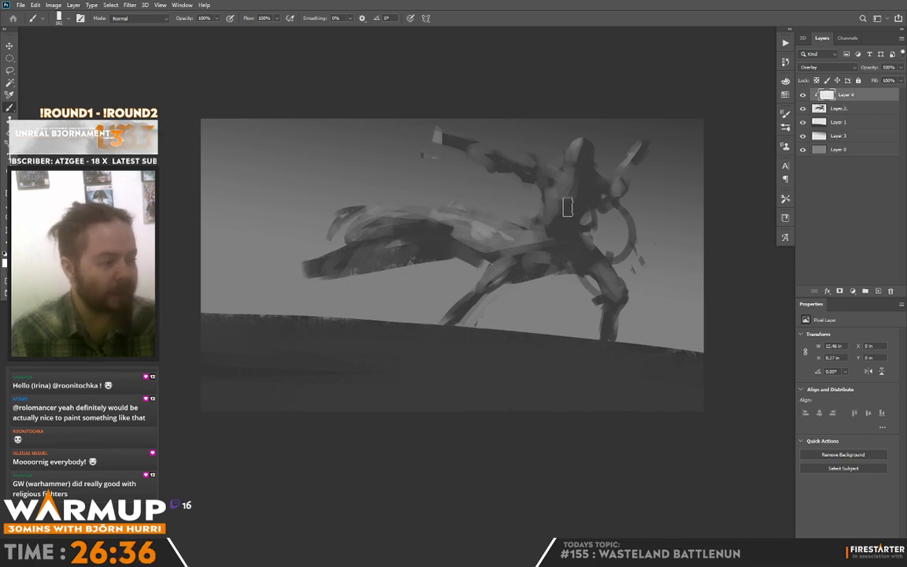
Model the torso, shoulder and waist by alternately brushing in light and erasing it back to shadow
key(e)
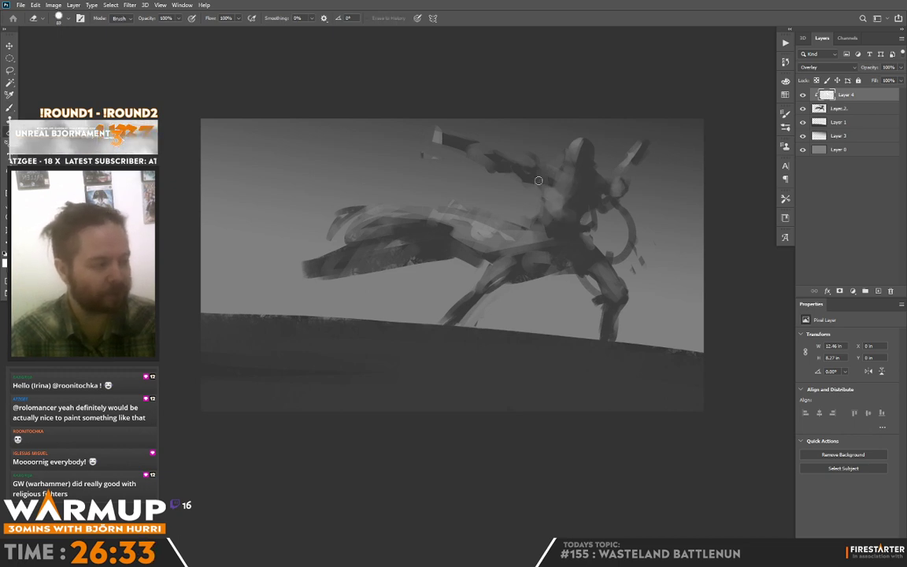
key(b)
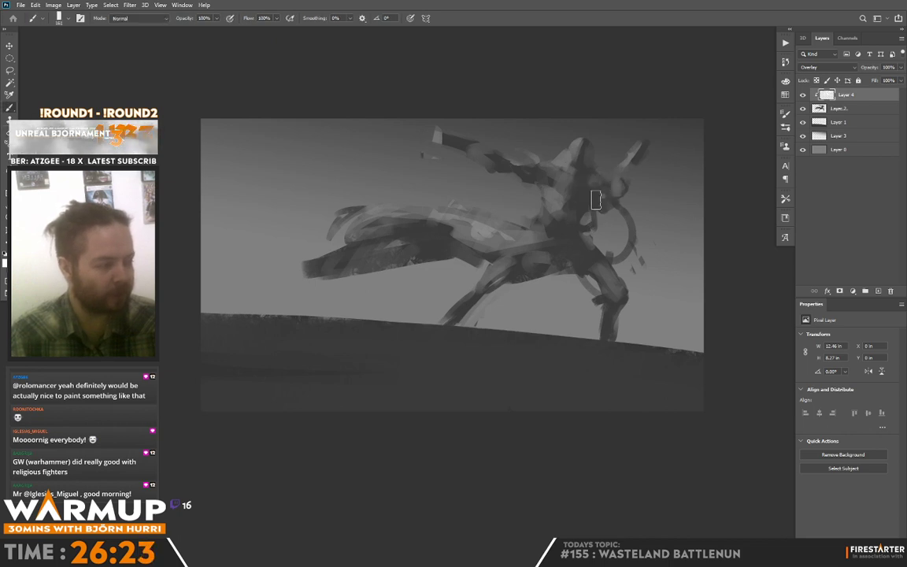
key(e)
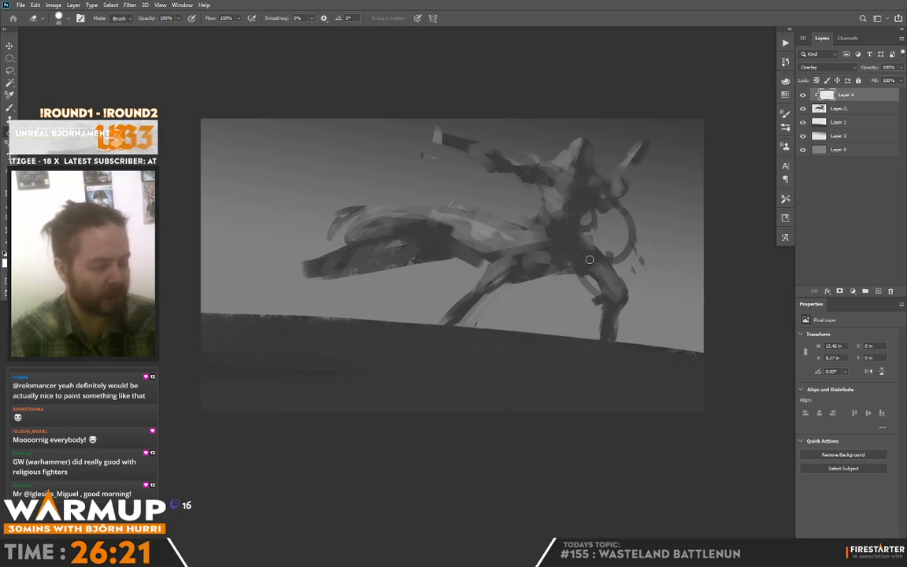
key(b)
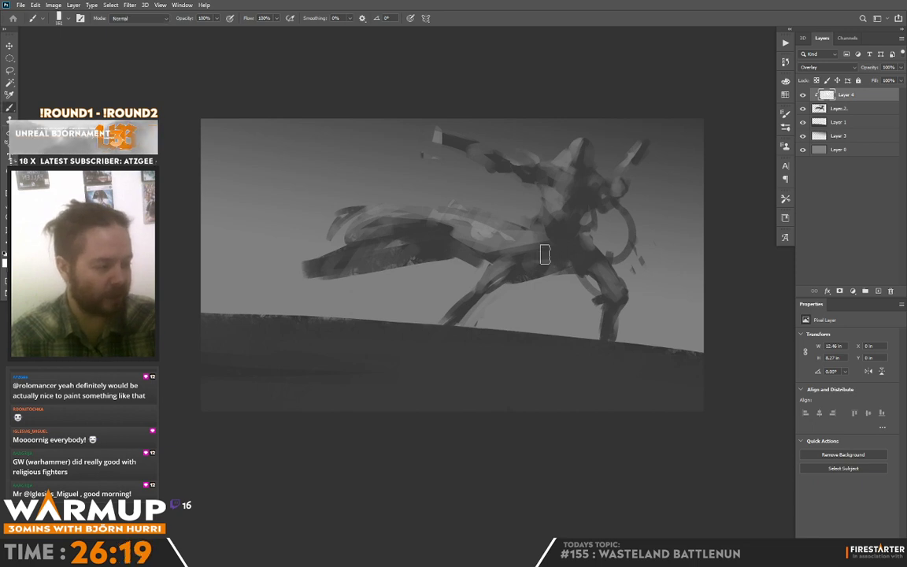
key(e)
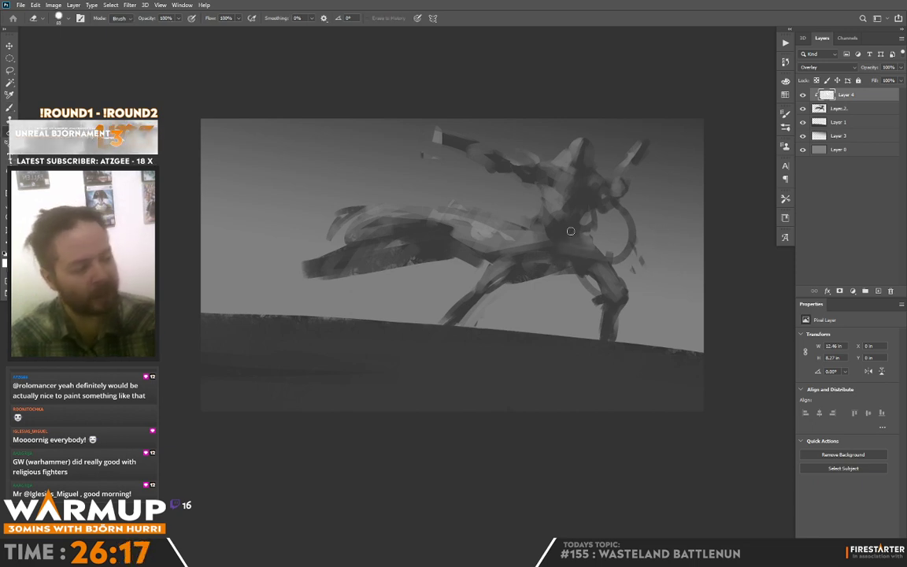
key(b)
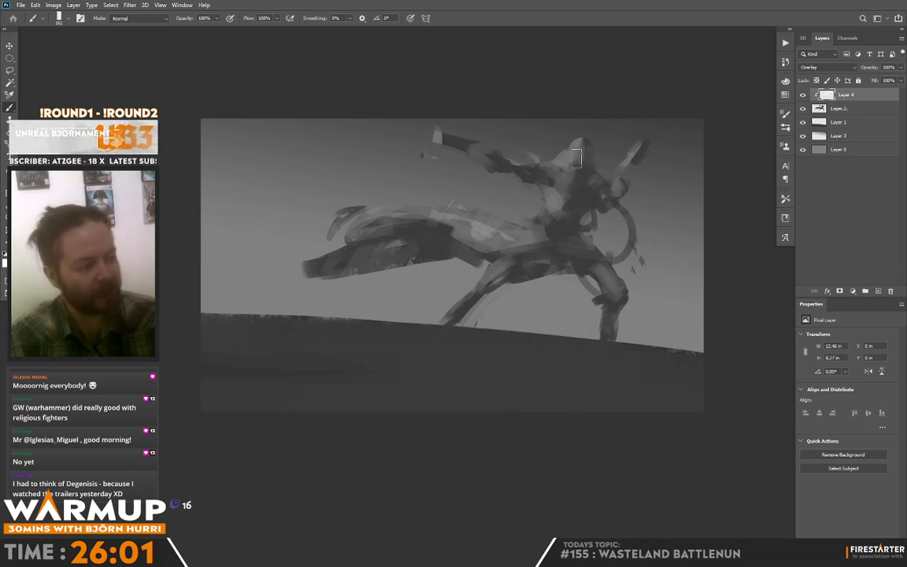
Reduce the eraser to 21 px and refine the light around the hood and face with eraser and brush
key(e)
right_click(587, 136)
click(645, 149)
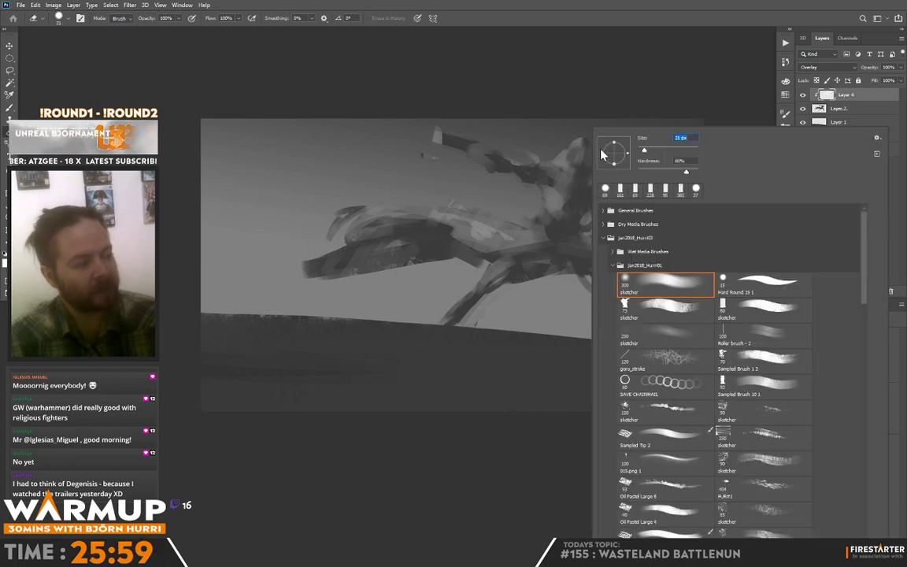
click(582, 146)
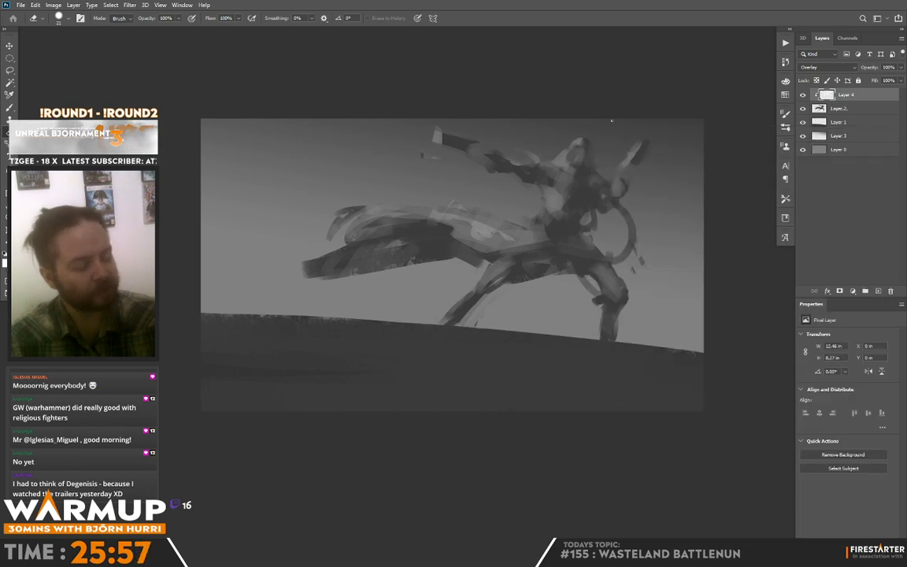
key(b)
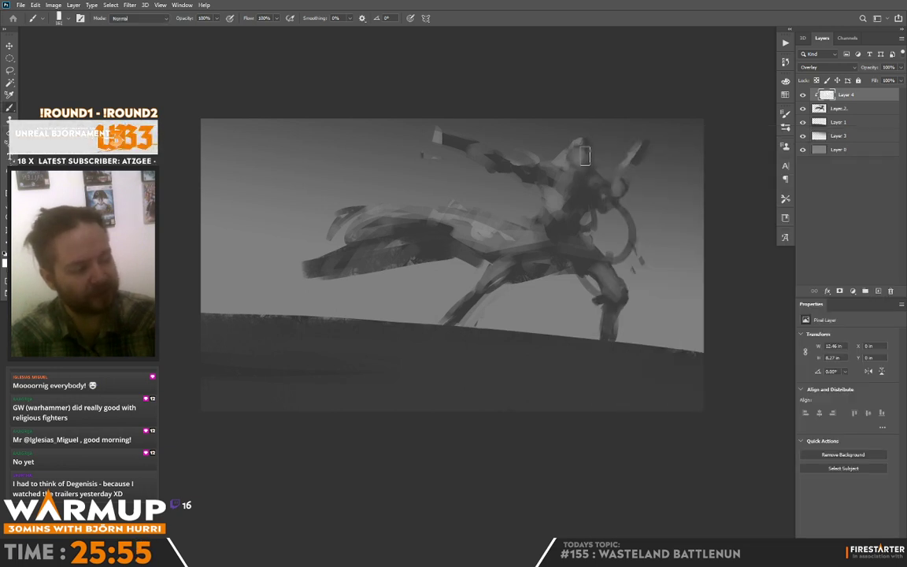
key(e)
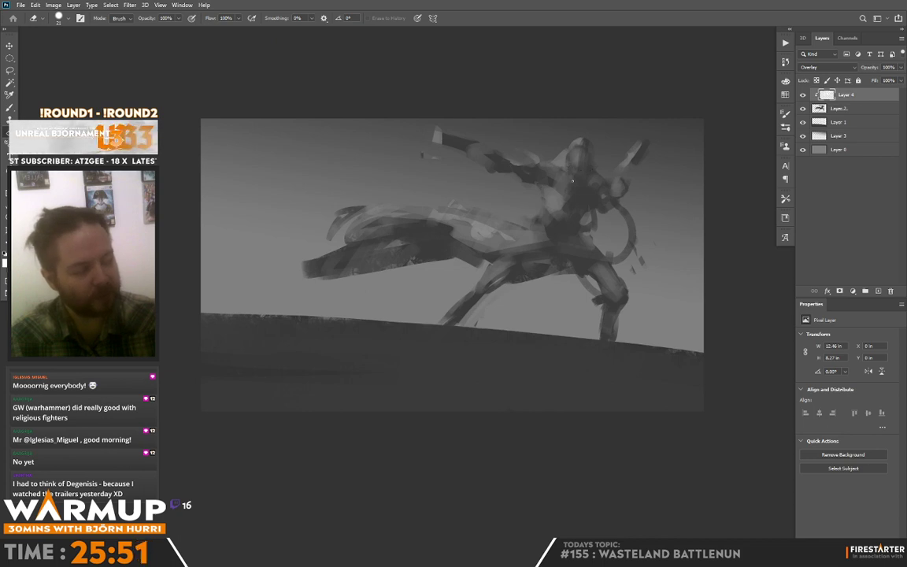
Refine the light and shadow shapes on the chest and side of the torso with brush and small eraser
key(b)
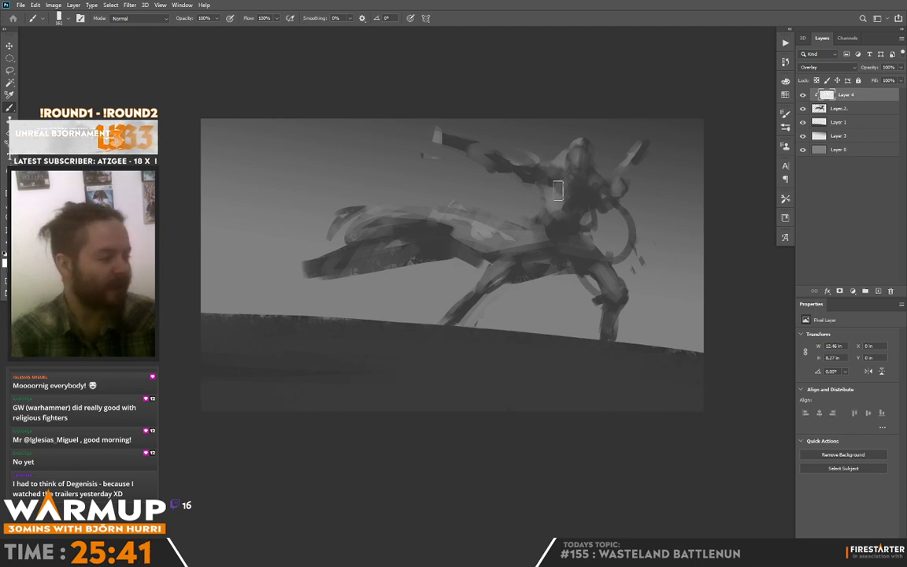
key(e)
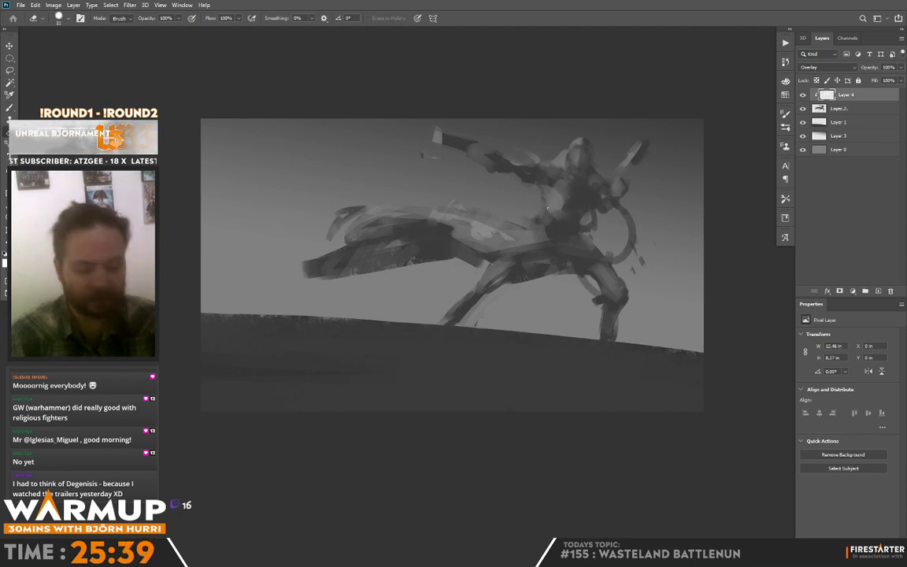
key(b)
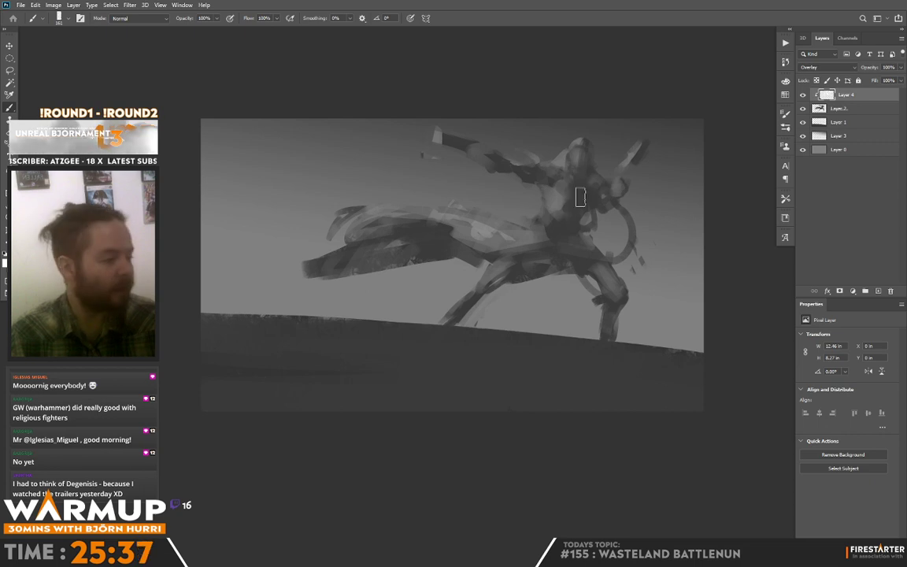
key(e)
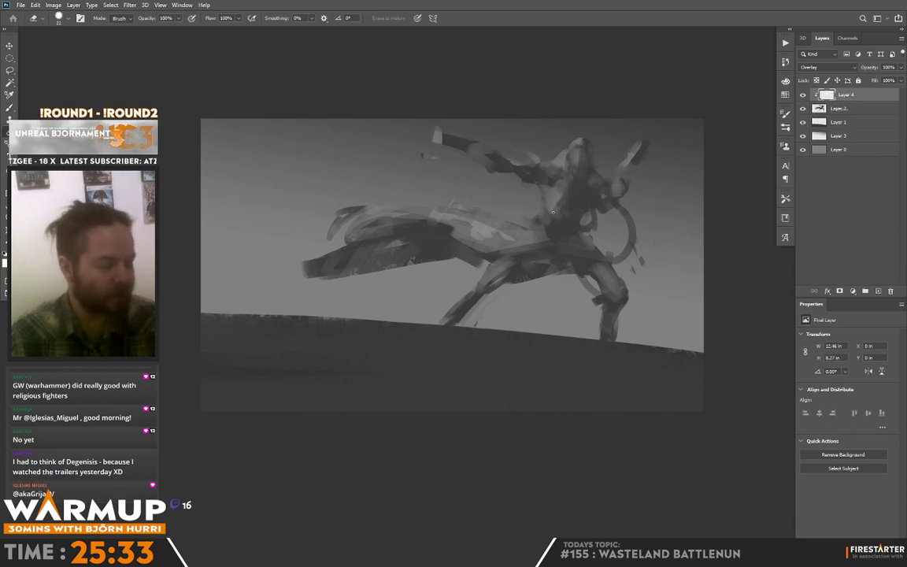
key(b)
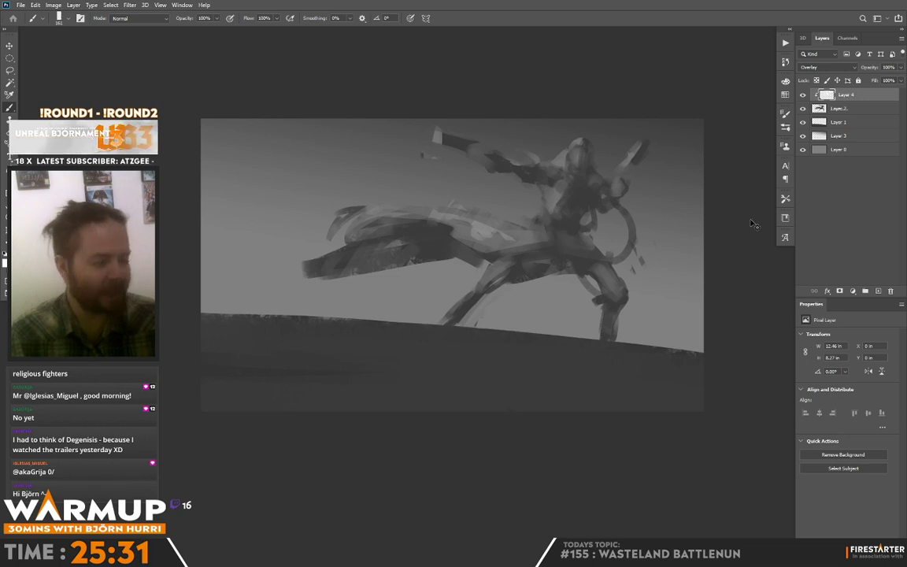
Flip the canvas horizontally and add two Overlay layers clipped to the figure, hiding the upper one
key(ctrl+shift+h)
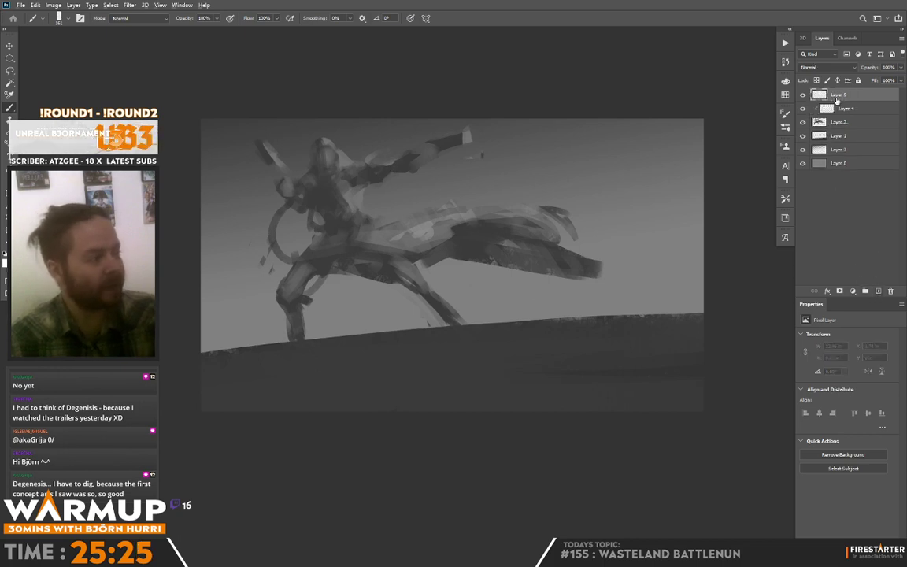
click(827, 67)
click(811, 182)
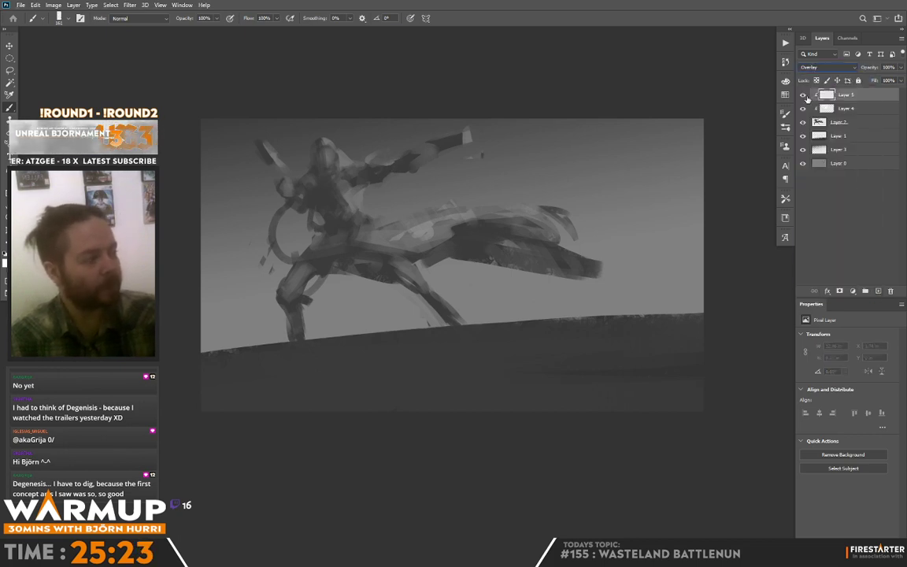
click(827, 67)
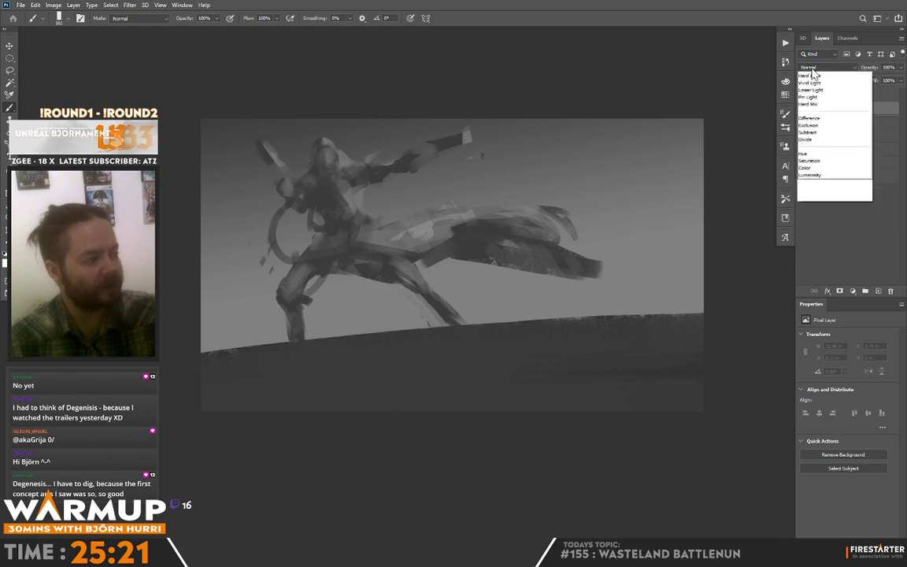
click(811, 182)
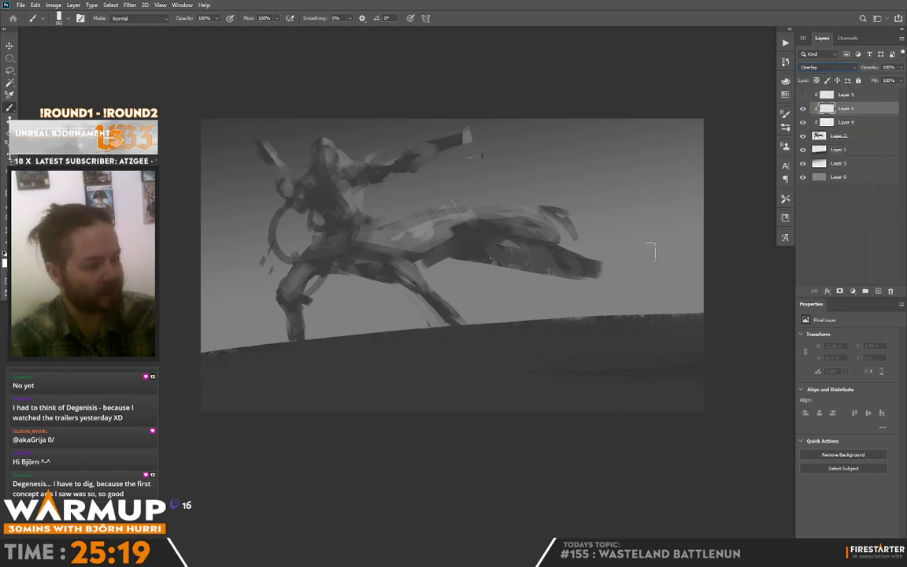
Brush highlights on the torso, hood, outstretched arm, gun tip, raised weapon and rear shoulder on the lower new Overlay layer
mouse_move(359, 195)
mouse_down()
mouse_move(353, 216)
mouse_move(348, 197)
mouse_up()
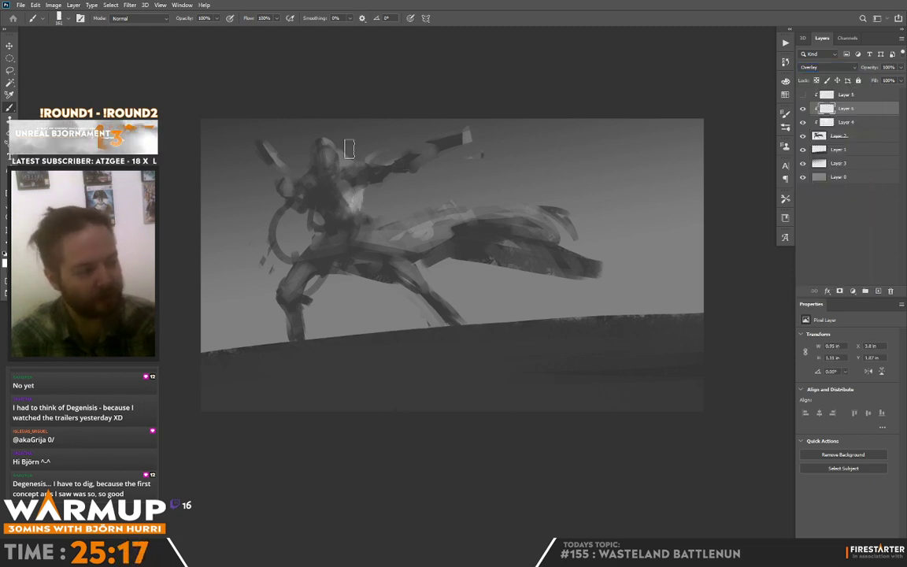
mouse_move(321, 140)
mouse_down()
mouse_move(309, 150)
mouse_move(335, 138)
mouse_up()
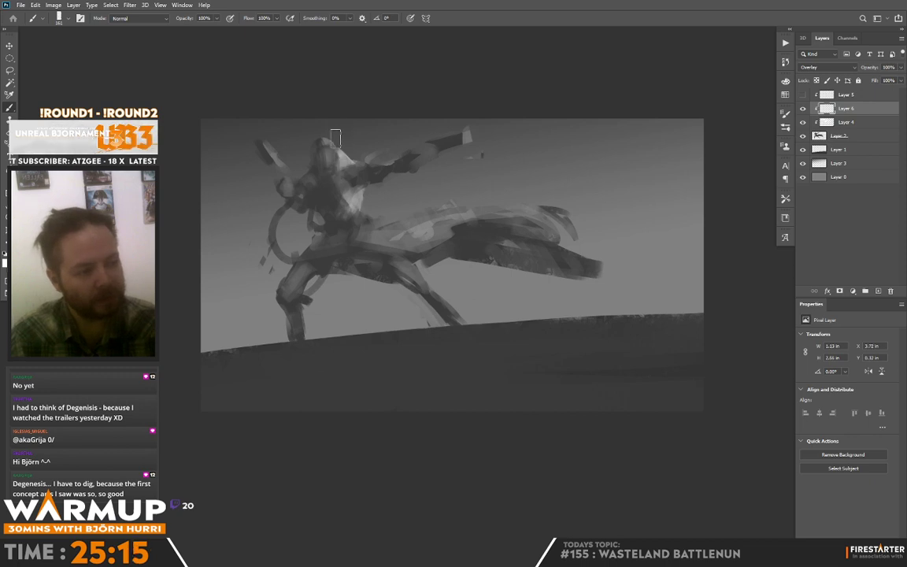
drag(463, 130, 473, 131)
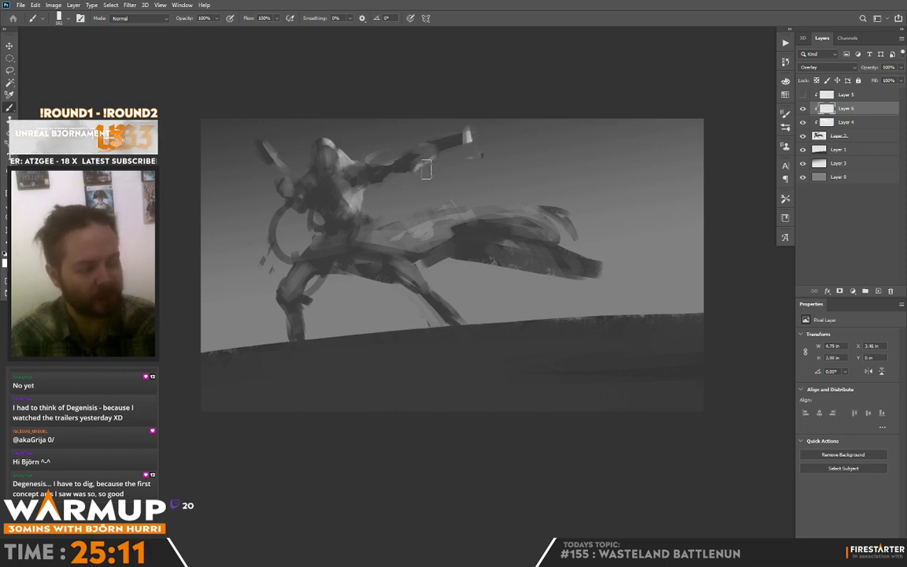
drag(351, 162, 342, 172)
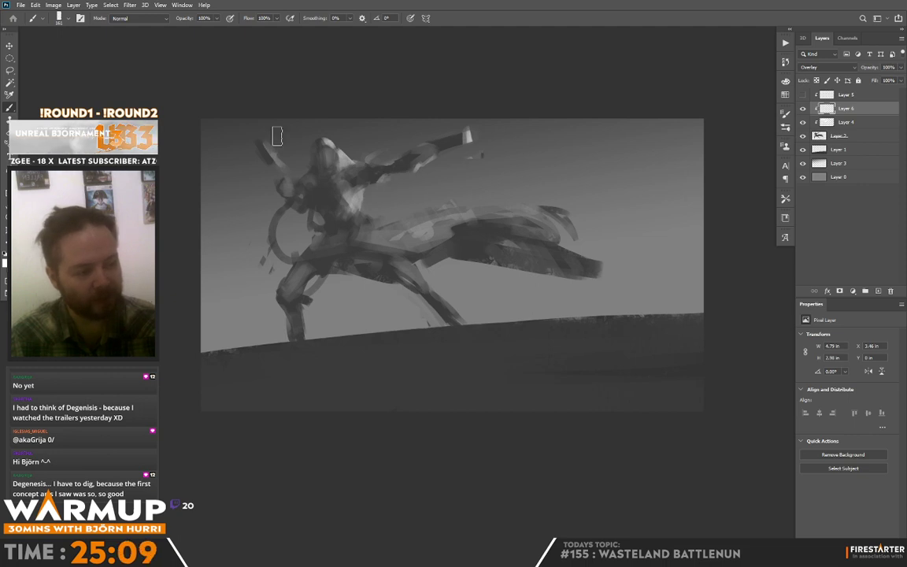
drag(266, 143, 275, 157)
mouse_move(292, 196)
mouse_down()
mouse_move(296, 158)
mouse_move(306, 163)
mouse_move(276, 235)
mouse_up()
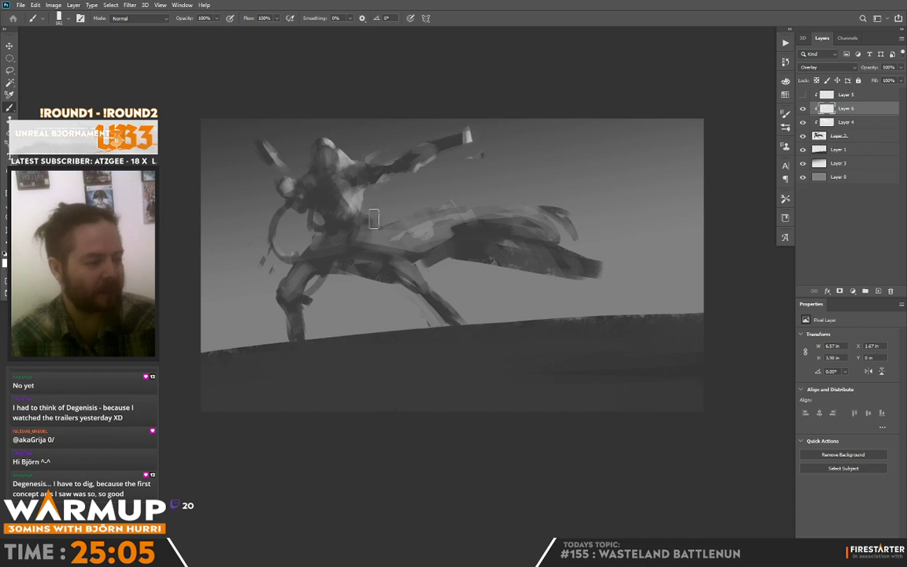
Brush bright light along the upper folds of the trailing skirt and fainter light over its lower, shadowed part
drag(359, 226, 454, 207)
mouse_move(581, 220)
mouse_down()
mouse_move(533, 203)
mouse_move(559, 227)
mouse_up()
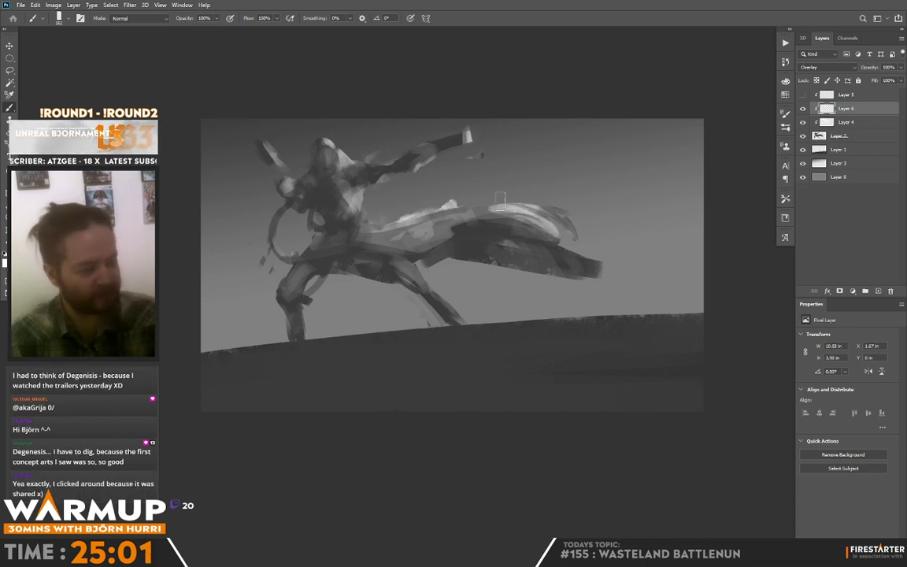
mouse_move(501, 206)
mouse_down()
mouse_move(568, 222)
mouse_move(441, 222)
mouse_move(463, 206)
mouse_move(505, 206)
mouse_up()
key(e)
key(b)
mouse_move(555, 239)
mouse_down()
mouse_move(519, 278)
mouse_move(540, 275)
mouse_move(570, 244)
mouse_move(579, 255)
mouse_move(571, 288)
mouse_up()
mouse_move(531, 252)
mouse_down()
mouse_move(512, 277)
mouse_move(507, 265)
mouse_up()
Switch the eraser to a round tip and trim the light on the trailing skirt back to shadow
key(e)
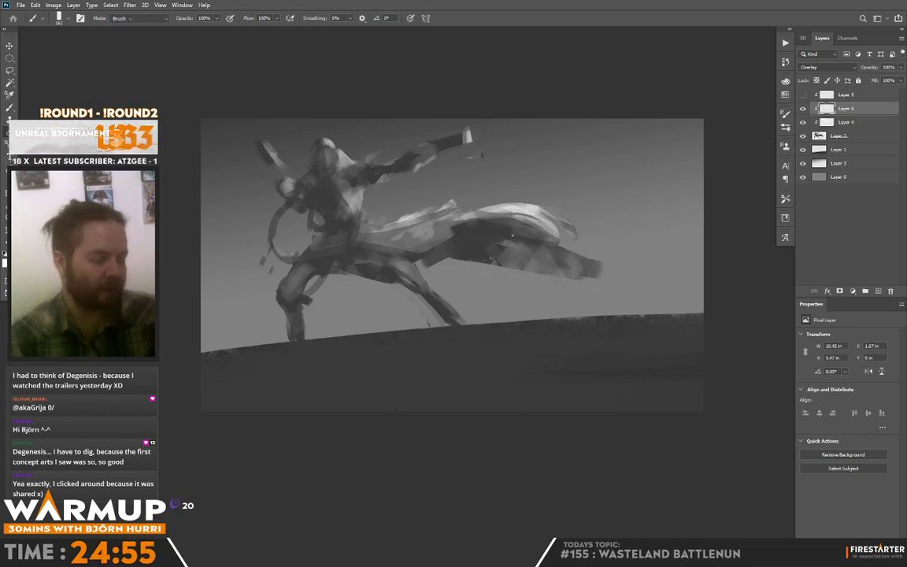
right_click(550, 237)
click(627, 152)
drag(545, 230, 564, 241)
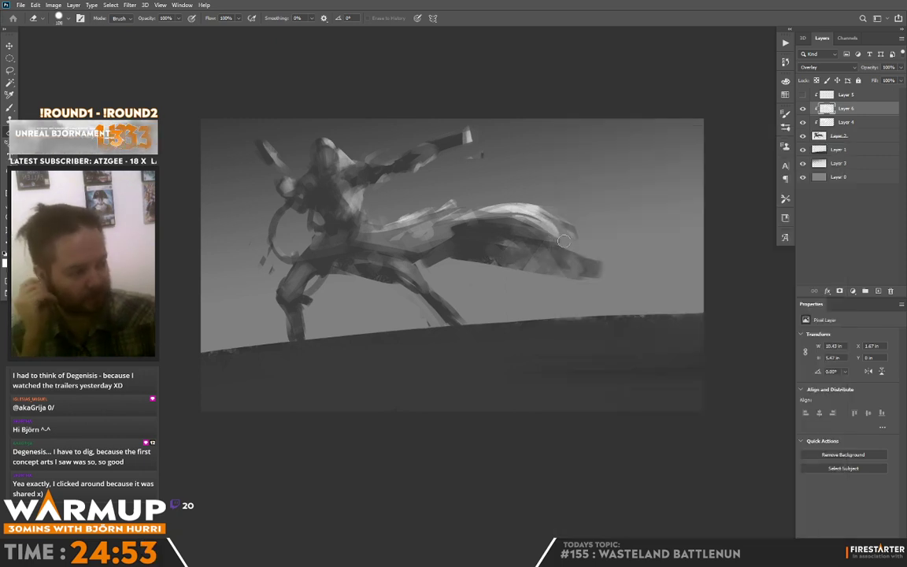
mouse_move(509, 220)
mouse_down()
mouse_move(477, 238)
mouse_move(485, 244)
mouse_up()
Model both legs and the hip by brushing in highlights and erasing excess light around the thigh and knee
key(b)
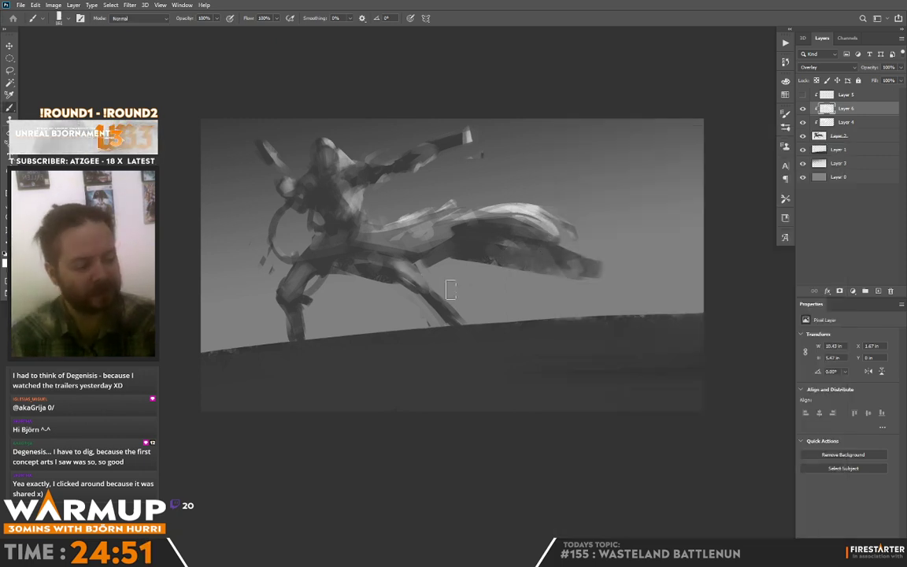
drag(421, 266, 450, 306)
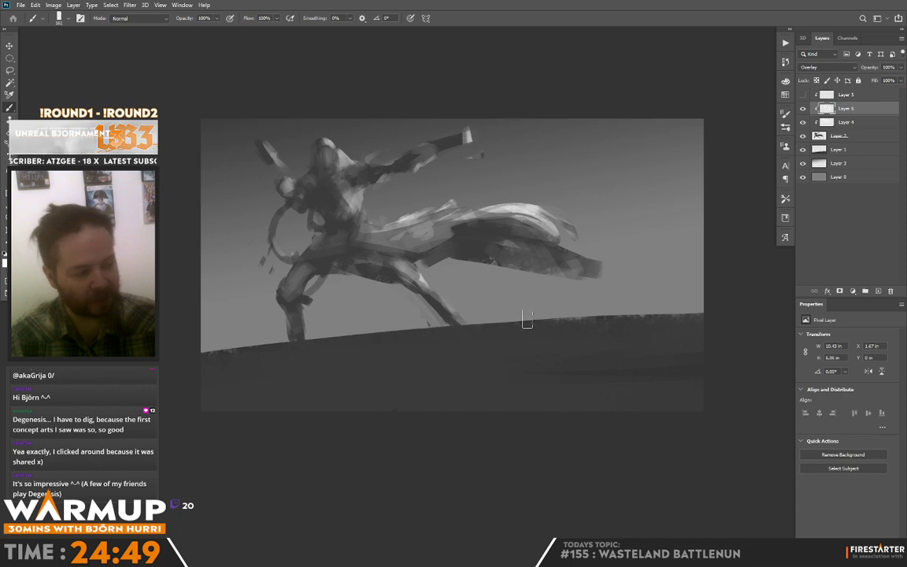
mouse_move(345, 259)
mouse_down()
mouse_move(289, 296)
mouse_move(330, 259)
mouse_move(338, 266)
mouse_up()
key(e)
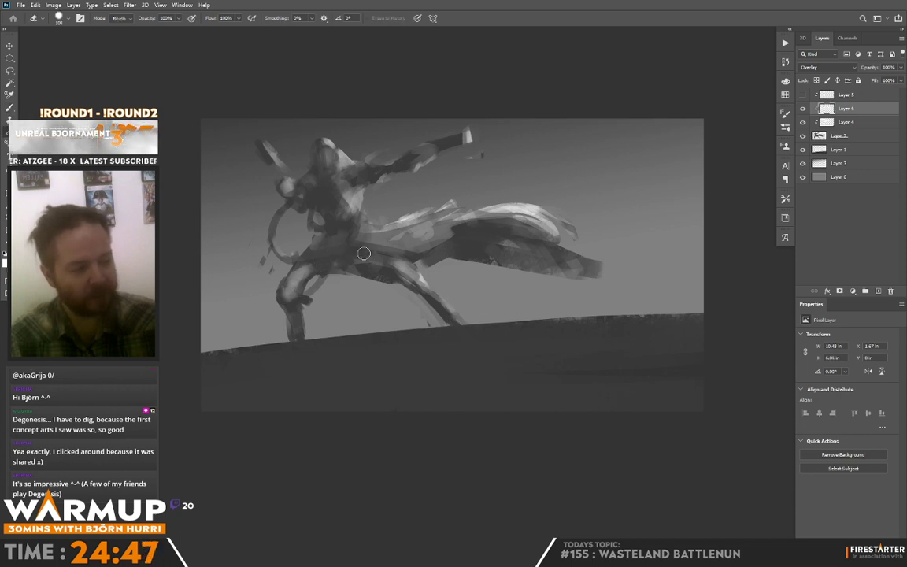
key(b)
mouse_move(294, 301)
mouse_down()
mouse_move(302, 326)
mouse_move(308, 302)
mouse_up()
key(e)
drag(282, 260, 269, 277)
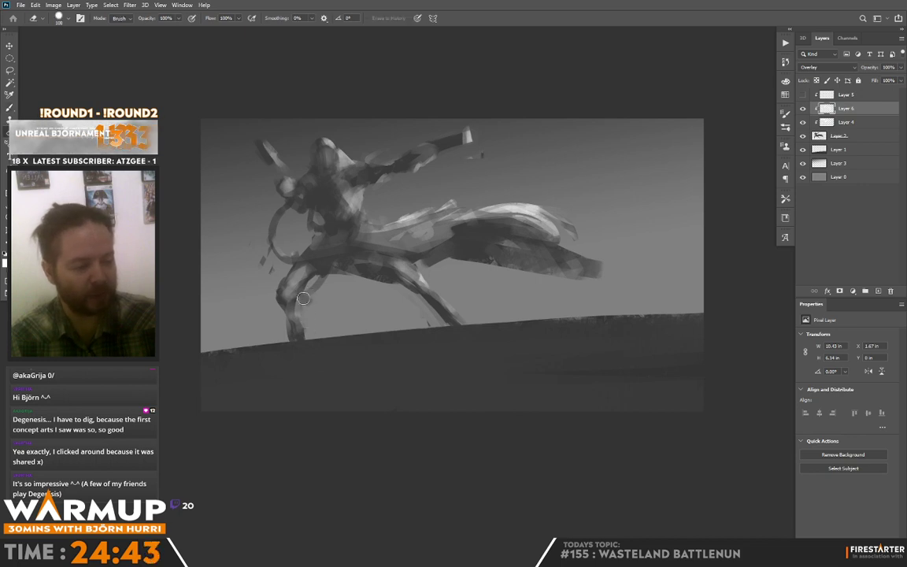
key(b)
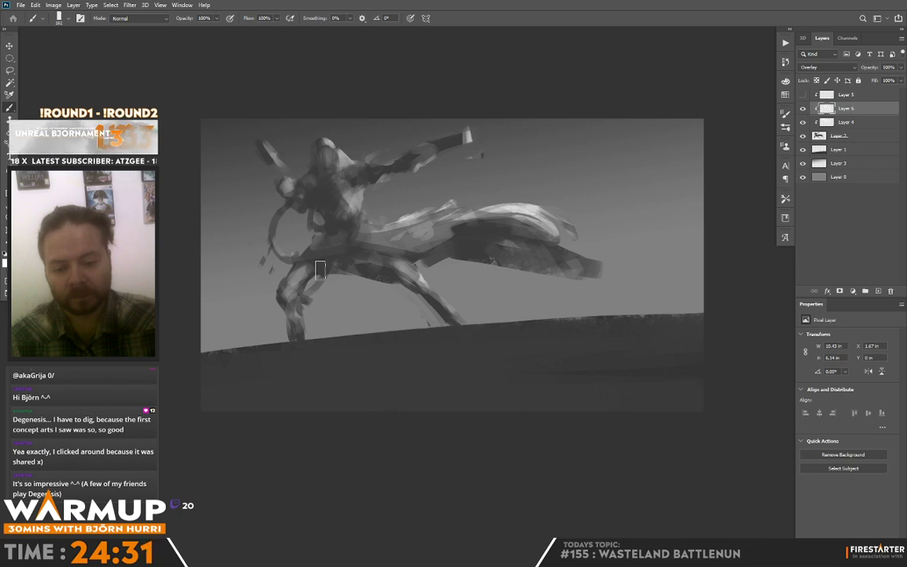
key(e)
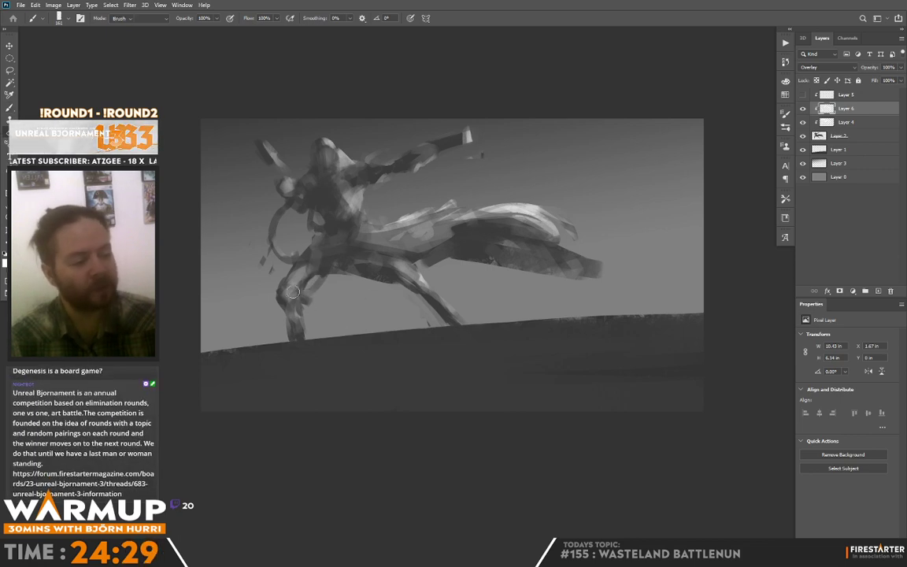
Brush light onto the shoulder beside the hood and trim its edge with a smaller eraser
key(b)
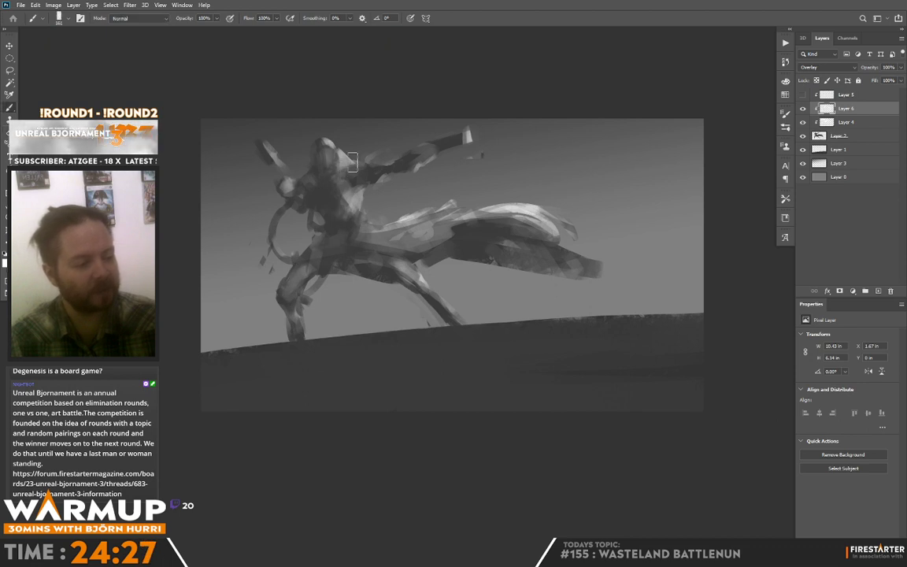
key(e)
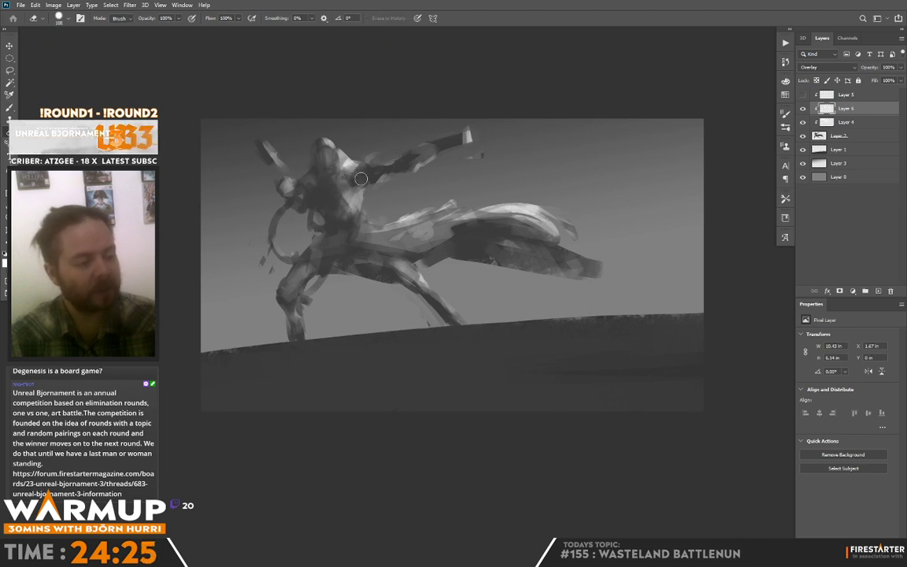
right_click(365, 172)
drag(429, 147, 422, 147)
click(351, 183)
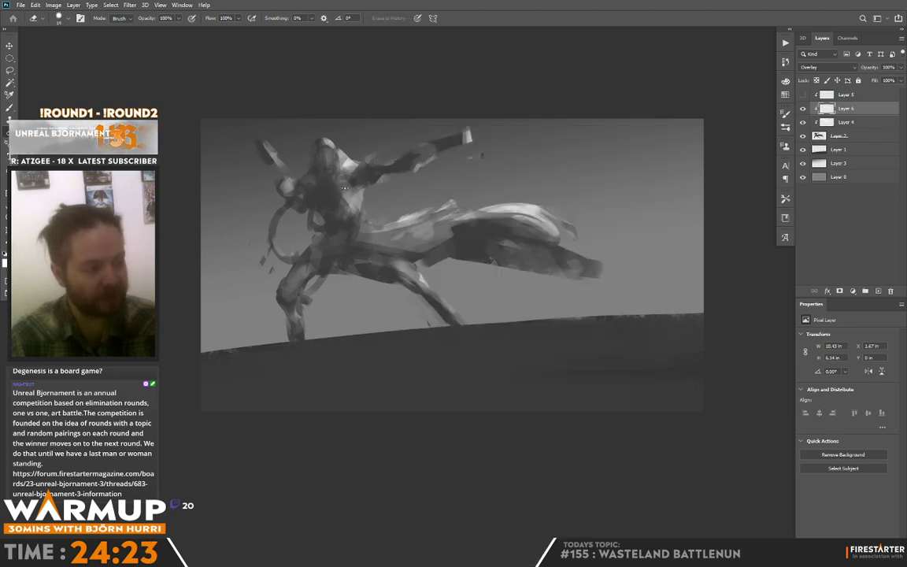
Set the brush size to 53 px and dab light onto the face beneath the hood
key(b)
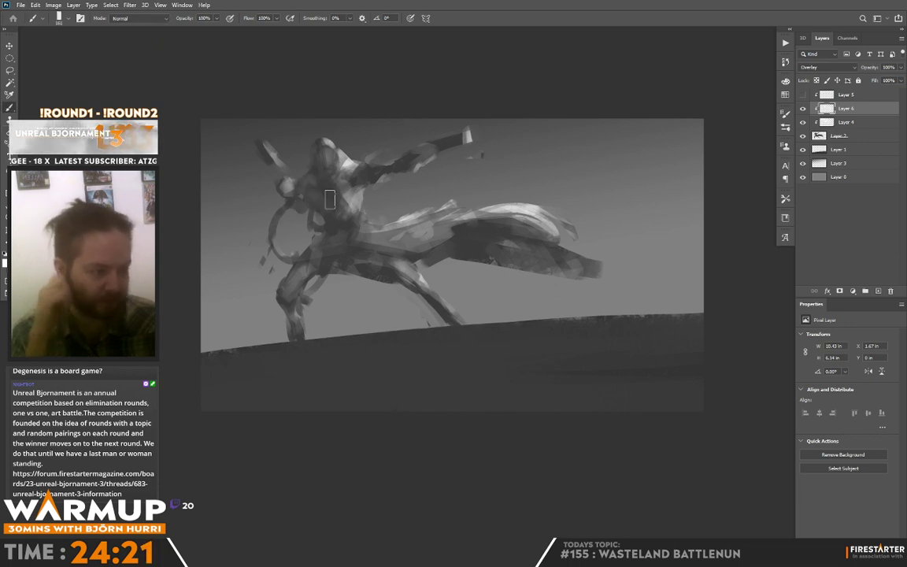
right_click(378, 151)
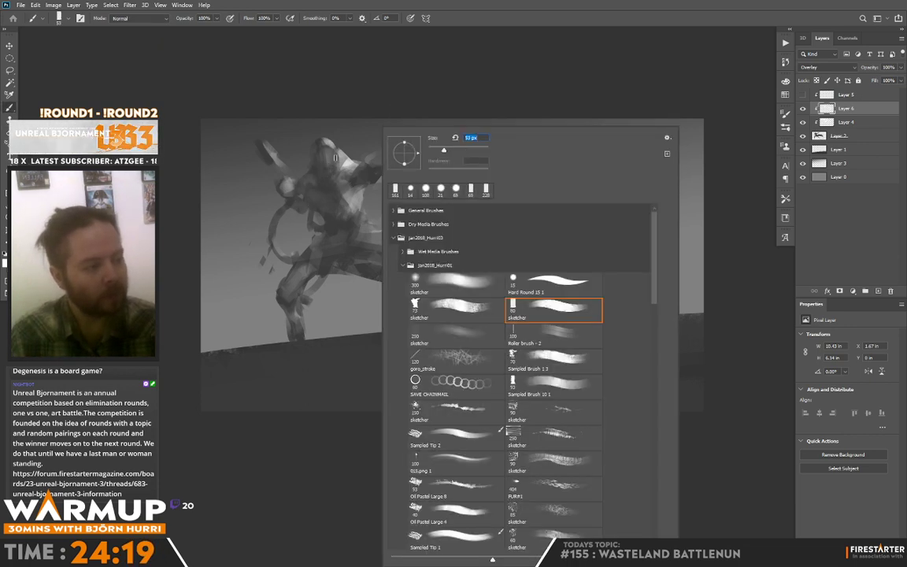
key(Return)
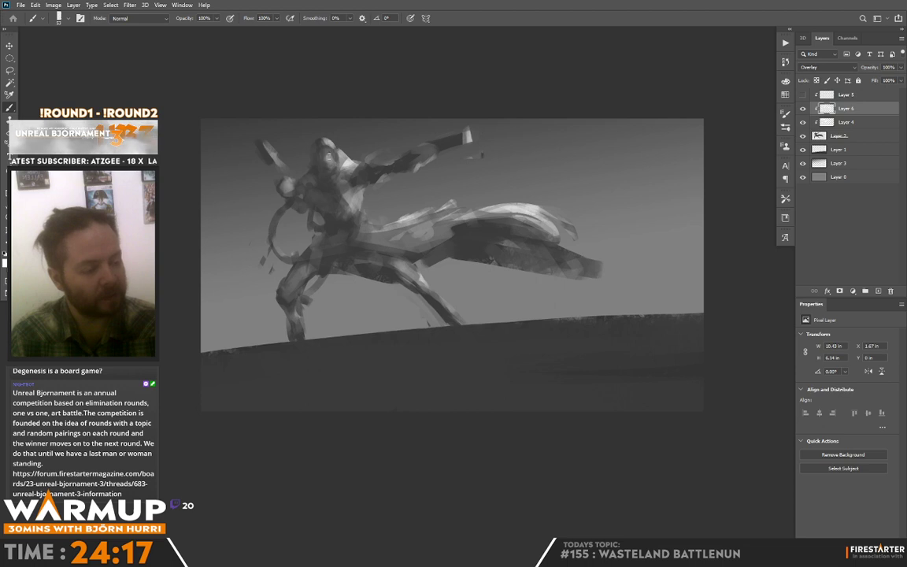
Add a Normal layer clipped to the figure and paint a sampled dark tone into the hood and face
key(ctrl+shift+alt+n)
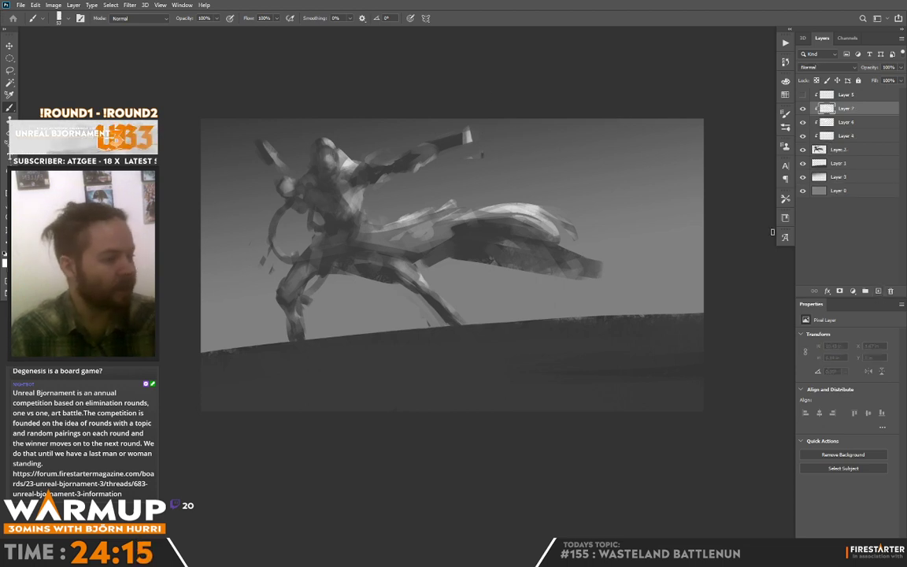
alt+click(322, 181)
mouse_move(322, 153)
mouse_down()
mouse_move(331, 156)
mouse_move(323, 153)
mouse_up()
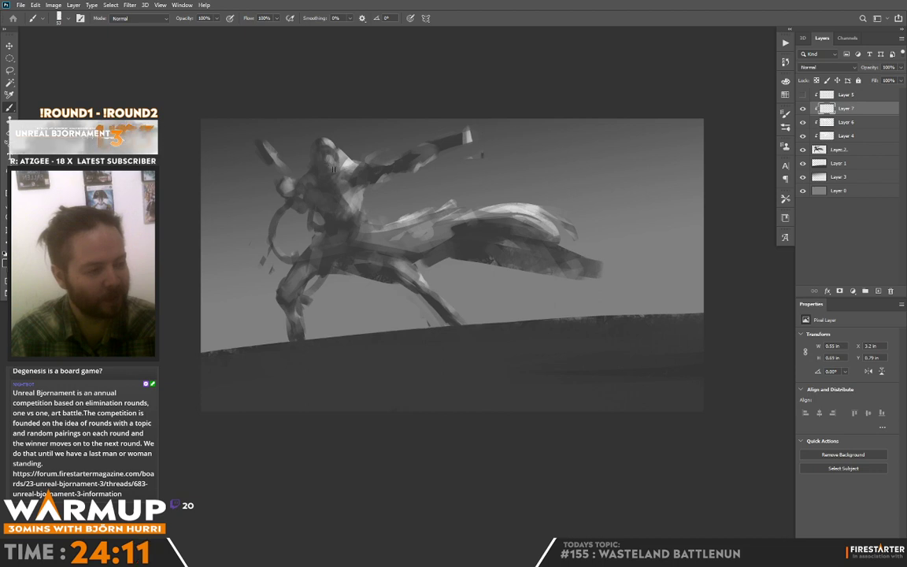
Reduce the brush to 32 px and paint a sampled light tone as a curved band from the face down the chest
right_click(326, 163)
alt+click(344, 163)
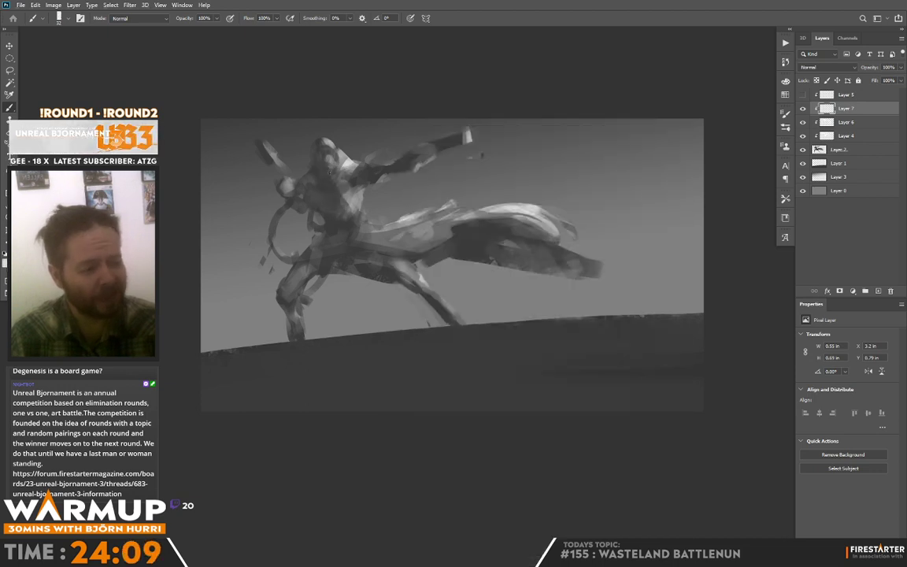
drag(332, 168, 319, 193)
alt+click(320, 191)
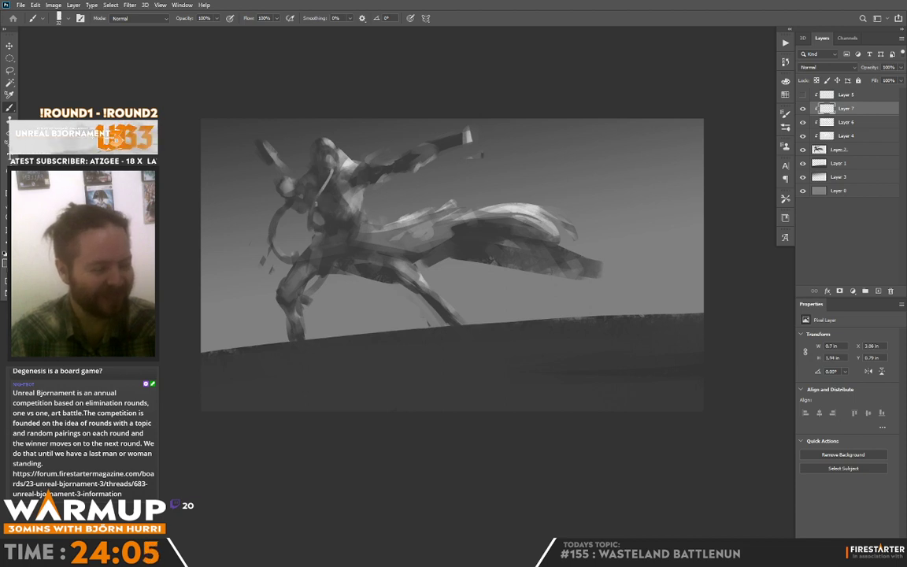
Sample a tone from the raised weapon and sharpen the shapes of the weapon, outstretched arm and gun
alt+click(267, 164)
mouse_move(267, 152)
mouse_down()
mouse_move(282, 172)
mouse_move(276, 161)
mouse_up()
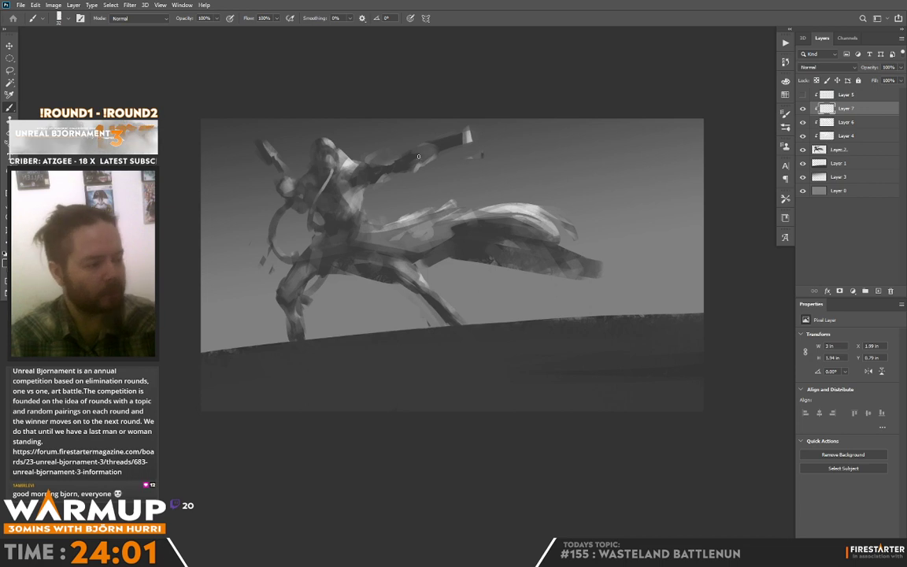
drag(377, 134, 377, 142)
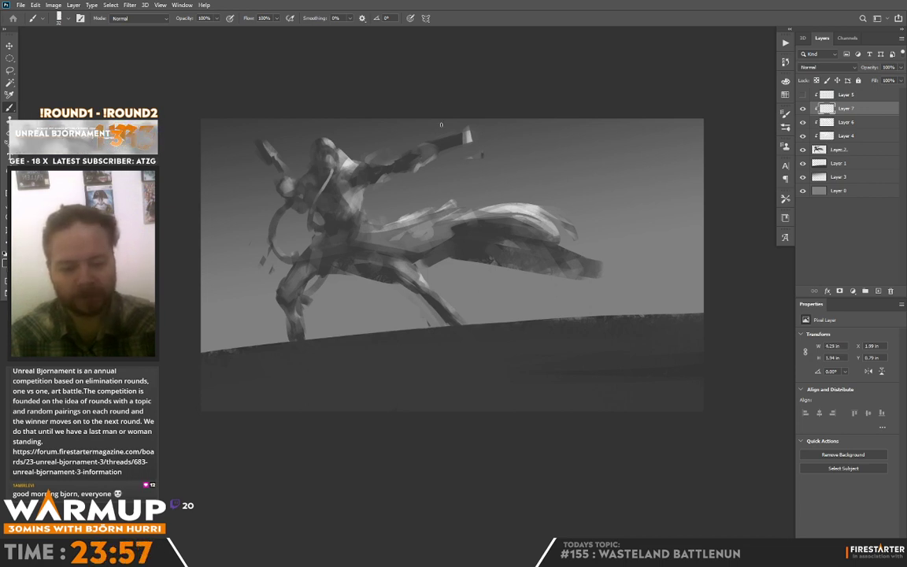
drag(430, 150, 471, 141)
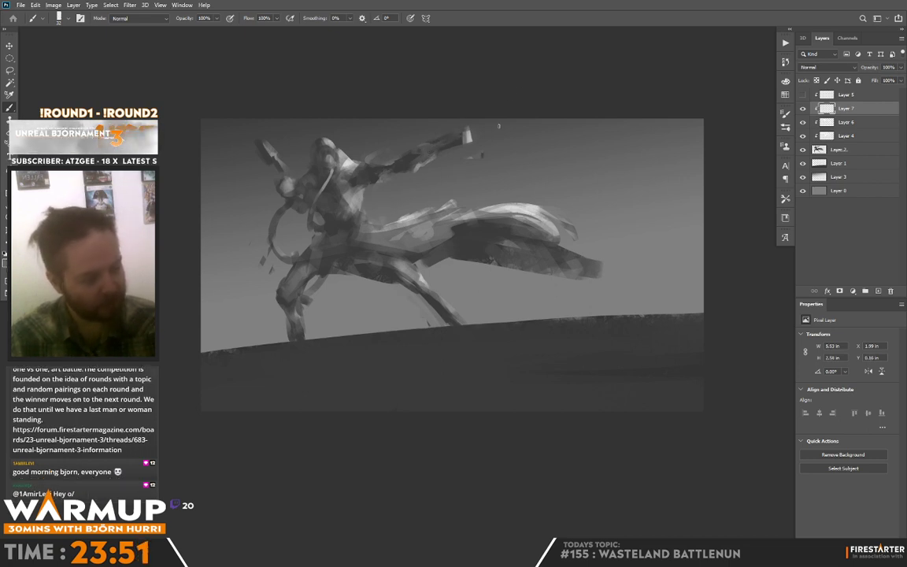
Refine the side of the torso, the waist and the start of the skirt with tones sampled from the figure
drag(359, 206, 352, 233)
alt+click(354, 220)
alt+click(352, 223)
drag(319, 199, 316, 224)
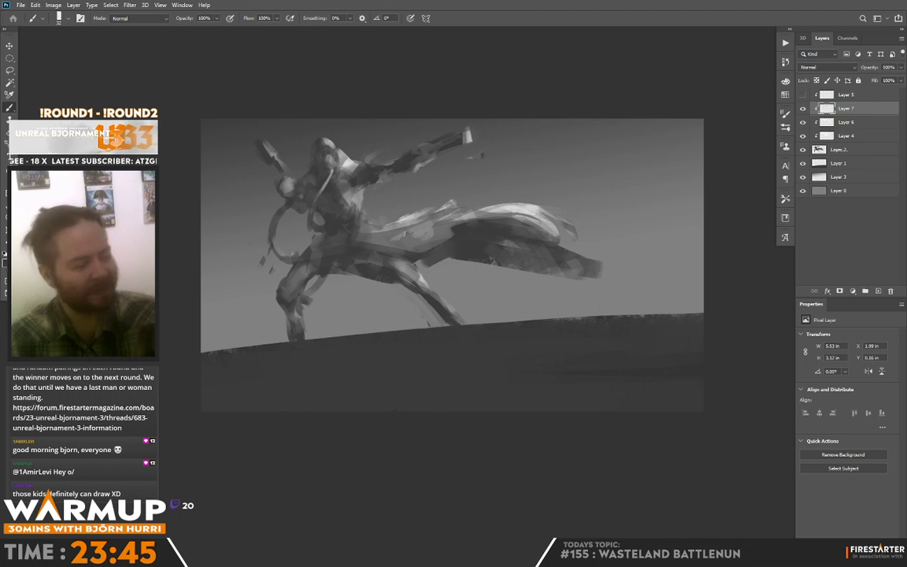
mouse_move(348, 225)
mouse_down()
mouse_move(362, 230)
mouse_move(301, 267)
mouse_move(313, 247)
mouse_move(291, 259)
mouse_up()
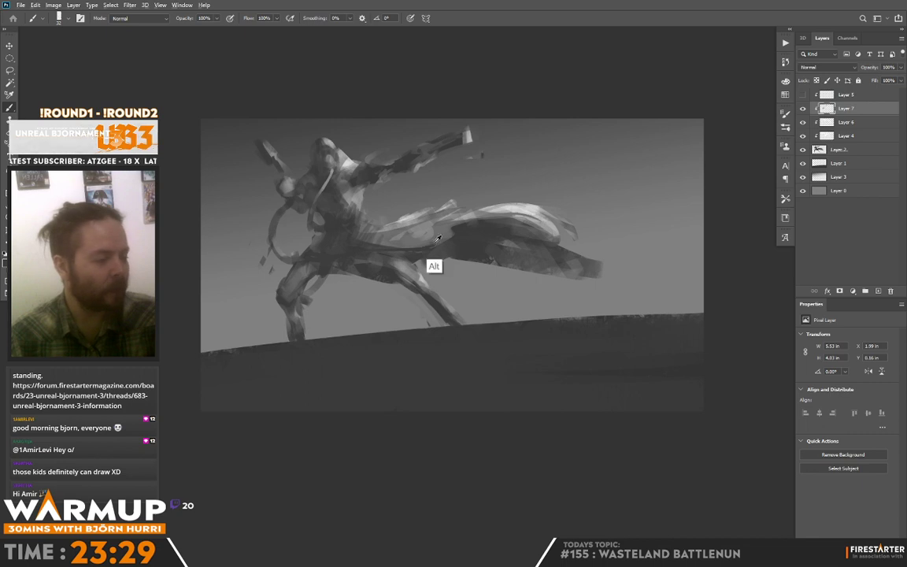
alt+click(335, 229)
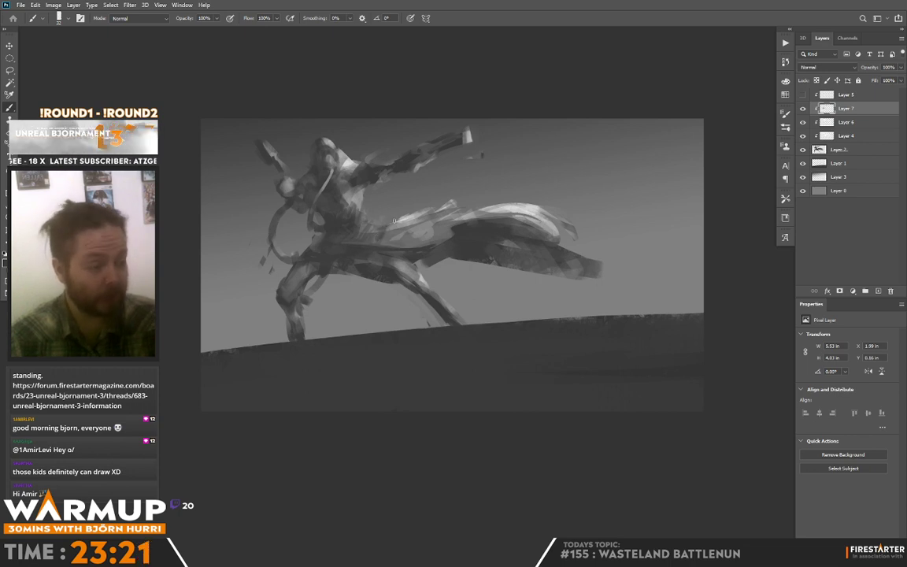
Switch to the 73 px textured sketcher brush, reduce its size, and work sampled tones into the figure's shoulder and chest
right_click(441, 221)
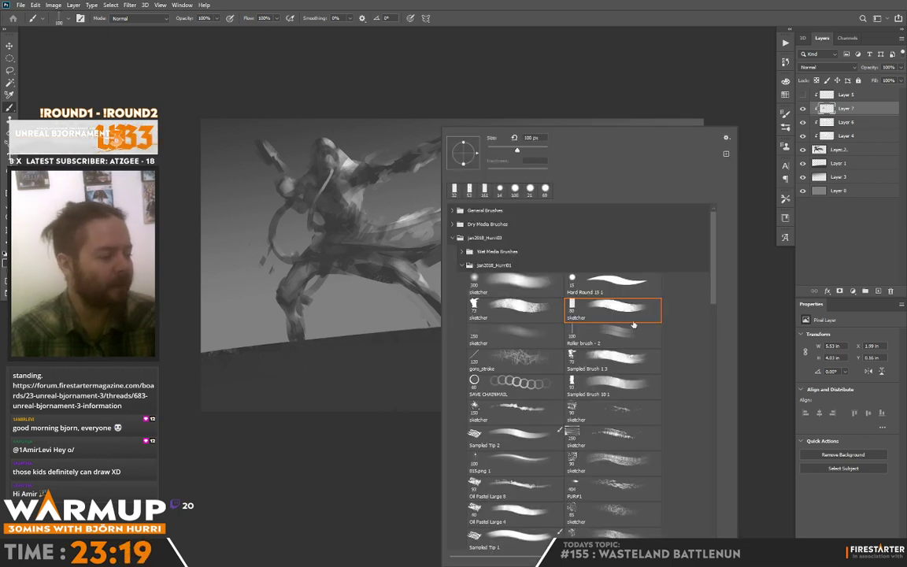
double_click(632, 329)
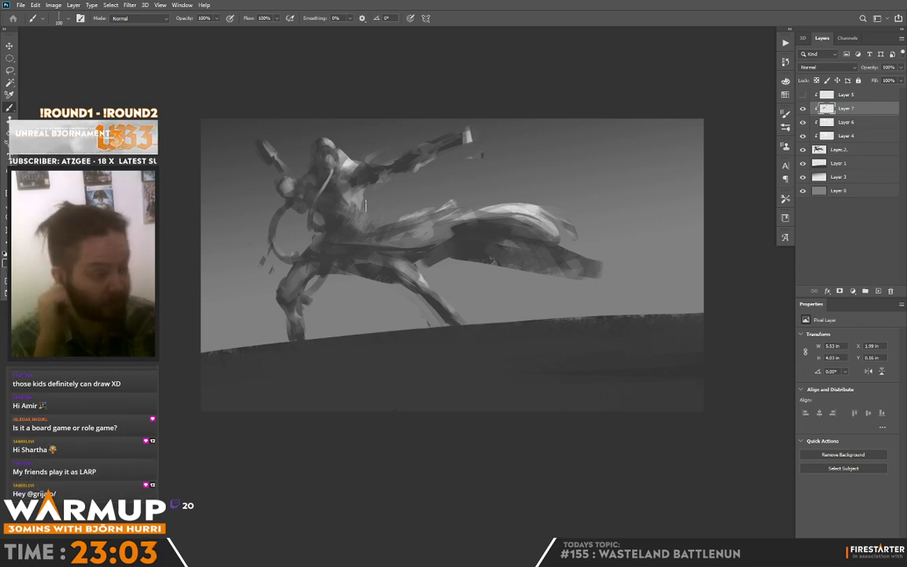
right_click(476, 189)
click(443, 309)
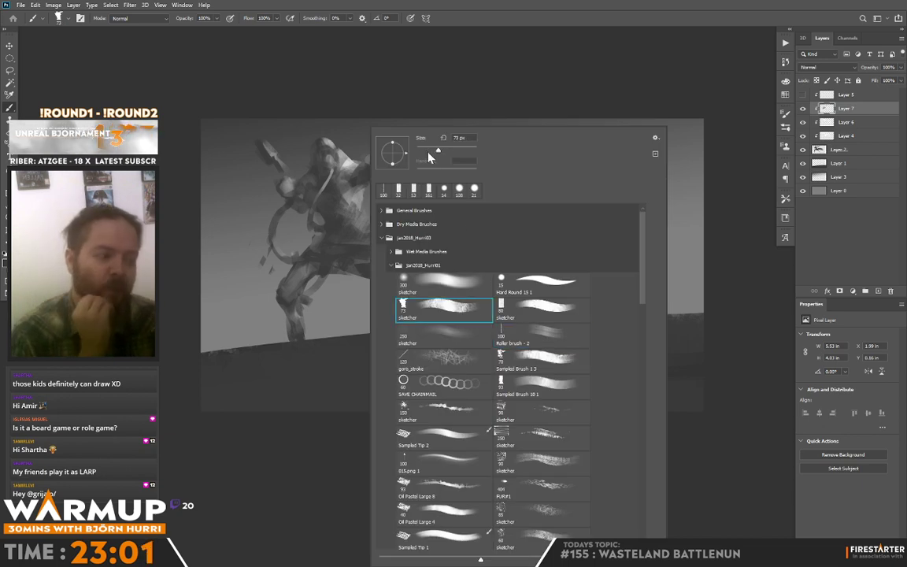
key(alt)
alt+click(338, 195)
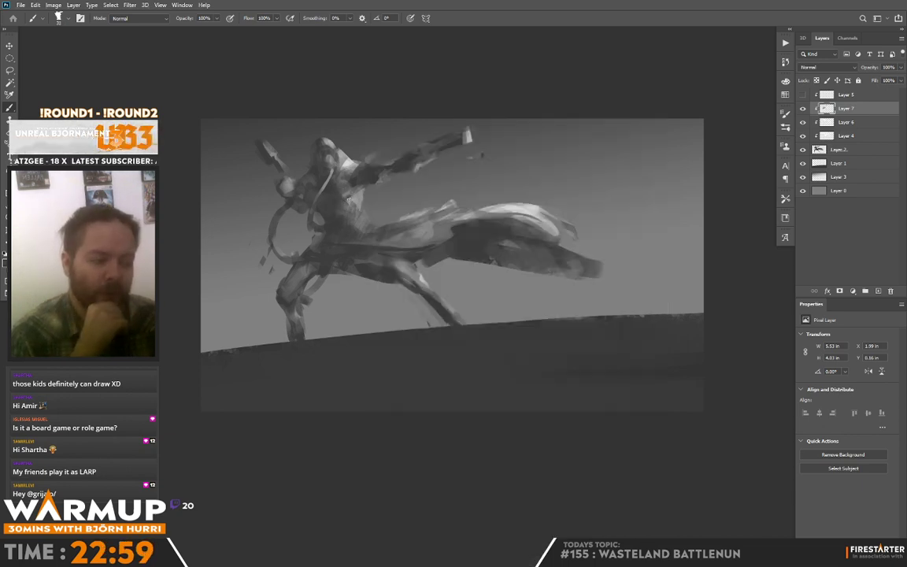
right_click(394, 166)
click(443, 152)
alt+click(366, 180)
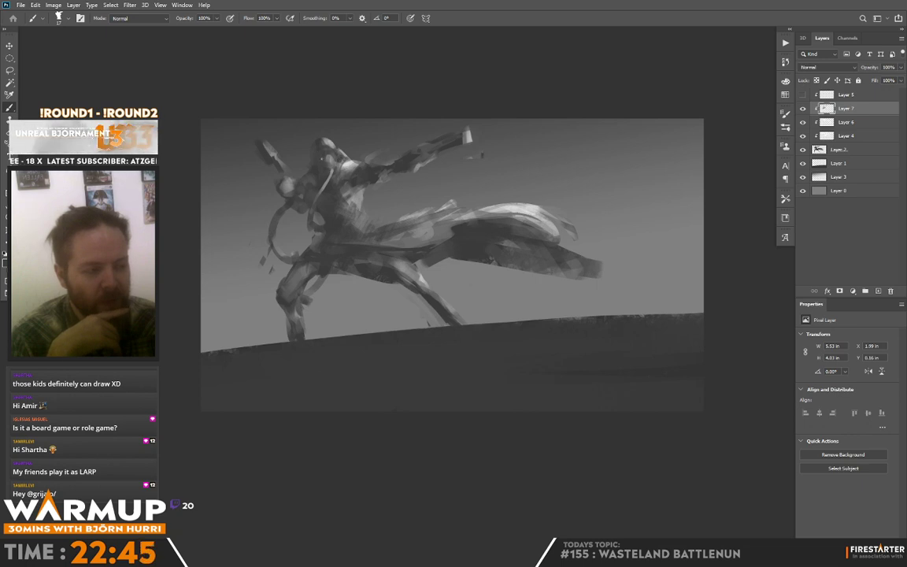
Refine the outstretched arm with tones sampled from the figure, enlarging the textured brush to 48 px
alt+click(297, 145)
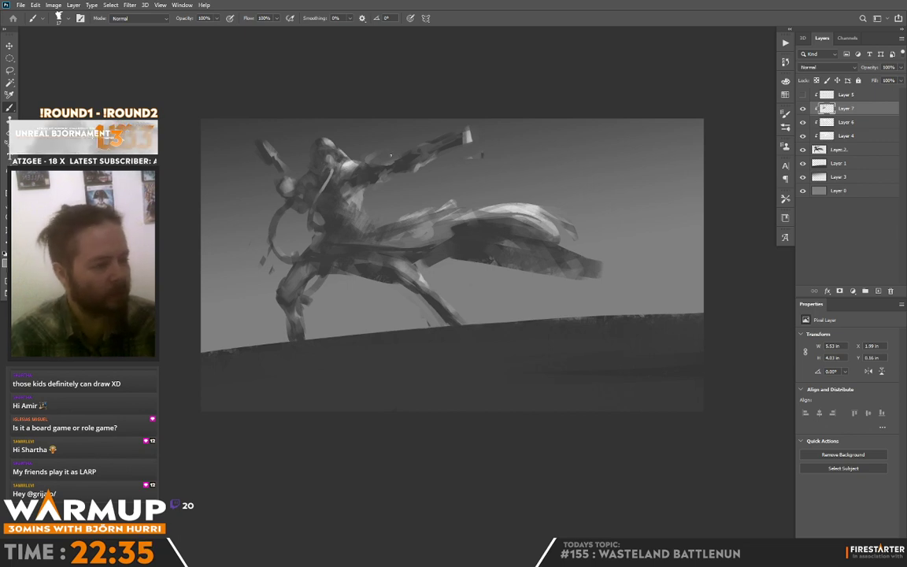
drag(400, 159, 397, 166)
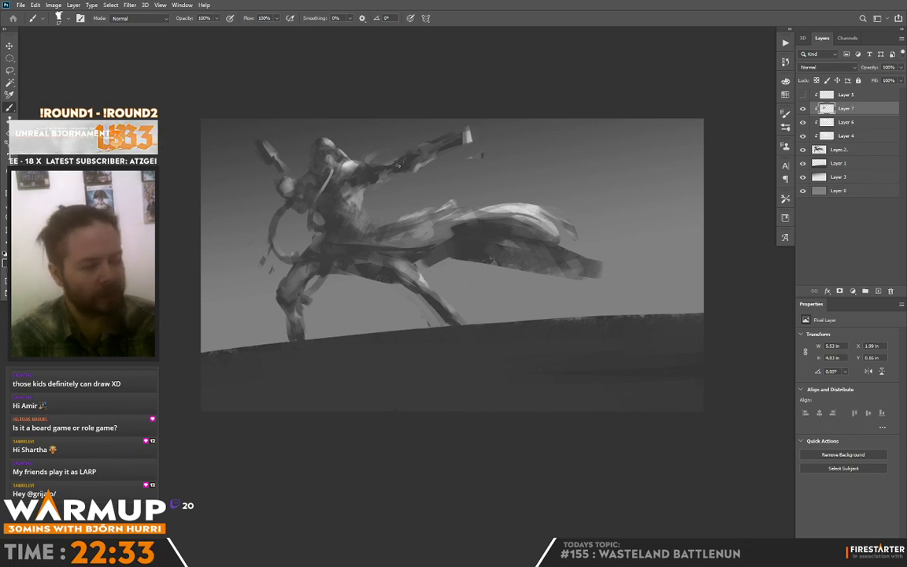
alt+click(406, 157)
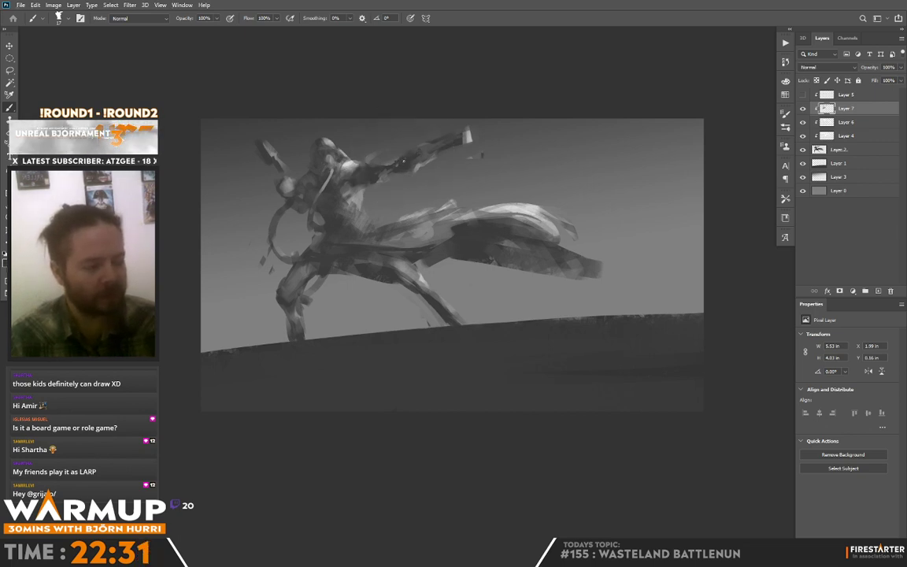
right_click(419, 155)
drag(517, 151, 525, 151)
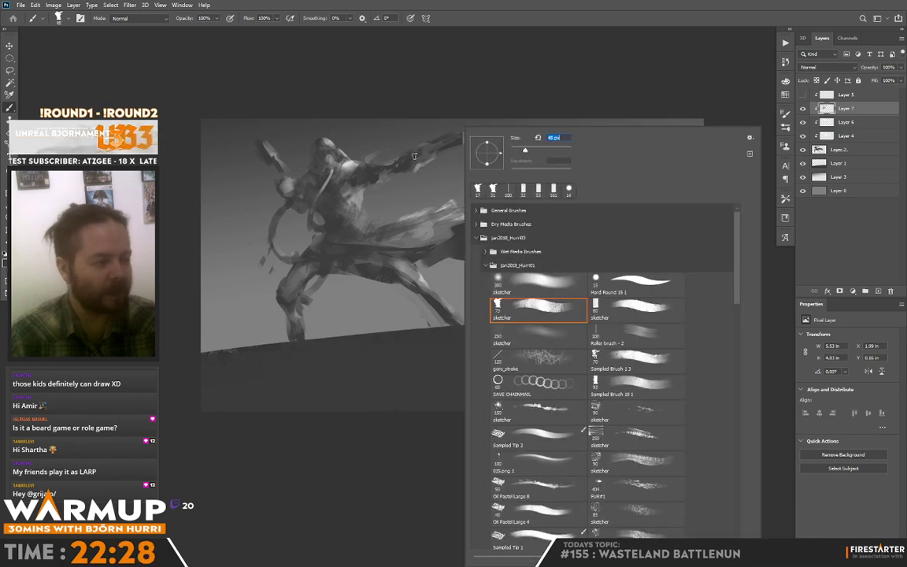
key(Return)
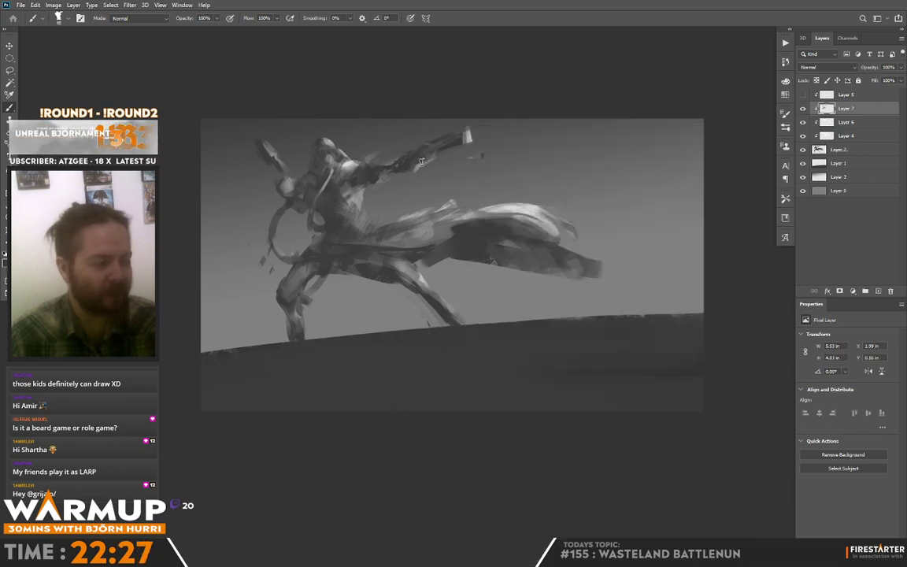
Texture the side of the torso in a light tone, and work over the chest with the rectangular sketcher brush and a sampled tone
key(x)
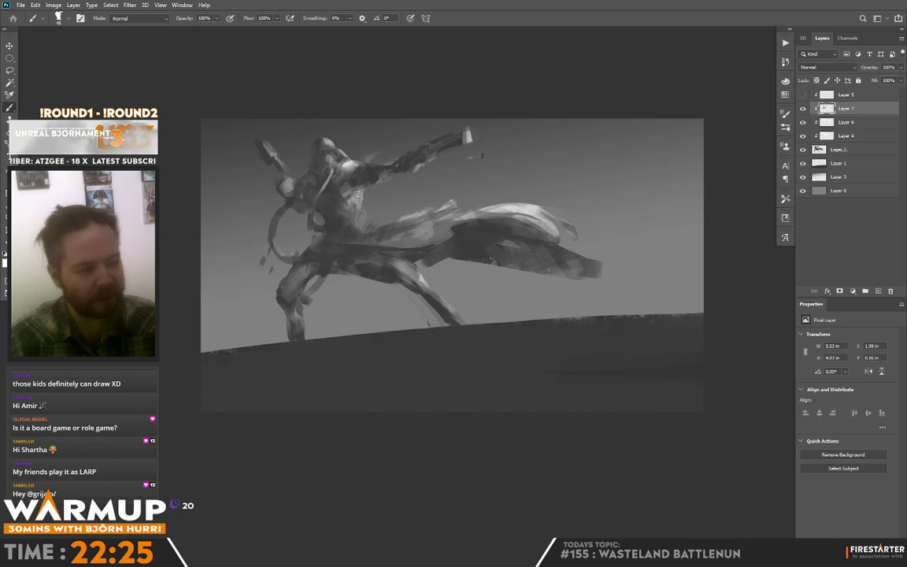
right_click(394, 130)
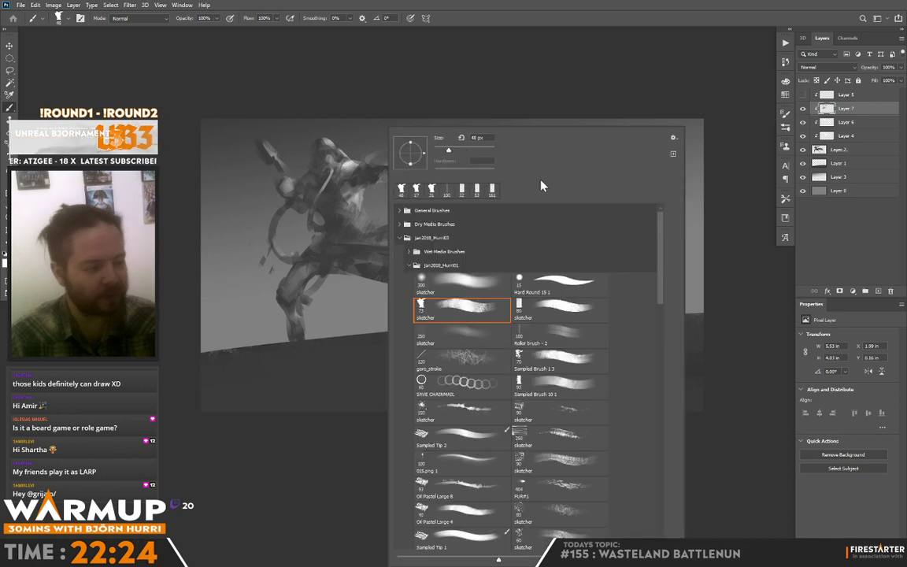
click(440, 150)
key(Return)
alt+click(322, 174)
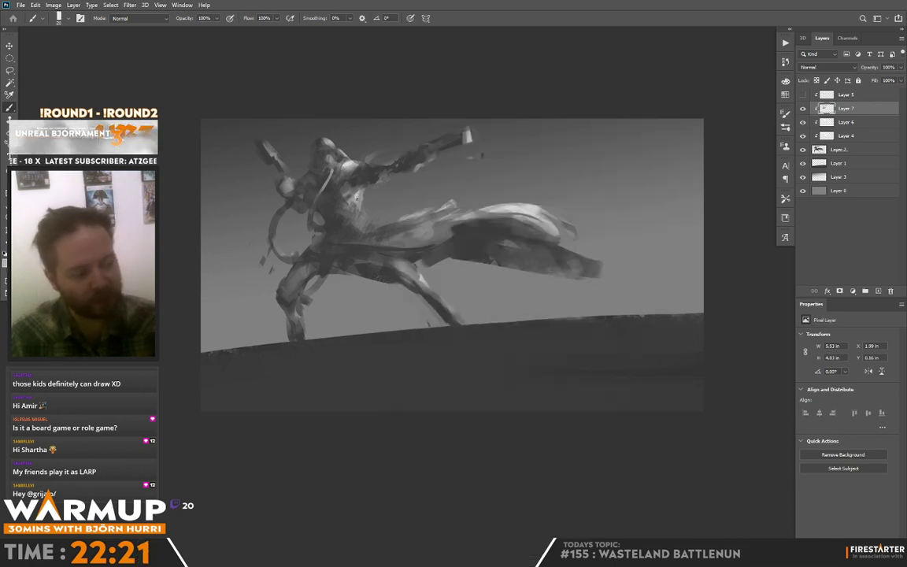
right_click(370, 187)
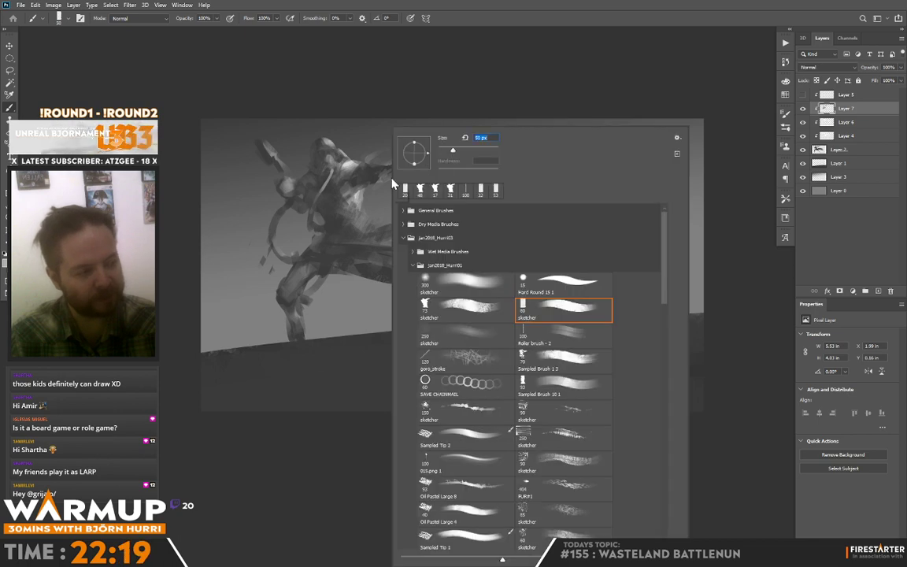
key(Escape)
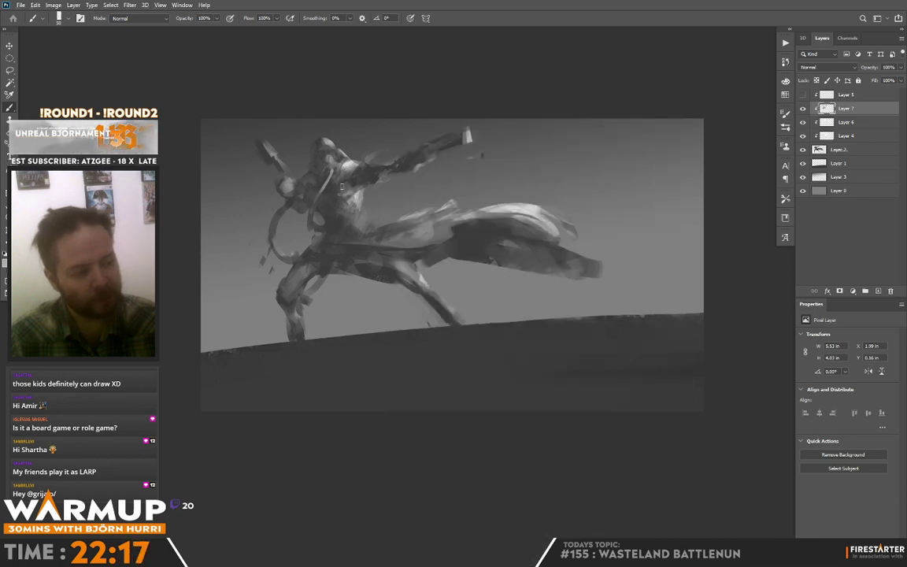
Reduce the rectangular brush and refine the chest and the shoulder of the raised arm with a sampled tone
right_click(429, 175)
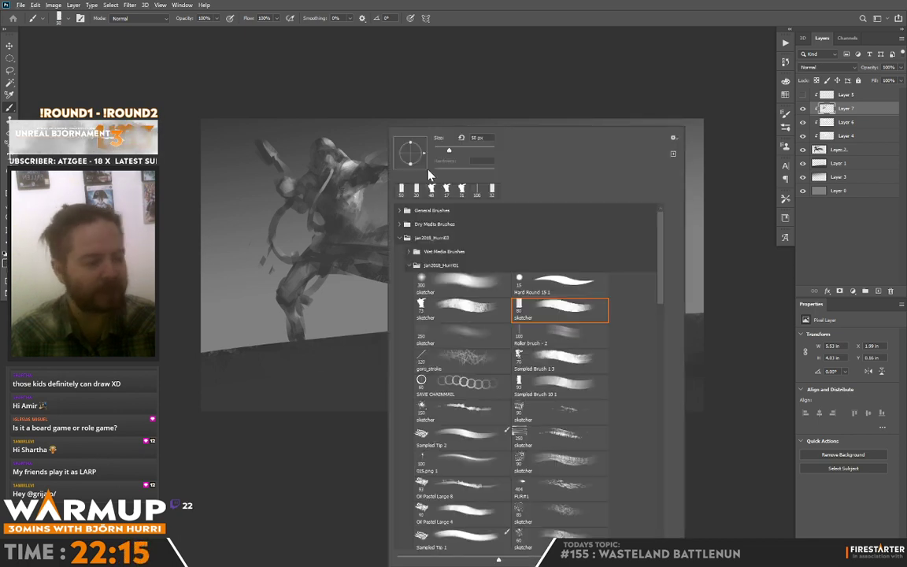
click(440, 151)
click(340, 202)
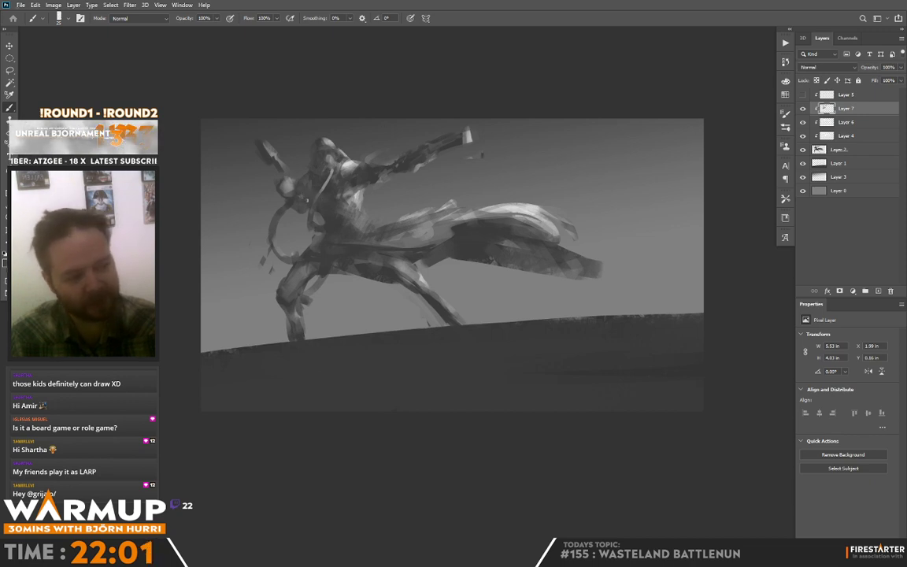
alt+click(280, 195)
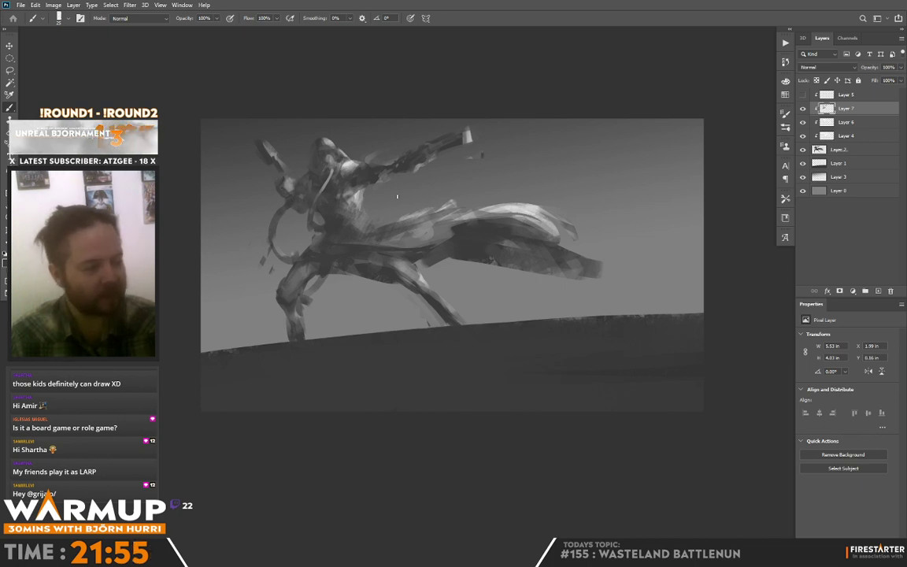
Enlarge the brush and shade the front leg from shin to thigh, sampling a light tone for the trailing leg's thigh
drag(290, 288, 286, 302)
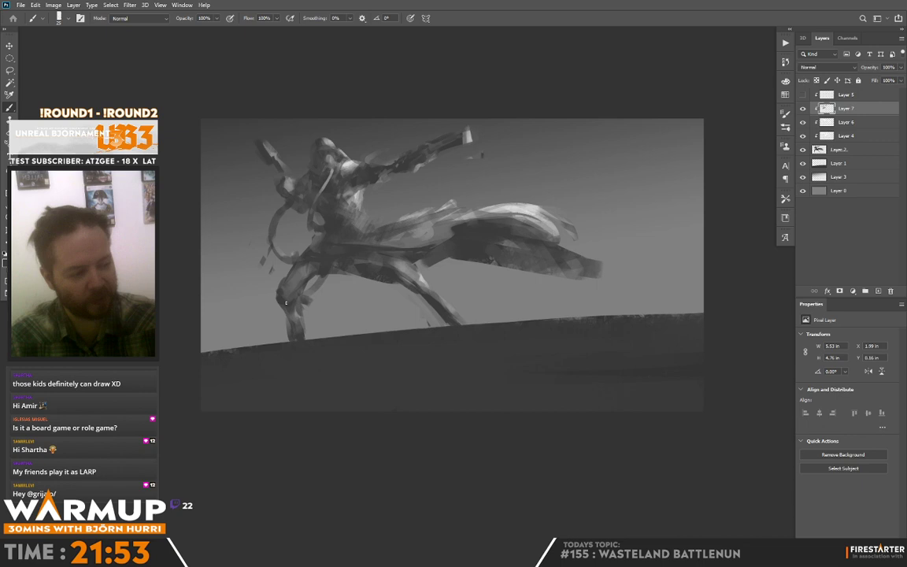
right_click(310, 266)
click(307, 308)
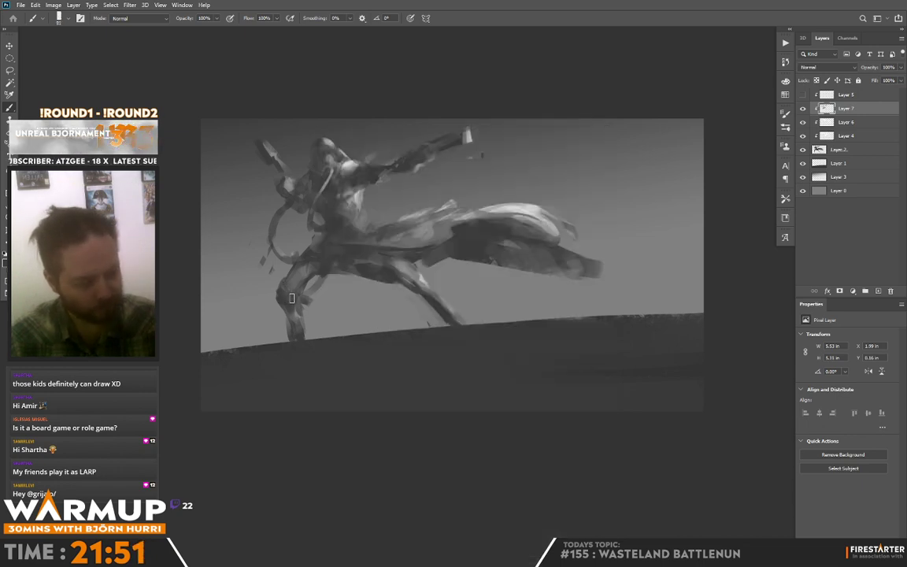
drag(292, 298, 293, 329)
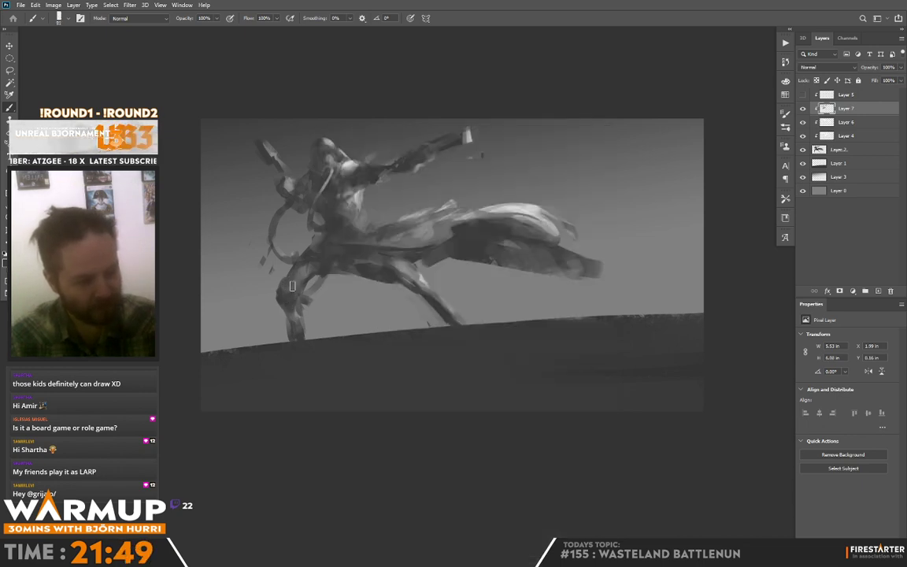
drag(292, 286, 307, 257)
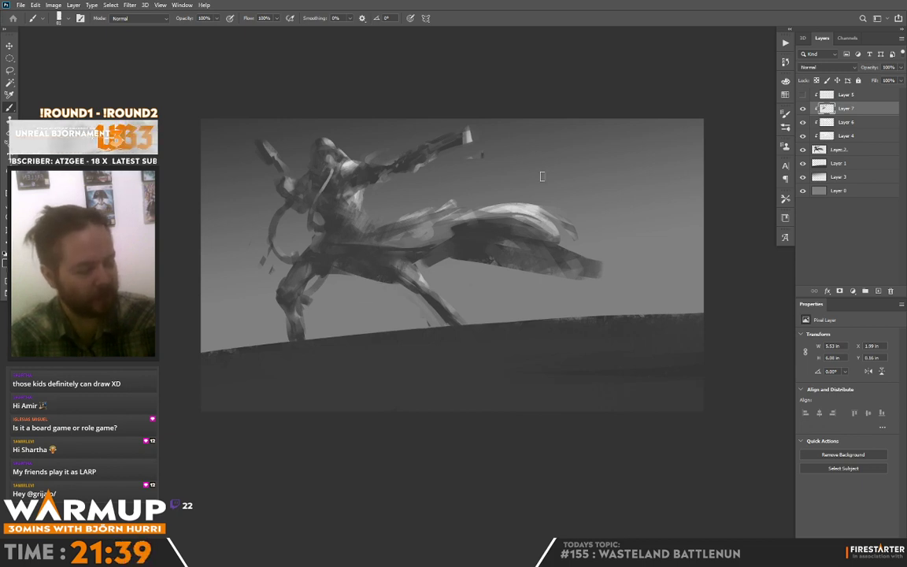
alt+click(418, 279)
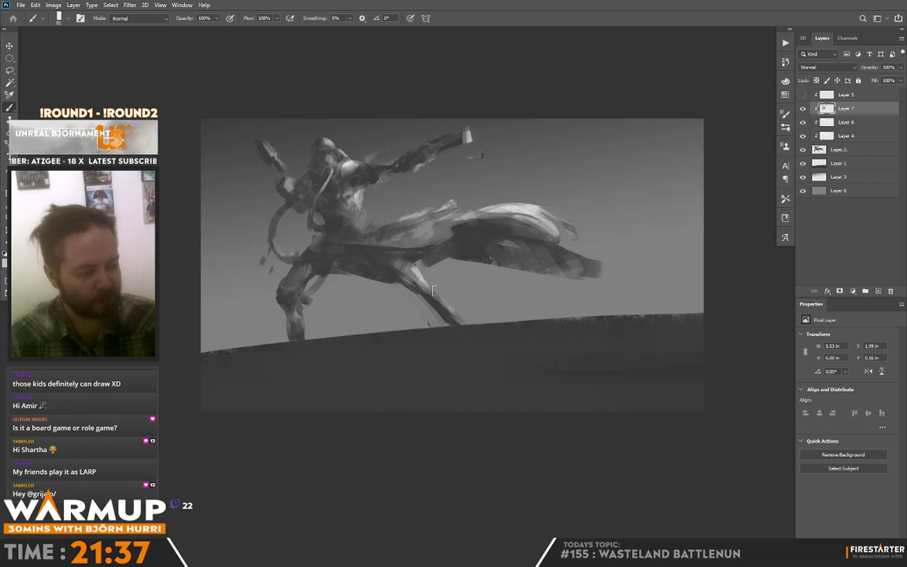
Add a layer clipped to the ground layer, enlarge the brush and try a broad light stroke across the ground
click(854, 163)
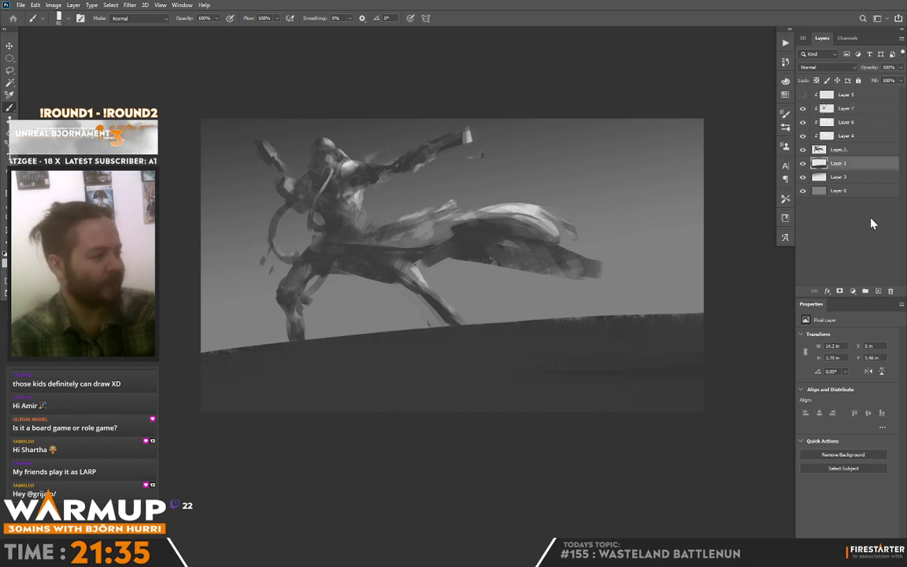
click(878, 291)
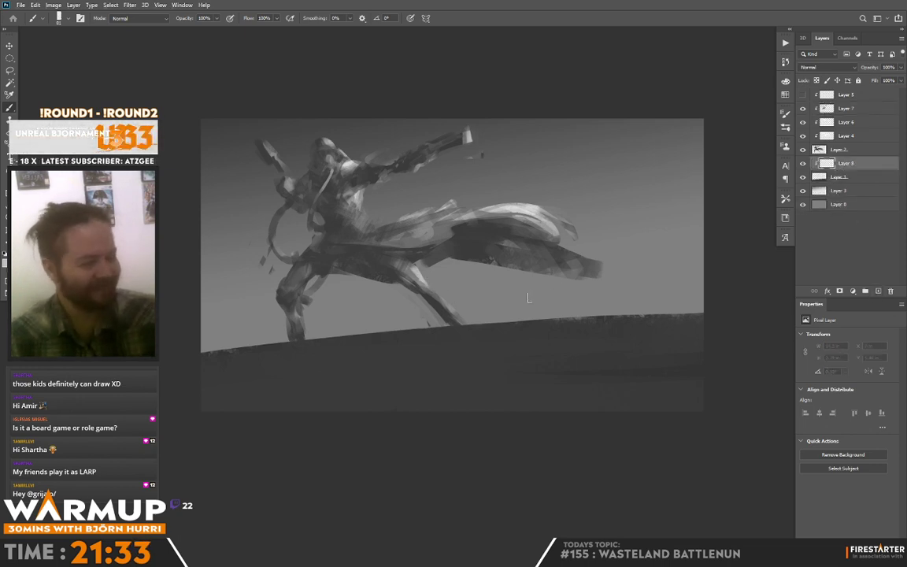
right_click(621, 158)
mouse_move(222, 377)
mouse_down()
mouse_move(679, 324)
mouse_move(257, 348)
mouse_move(541, 345)
mouse_up()
key(ctrl+z)
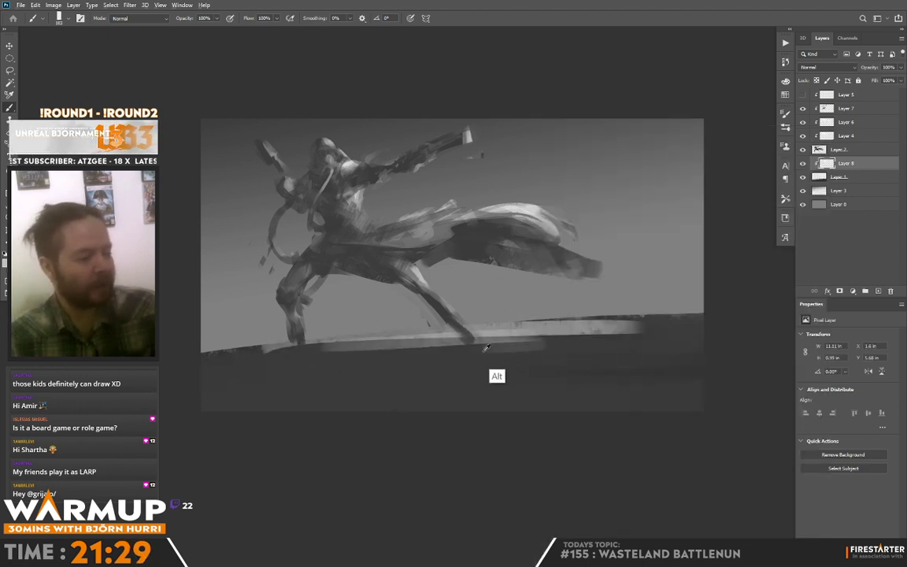
Paint broad mid-tone bands across the right half of the ground with tones sampled from the ground
alt+click(486, 348)
mouse_move(417, 339)
mouse_down()
mouse_move(168, 338)
mouse_move(568, 331)
mouse_up()
alt+click(588, 324)
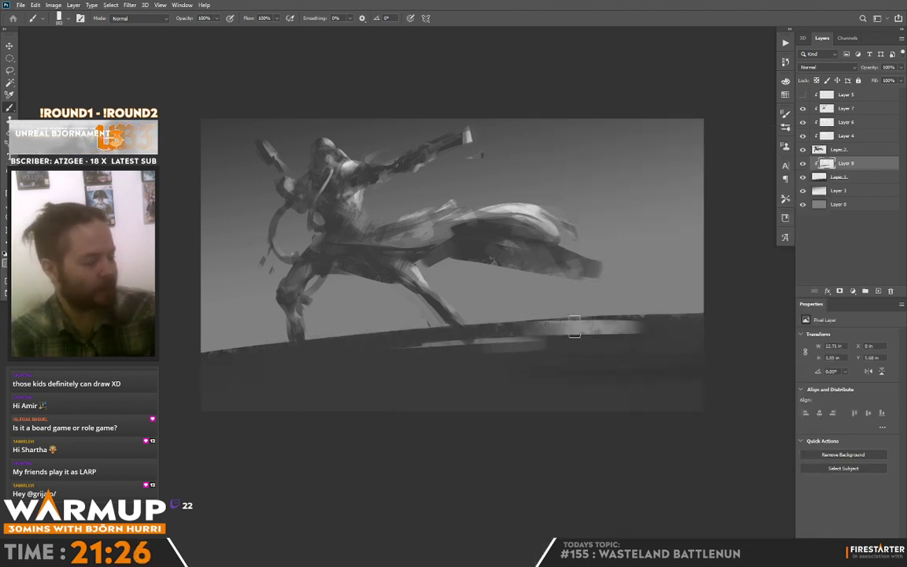
drag(630, 326, 295, 321)
mouse_move(295, 321)
mouse_down()
mouse_move(764, 331)
mouse_move(392, 339)
mouse_move(557, 330)
mouse_move(530, 353)
mouse_move(434, 332)
mouse_move(507, 289)
mouse_up()
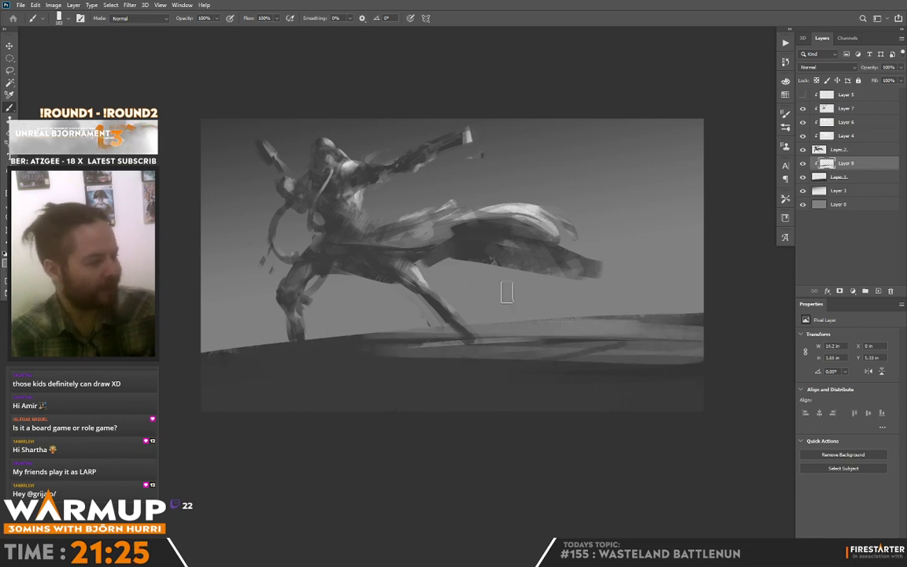
Move the ground layer with its clipped layer above the figure layers and sweep lighter bands across the lower ground
drag(848, 164, 849, 94)
click(849, 95)
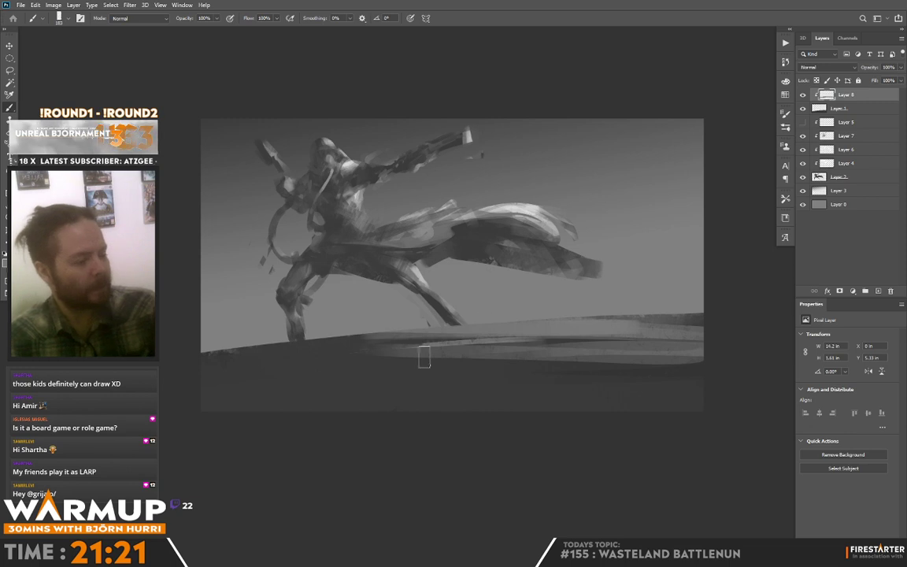
drag(227, 365, 645, 375)
mouse_move(334, 363)
mouse_down()
mouse_move(697, 402)
mouse_move(631, 388)
mouse_up()
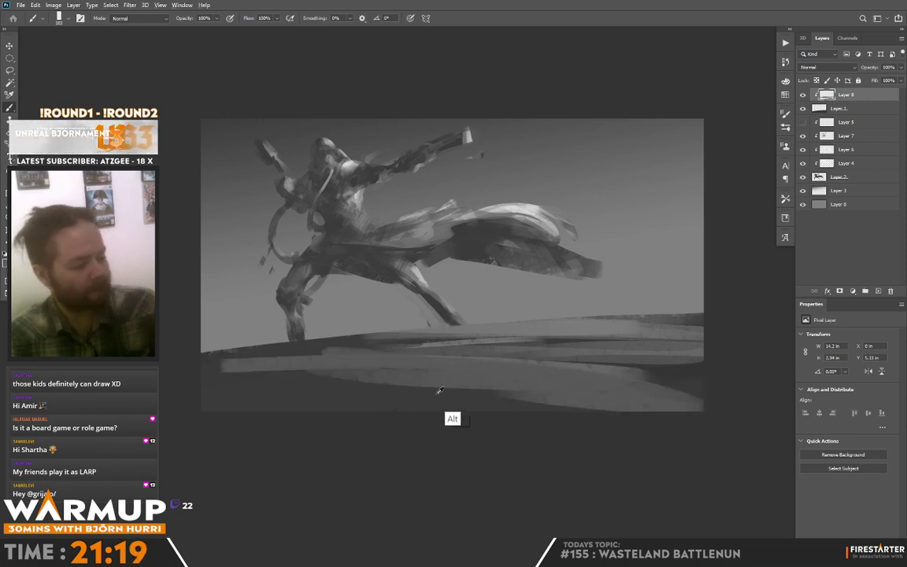
Break up the light ground bands with long horizontal strokes in darker tones sampled from the ground
alt+click(442, 394)
drag(398, 389, 408, 389)
drag(197, 365, 468, 370)
alt+click(330, 387)
mouse_move(203, 365)
mouse_down()
mouse_move(503, 386)
mouse_move(381, 370)
mouse_up()
drag(325, 356, 451, 360)
drag(611, 361, 409, 360)
mouse_move(554, 370)
mouse_down()
mouse_move(444, 352)
mouse_move(649, 388)
mouse_move(277, 344)
mouse_move(639, 361)
mouse_up()
drag(341, 338, 558, 346)
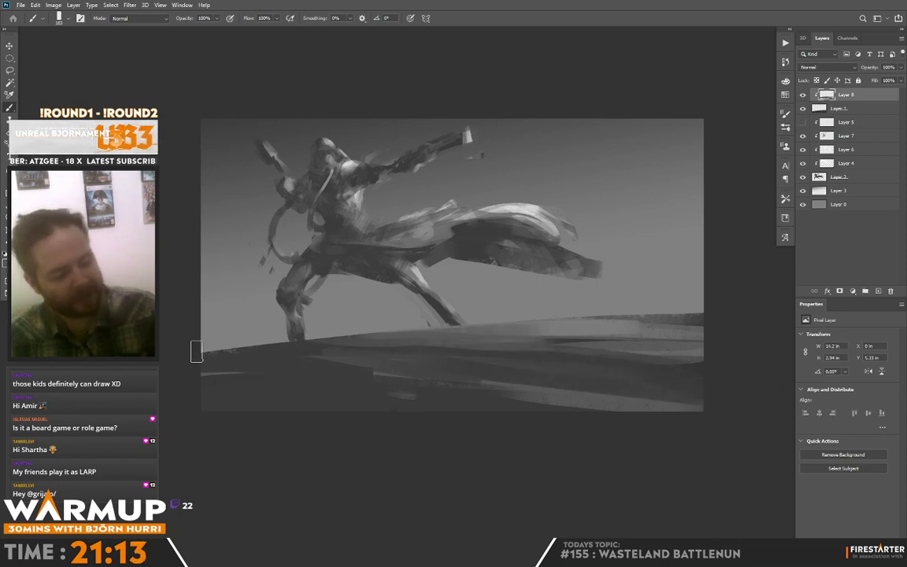
Sweep sloping bands of sampled tones down from the ground's left edge and extend long strokes across to its right edge
mouse_move(196, 352)
mouse_down()
mouse_move(366, 358)
mouse_move(606, 399)
mouse_up()
drag(259, 359, 554, 404)
drag(271, 391, 450, 430)
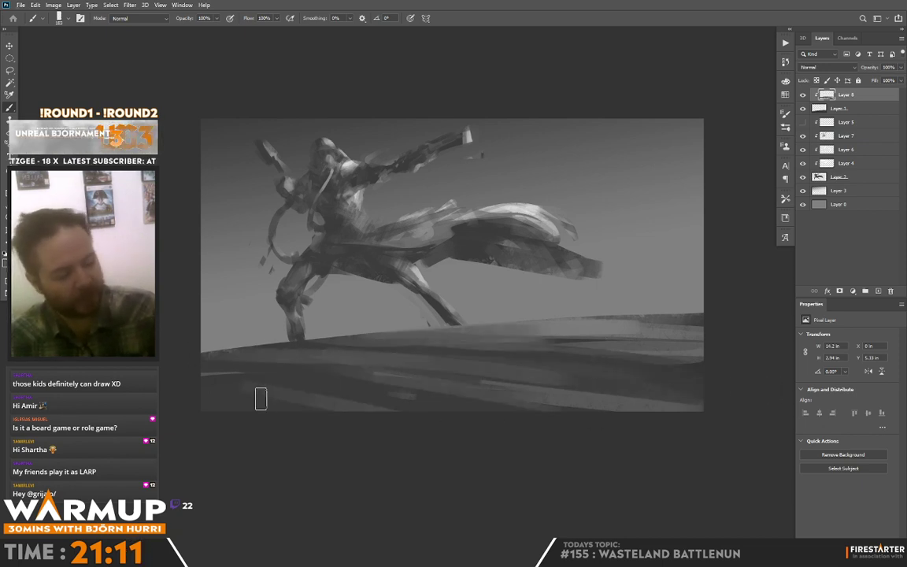
alt+click(300, 395)
drag(228, 374, 459, 420)
alt+click(474, 407)
mouse_move(325, 381)
mouse_down()
mouse_move(390, 386)
mouse_move(411, 400)
mouse_up()
drag(185, 351, 488, 385)
mouse_move(294, 340)
mouse_down()
mouse_move(372, 353)
mouse_move(565, 362)
mouse_move(311, 345)
mouse_move(624, 364)
mouse_move(601, 341)
mouse_move(644, 340)
mouse_move(482, 339)
mouse_move(719, 344)
mouse_move(408, 332)
mouse_move(703, 338)
mouse_up()
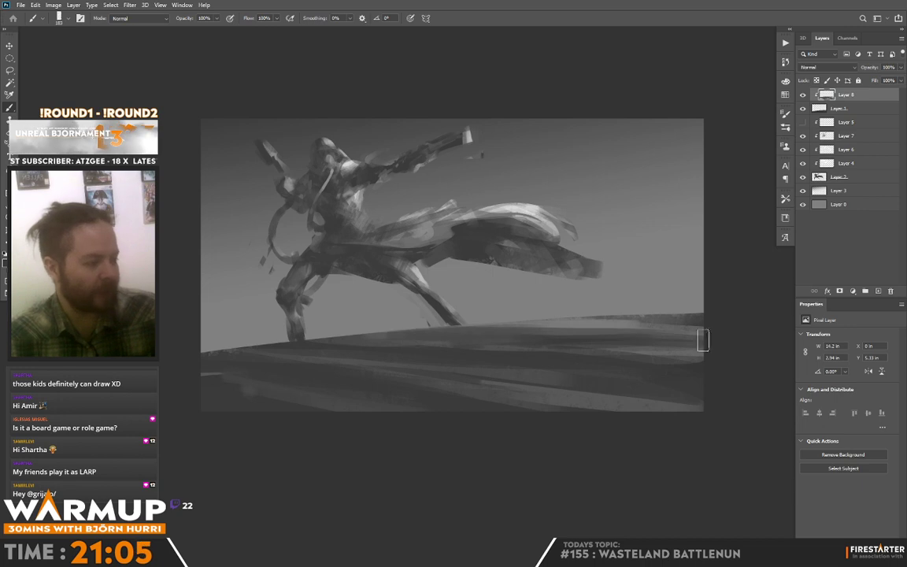
Even out the ridge line with a sampled tone and paint a light edge along its left part
alt+click(511, 324)
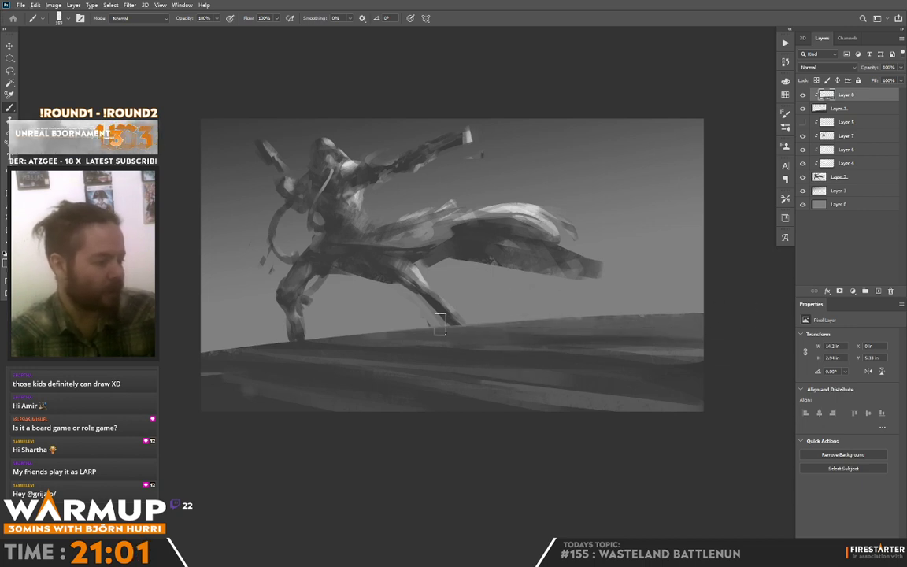
mouse_move(229, 341)
mouse_down()
mouse_move(416, 326)
mouse_move(309, 333)
mouse_move(379, 327)
mouse_up()
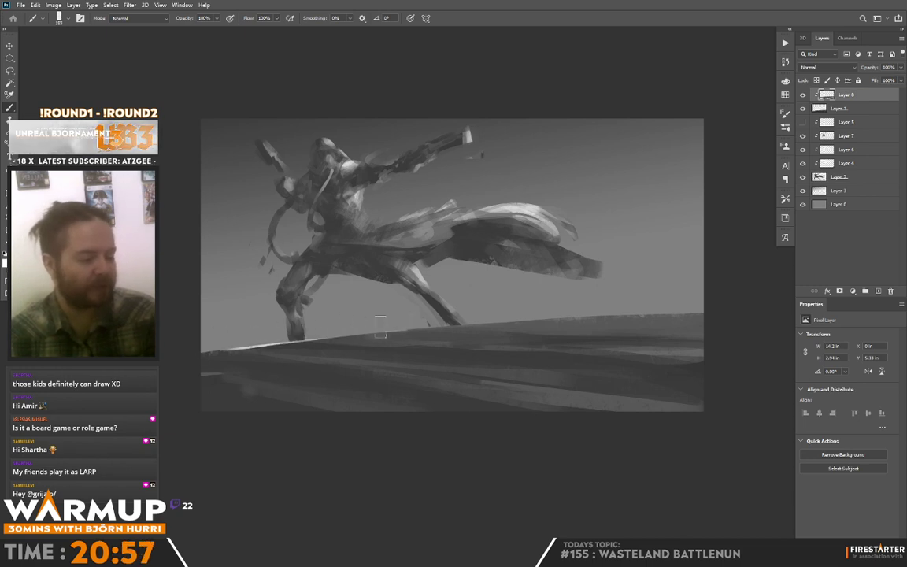
Soften the light ridge edge around the figure's front foot with strokes in tones sampled from the ground
drag(266, 337, 372, 332)
mouse_move(318, 339)
mouse_down()
mouse_move(421, 332)
mouse_move(333, 348)
mouse_up()
alt+click(362, 338)
alt+click(417, 334)
alt+click(386, 341)
alt+click(431, 344)
drag(408, 347, 296, 345)
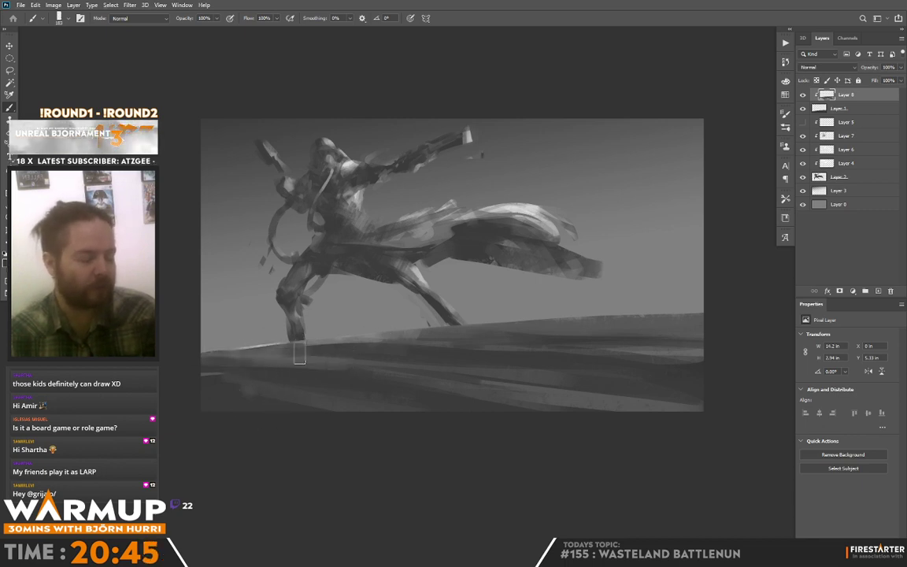
Cover the light patch at the ground's left edge with a sampled tone and even out the bands near its right edge
alt+click(238, 349)
mouse_move(228, 370)
mouse_down()
mouse_move(196, 366)
mouse_move(265, 379)
mouse_up()
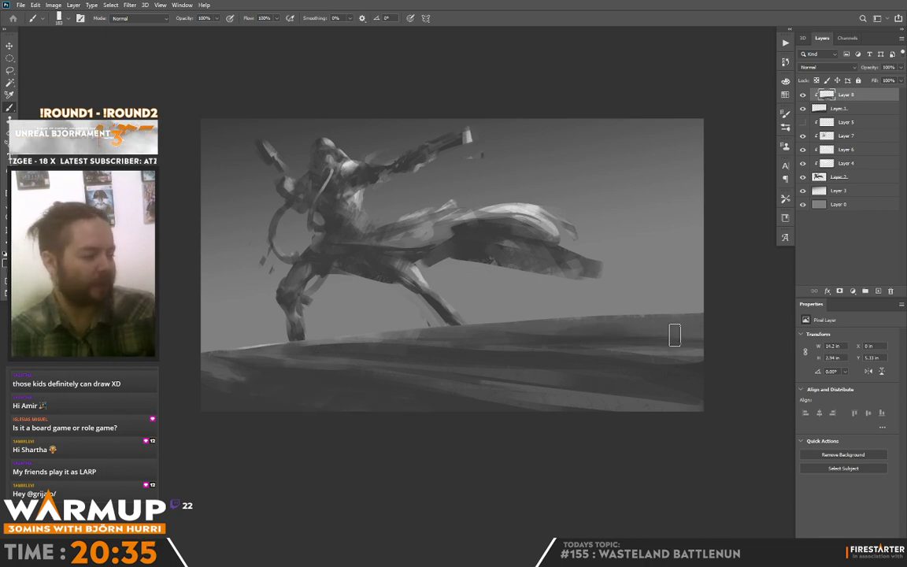
mouse_move(658, 348)
mouse_down()
mouse_move(577, 352)
mouse_move(746, 356)
mouse_up()
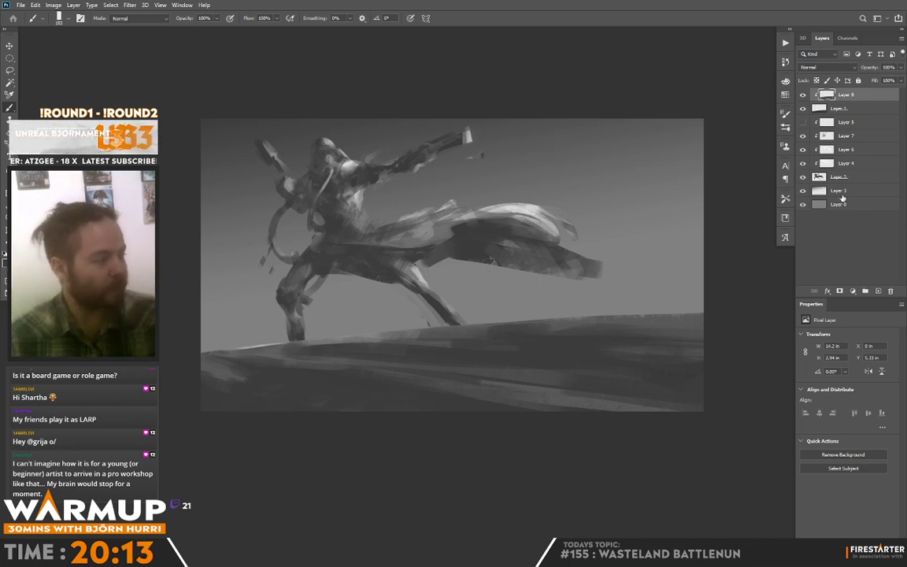
Add a layer above Layer 5 and rework the raised pistol with the sketcher brush at 42 px in sampled tones
click(847, 136)
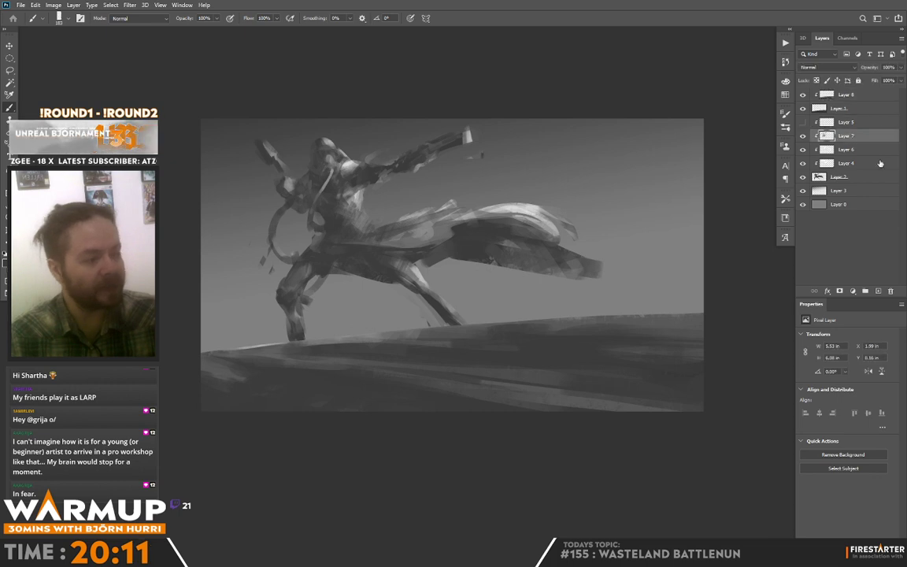
click(854, 126)
click(878, 291)
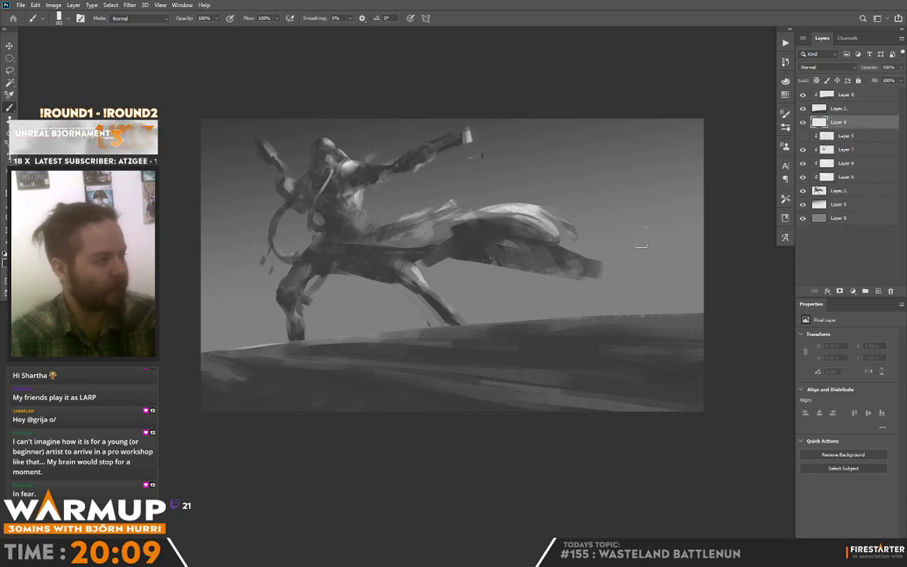
right_click(405, 190)
click(459, 150)
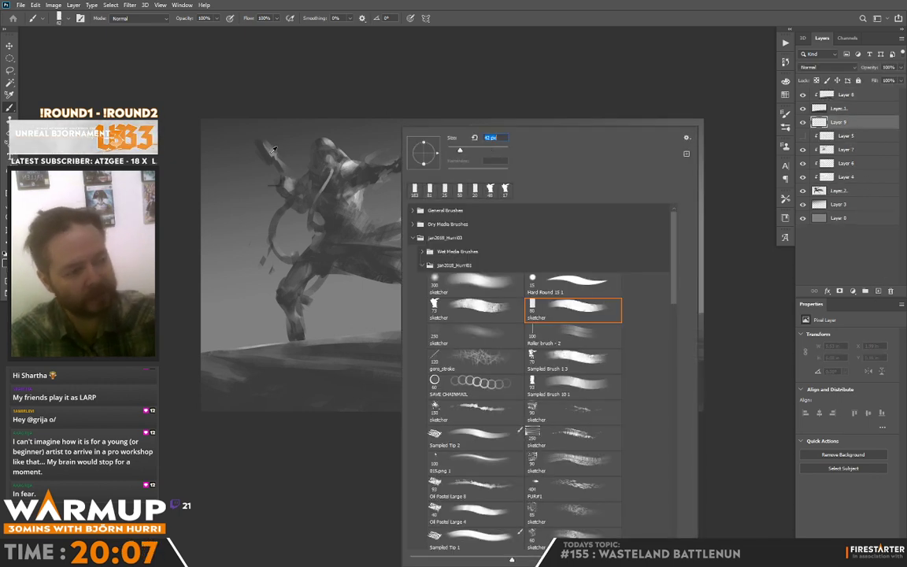
click(262, 170)
mouse_move(274, 161)
mouse_down()
mouse_move(289, 181)
mouse_move(279, 155)
mouse_up()
alt+click(292, 176)
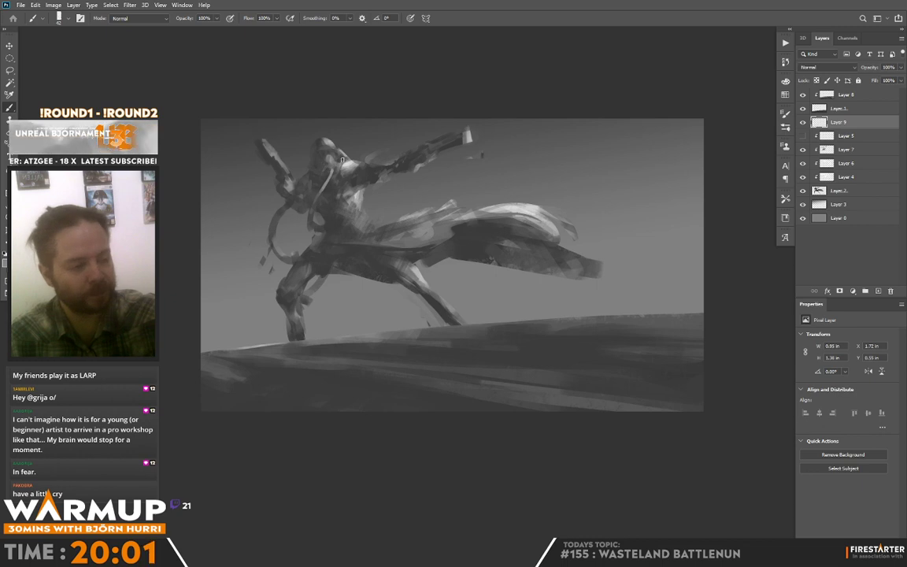
Refine the raised pistol, its grip and the hand with a 31 px brush and tones sampled from them
right_click(376, 130)
click(279, 161)
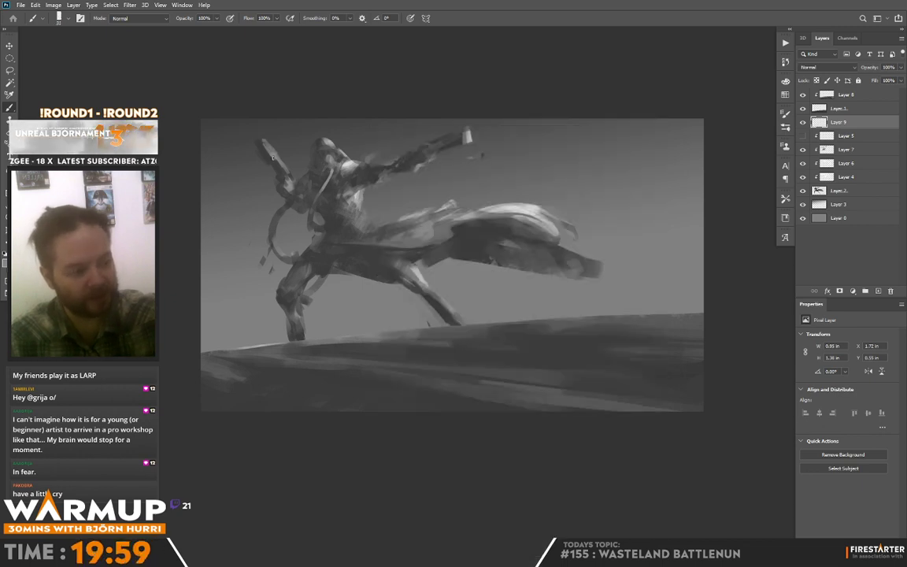
mouse_move(268, 151)
mouse_down()
mouse_move(263, 142)
mouse_move(265, 150)
mouse_up()
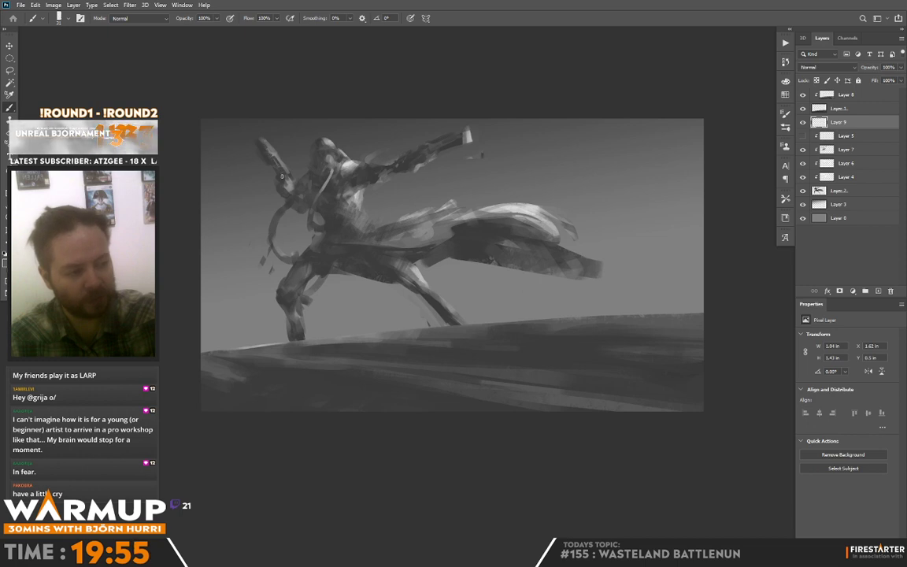
alt+click(281, 179)
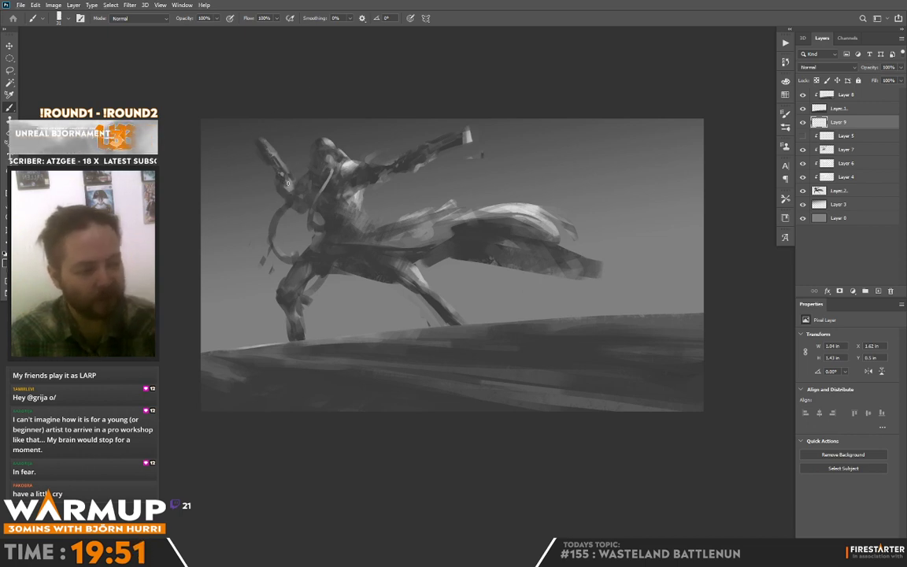
drag(278, 182, 278, 189)
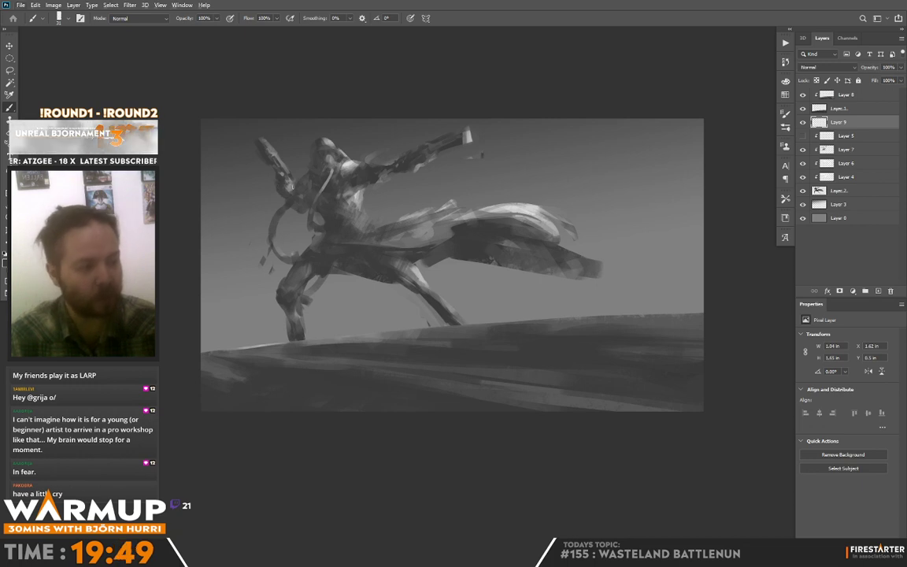
alt+click(291, 185)
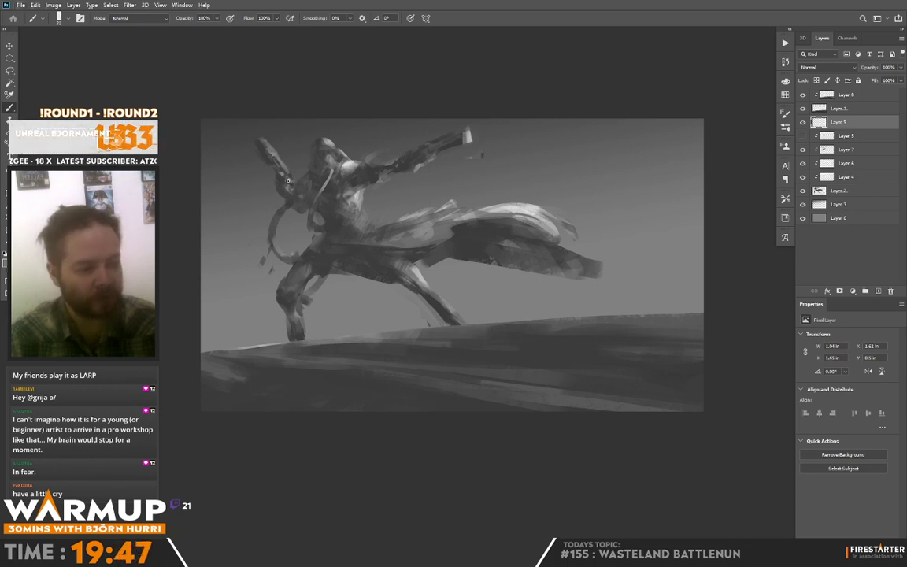
alt+click(295, 191)
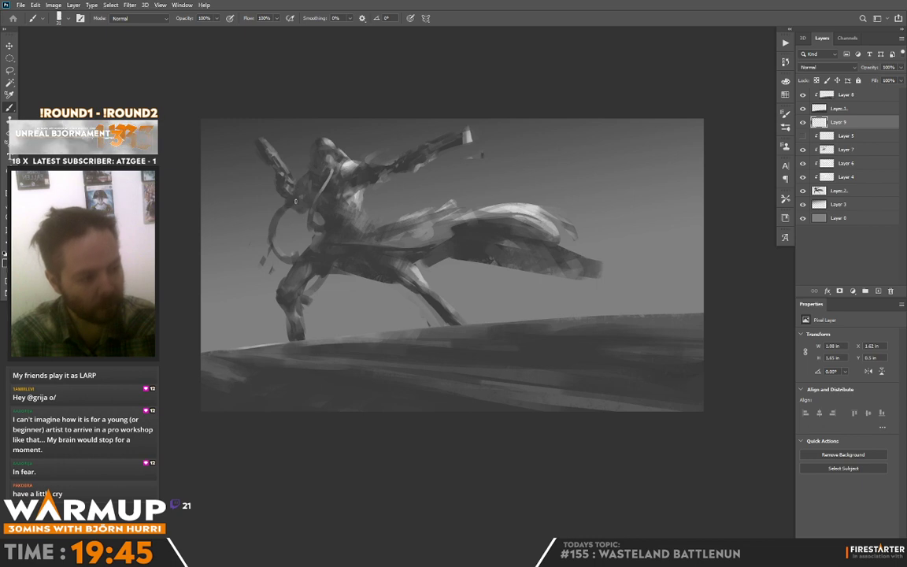
mouse_move(295, 191)
mouse_down()
mouse_move(297, 202)
mouse_move(301, 194)
mouse_up()
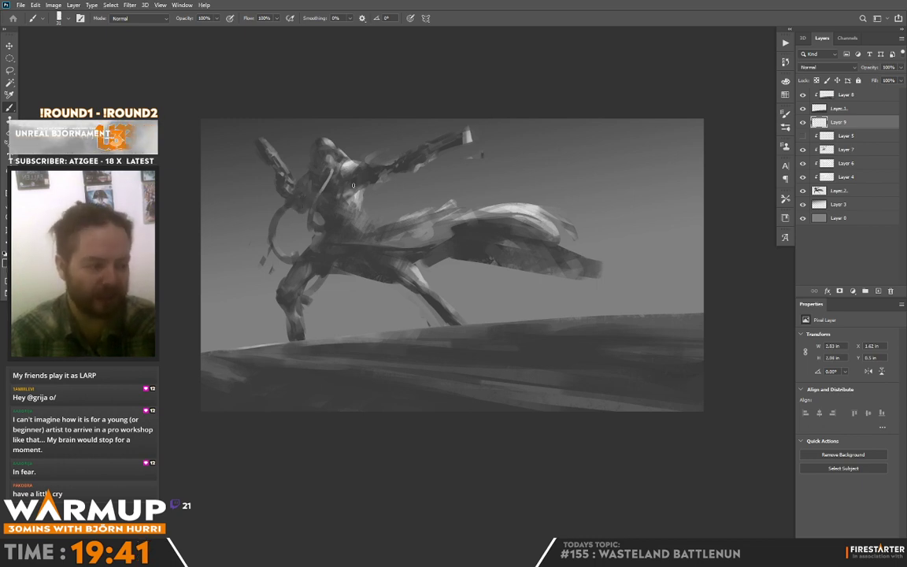
Rework the torso, waist and hip area with short strokes in tones sampled from the figure
drag(358, 187, 357, 192)
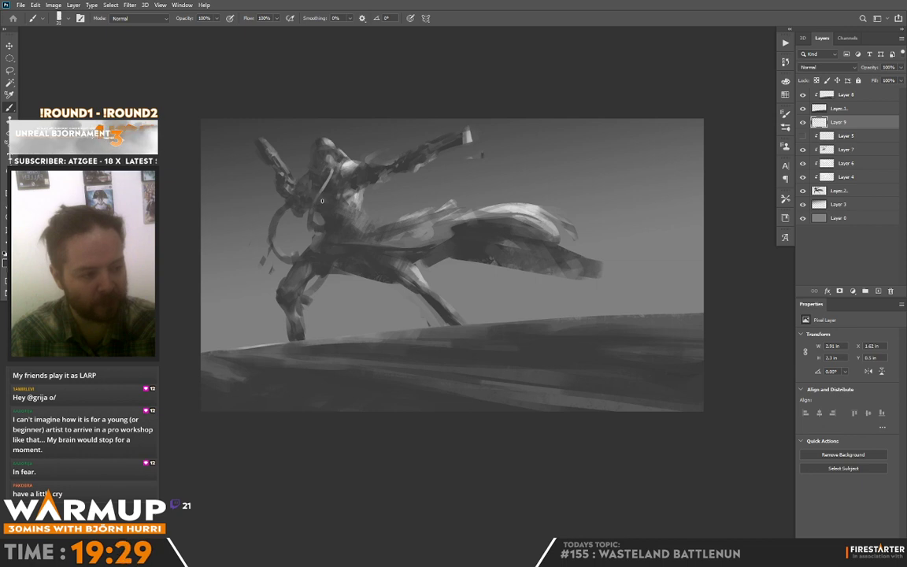
alt+click(341, 207)
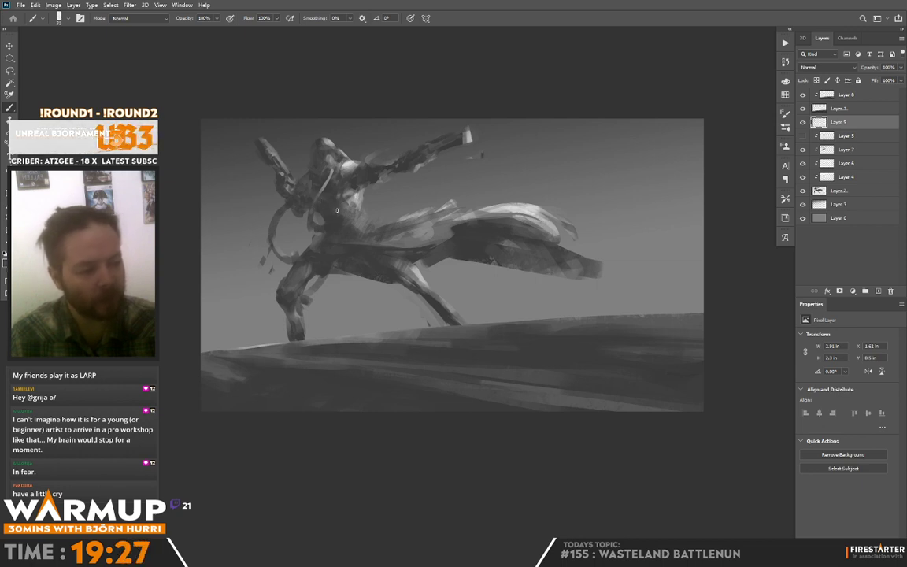
alt+click(336, 219)
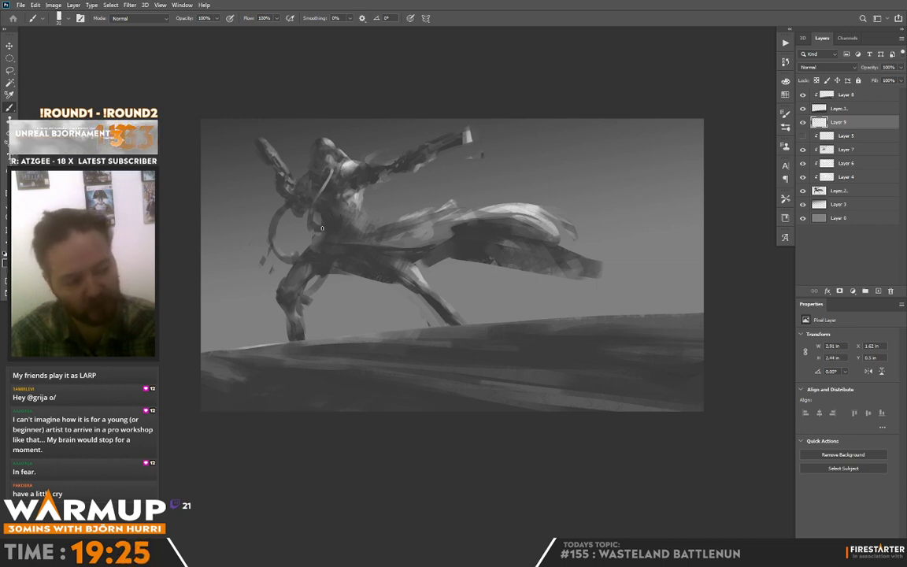
drag(321, 236, 324, 235)
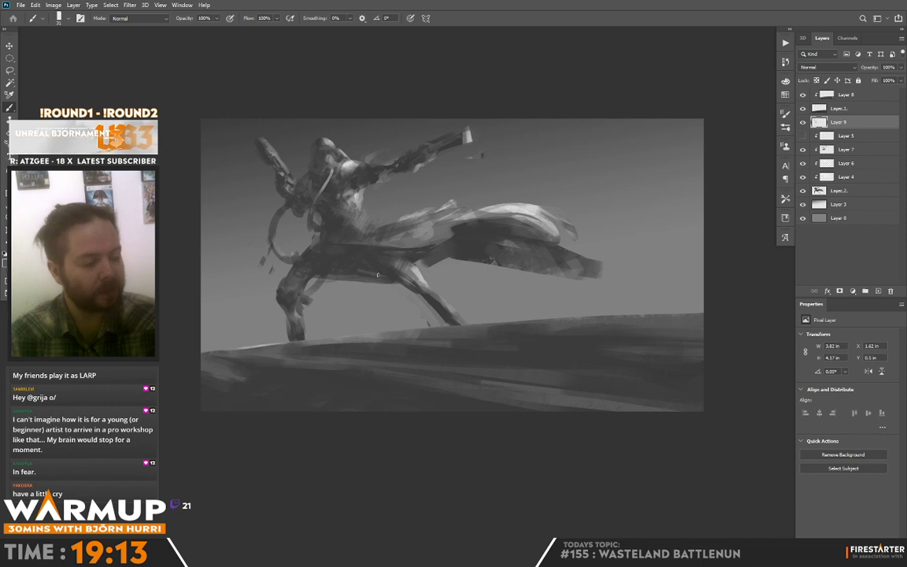
alt+click(354, 266)
drag(374, 273, 380, 275)
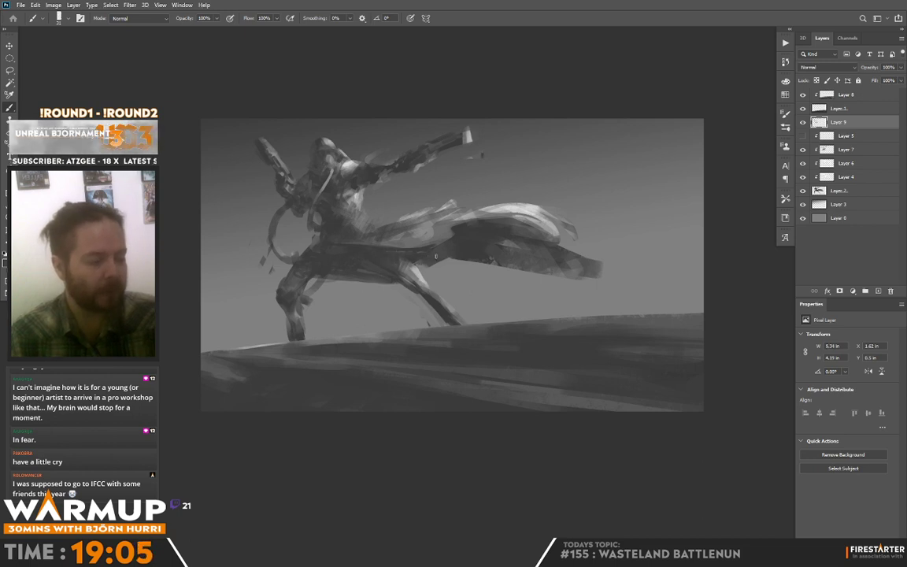
Sweep long dark strokes along the trailing coat and add a sampled lighter tone to its upper folds
drag(381, 243, 472, 254)
key(ctrl+z)
drag(396, 236, 547, 259)
drag(478, 250, 553, 254)
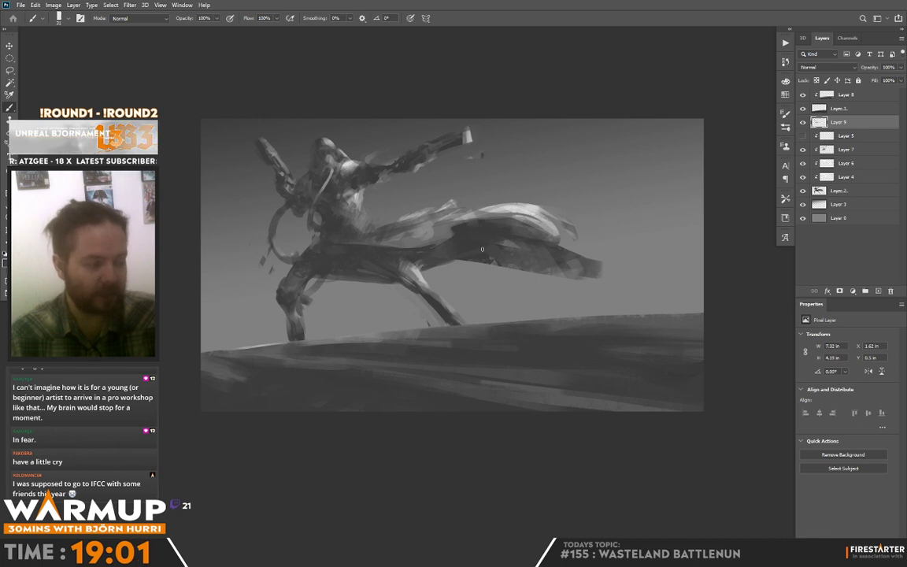
alt+click(427, 218)
drag(438, 231, 468, 222)
Extend the coat's tail into a wispy tip and streak its folds using the 100 px Roller brush - 2
right_click(498, 242)
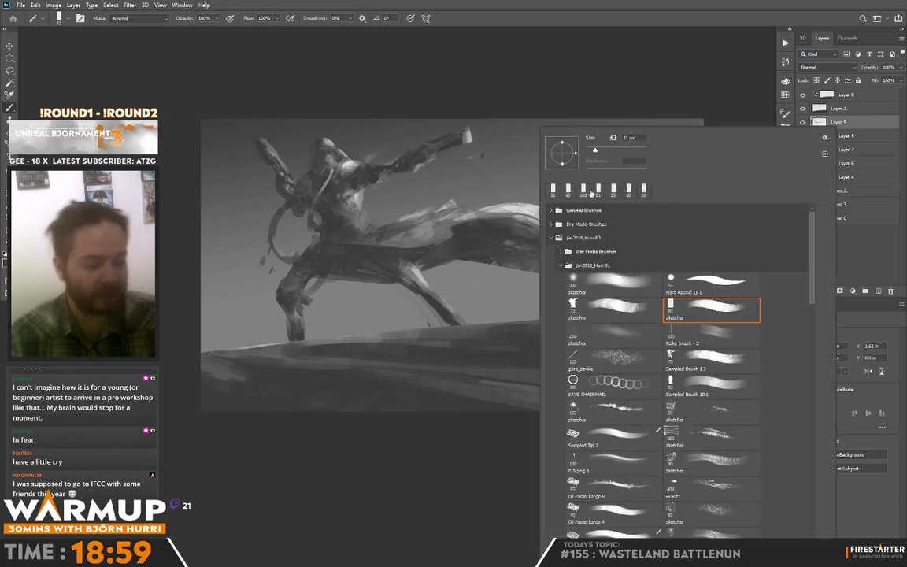
click(729, 335)
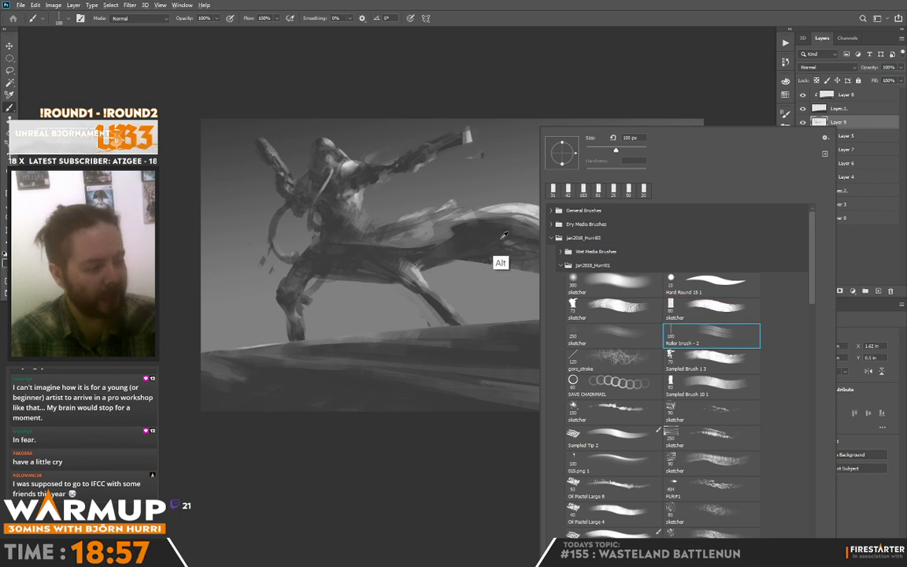
click(495, 259)
mouse_move(530, 235)
mouse_down()
mouse_move(589, 261)
mouse_move(548, 233)
mouse_move(560, 270)
mouse_up()
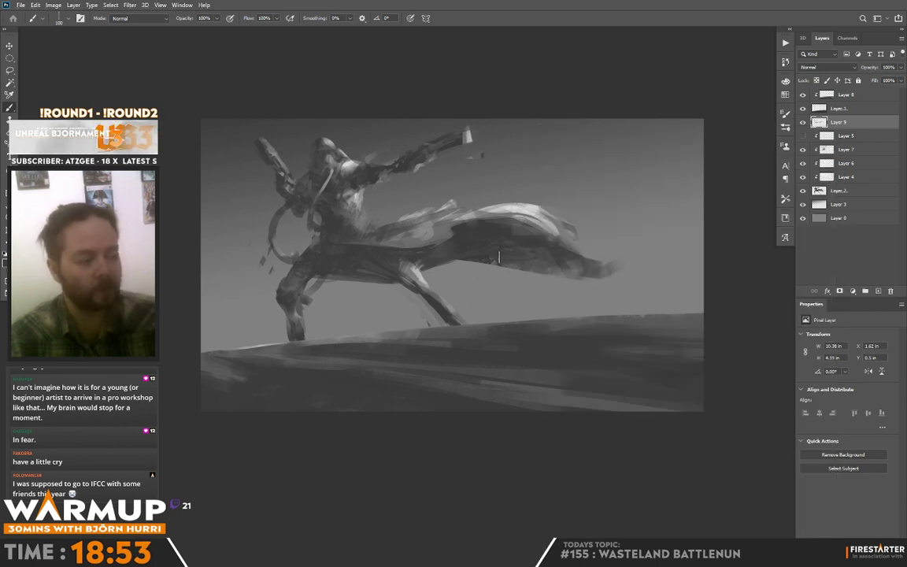
mouse_move(447, 242)
mouse_down()
mouse_move(560, 237)
mouse_move(489, 215)
mouse_up()
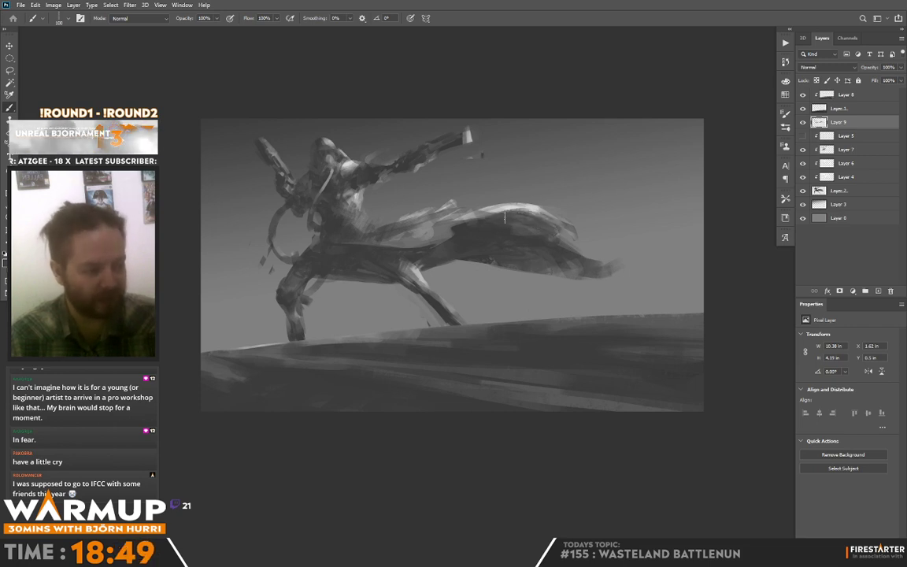
mouse_move(445, 235)
mouse_down()
mouse_move(486, 232)
mouse_move(507, 215)
mouse_move(508, 226)
mouse_move(476, 241)
mouse_up()
alt+click(506, 250)
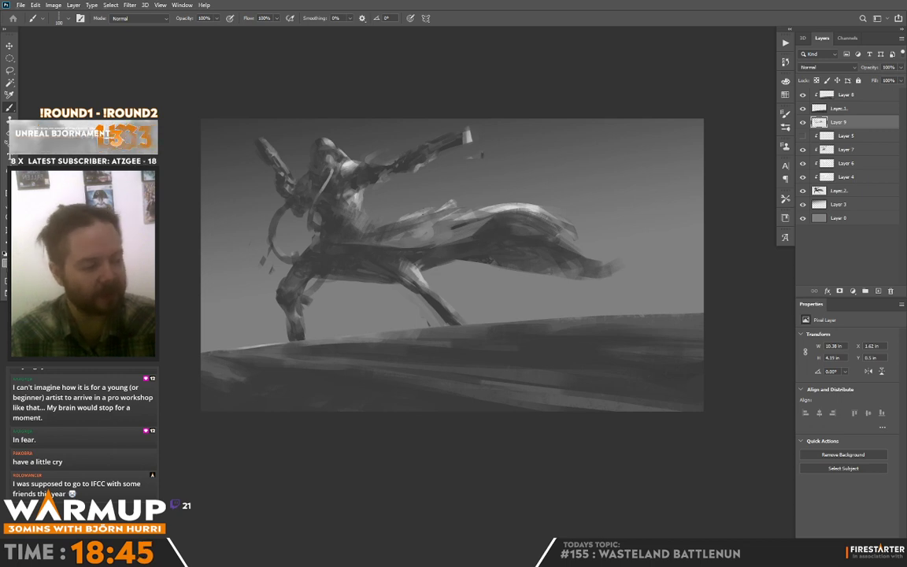
key(e)
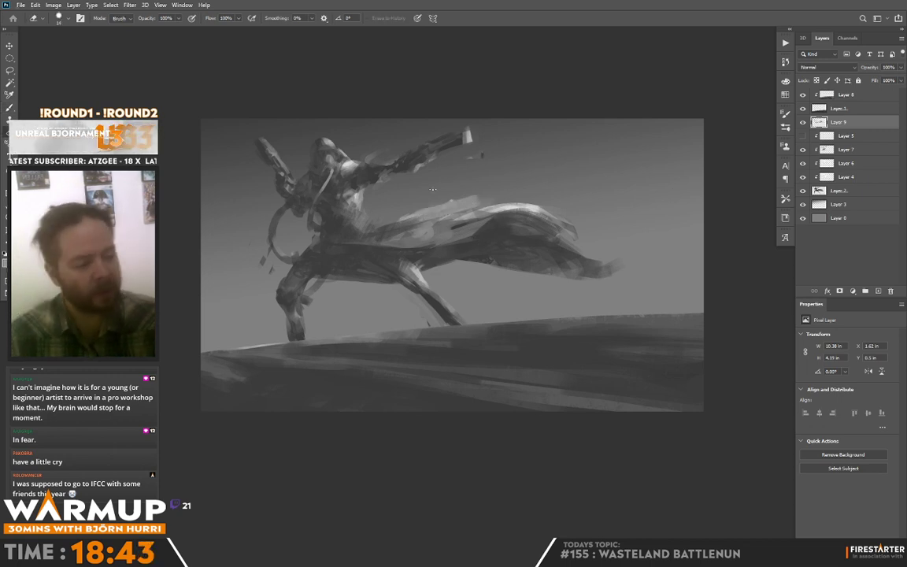
right_click(508, 197)
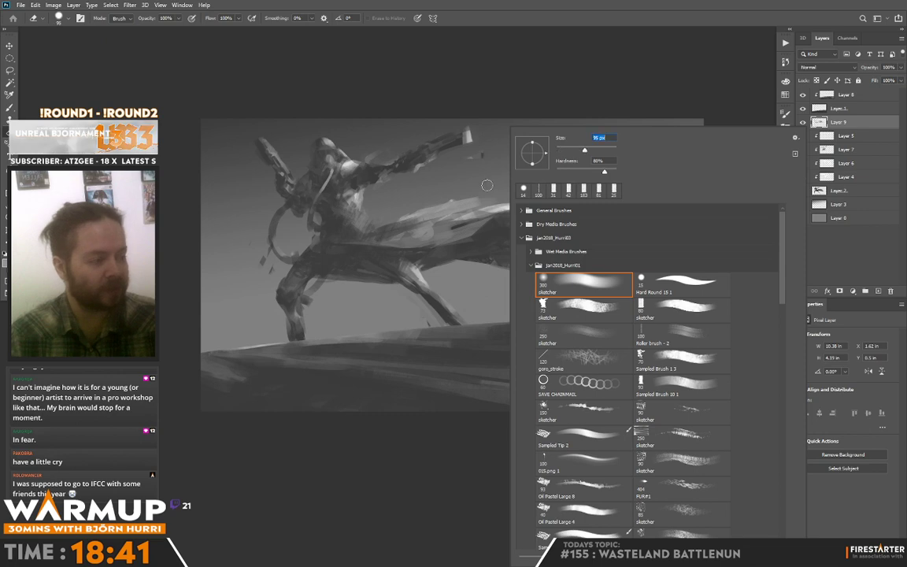
key(Escape)
key(b)
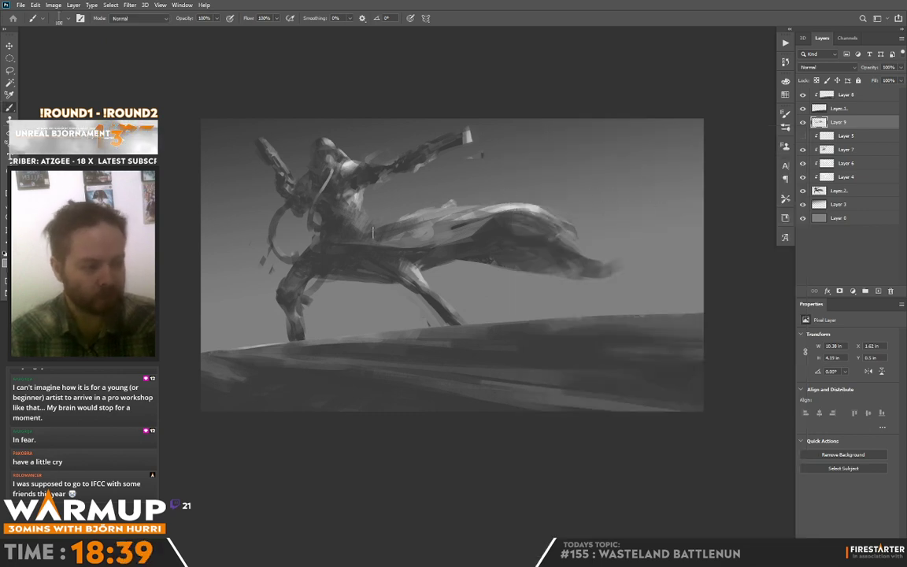
Paint a dark curved fold above the trailing coat with the sketcher brush at 29 px in a sampled dark tone
alt+click(376, 255)
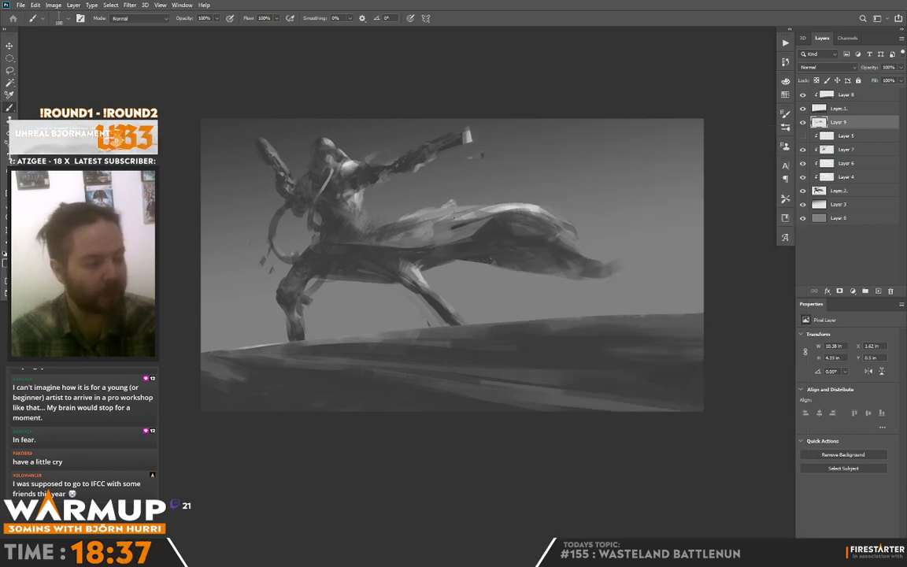
right_click(579, 314)
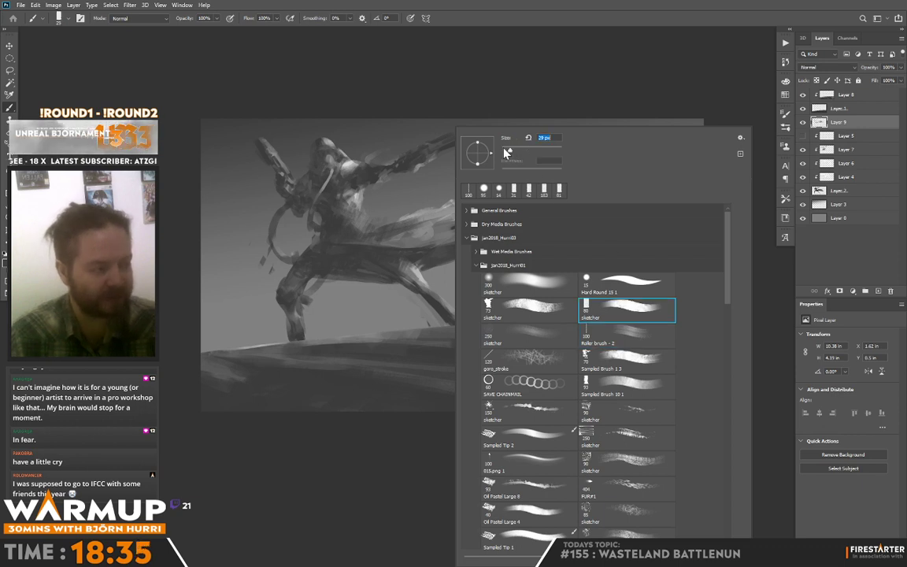
double_click(644, 338)
drag(391, 222, 376, 218)
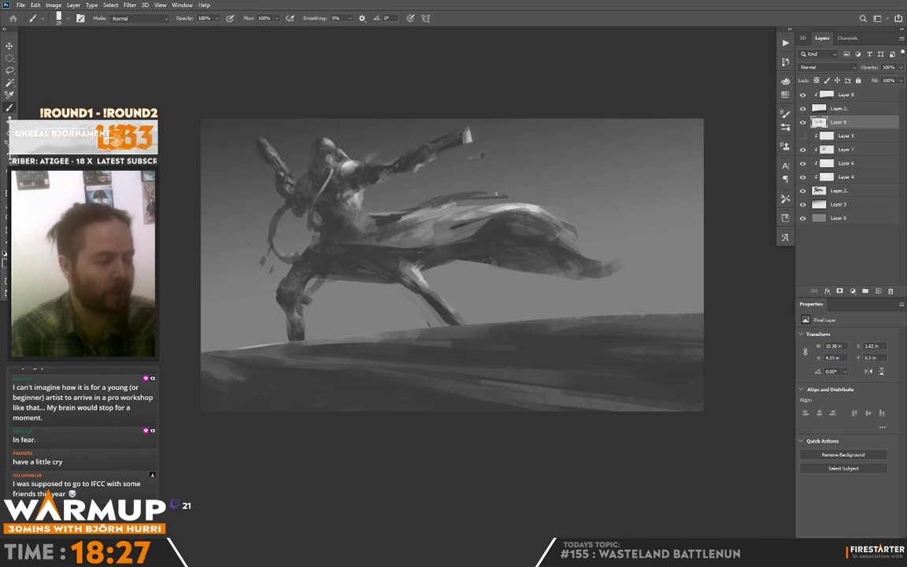
drag(489, 194, 507, 199)
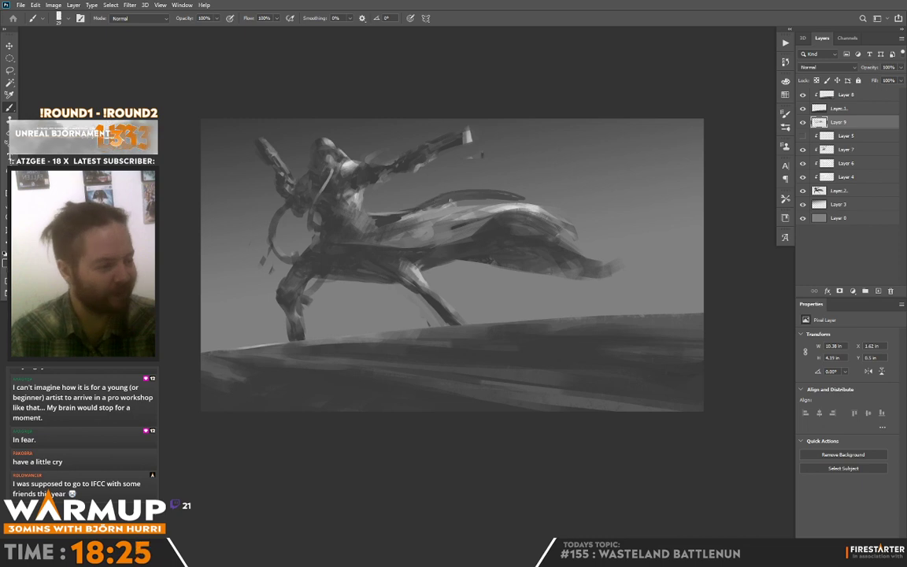
Fill the new upper coat fold with lighter sampled tones using the sketcher brush at 58 px
right_click(533, 196)
drag(591, 152, 599, 153)
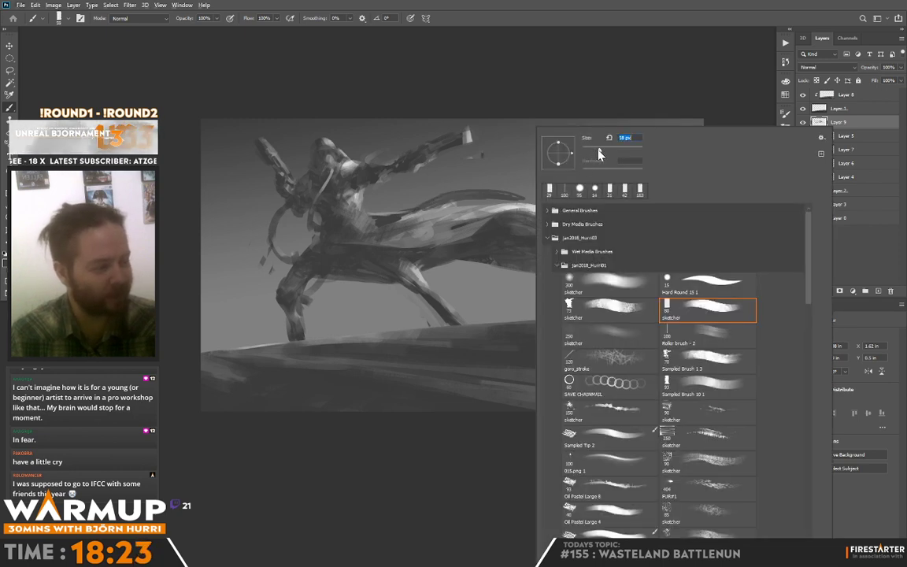
alt+click(529, 205)
mouse_move(474, 190)
mouse_down()
mouse_move(529, 206)
mouse_move(487, 194)
mouse_move(429, 200)
mouse_move(495, 198)
mouse_up()
alt+click(516, 200)
alt+click(458, 198)
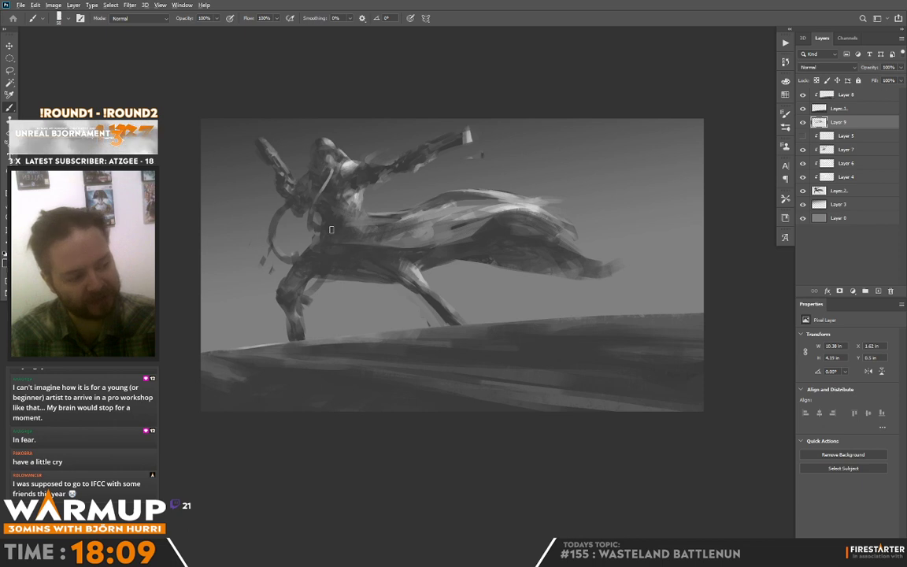
Extend the hood with a protruding brim above the shoulder using the sketcher brush at 28 px and sampled tones
right_click(430, 195)
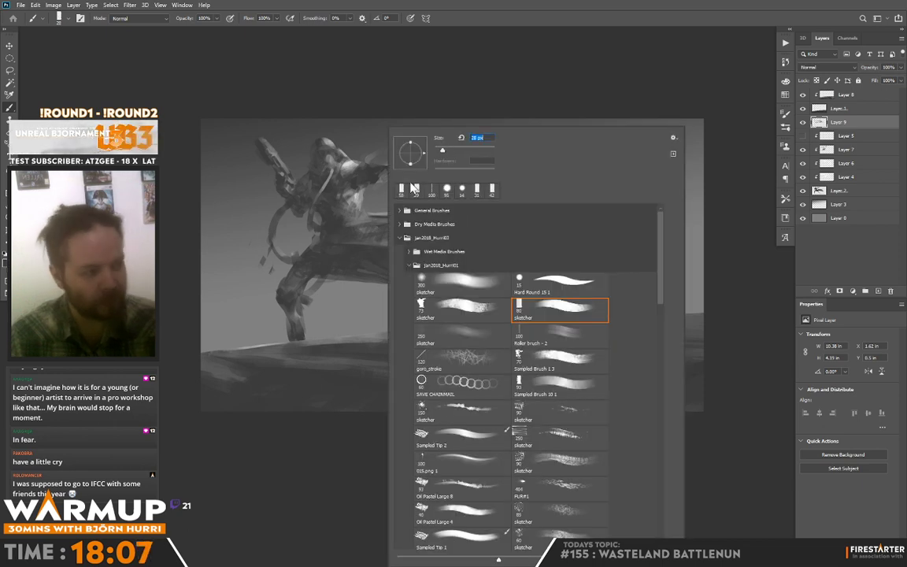
click(367, 226)
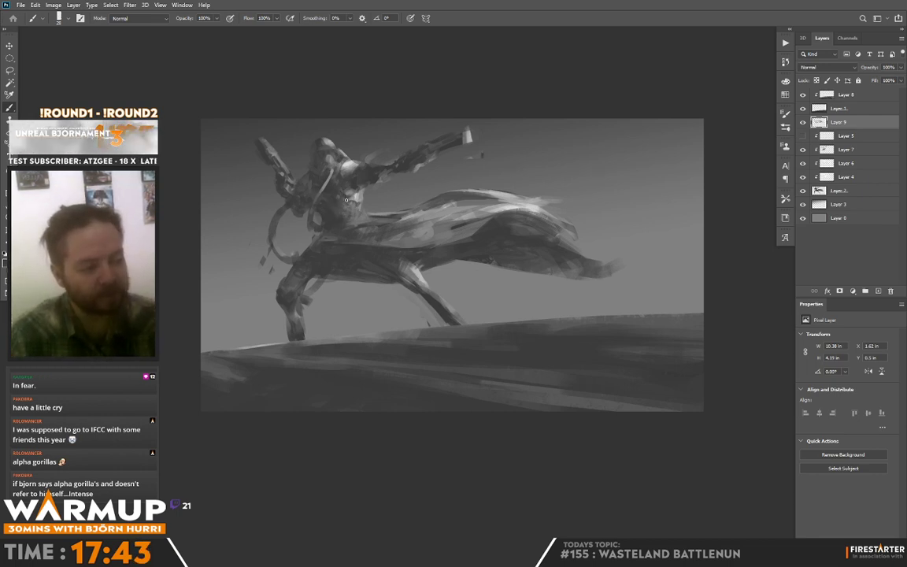
alt+click(317, 176)
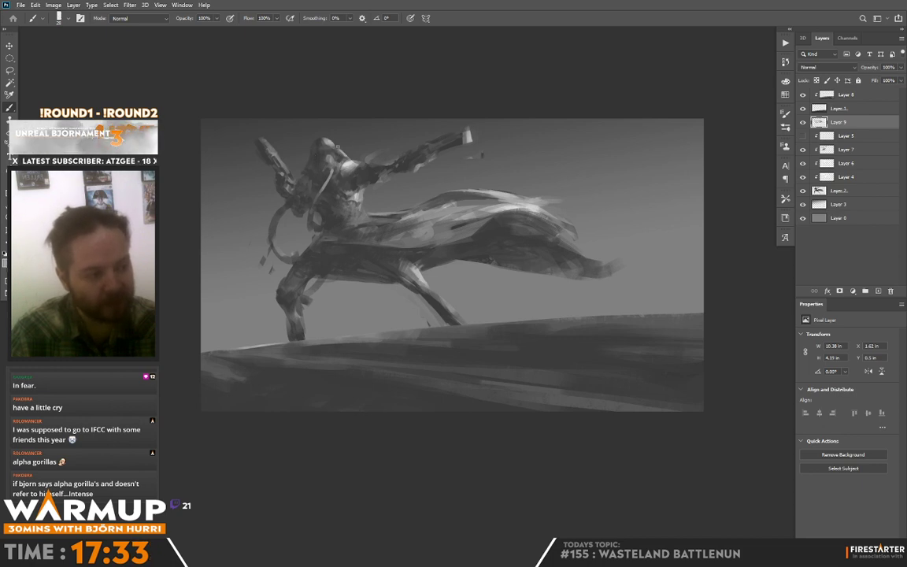
alt+click(358, 169)
mouse_move(369, 148)
mouse_down()
mouse_move(351, 157)
mouse_move(370, 152)
mouse_move(355, 151)
mouse_up()
alt+click(351, 148)
alt+click(360, 152)
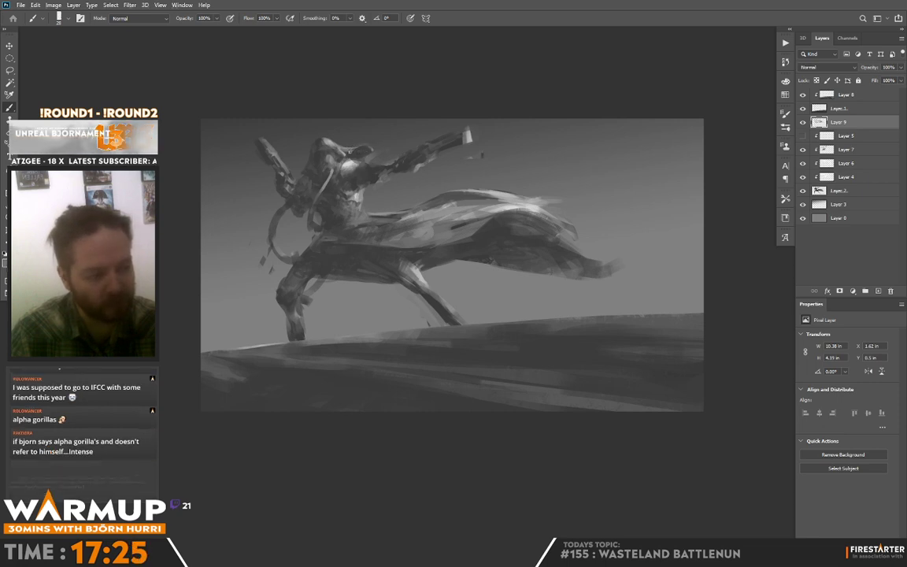
Refine the hood's crown and the shaded face opening with small strokes in tones sampled from the head and shoulder
alt+click(313, 140)
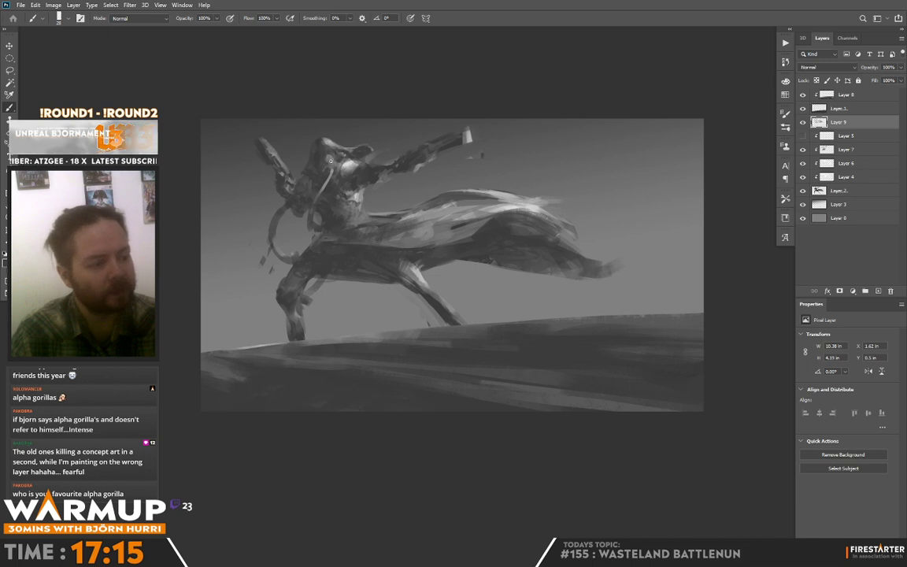
alt+click(325, 156)
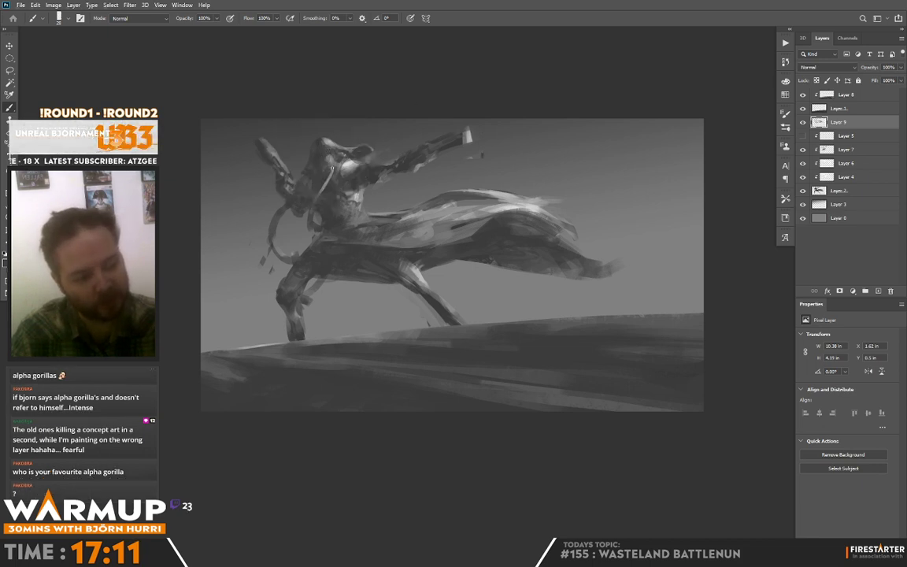
alt+click(332, 169)
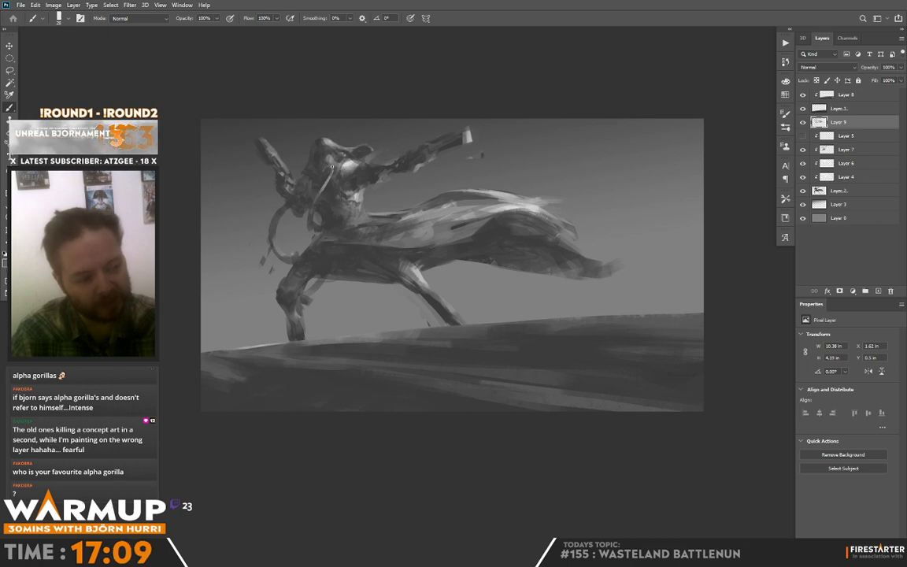
alt+click(344, 167)
drag(330, 162, 333, 170)
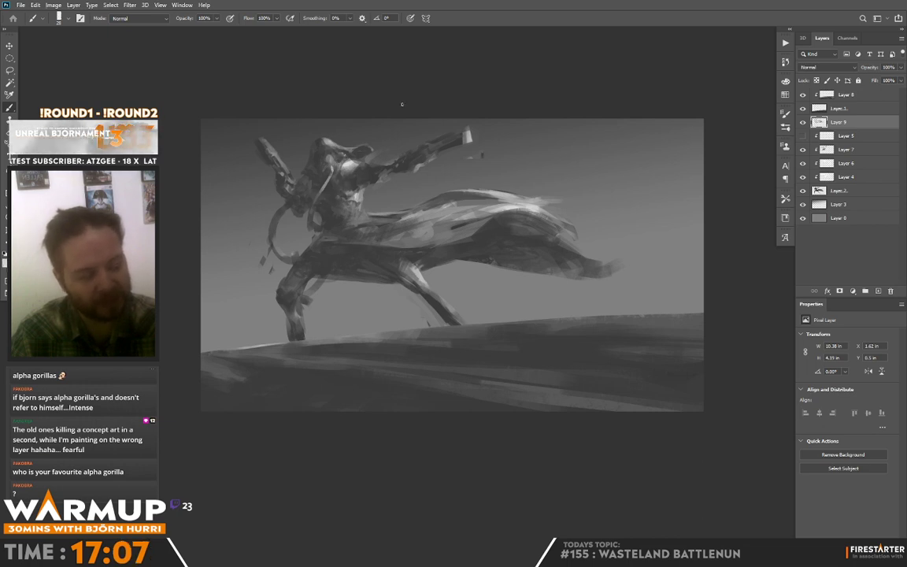
alt+click(337, 168)
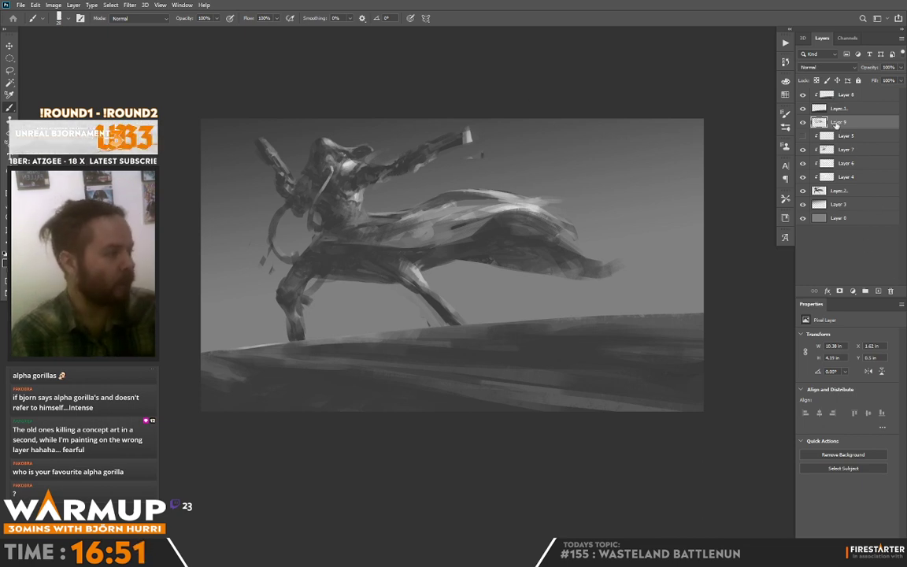
Add a layer above Layer 9 and paint a white textured muzzle flash at the pistol's tip using the 250 px sketcher brush
click(879, 291)
key(x)
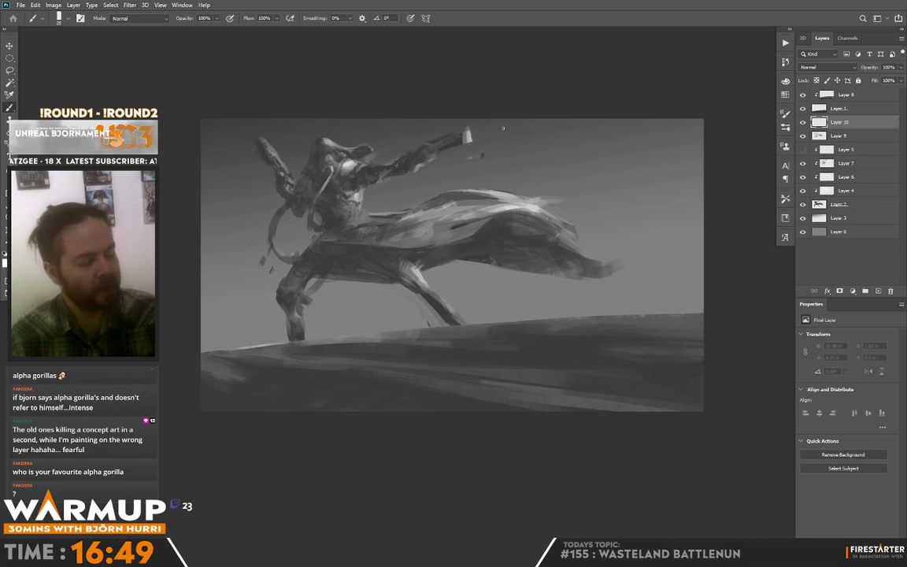
right_click(504, 126)
click(690, 432)
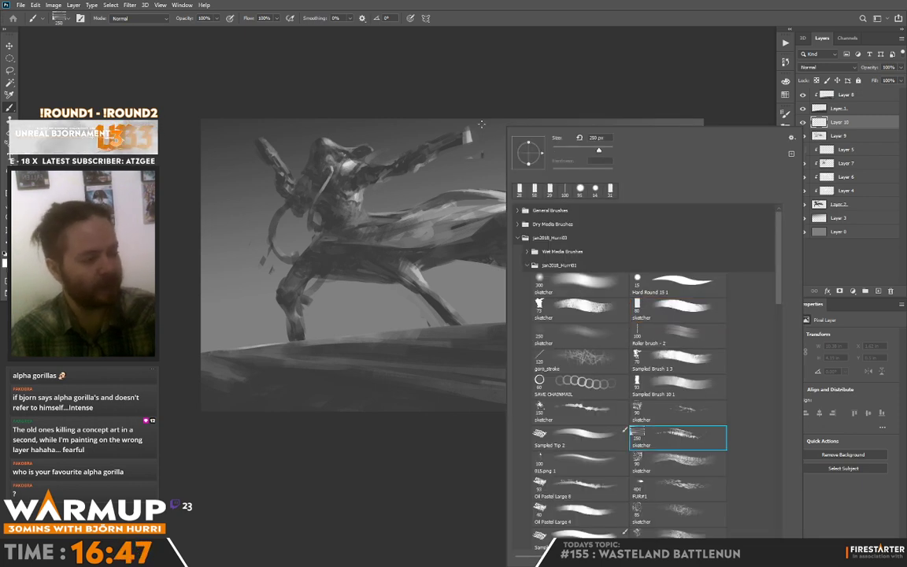
mouse_move(477, 140)
mouse_down()
mouse_move(492, 116)
mouse_move(496, 130)
mouse_move(792, 63)
mouse_up()
key(ctrl+z)
key(ctrl+z)
mouse_move(483, 133)
mouse_down()
mouse_move(495, 148)
mouse_move(479, 146)
mouse_move(483, 166)
mouse_up()
Paint white streaks shooting outward from the muzzle flash with the 015.png 1 brush at 34 px and 83 px
right_click(511, 162)
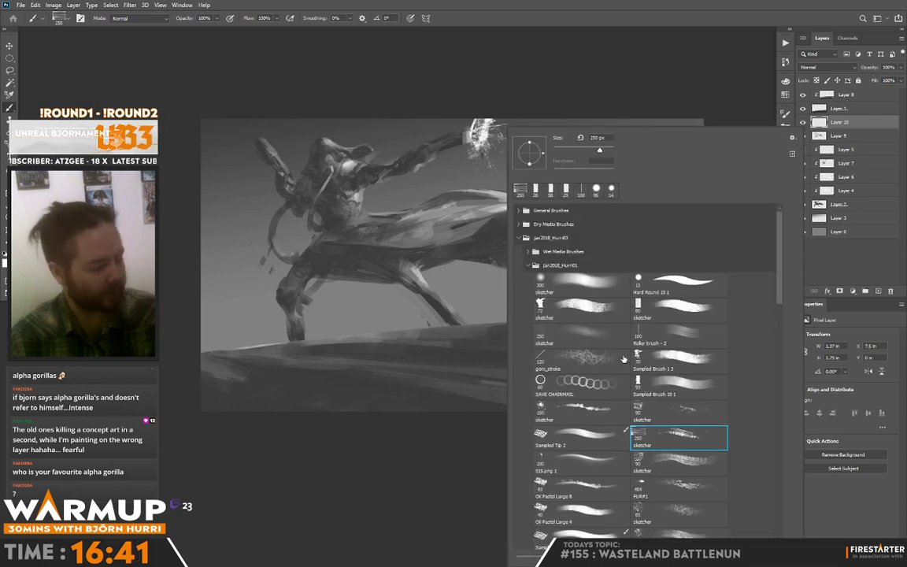
click(578, 463)
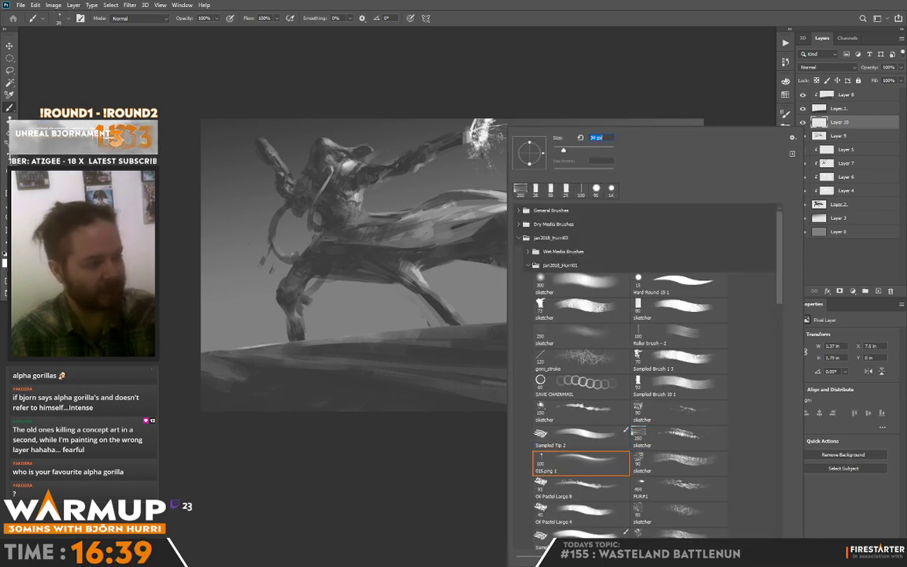
drag(488, 132, 531, 118)
right_click(502, 130)
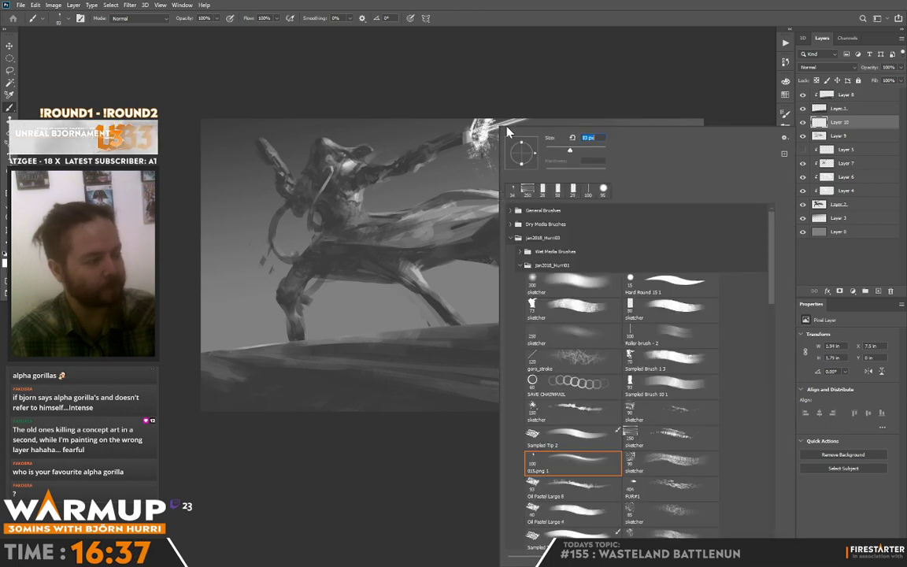
key(Return)
drag(490, 132, 584, 104)
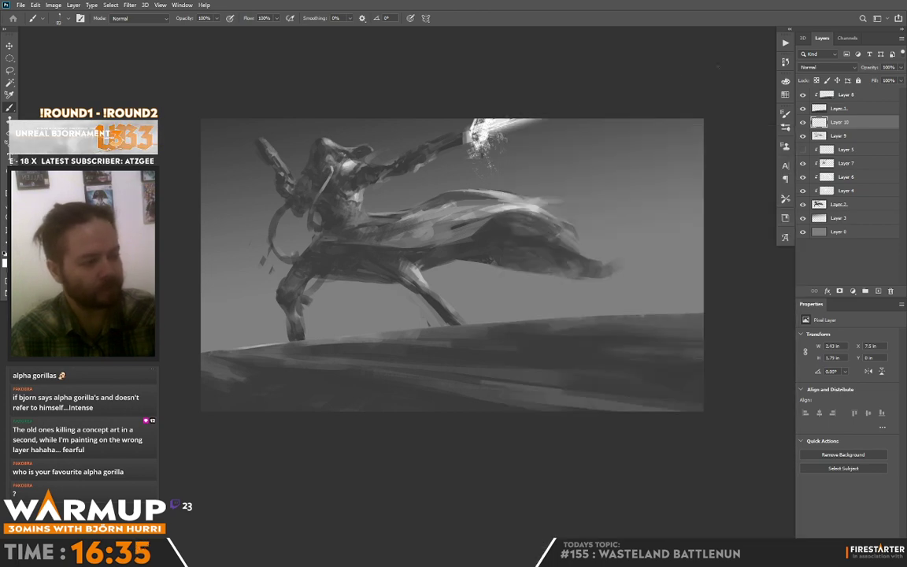
Add a layer above the muzzle flash and paint a soft white glow around it with the soft sketcher brush at 1102 px
right_click(504, 187)
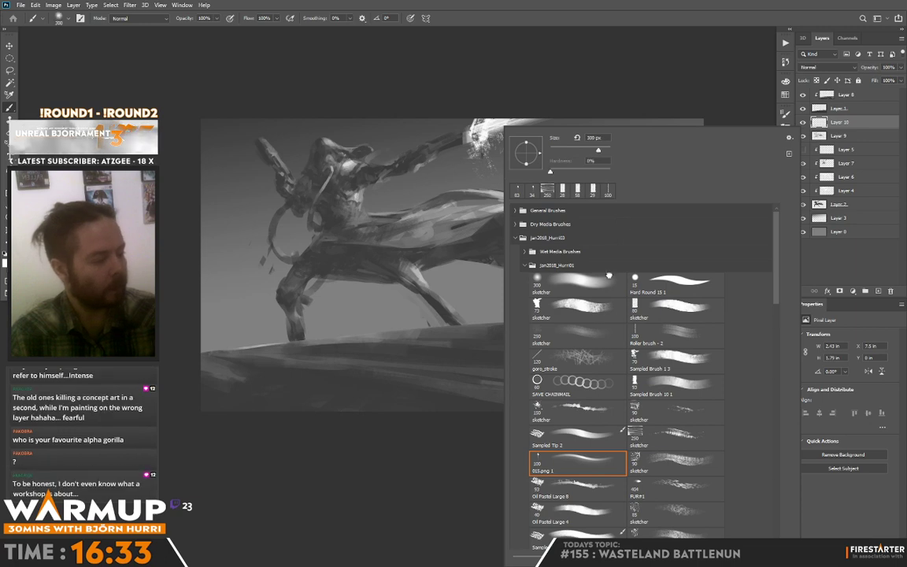
click(879, 291)
right_click(498, 151)
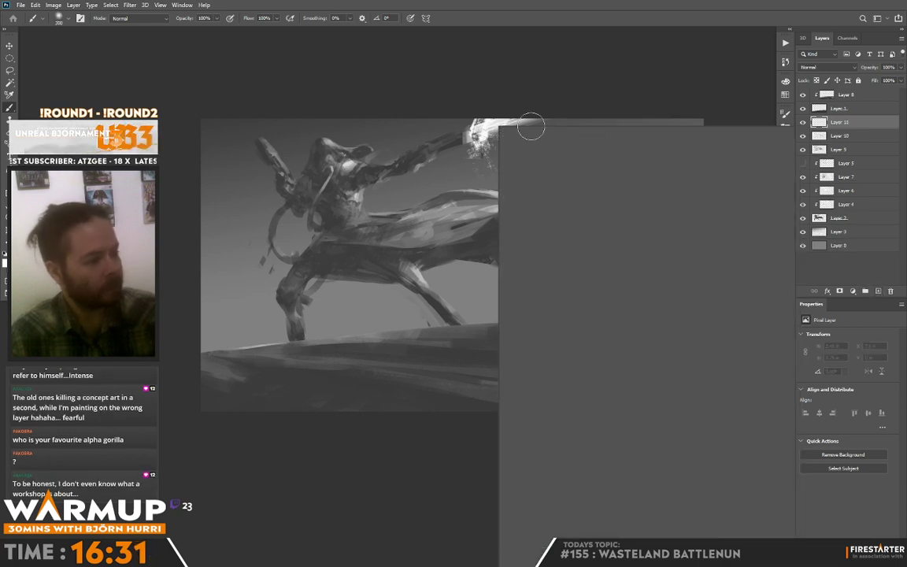
click(599, 150)
click(504, 113)
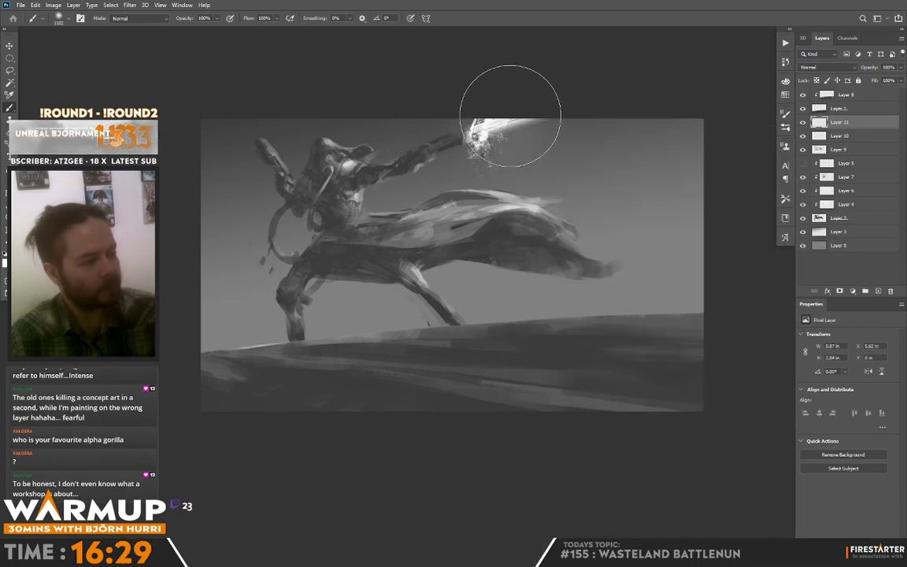
mouse_move(531, 105)
mouse_down()
mouse_move(538, 97)
mouse_move(506, 71)
mouse_up()
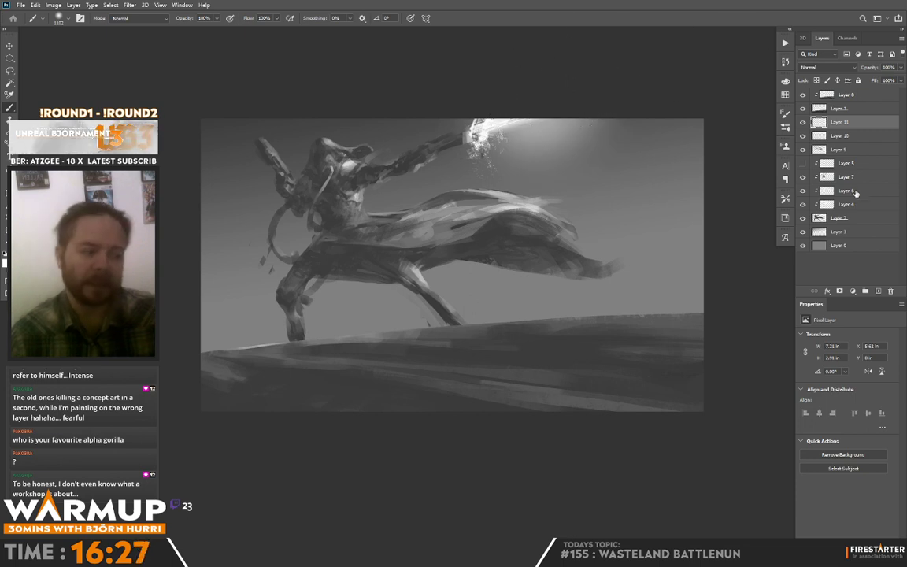
Add a clipped layer above Layer 8 for a soft glow on the ground
click(845, 97)
click(878, 291)
alt+click(837, 100)
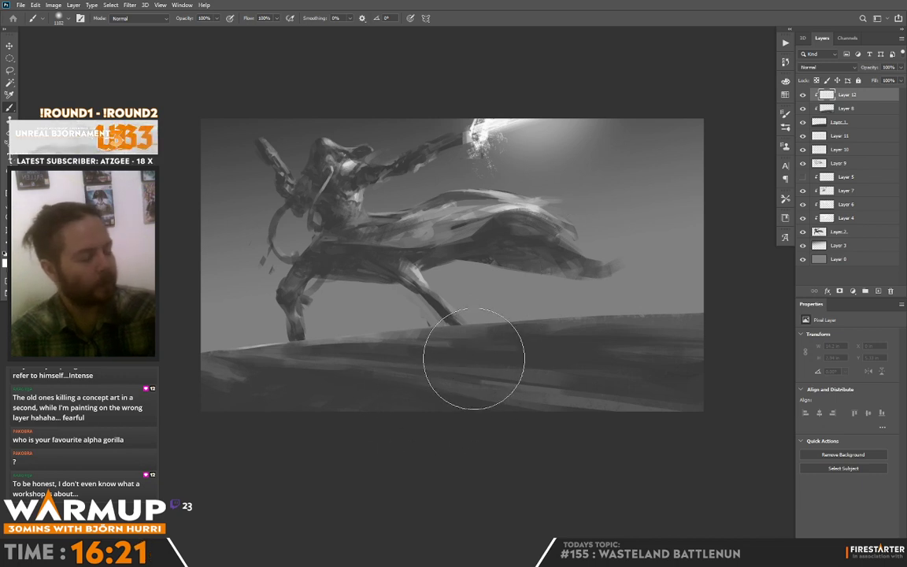
Erase parts of the soft ground glow with Sampled Brush 1 3 at 190 px to give it a rough texture
key(e)
right_click(358, 405)
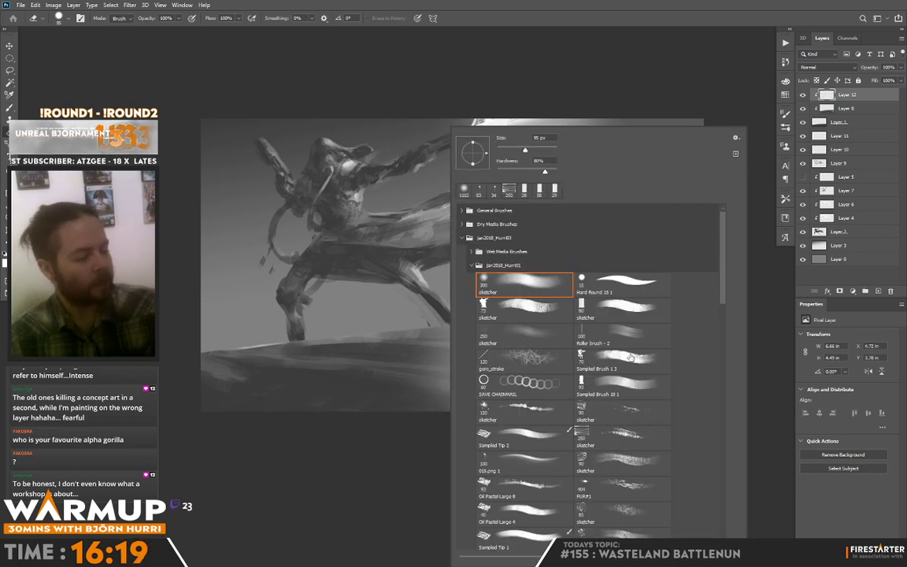
click(585, 359)
click(540, 149)
click(284, 354)
mouse_move(284, 353)
mouse_down()
mouse_move(588, 422)
mouse_move(342, 368)
mouse_move(628, 401)
mouse_move(367, 347)
mouse_move(619, 352)
mouse_up()
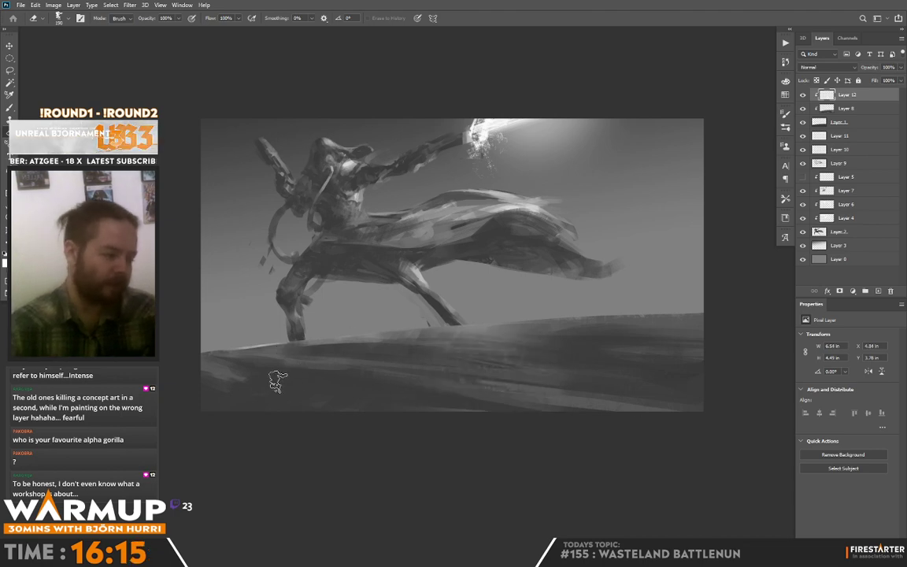
Paint bright textured highlights along the ground's ridge beside the rear foot using the sketcher brush at 90 px
key(b)
right_click(469, 297)
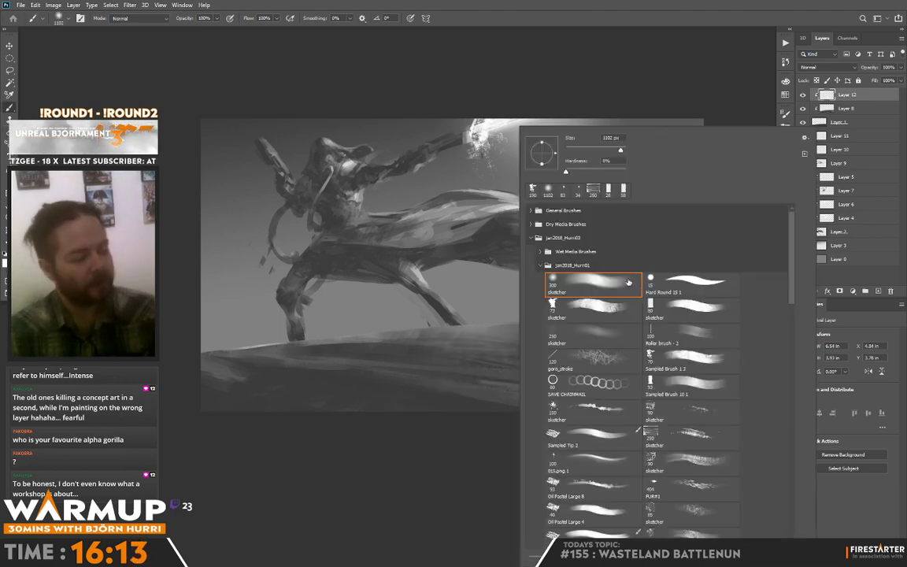
click(641, 370)
key(Return)
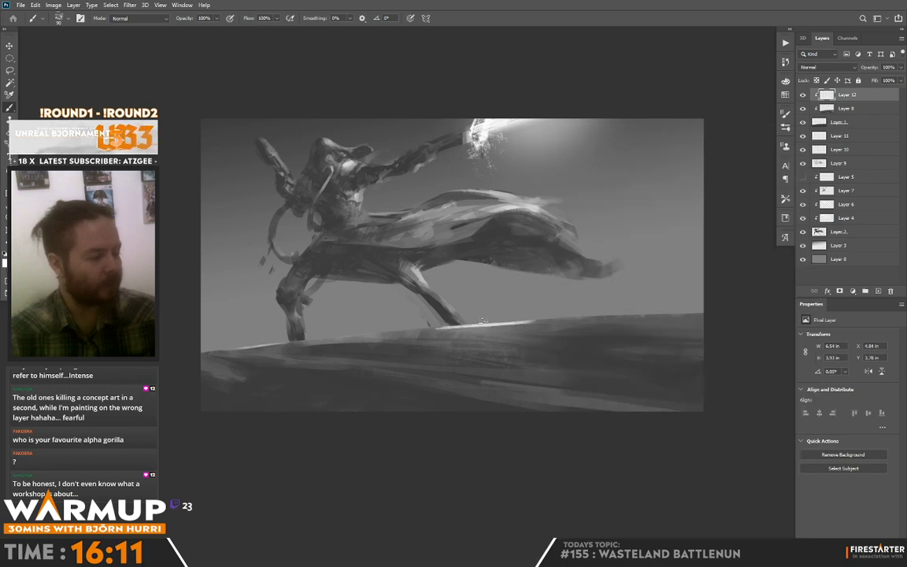
mouse_move(409, 331)
mouse_down()
mouse_move(587, 326)
mouse_move(412, 329)
mouse_move(573, 328)
mouse_up()
drag(413, 333, 385, 335)
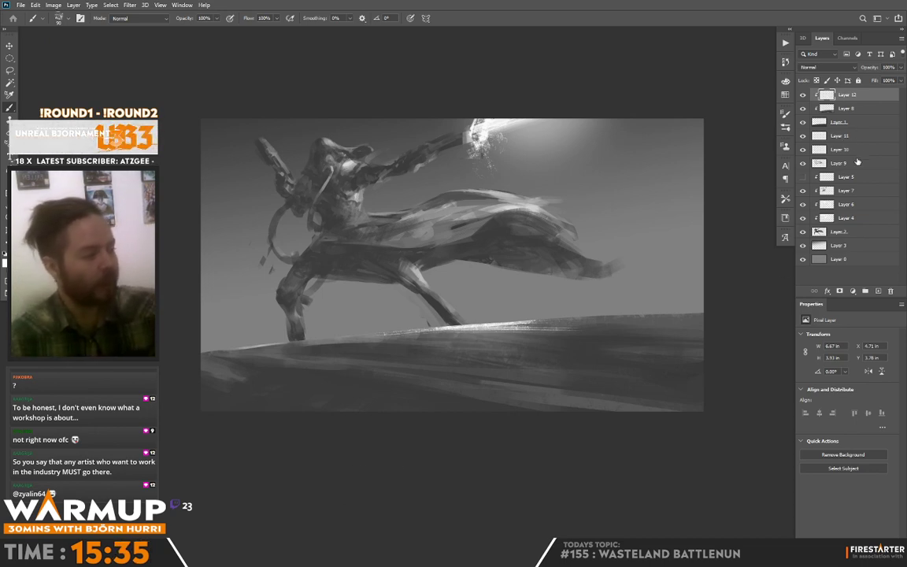
Check Layer 9 and Layer 10 by toggling their visibility, and merge Layer 9 through Layer 2 into one figure layer
click(841, 163)
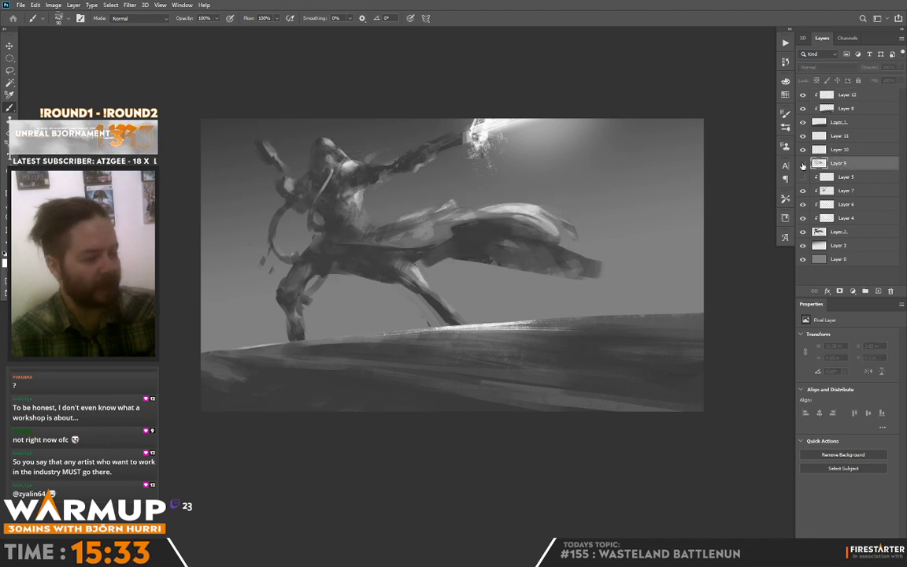
click(803, 150)
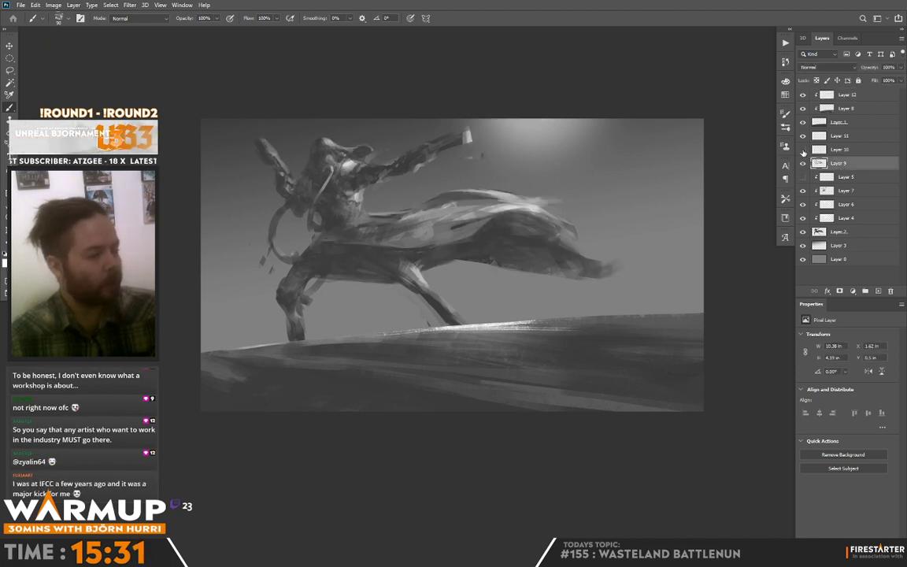
click(802, 150)
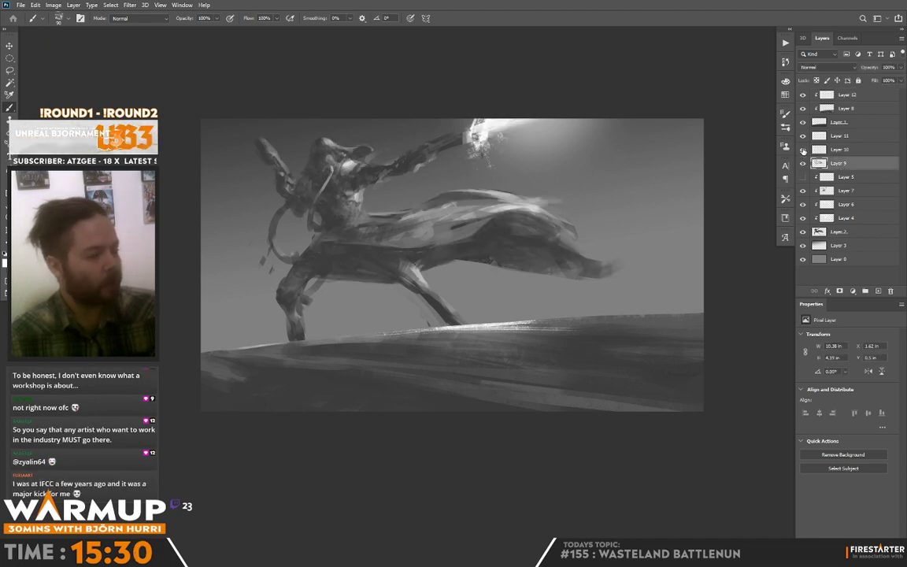
shift+click(848, 233)
key(ctrl+e)
Add a new layer clipped to the merged figure layer and set its blend mode to Overlay
click(878, 291)
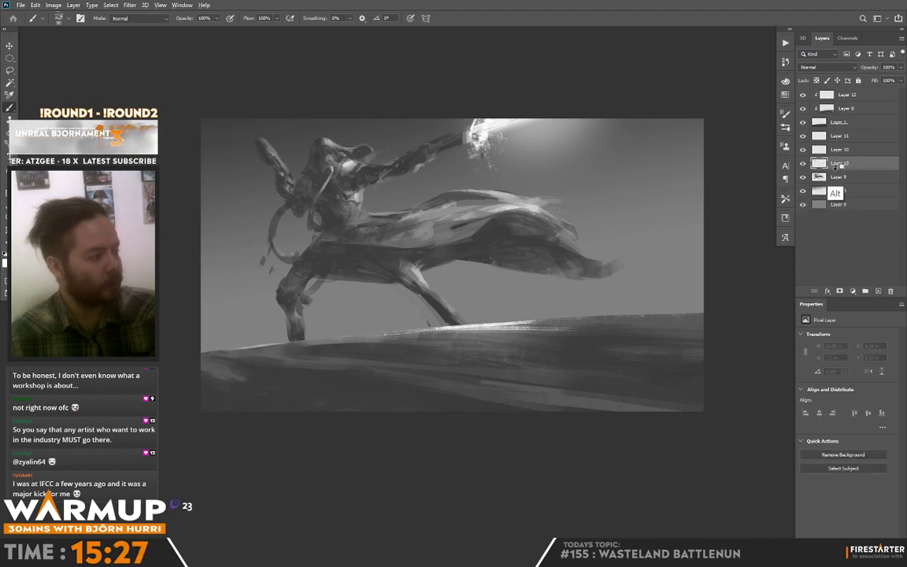
click(823, 67)
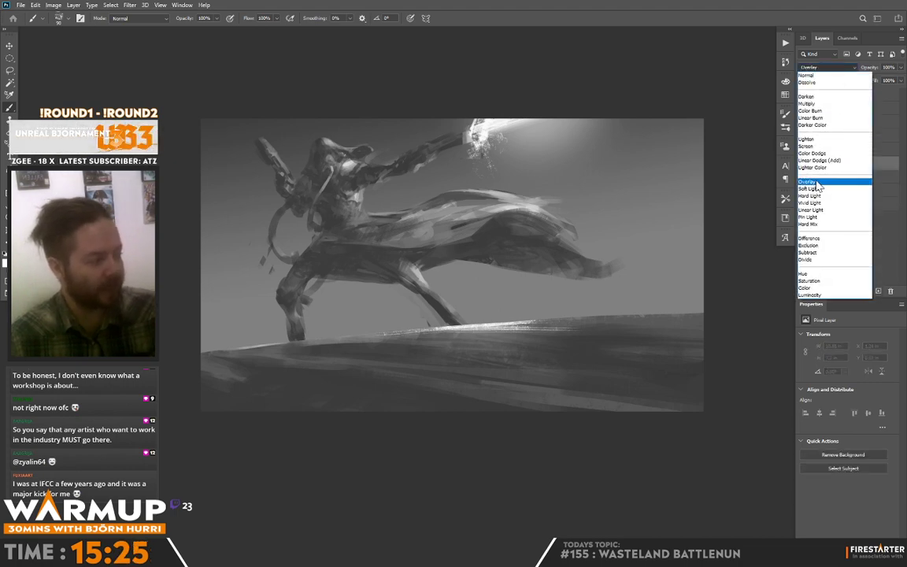
click(809, 182)
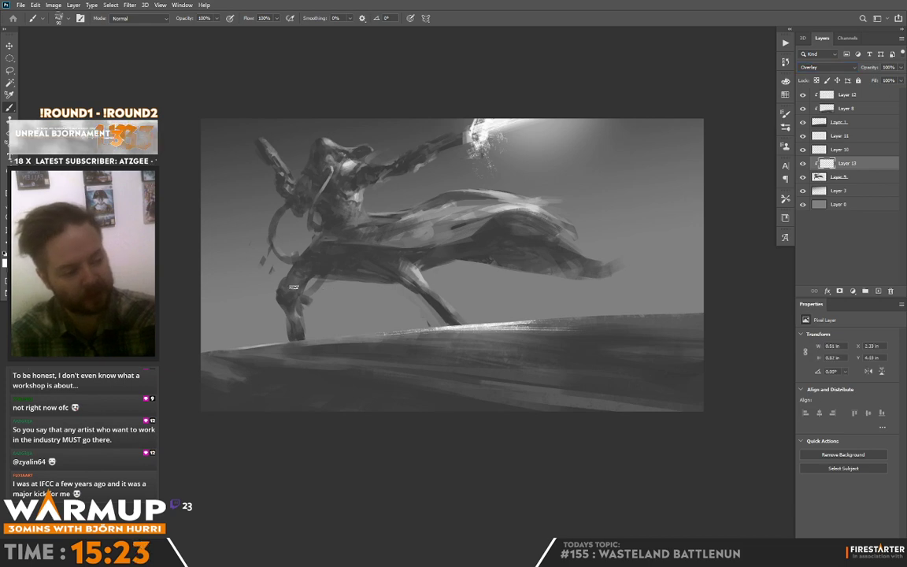
Flip the canvas horizontally and paint soft light onto the middle of the coat using Roller brush - 2 at 100 px
right_click(446, 201)
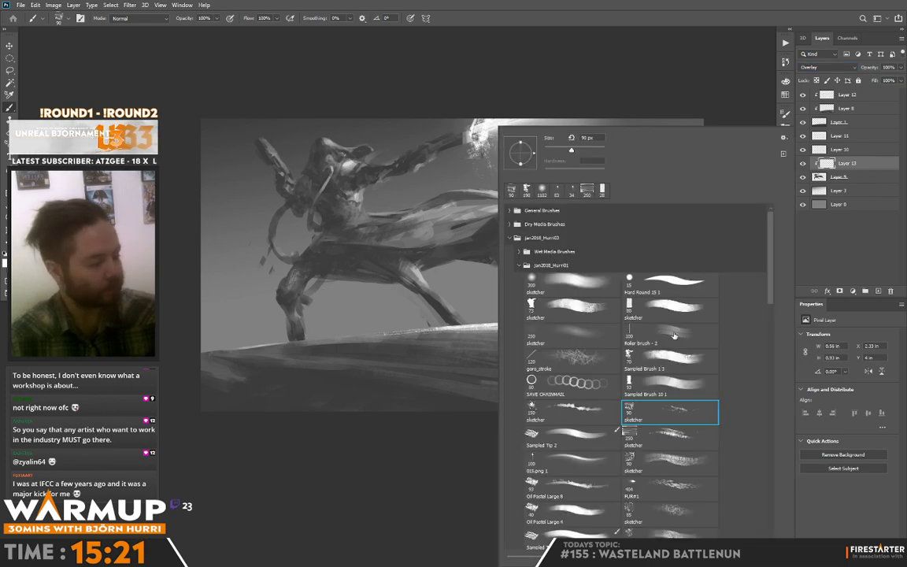
click(440, 306)
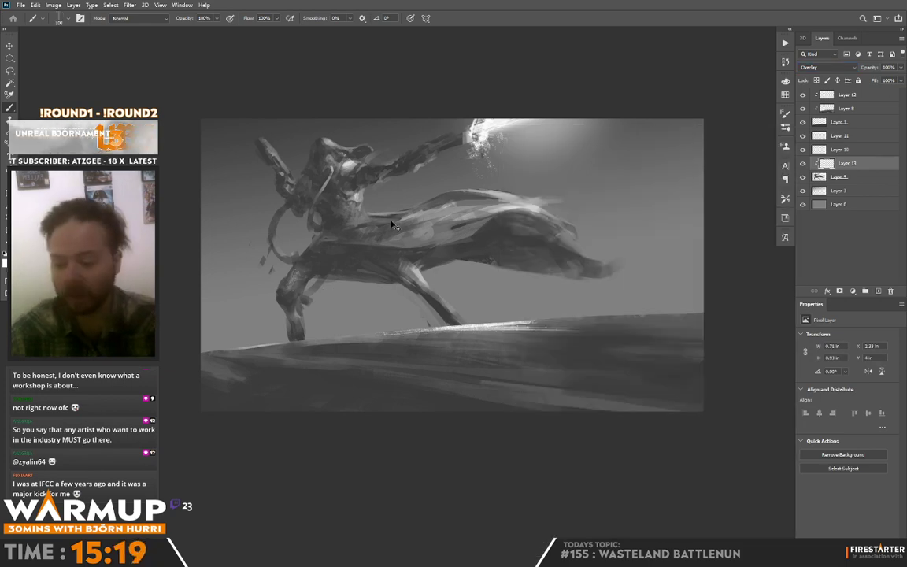
key(ctrl+shift+h)
drag(496, 270, 503, 263)
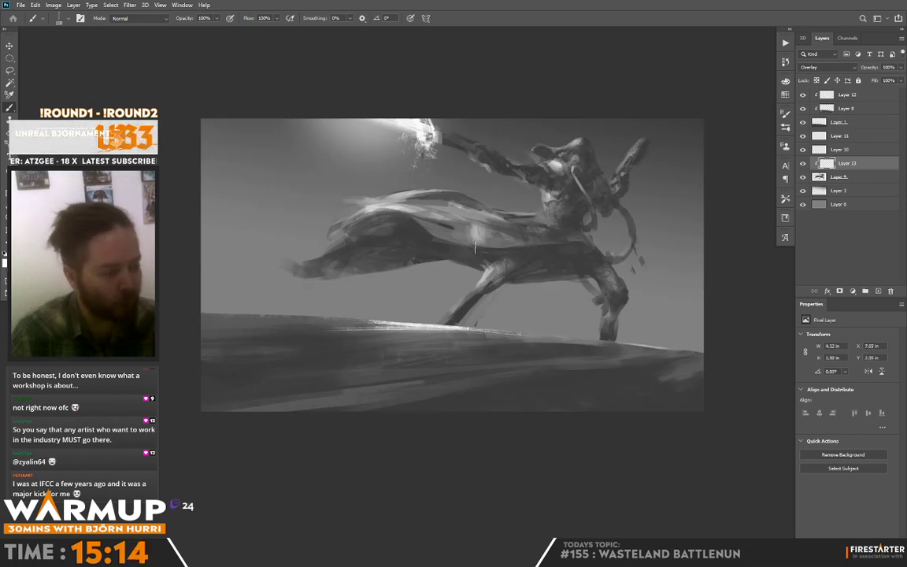
mouse_move(454, 242)
mouse_down()
mouse_move(504, 252)
mouse_move(467, 207)
mouse_up()
key(e)
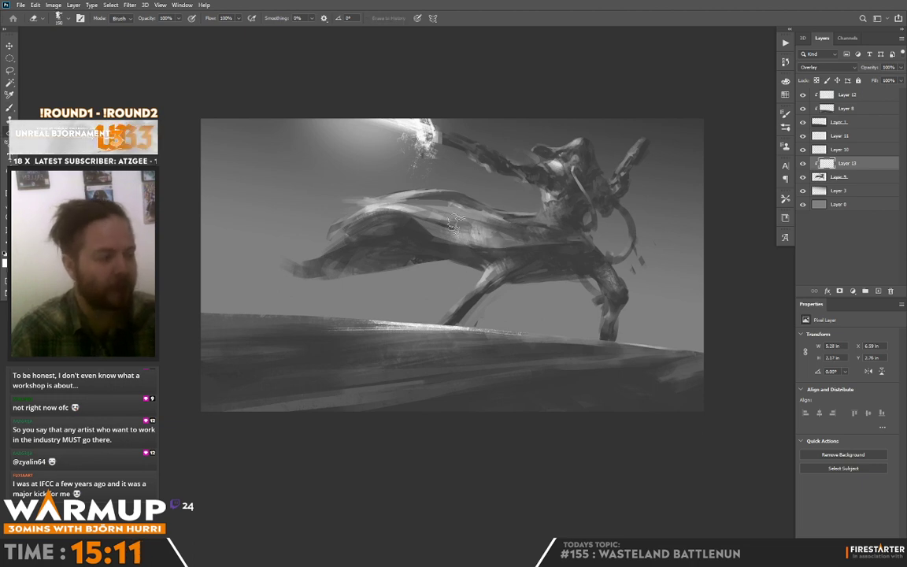
Paint overlay highlights along the coat's upper folds and its trailing tip with the same roller brush
key(b)
drag(403, 191, 377, 195)
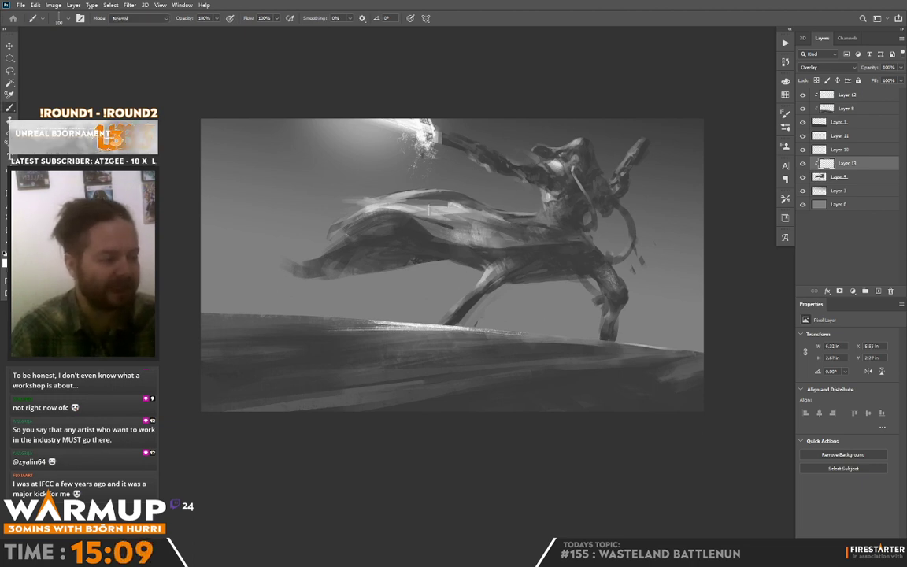
drag(463, 207, 441, 209)
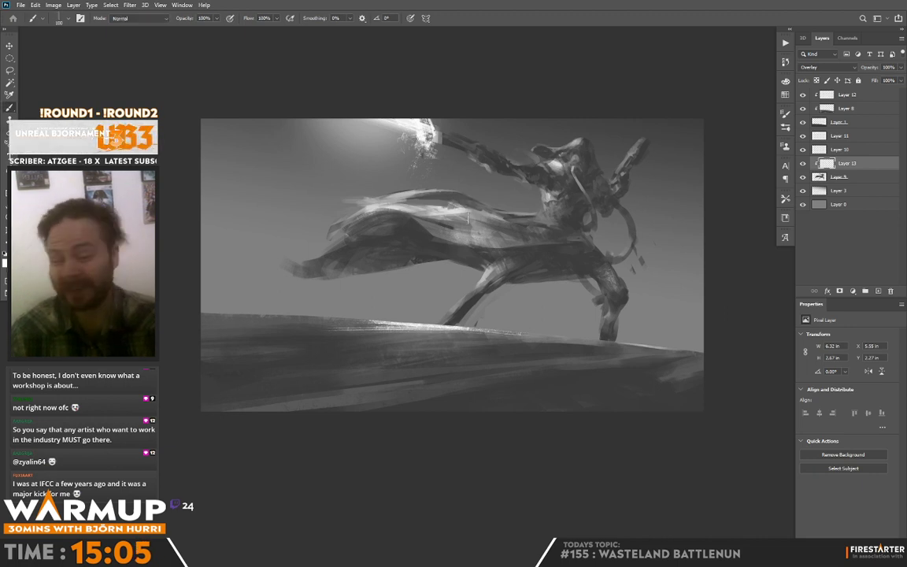
drag(399, 186, 373, 167)
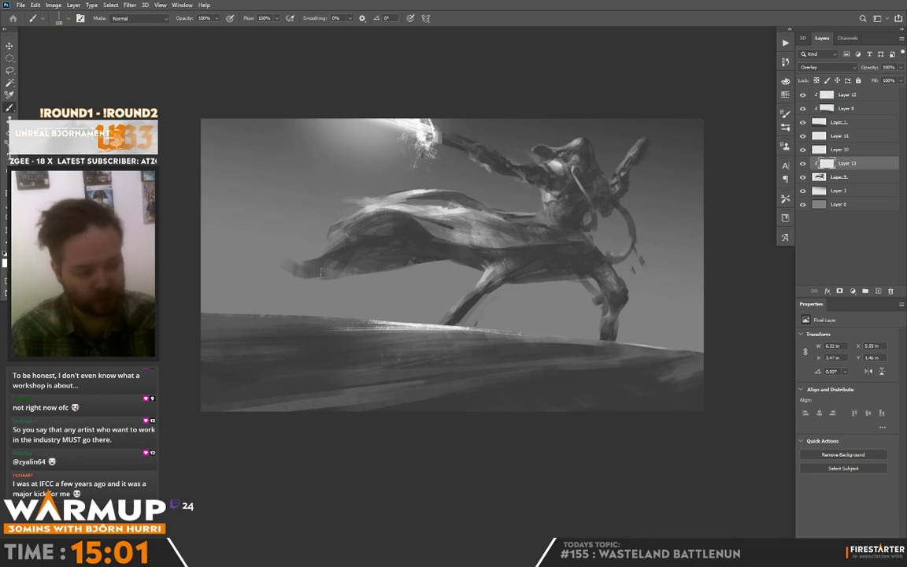
drag(320, 272, 344, 265)
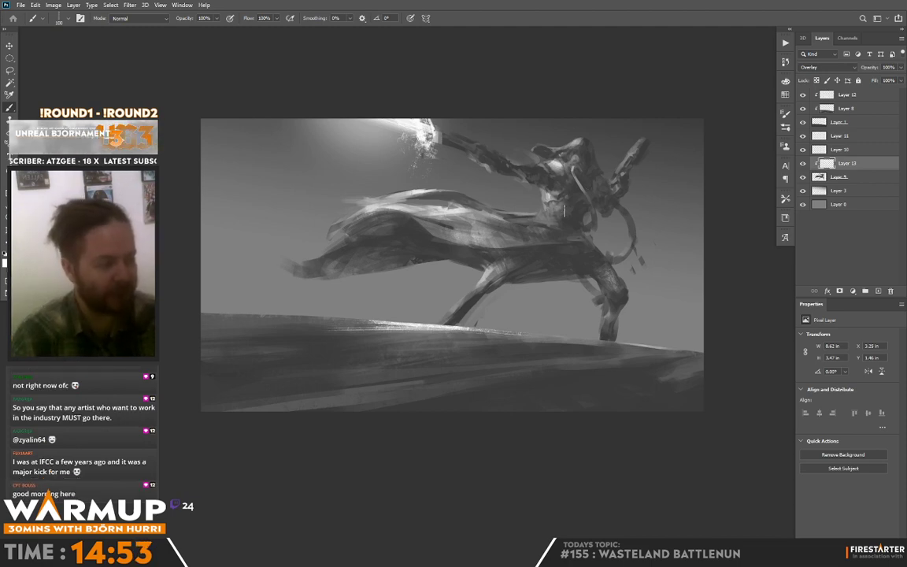
Paint textured overlay highlights on the torso, hood brim and outstretched gun arm using the sketcher brush at 39 px
right_click(586, 198)
click(663, 307)
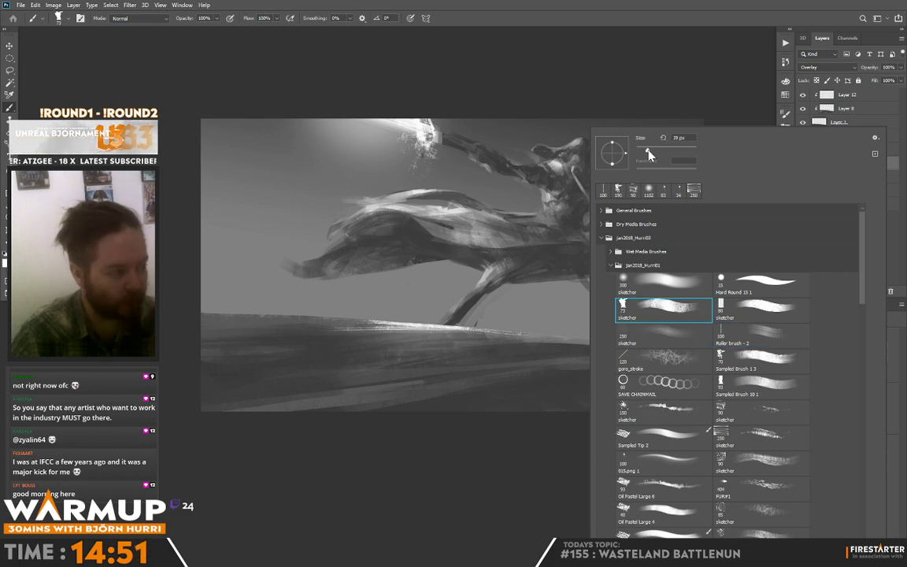
click(567, 211)
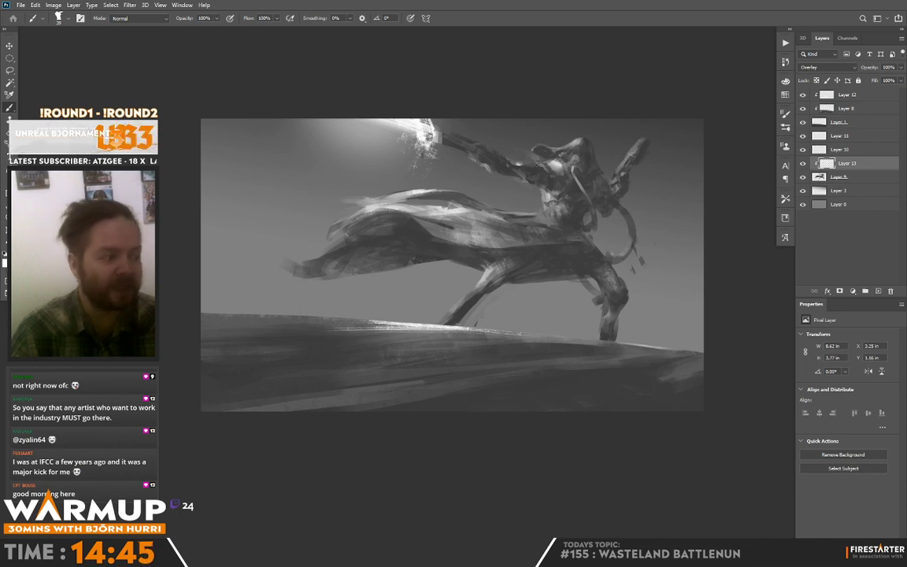
drag(543, 152, 549, 149)
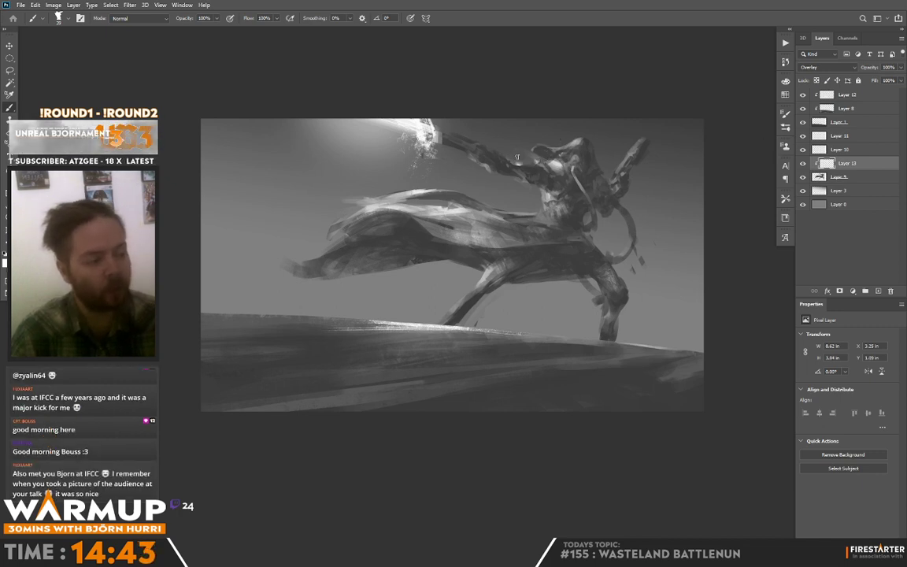
drag(483, 134, 488, 119)
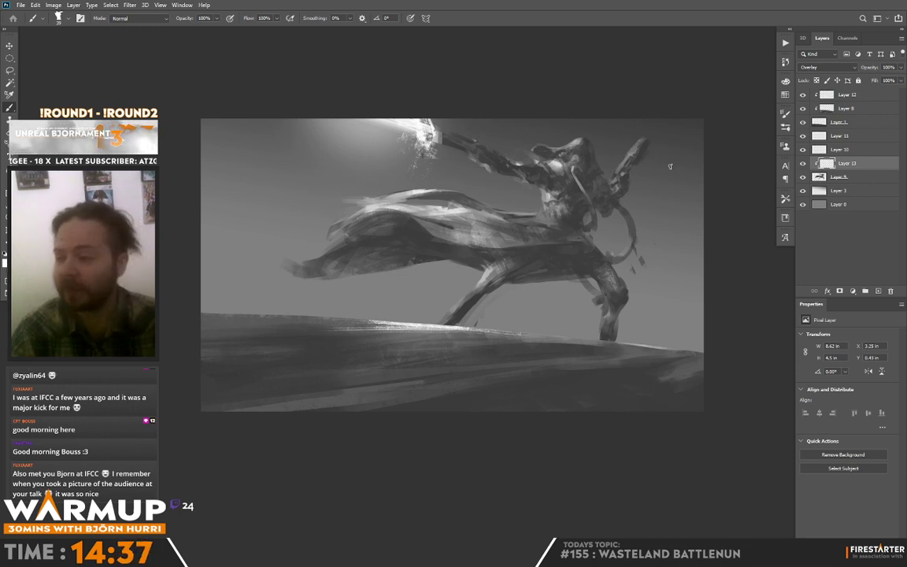
Add finer overlay highlights to the torso and chest area using the sketcher brush at 12 px, and enlarge it to 28 px
right_click(579, 177)
key(Return)
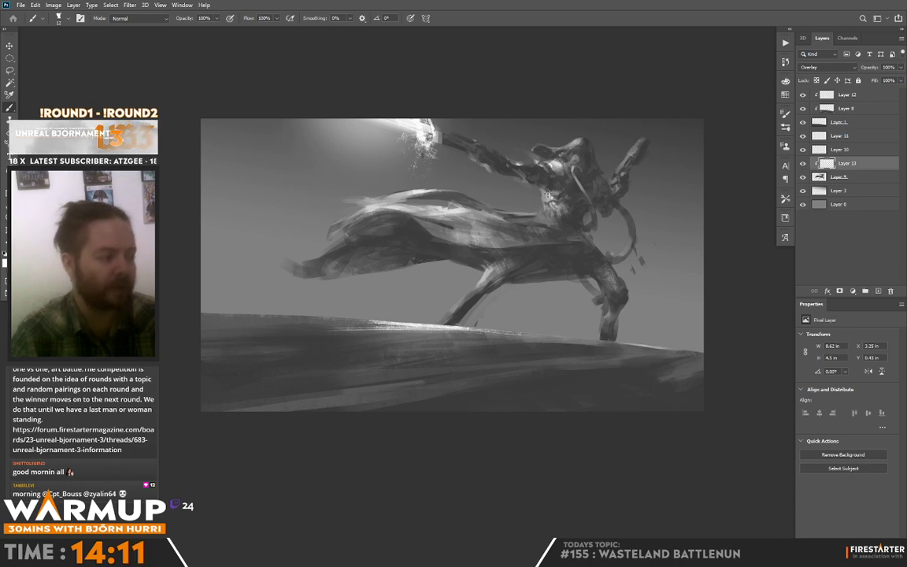
right_click(610, 210)
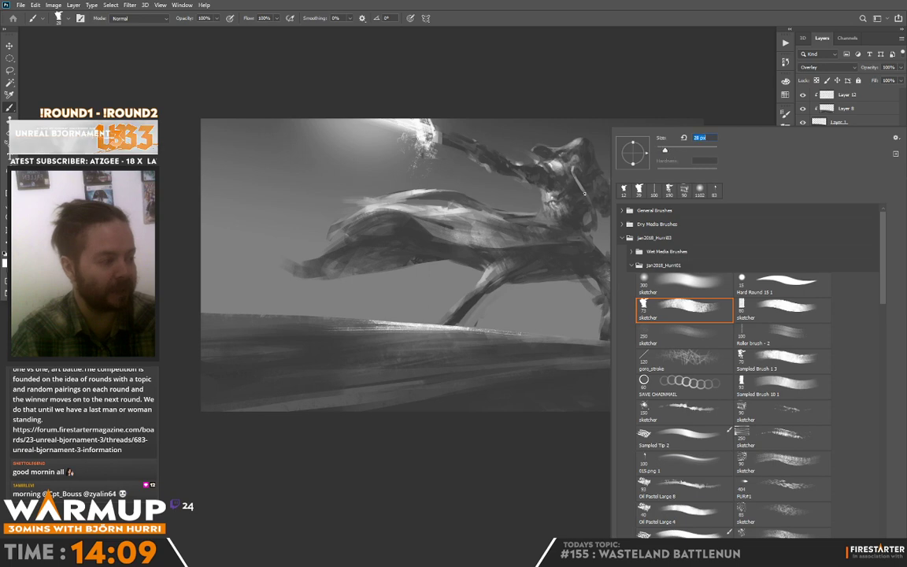
key(Escape)
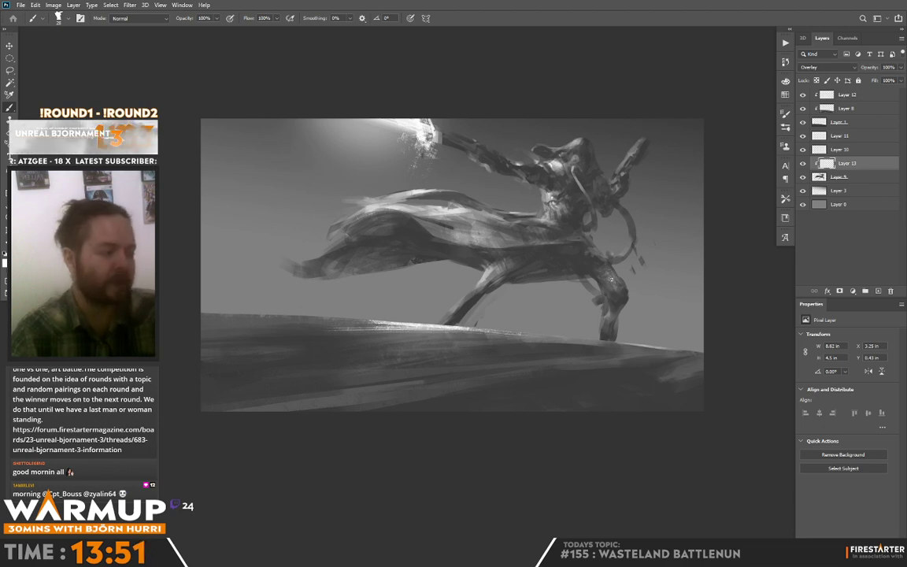
Brush broad overlay light onto the bent leg and the extended leg's thigh using the sketcher brush at 102 px
right_click(624, 285)
click(696, 152)
click(688, 77)
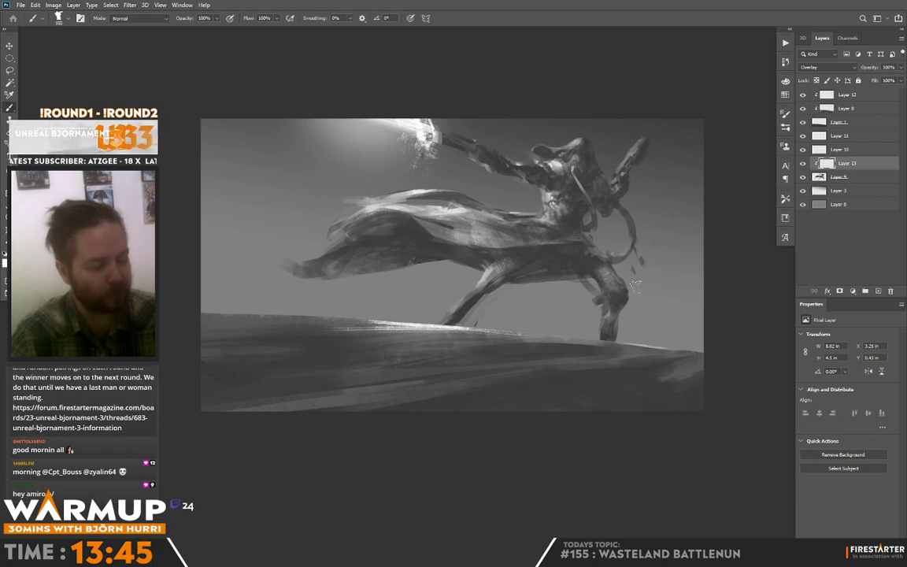
key(e)
key(b)
mouse_move(617, 304)
mouse_down()
mouse_move(585, 350)
mouse_move(617, 326)
mouse_up()
key(e)
key(b)
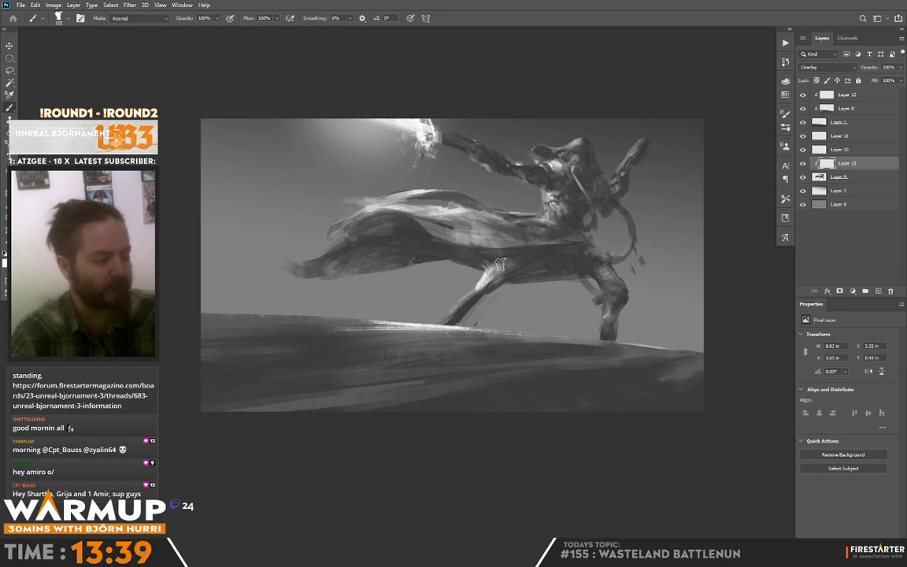
key(e)
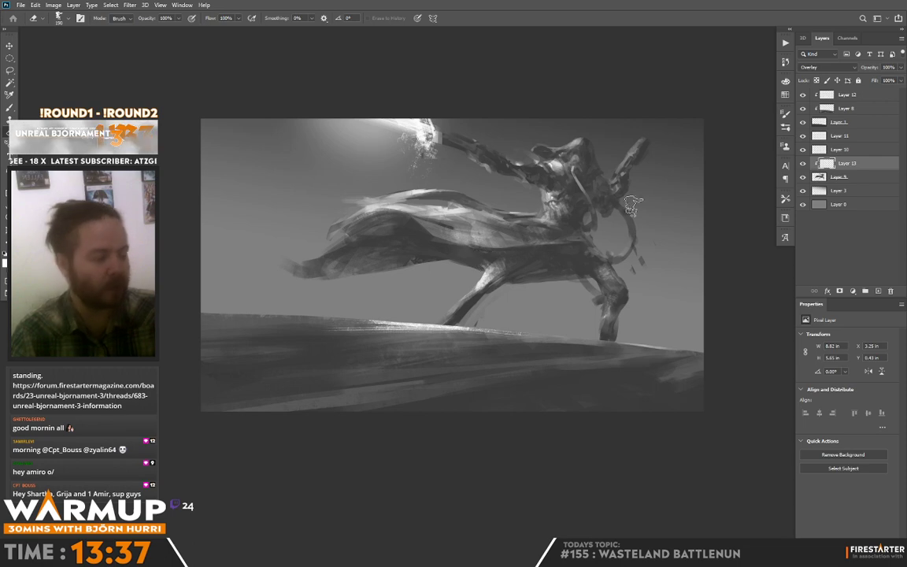
key(b)
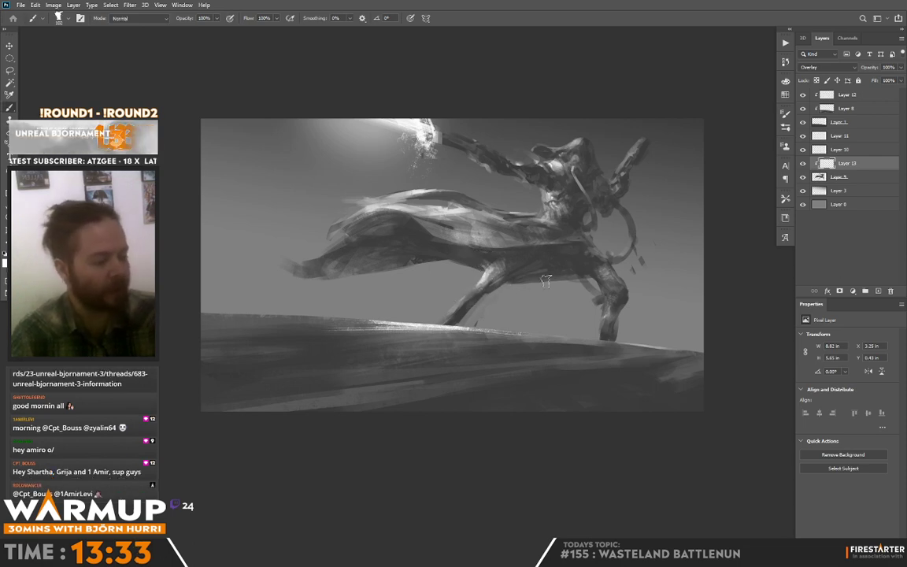
Add a new normal layer above the overlay layer and repaint the extended lower leg in sampled greys at 36 px
click(891, 292)
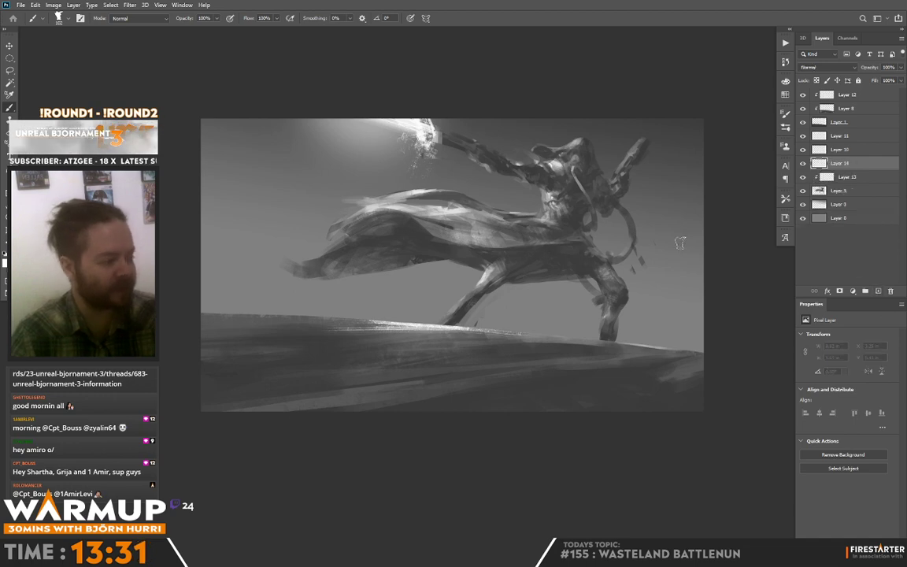
right_click(532, 134)
drag(590, 152, 588, 152)
alt+click(484, 291)
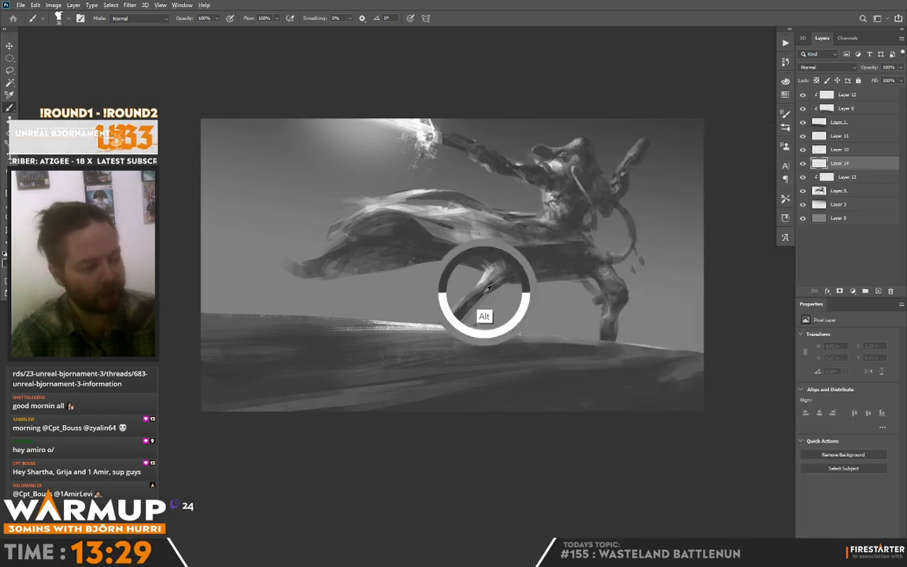
drag(481, 300, 456, 316)
alt+click(458, 328)
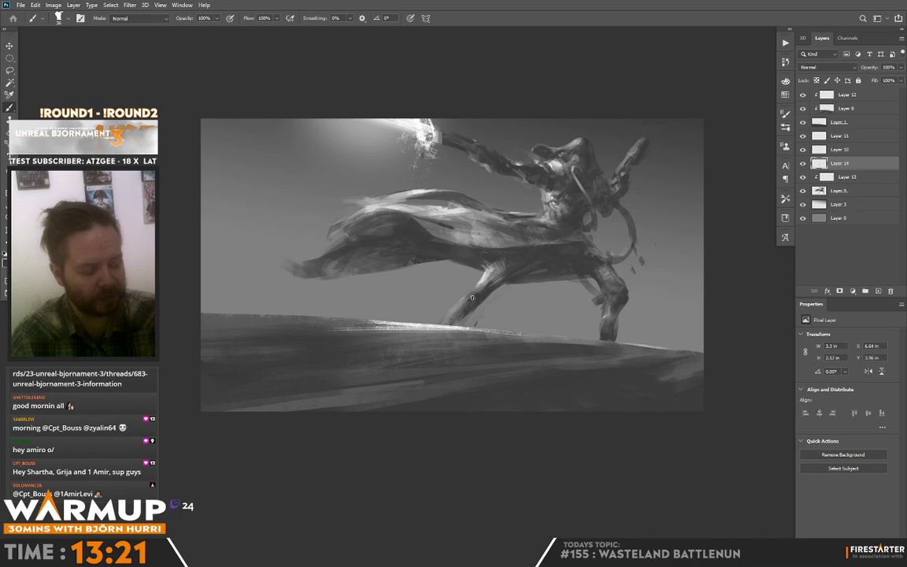
Refine the extended leg's thigh and the coat's shadowed lower edge above it with greys sampled from the figure
alt+click(488, 255)
alt+click(488, 263)
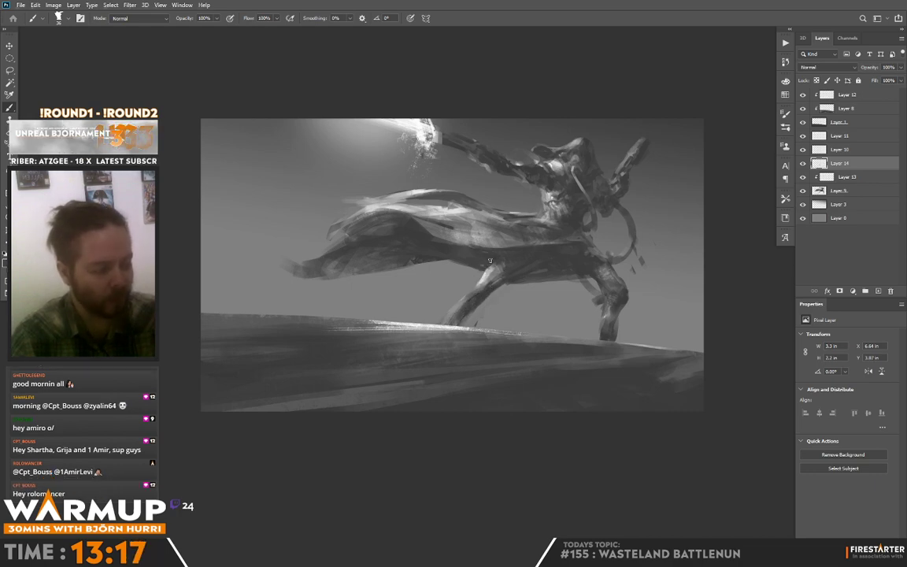
drag(484, 271, 514, 237)
alt+click(492, 252)
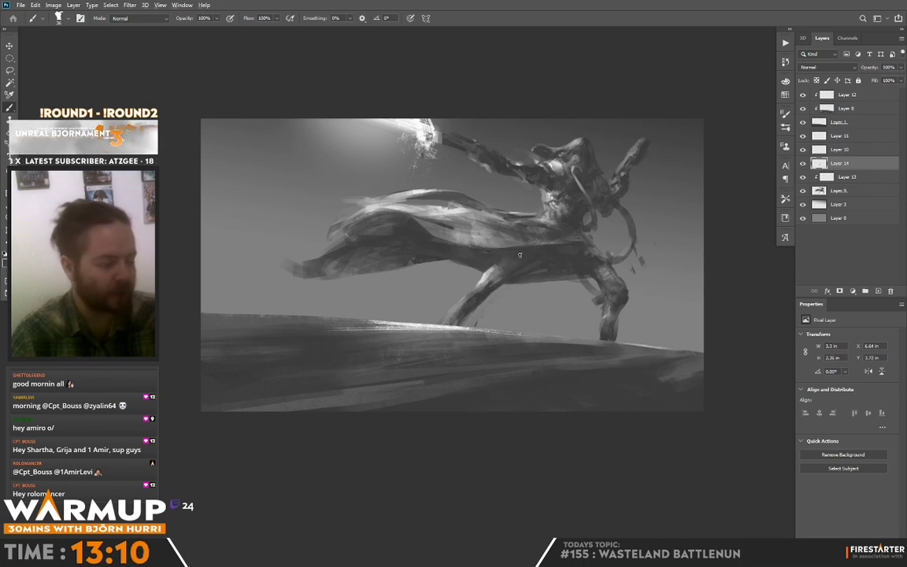
key(alt)
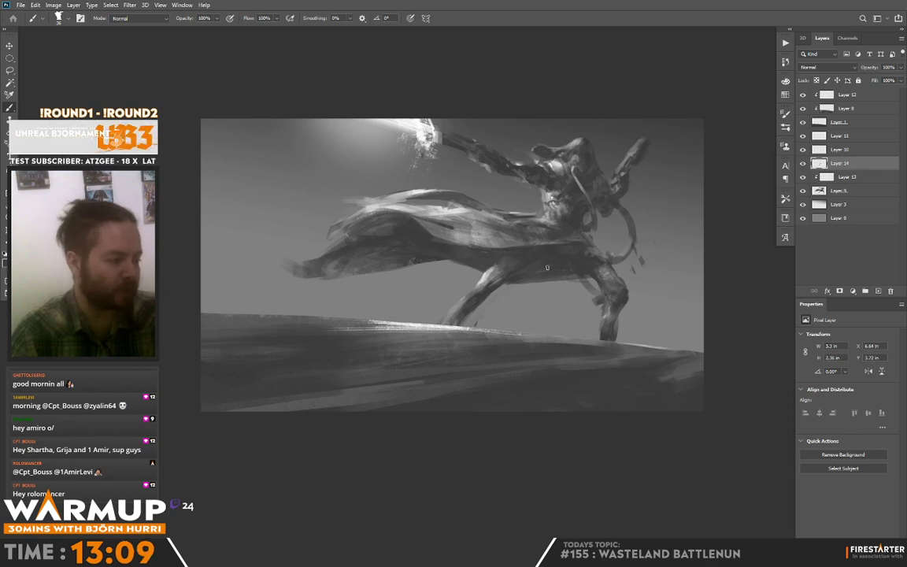
drag(543, 256, 509, 260)
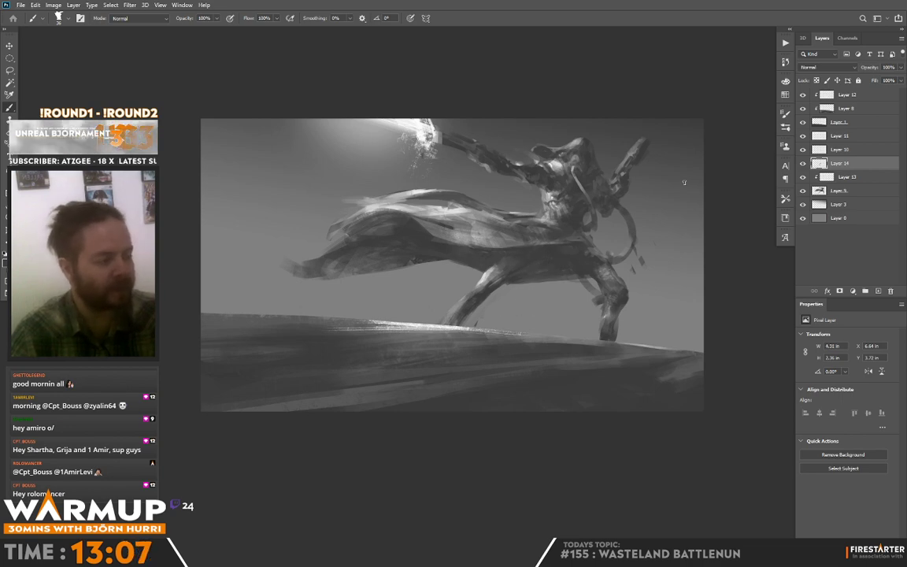
Repaint the hood's brim and crown in sampled greys with the sketcher brush at 15 px
right_click(583, 134)
key(alt)
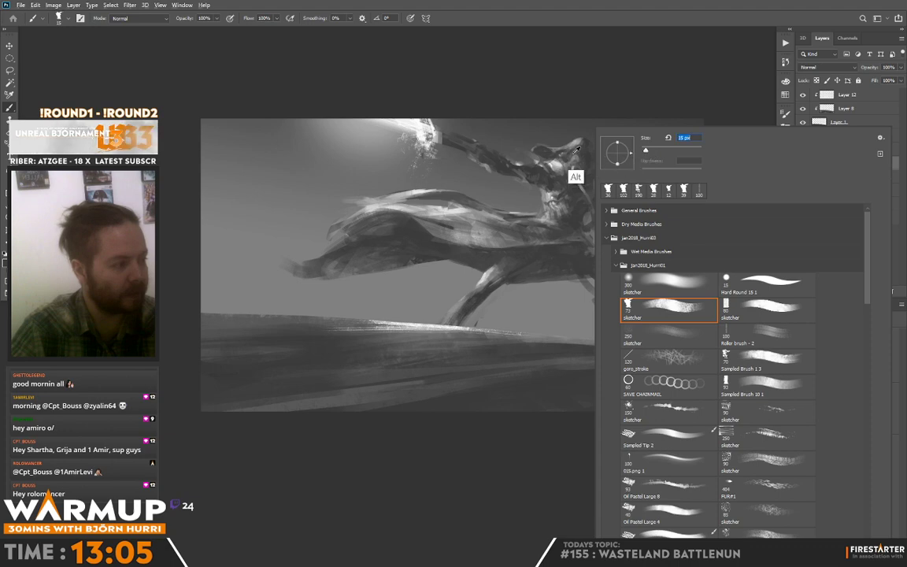
alt+click(574, 151)
alt+click(558, 153)
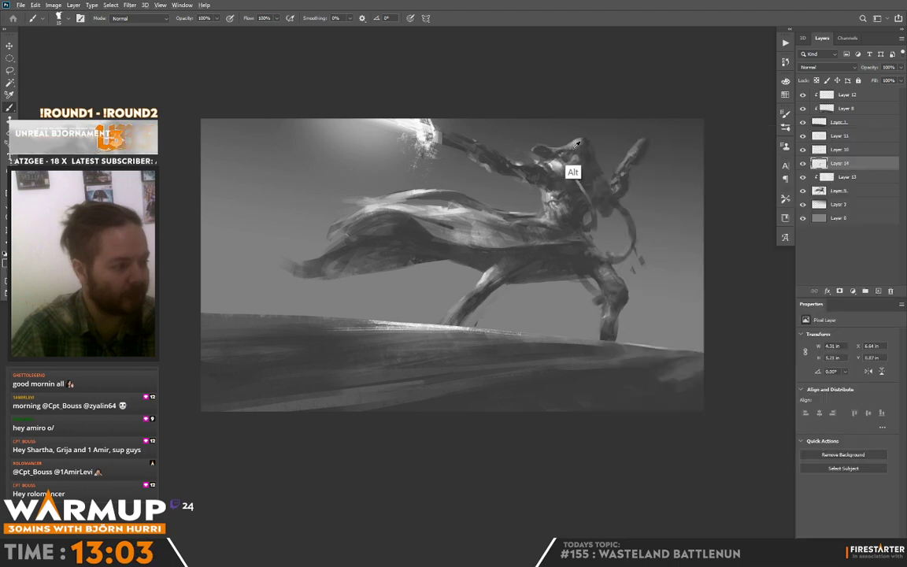
mouse_move(577, 143)
mouse_down()
mouse_move(568, 148)
mouse_move(580, 147)
mouse_up()
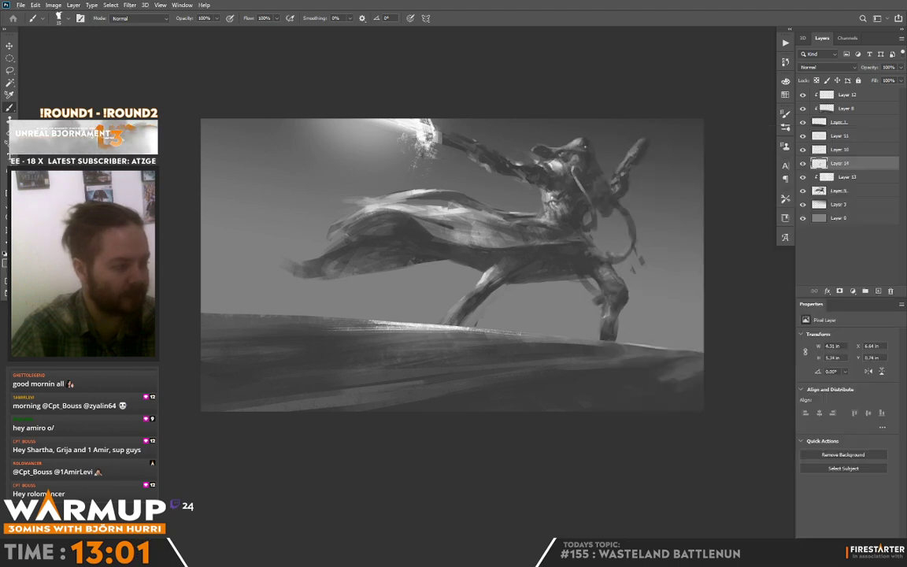
alt+click(583, 146)
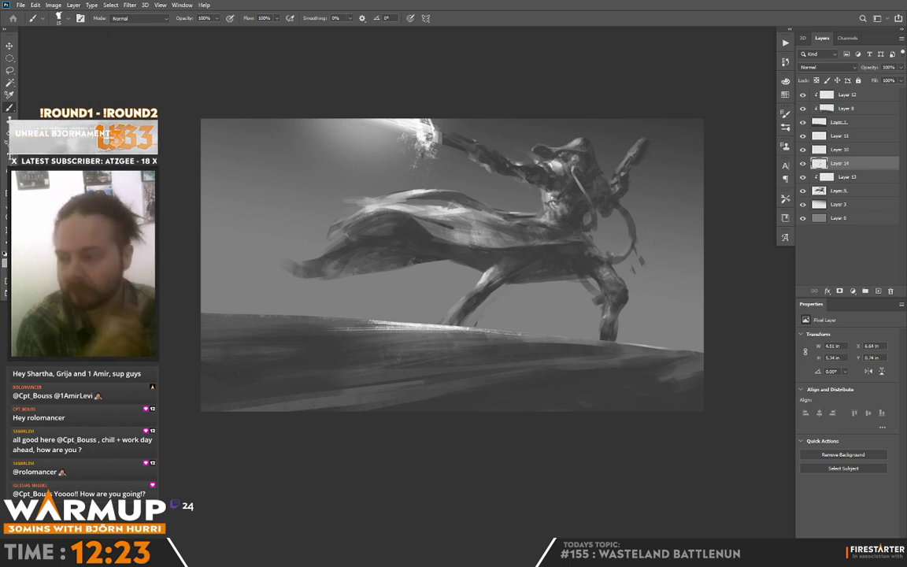
Refine the coat's upper fold with sampled greys and extend its trailing tip into a thin upward-curving point
alt+click(381, 214)
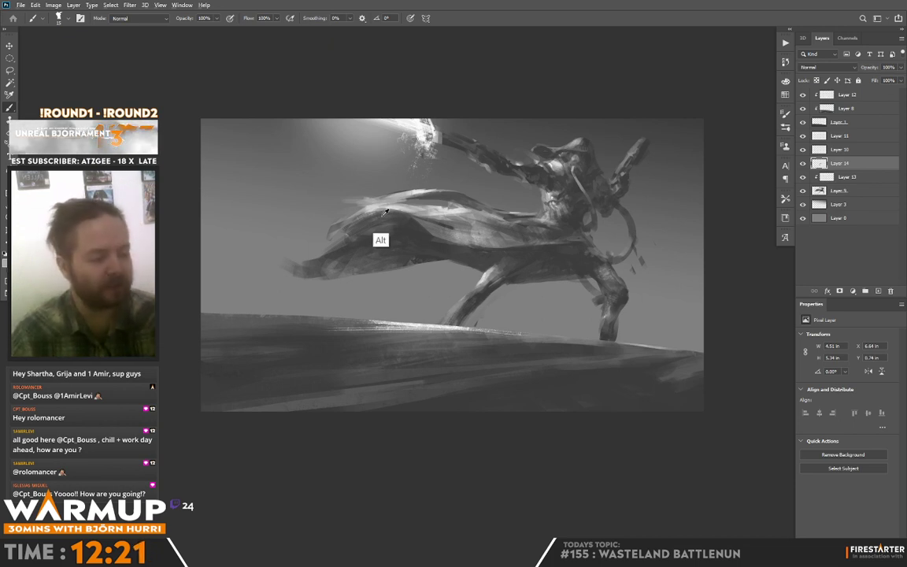
drag(366, 208, 386, 210)
alt+click(381, 209)
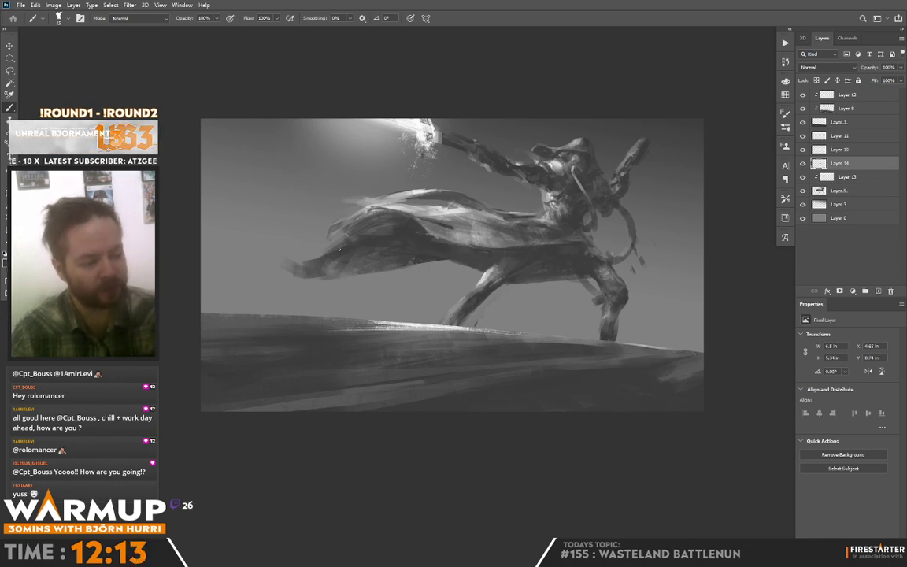
drag(319, 262, 307, 271)
Switch to the 015.png 1 brush at 70 px, try a long curved wisp off the coat's tip, and undo it
right_click(403, 249)
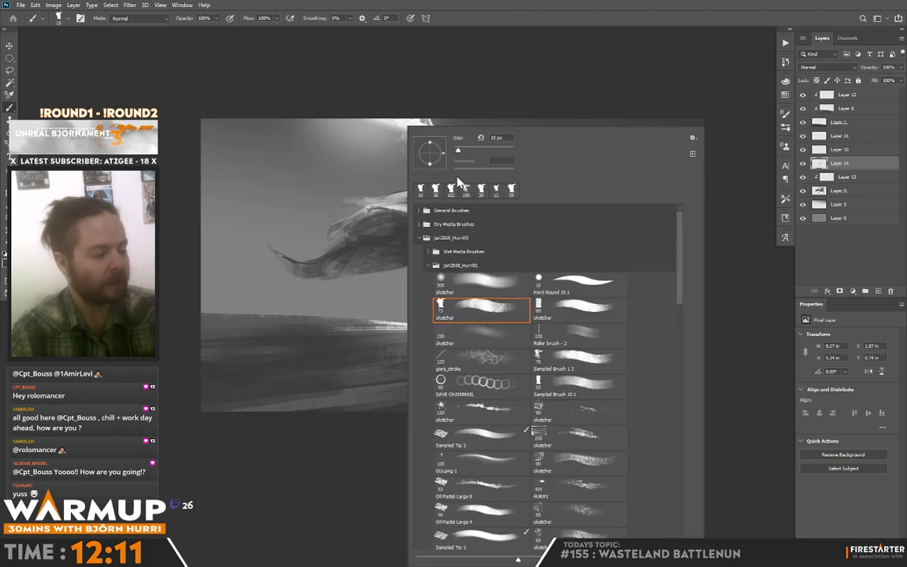
click(488, 461)
drag(484, 150, 474, 150)
drag(226, 240, 288, 263)
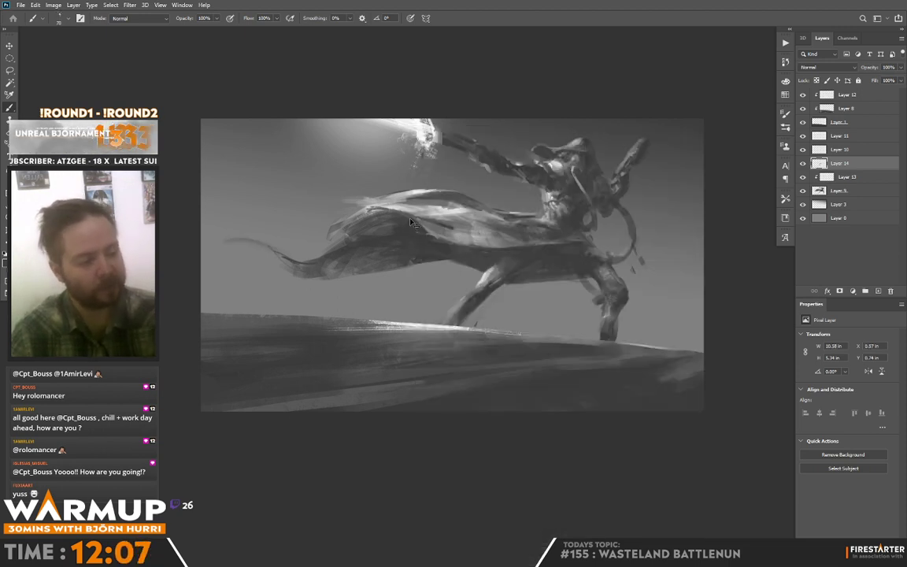
key(ctrl+z)
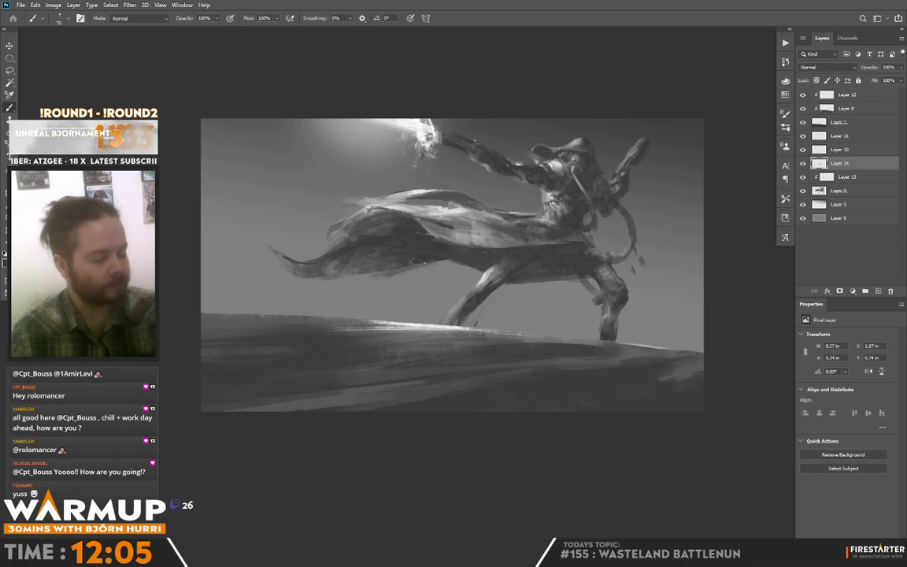
Add a new layer above Layer 14 and block in a cloth flap stretching between the two legs with sampled greys
key(alt)
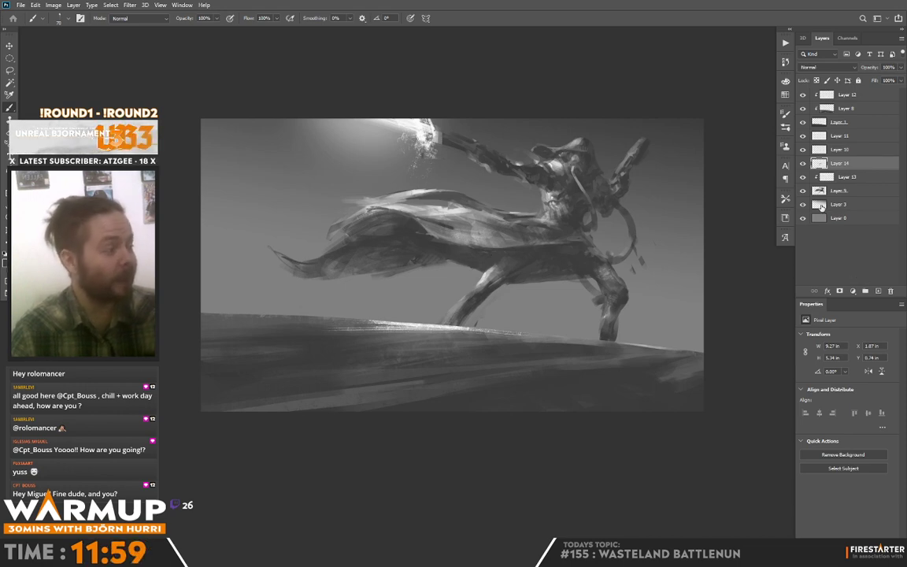
click(879, 291)
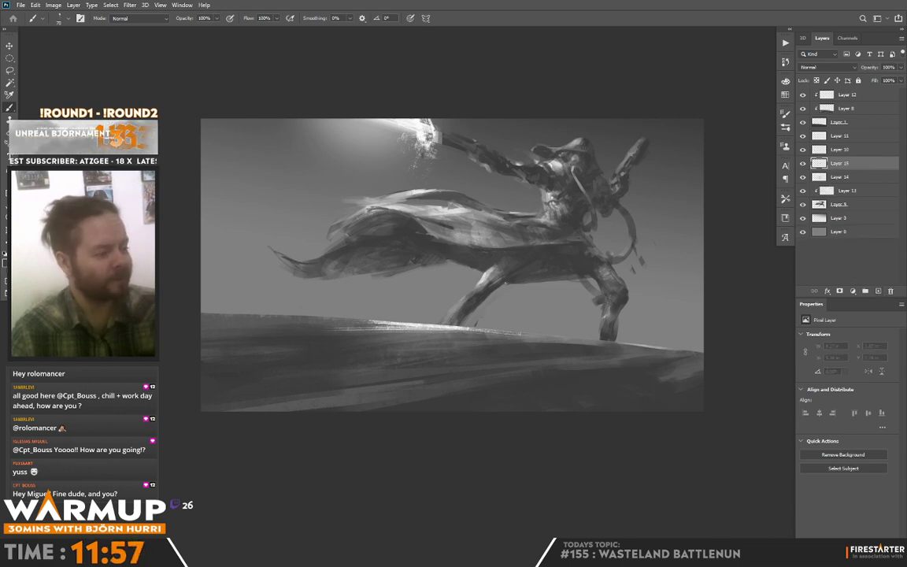
mouse_move(490, 295)
mouse_down()
mouse_move(587, 282)
mouse_move(602, 289)
mouse_move(514, 278)
mouse_move(555, 268)
mouse_up()
alt+click(501, 286)
mouse_move(493, 284)
mouse_down()
mouse_move(527, 280)
mouse_move(519, 267)
mouse_move(481, 285)
mouse_up()
alt+click(531, 266)
drag(501, 278, 472, 293)
alt+click(488, 282)
alt+click(482, 281)
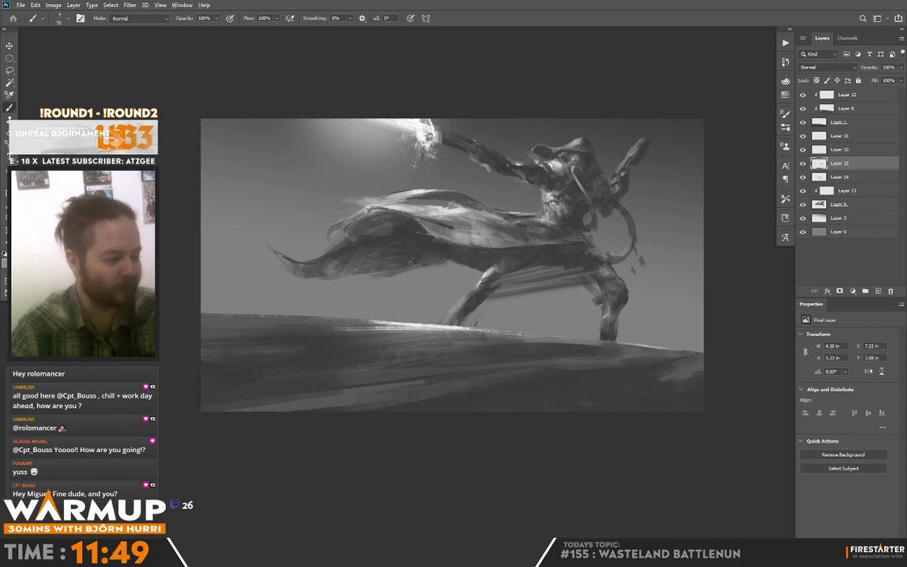
Fill out the cloth flap below the hips and shade its lower edge towards the front knee with sampled greys
alt+click(555, 270)
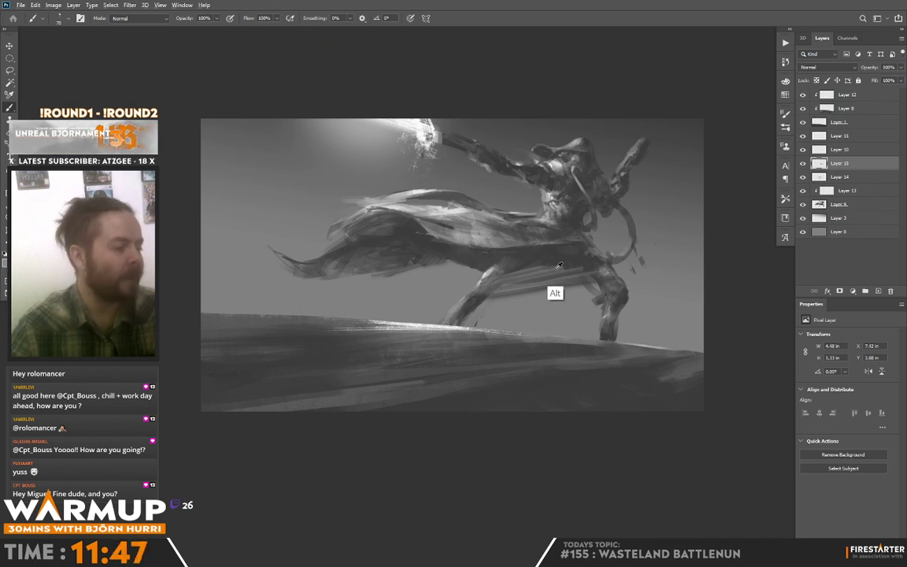
drag(517, 264, 579, 260)
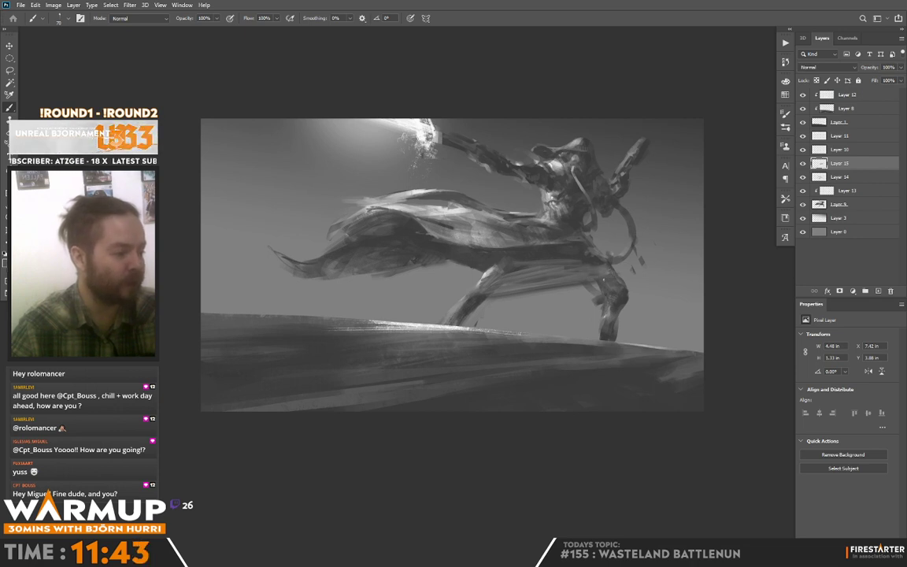
drag(532, 262, 493, 263)
alt+click(564, 249)
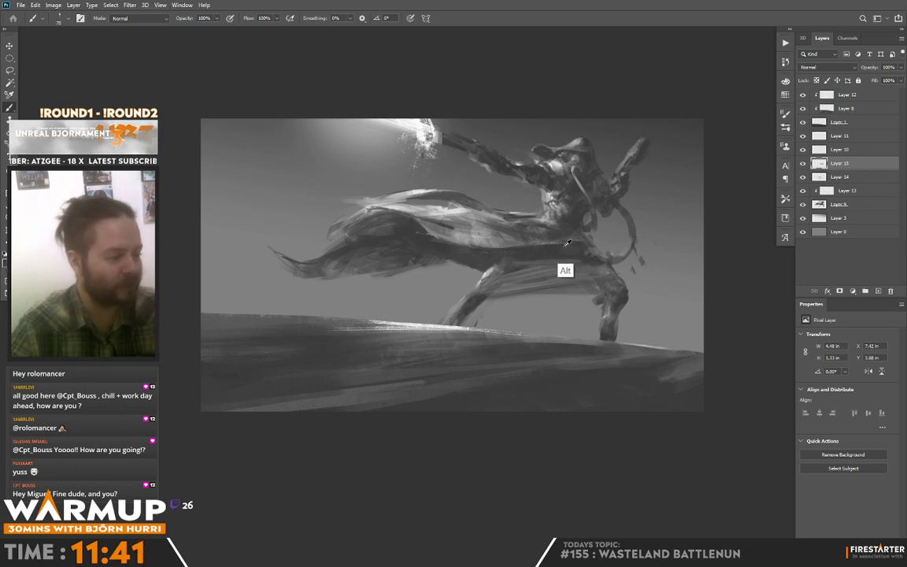
drag(559, 289, 595, 285)
mouse_move(538, 289)
mouse_down()
mouse_move(601, 288)
mouse_move(610, 276)
mouse_up()
alt+click(599, 274)
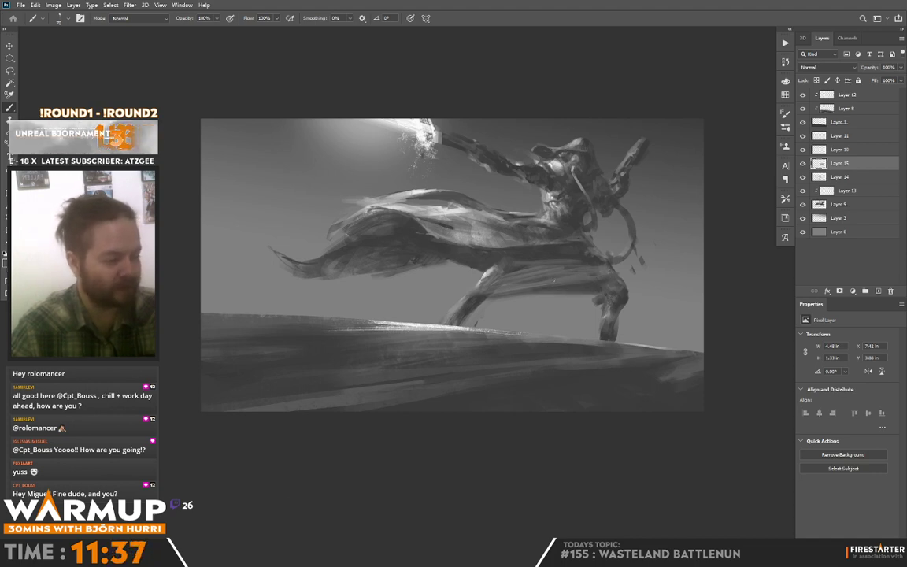
Rework the coat's shadowed underside and sweep sampled grey along the cloth flap's lower hem back to the rear leg
alt+click(502, 273)
alt+click(451, 244)
drag(447, 243, 512, 255)
alt+click(493, 227)
alt+click(579, 271)
drag(587, 279, 497, 288)
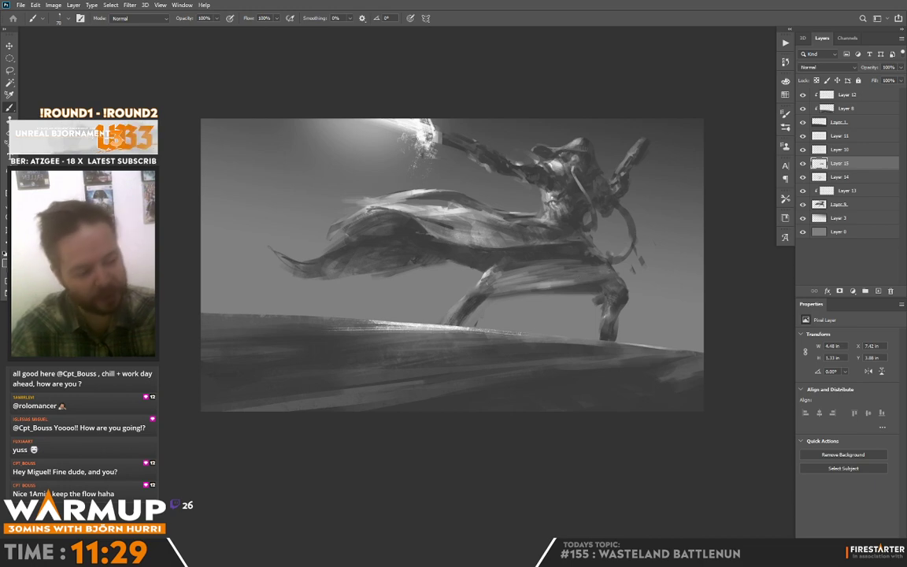
alt+click(490, 282)
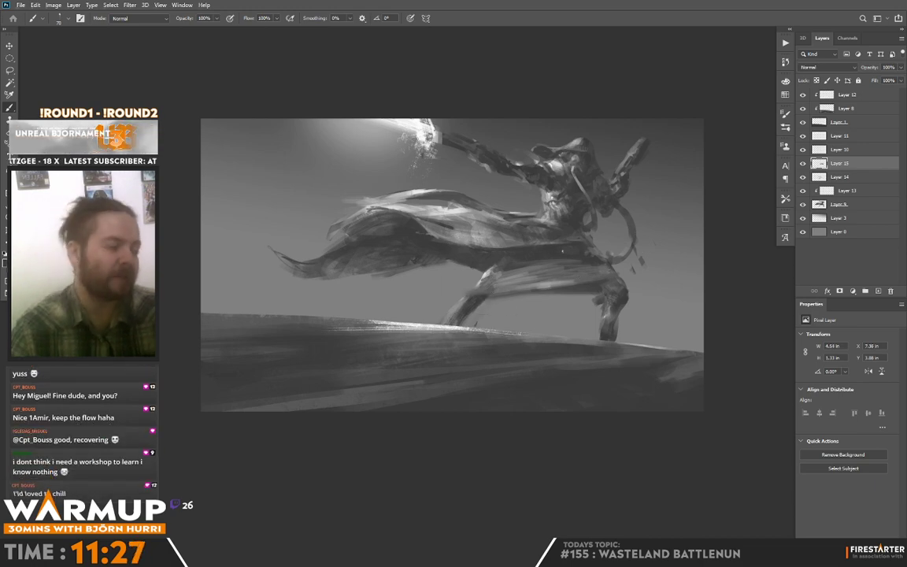
Darken the cloth flap's upper part over the rear thigh and touch up the coat's shadow with sampled greys
alt+click(575, 274)
alt+click(531, 278)
mouse_move(517, 261)
mouse_down()
mouse_move(566, 258)
mouse_move(539, 258)
mouse_up()
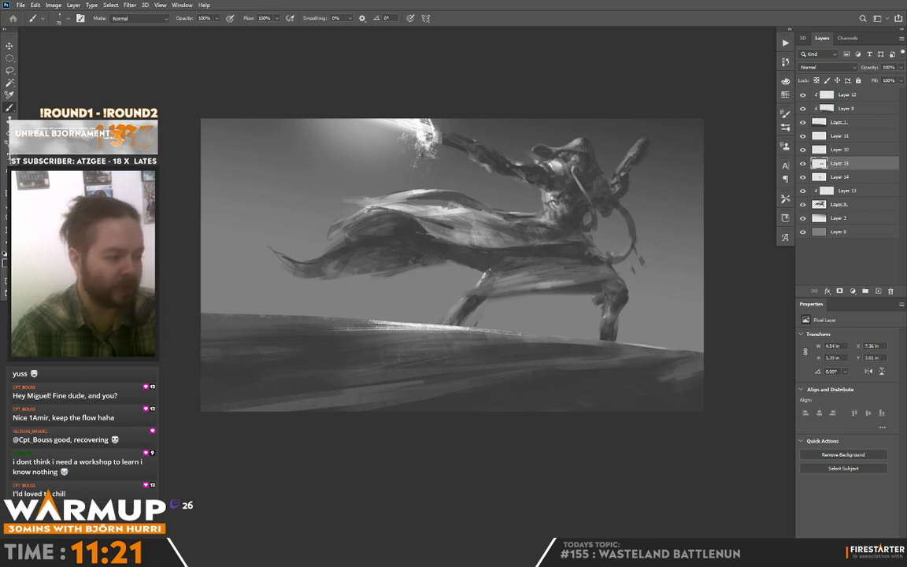
alt+click(441, 245)
drag(441, 241, 446, 246)
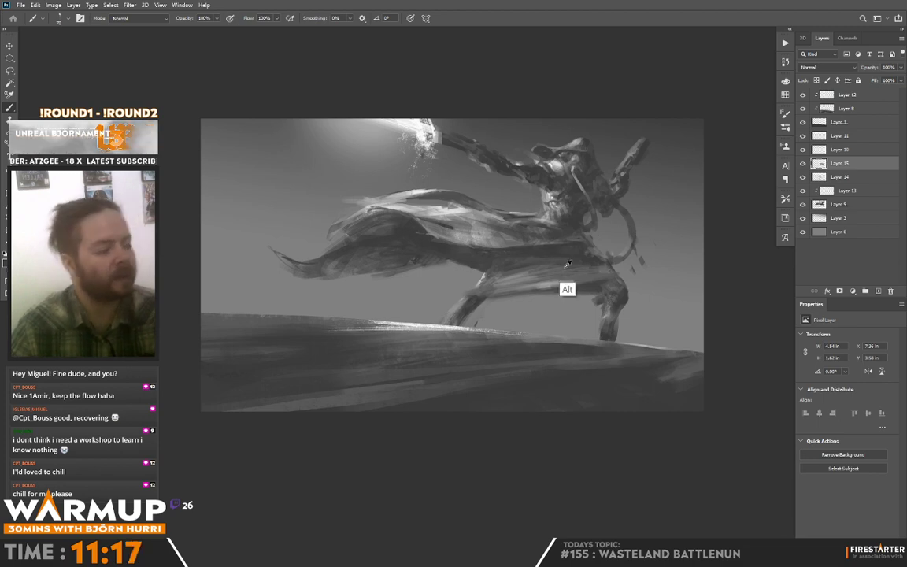
right_click(580, 250)
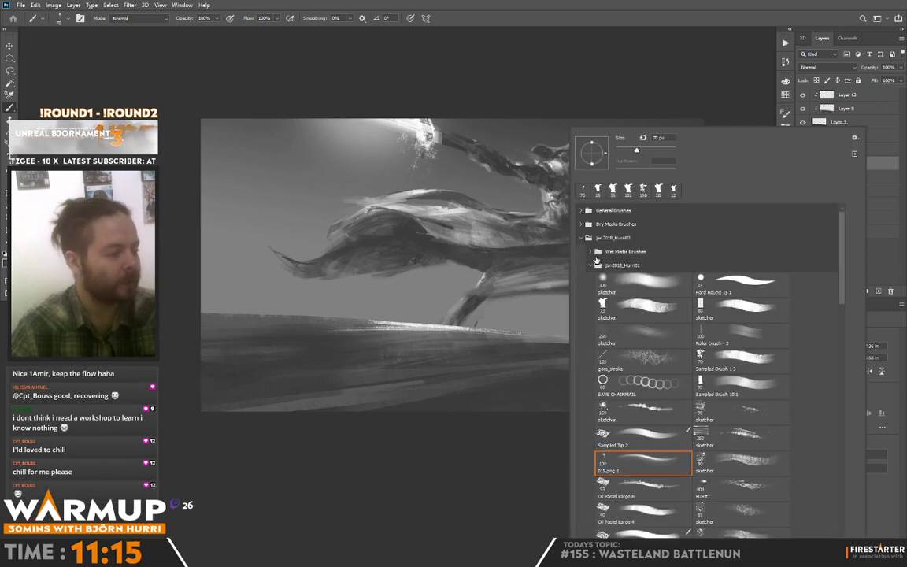
key(Escape)
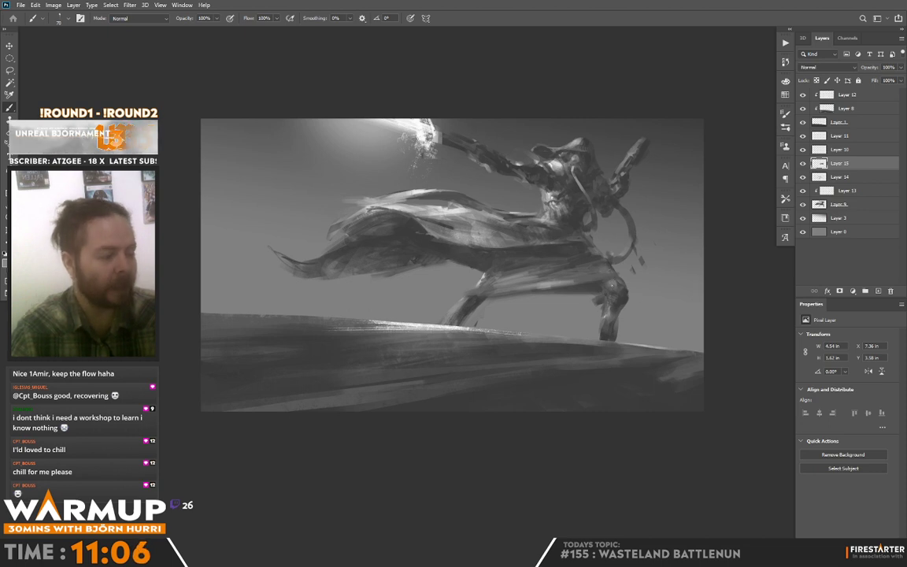
Refine the front leg's knee and rough up the shin's outline with greys sampled from the leg
alt+click(618, 291)
mouse_move(619, 294)
mouse_down()
mouse_move(624, 299)
mouse_move(630, 269)
mouse_up()
alt+click(621, 300)
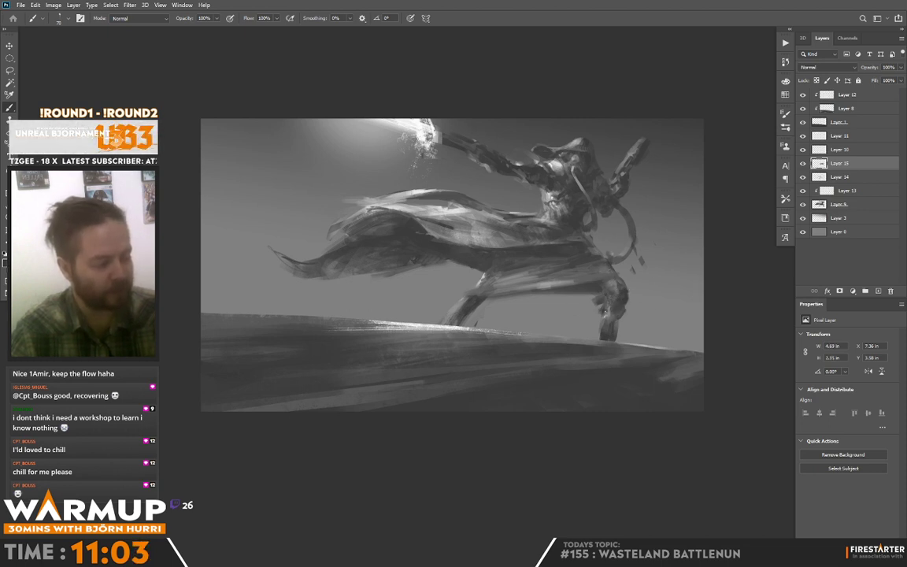
drag(606, 312, 602, 332)
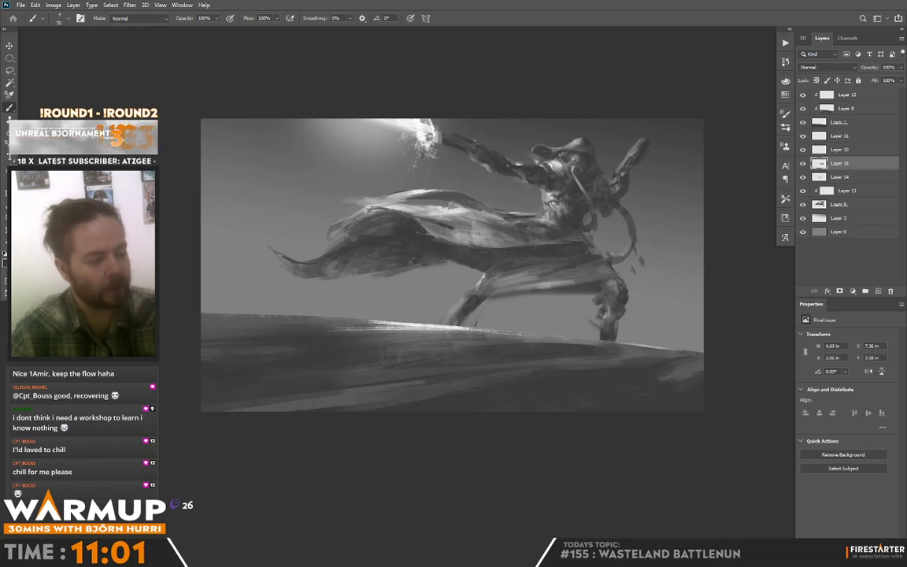
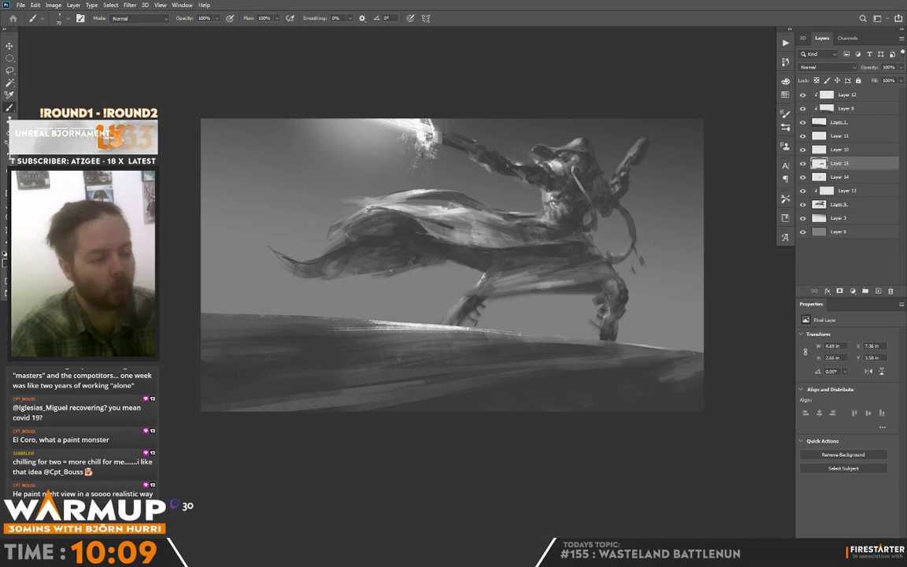
Touch up the coat's dark folds and upper edge, and define the waist where it meets the coat with sampled greys
drag(400, 243, 407, 247)
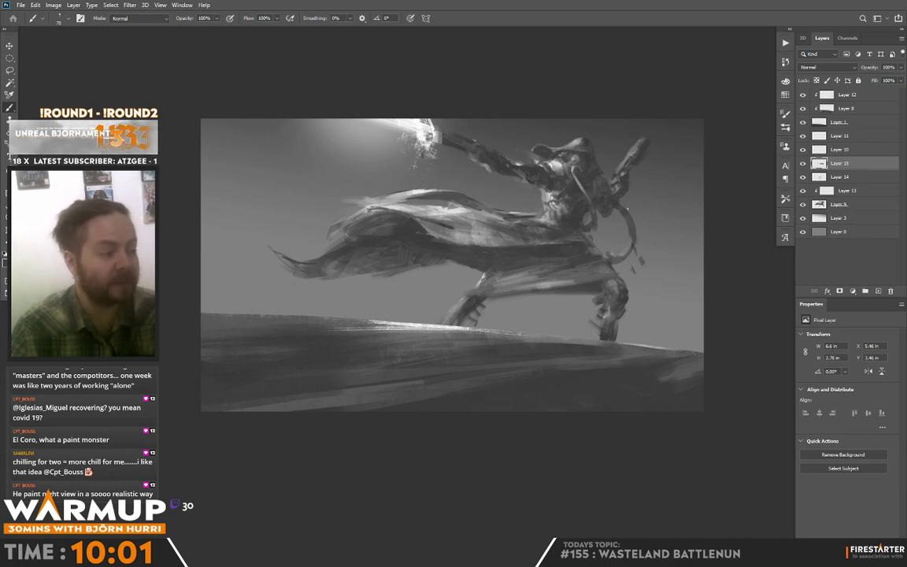
drag(480, 217, 493, 220)
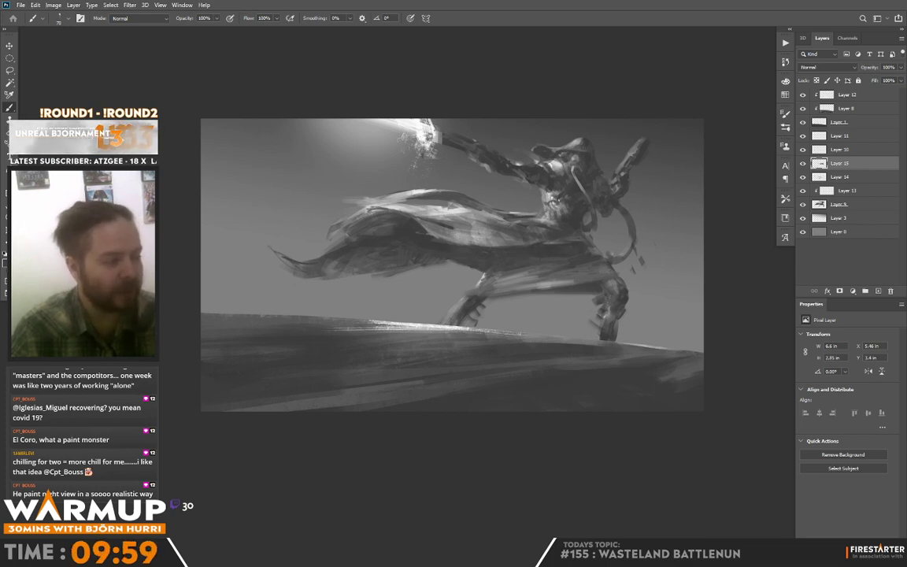
alt+click(565, 209)
drag(550, 197, 554, 206)
alt+click(552, 209)
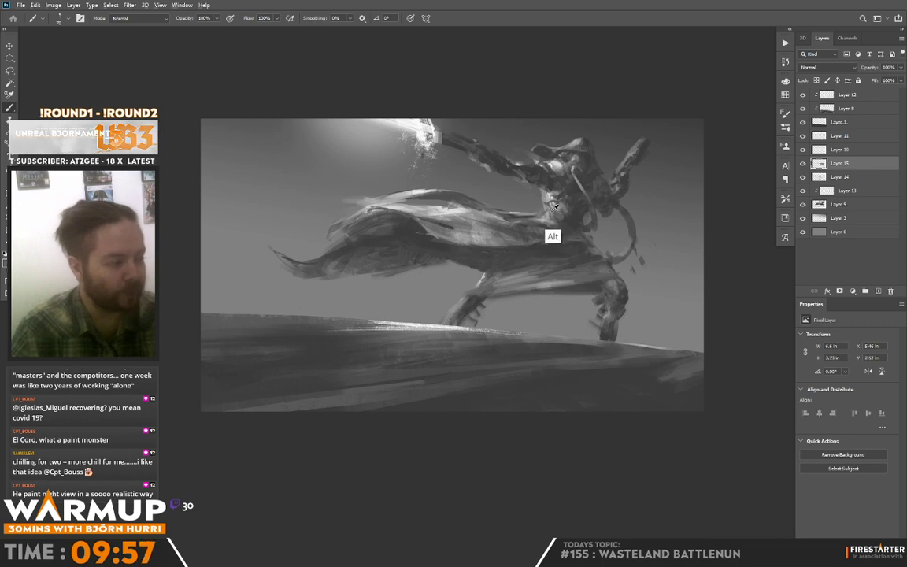
drag(492, 206, 502, 214)
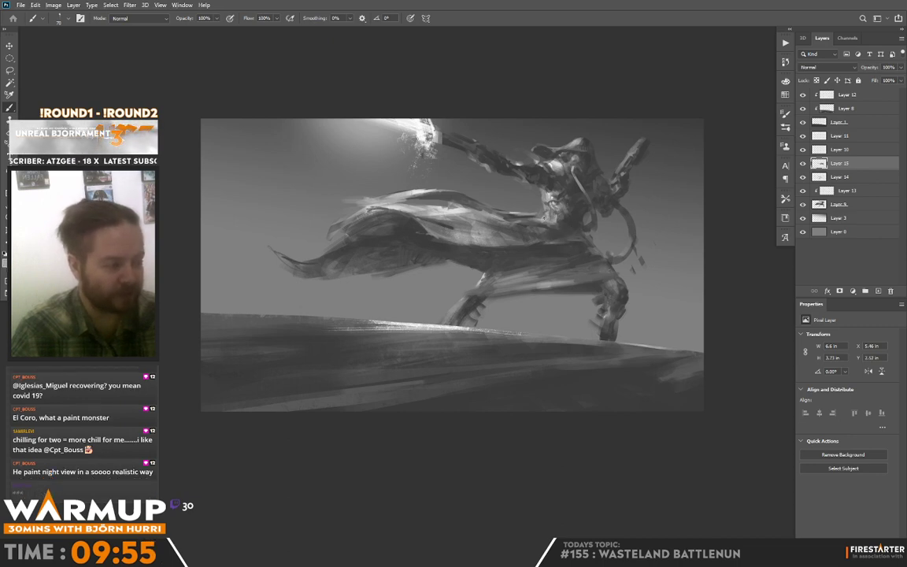
alt+click(498, 207)
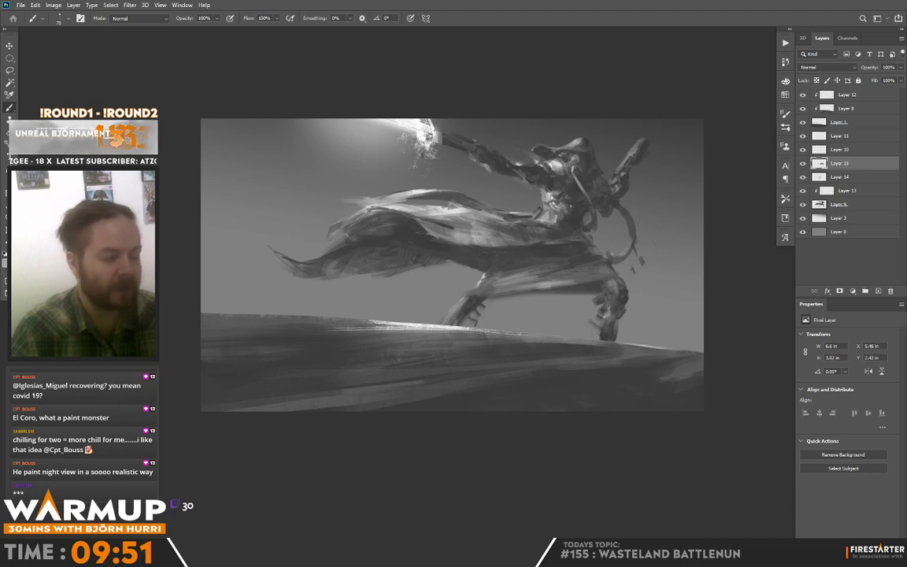
alt+click(564, 221)
alt+click(544, 216)
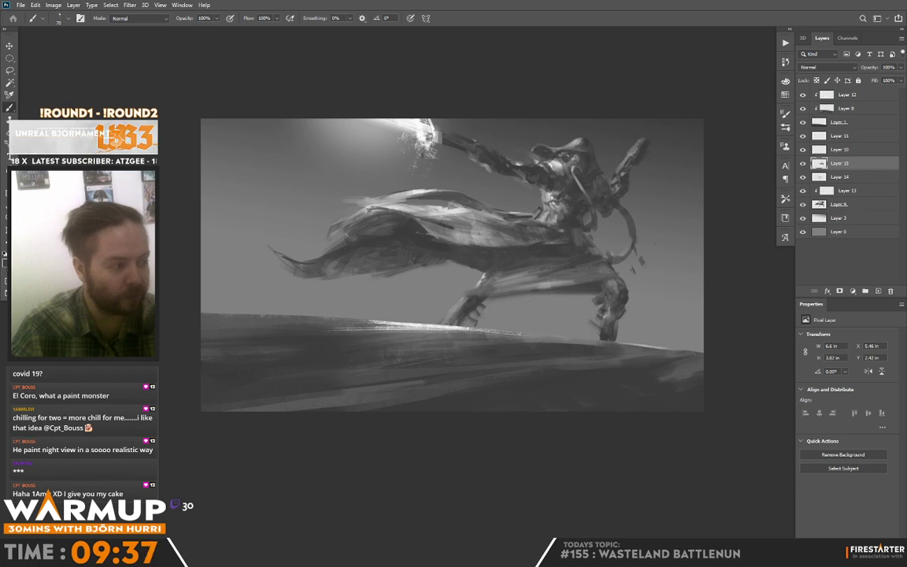
Reshape the back of the hood's crown with greys sampled from the hood
alt+click(581, 153)
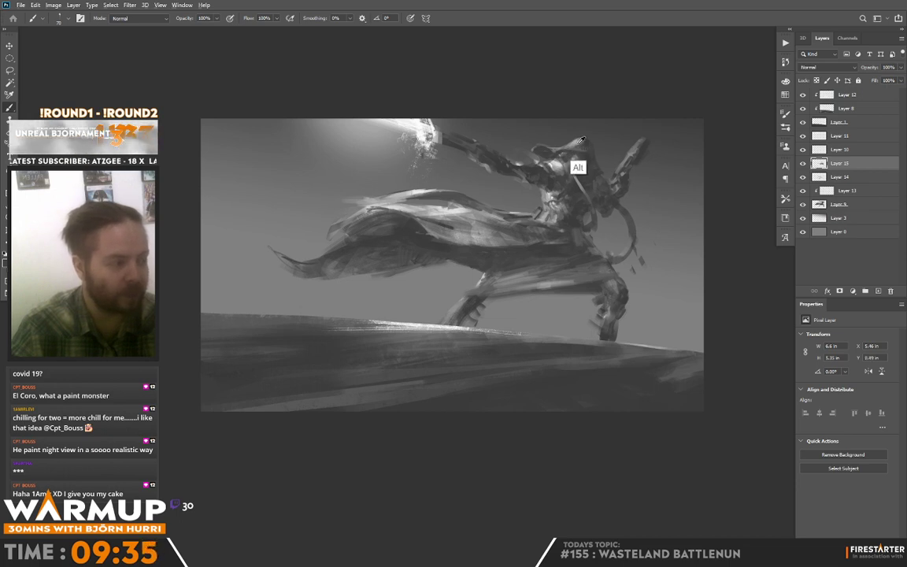
drag(587, 144, 600, 147)
alt+click(593, 153)
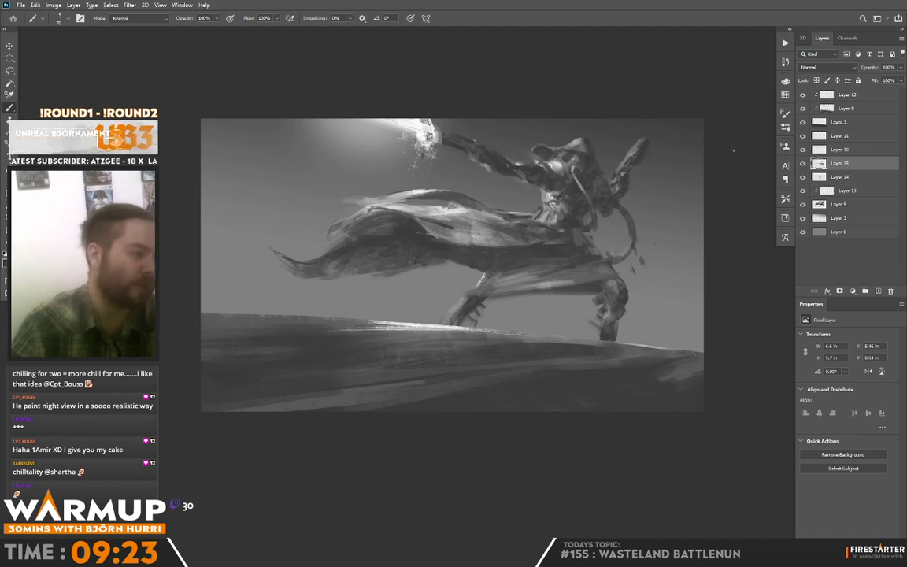
Switch to Sampled Brush 1 3, add a new layer above Layer 15, and refine the raised arm, hood brim and chest edge with sampled greys
right_click(733, 149)
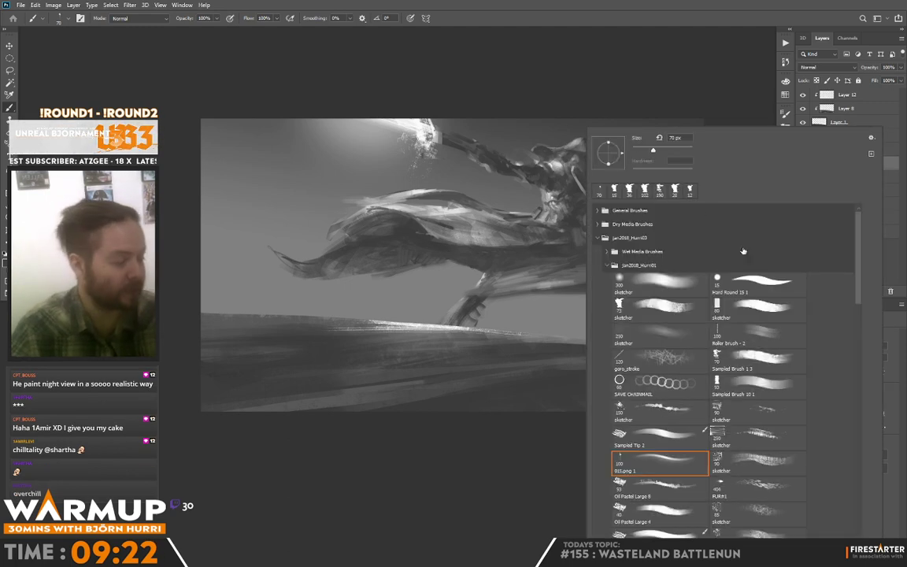
click(770, 364)
click(575, 126)
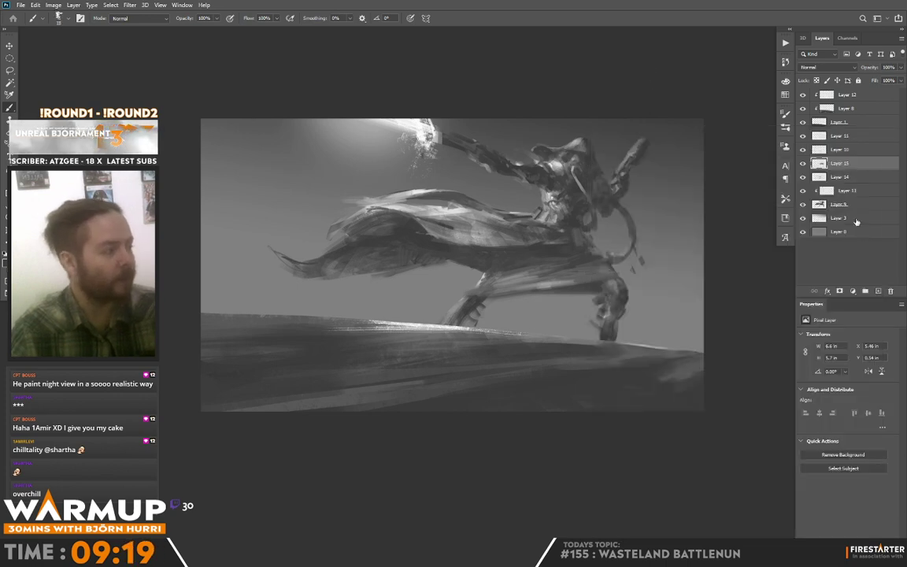
click(878, 292)
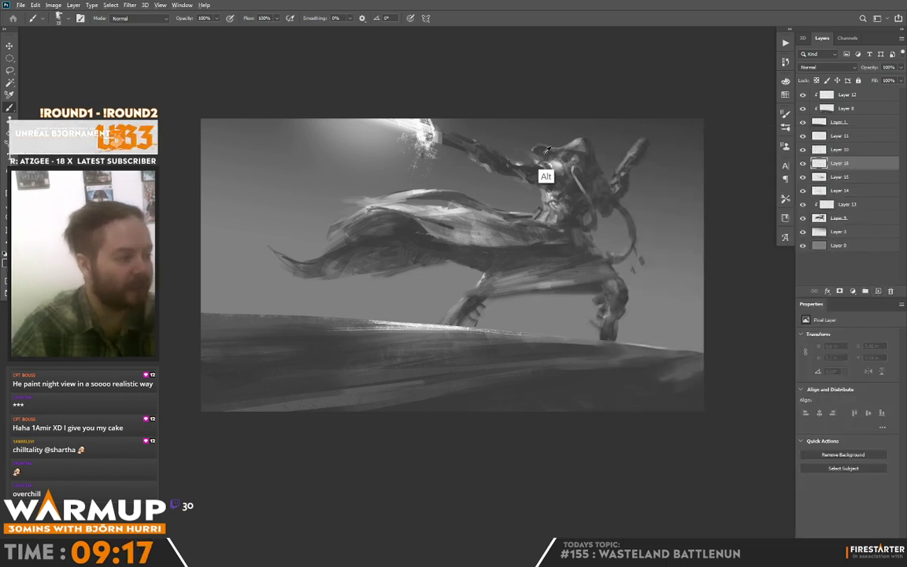
drag(501, 148, 503, 154)
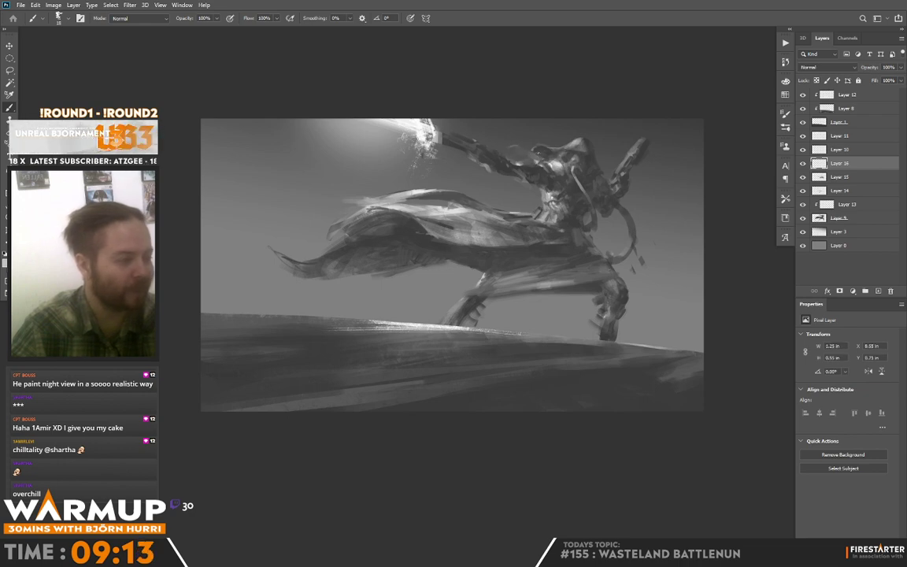
alt+click(543, 151)
mouse_move(545, 152)
mouse_down()
mouse_move(557, 186)
mouse_move(543, 205)
mouse_up()
alt+click(550, 148)
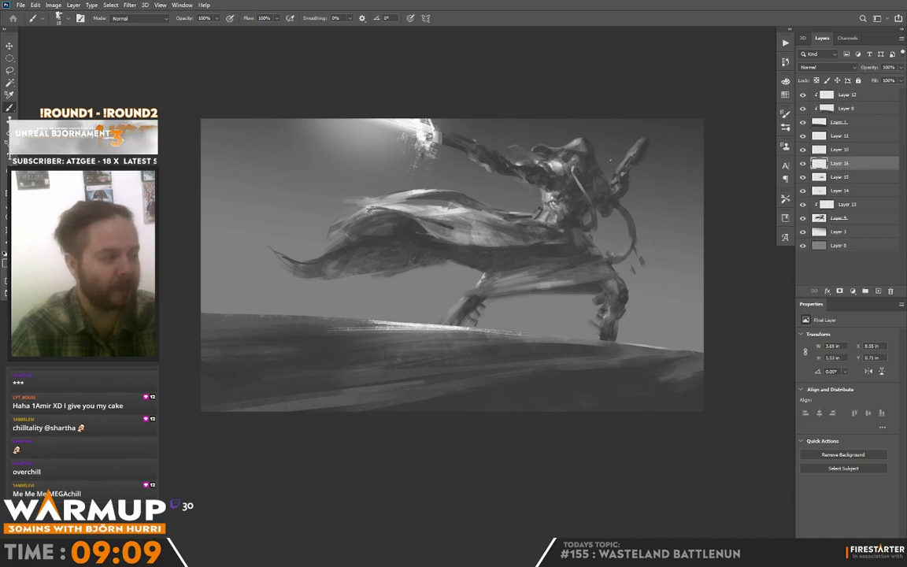
alt+click(476, 300)
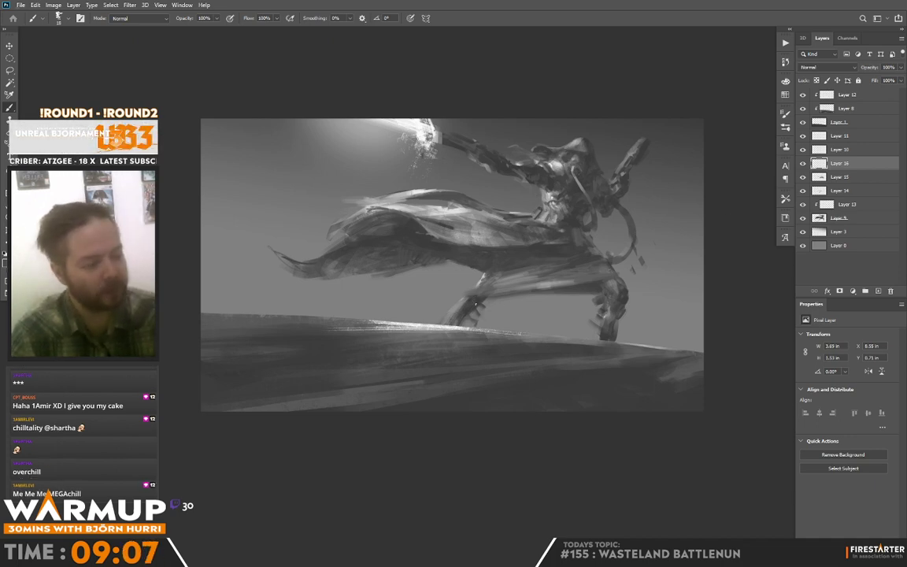
Set the brush size to 70 px and brush a soft grey stroke beneath the coat's lower edge
right_click(557, 217)
click(592, 149)
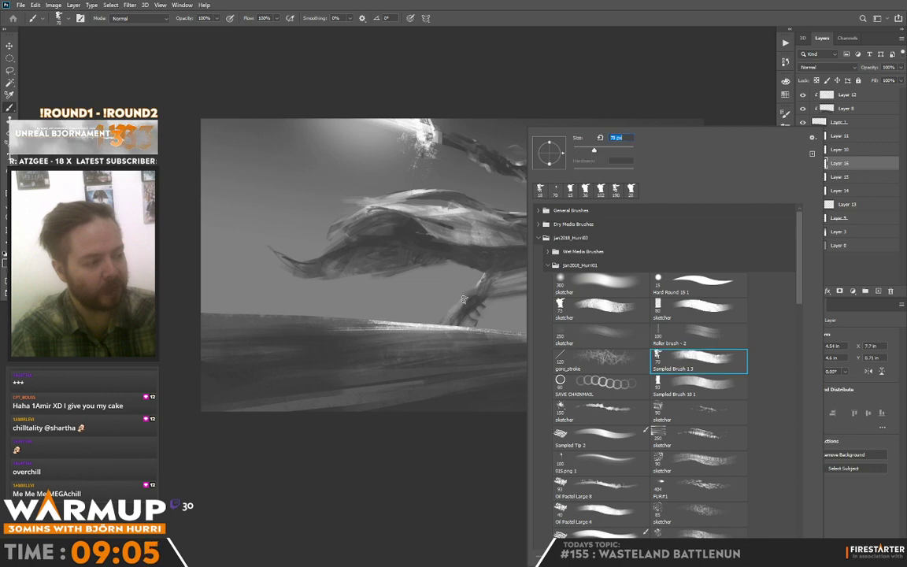
drag(418, 276, 406, 282)
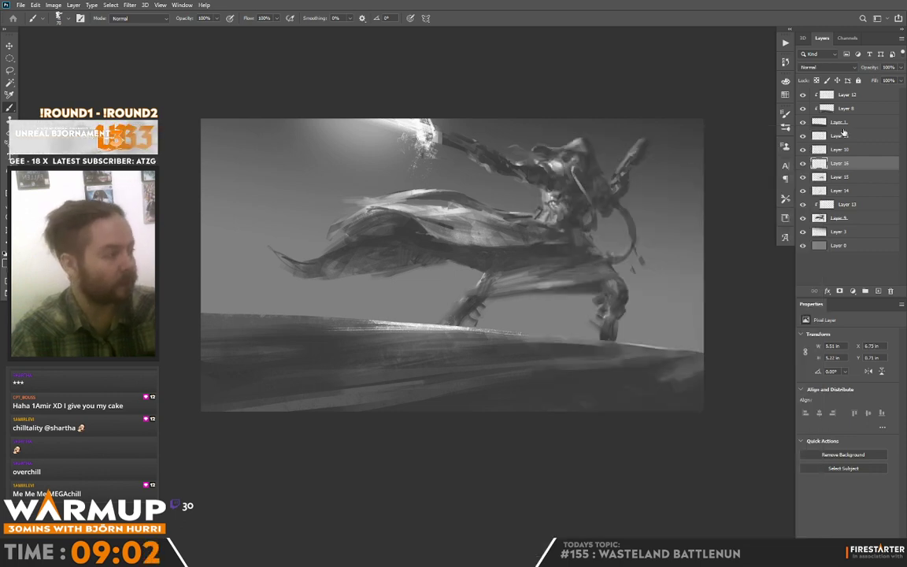
Add a new layer above Layer 11 and brush textured grey dust beneath the coat with the FUR#1 brush
click(856, 137)
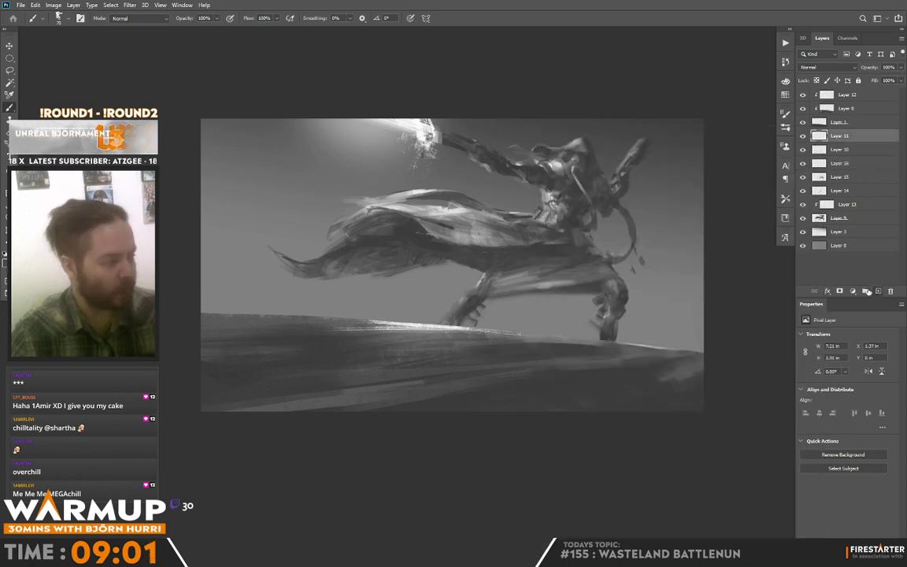
click(879, 291)
right_click(568, 315)
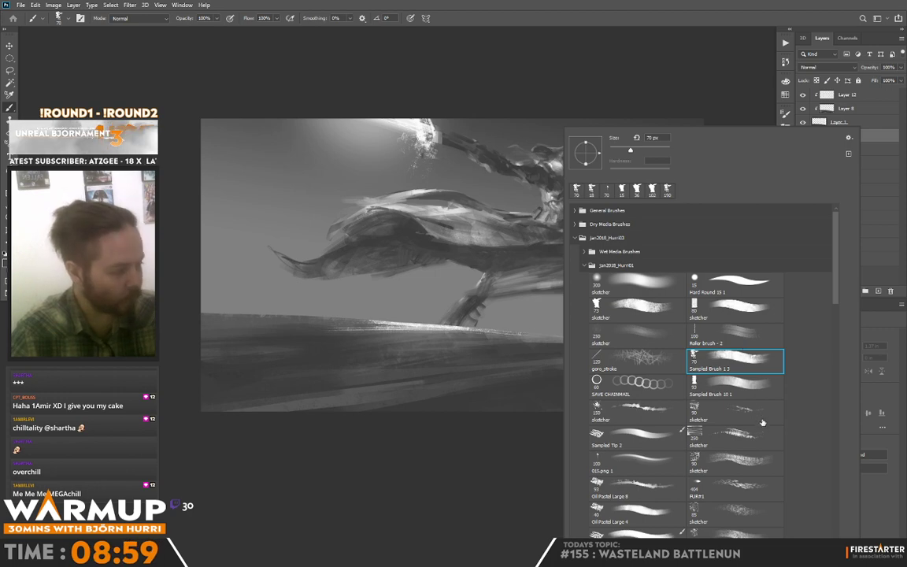
double_click(762, 496)
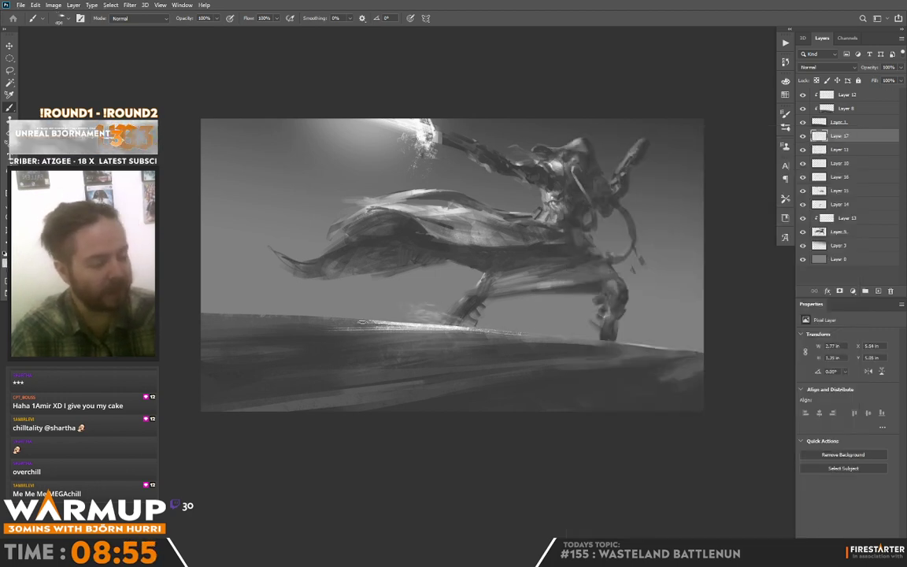
mouse_move(361, 321)
mouse_down()
mouse_move(442, 298)
mouse_move(399, 307)
mouse_move(466, 320)
mouse_move(377, 320)
mouse_up()
alt+click(457, 319)
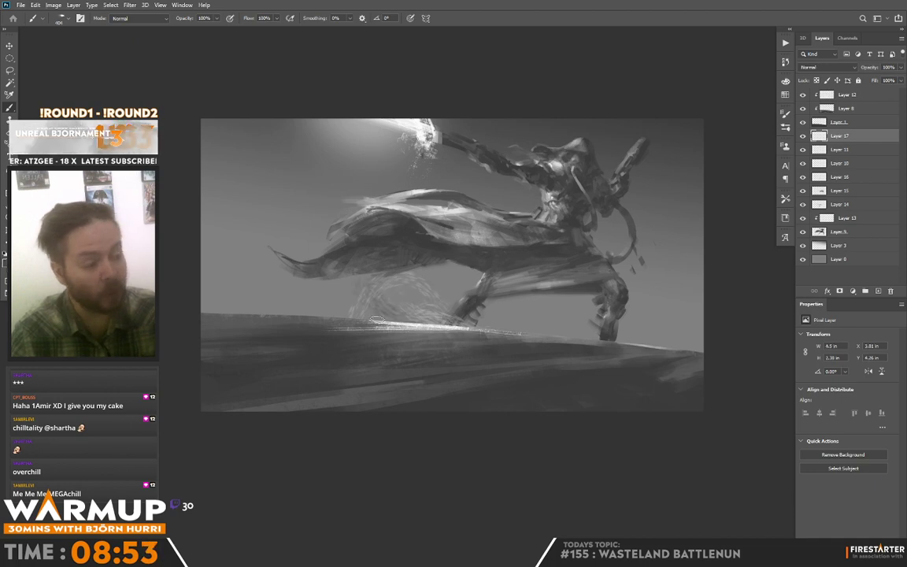
mouse_move(345, 281)
mouse_down()
mouse_move(299, 280)
mouse_move(303, 311)
mouse_move(276, 310)
mouse_move(222, 275)
mouse_move(299, 272)
mouse_up()
Switch to the speckled 90 px sketcher preset and build up a grey dust cloud behind the coat's tail, resampling the grey
right_click(363, 281)
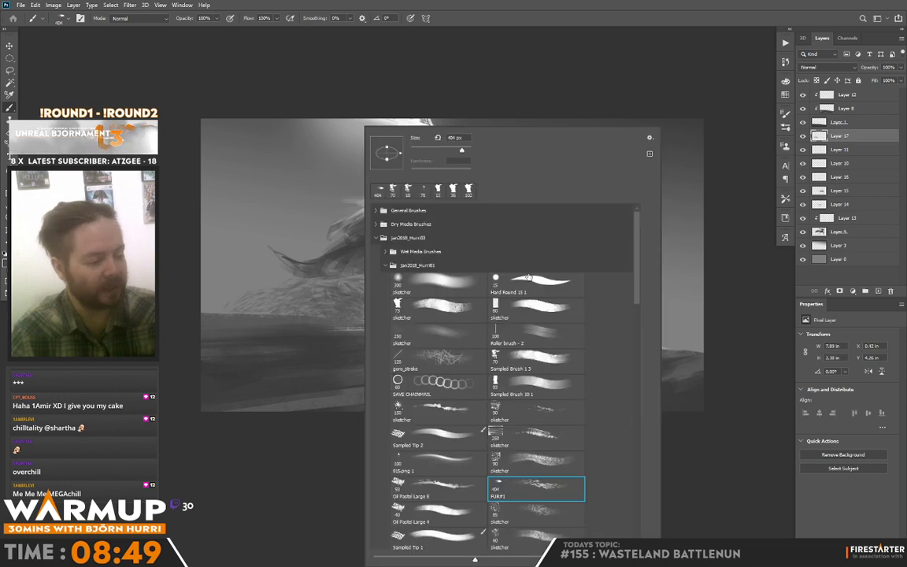
click(536, 463)
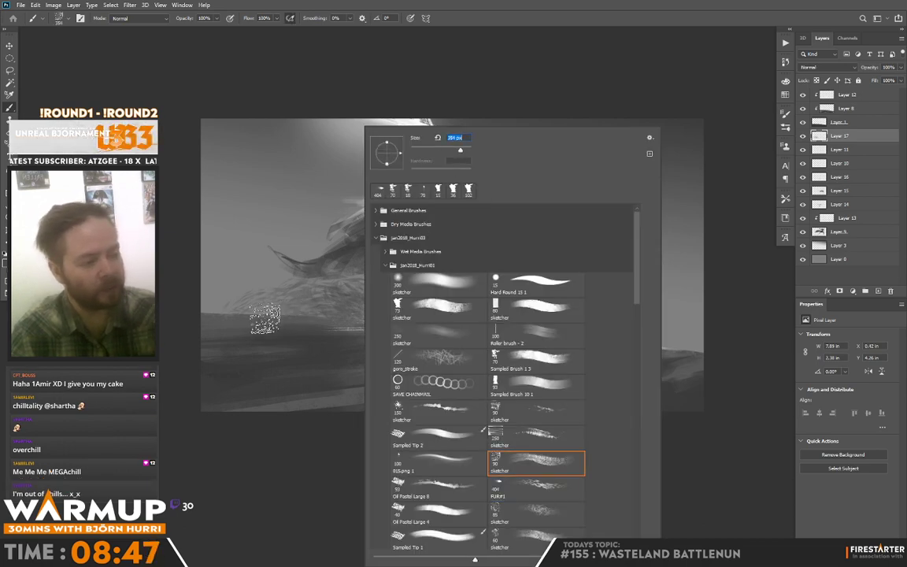
drag(236, 306, 300, 270)
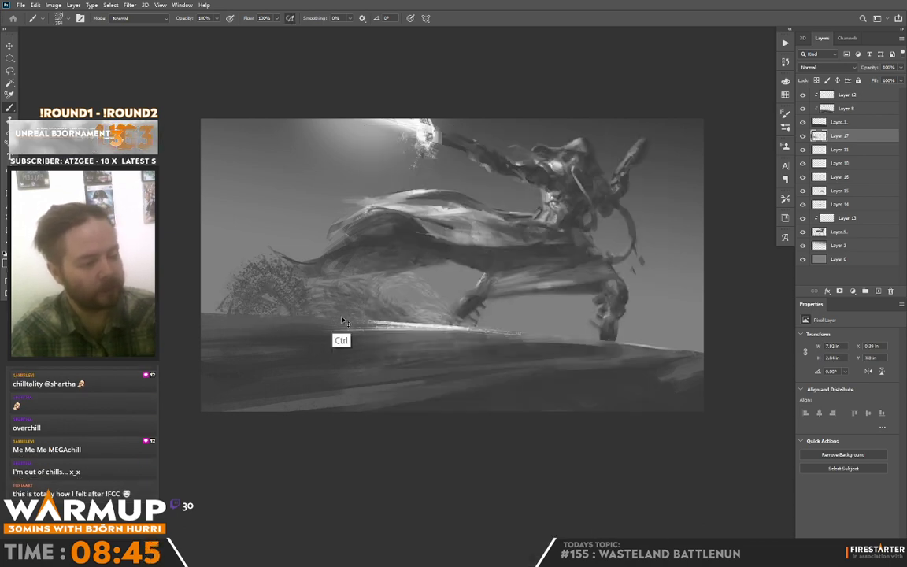
key(ctrl+z)
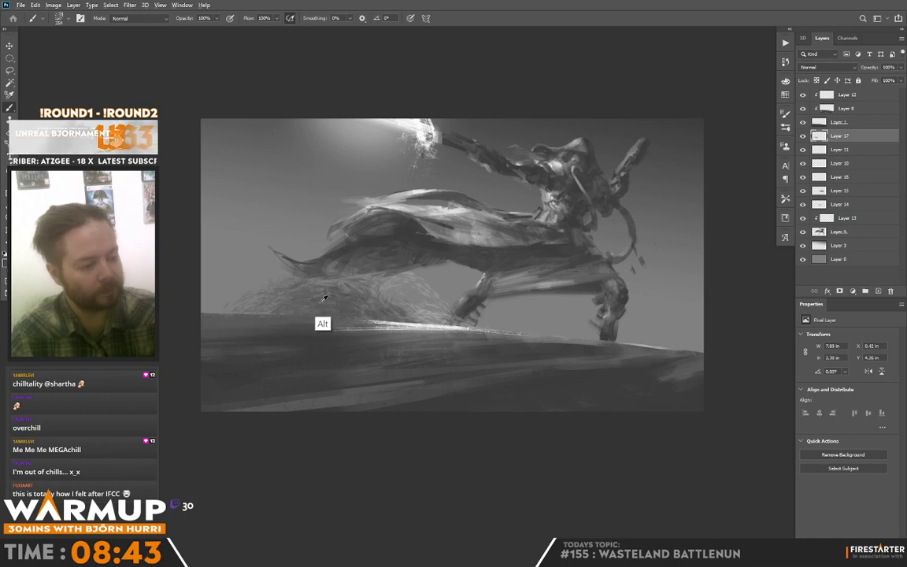
alt+click(322, 301)
mouse_move(295, 292)
mouse_down()
mouse_move(244, 277)
mouse_move(269, 270)
mouse_move(216, 248)
mouse_up()
alt+click(251, 254)
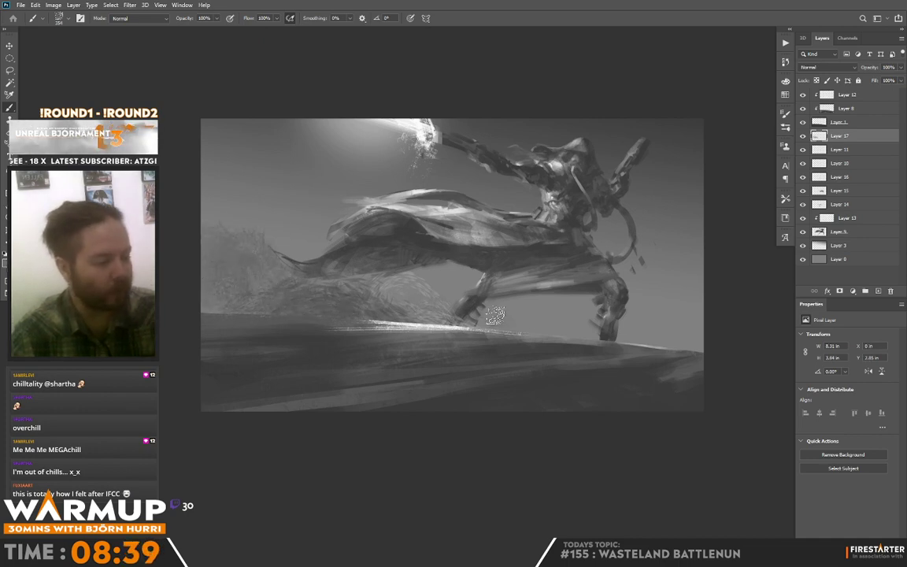
Brush speckled dust between the legs and around the front foot with sampled greys
drag(475, 327, 530, 330)
alt+click(482, 305)
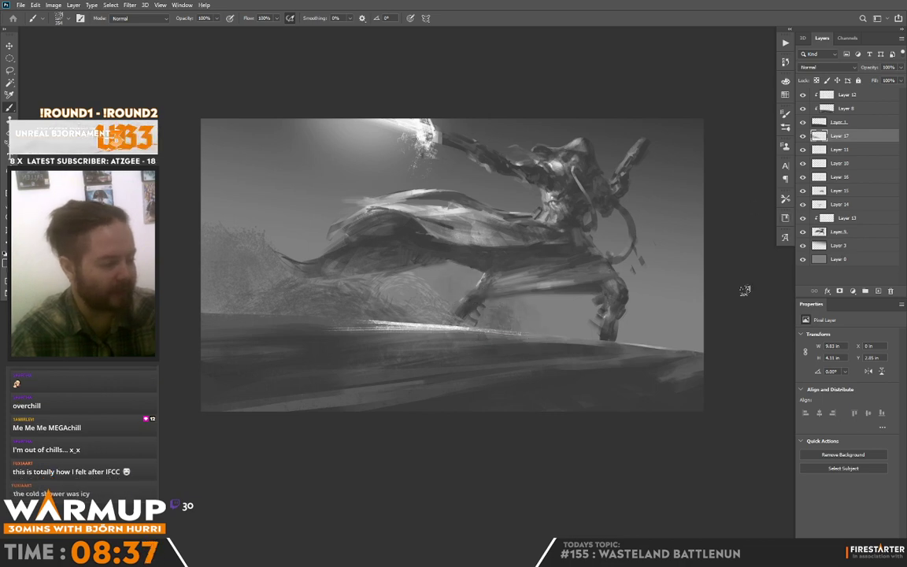
drag(482, 304, 547, 315)
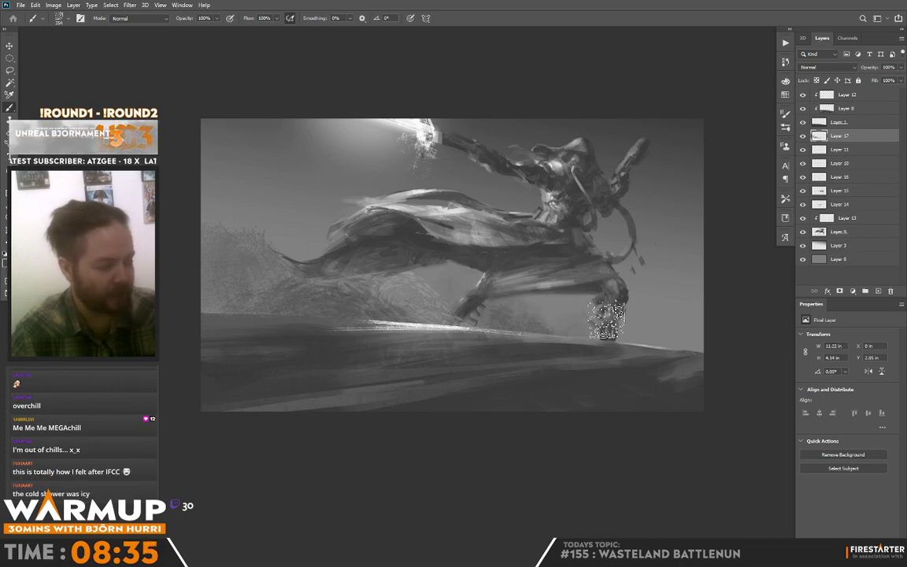
key(e)
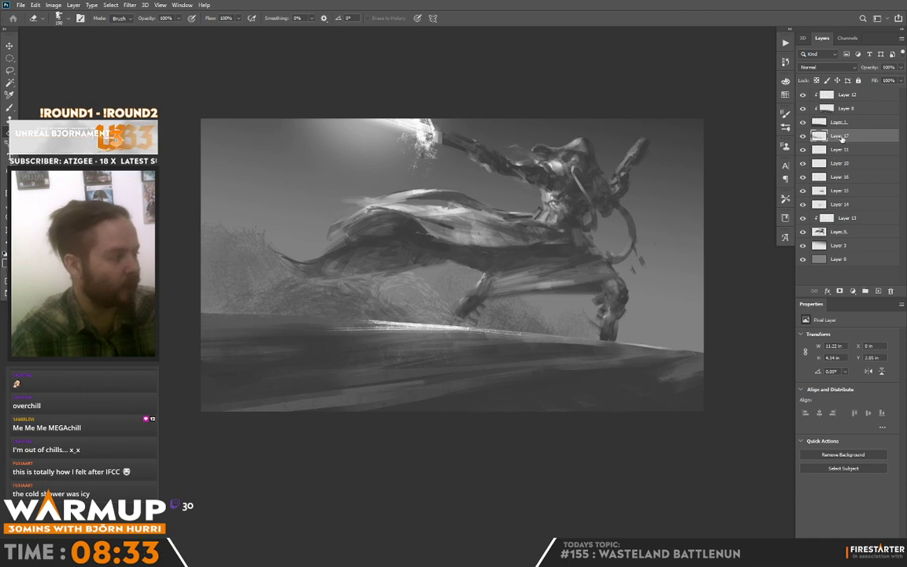
Move the dust layer, Layer 17, directly above Layer 3 and touch up the dust around the coat's tail
mouse_move(840, 139)
mouse_down()
mouse_move(846, 256)
mouse_move(844, 236)
mouse_up()
key(b)
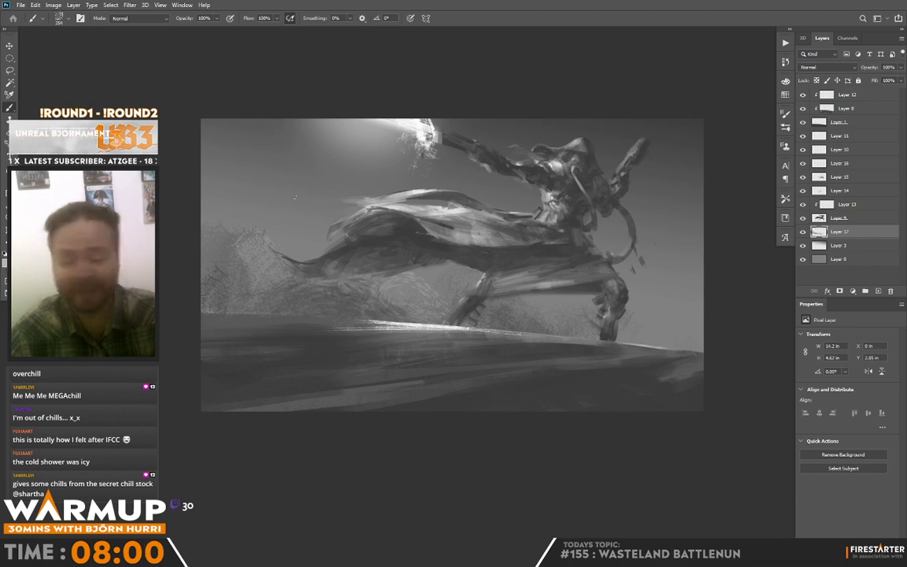
key(e)
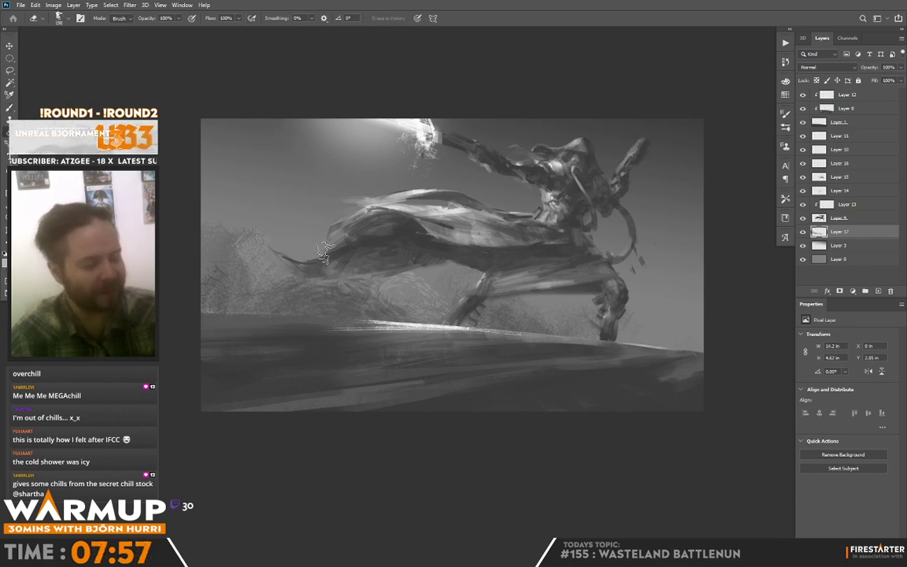
key(b)
drag(292, 266, 326, 259)
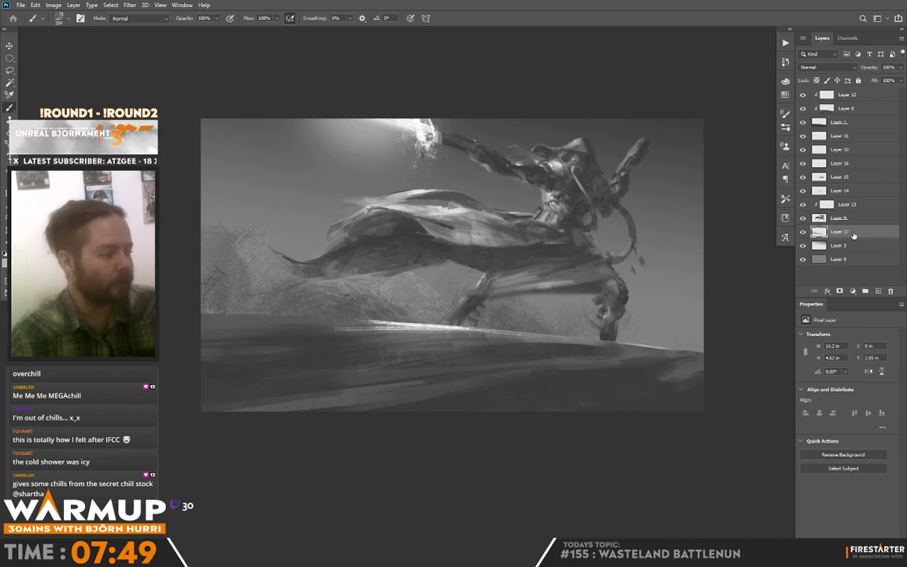
Add a new layer above Layer 17 and vary the sky around the figure with sampled greys, using the 250 px sketcher preset enlarged to 495 px
click(877, 292)
right_click(580, 236)
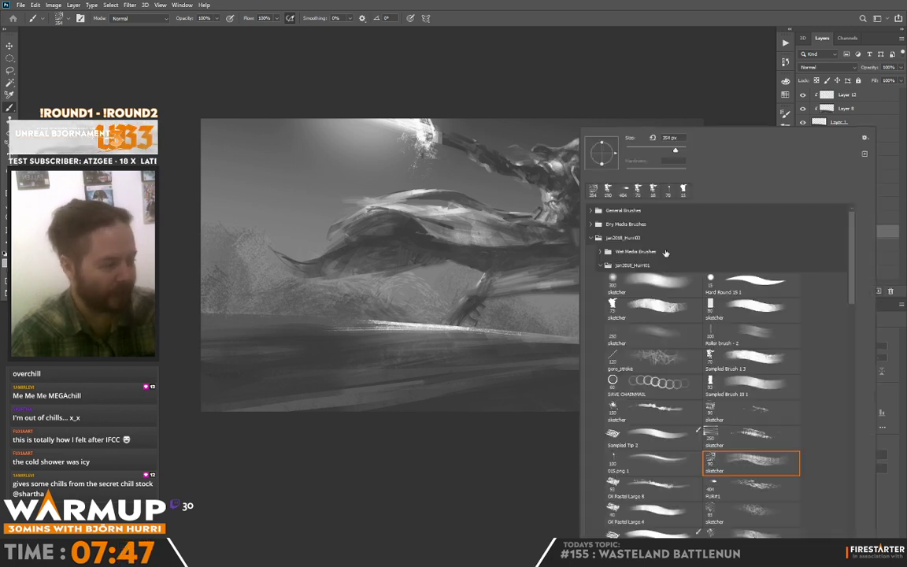
click(687, 338)
drag(672, 149, 681, 150)
alt+click(564, 162)
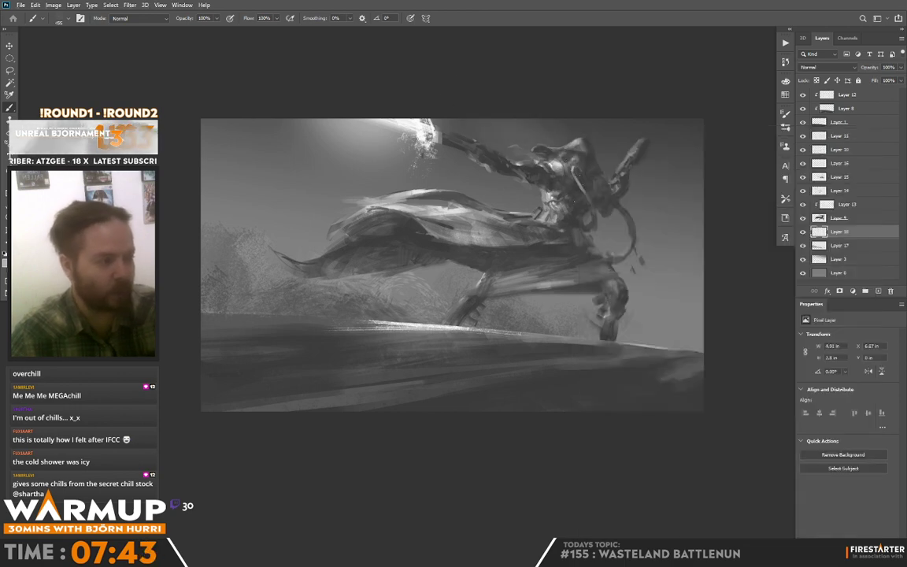
alt+click(622, 167)
drag(649, 230, 677, 189)
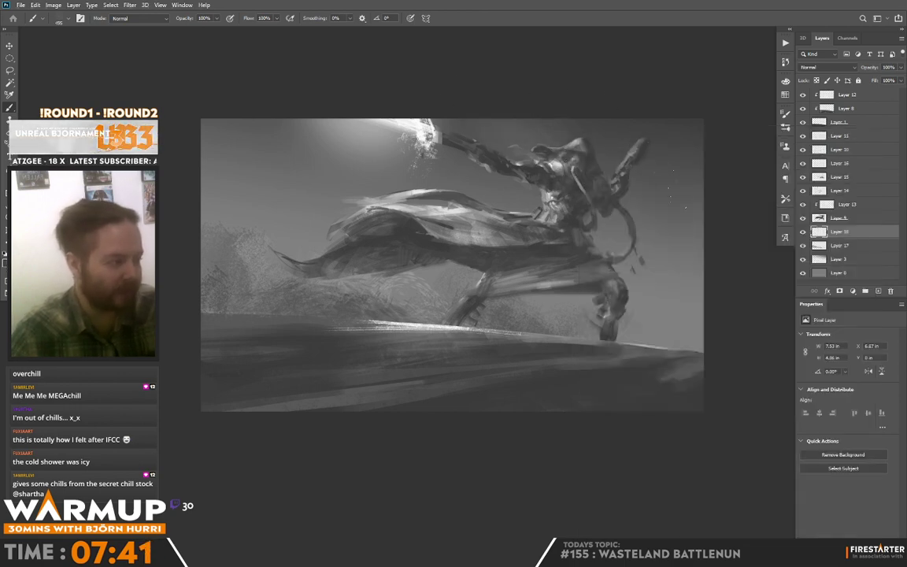
alt+click(365, 137)
mouse_move(288, 105)
mouse_down()
mouse_move(323, 130)
mouse_move(273, 163)
mouse_up()
Switch to the 80 px sketcher preset, enlarge it to 187 px and brush diagonal grey streaks across the sky above the coat
alt+click(465, 171)
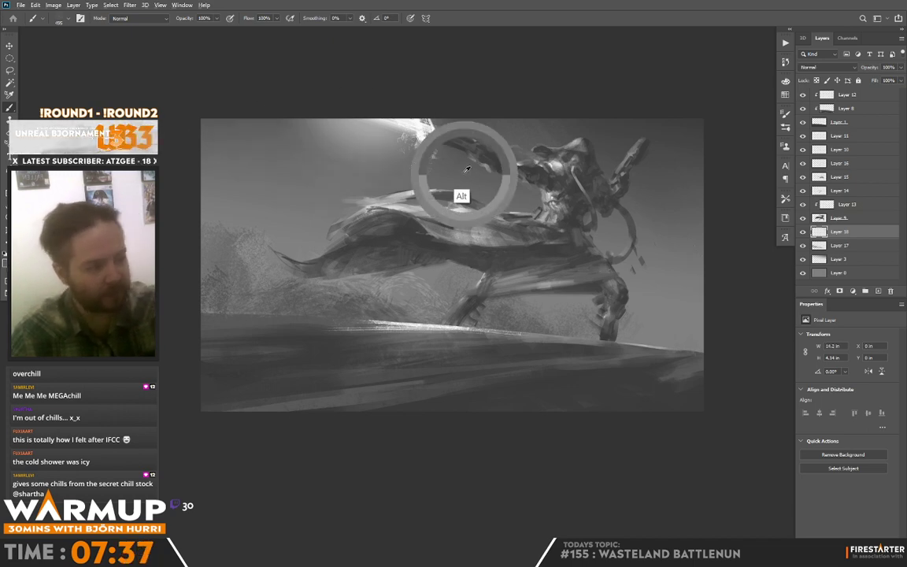
right_click(441, 189)
click(581, 304)
drag(470, 156, 485, 153)
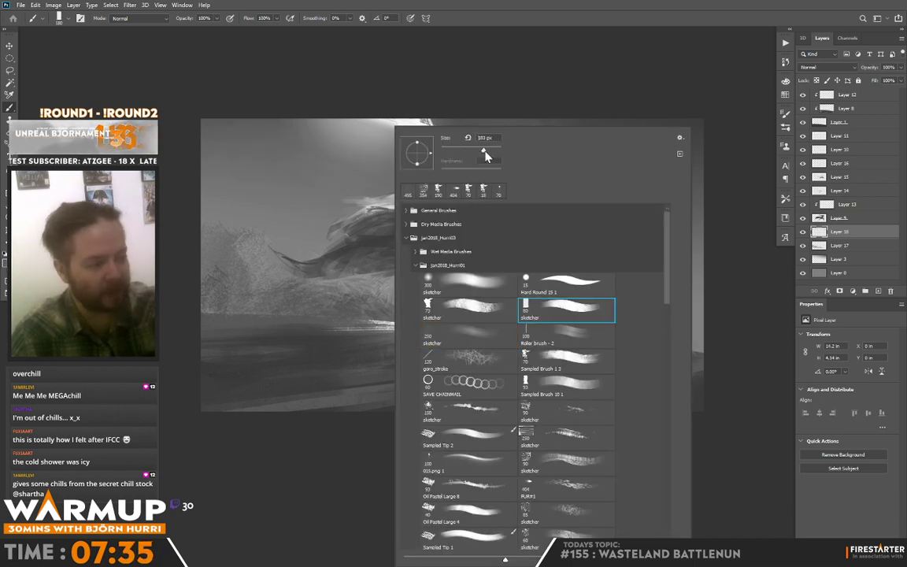
drag(229, 99, 352, 157)
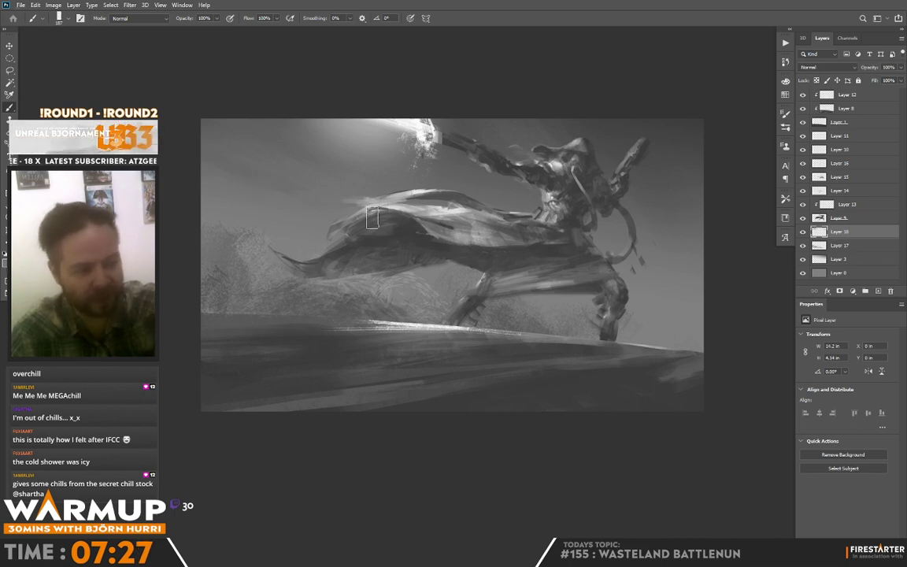
key(alt)
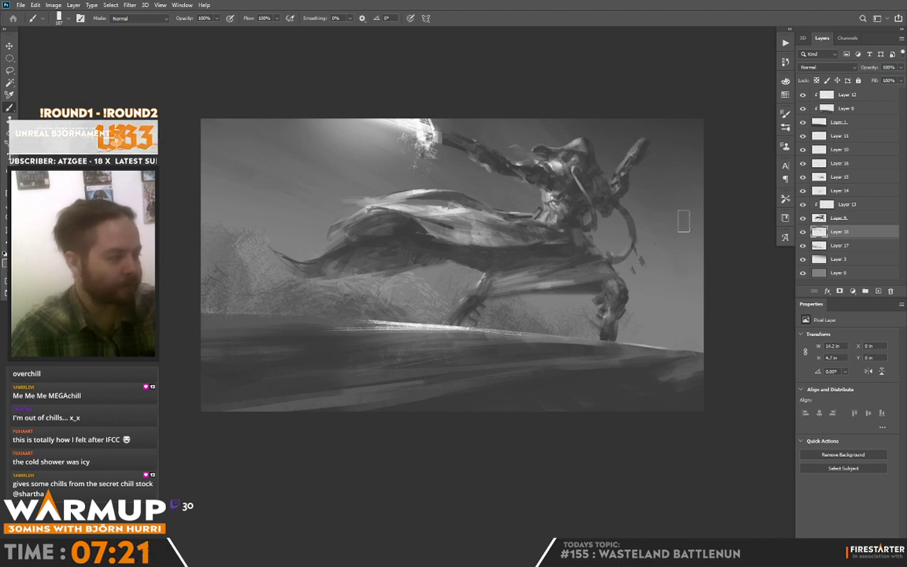
Paint sampled greys into the background beside the front leg and up past the hanging hose
alt+click(668, 316)
drag(667, 314, 658, 283)
mouse_move(671, 320)
mouse_down()
mouse_move(649, 264)
mouse_move(670, 247)
mouse_up()
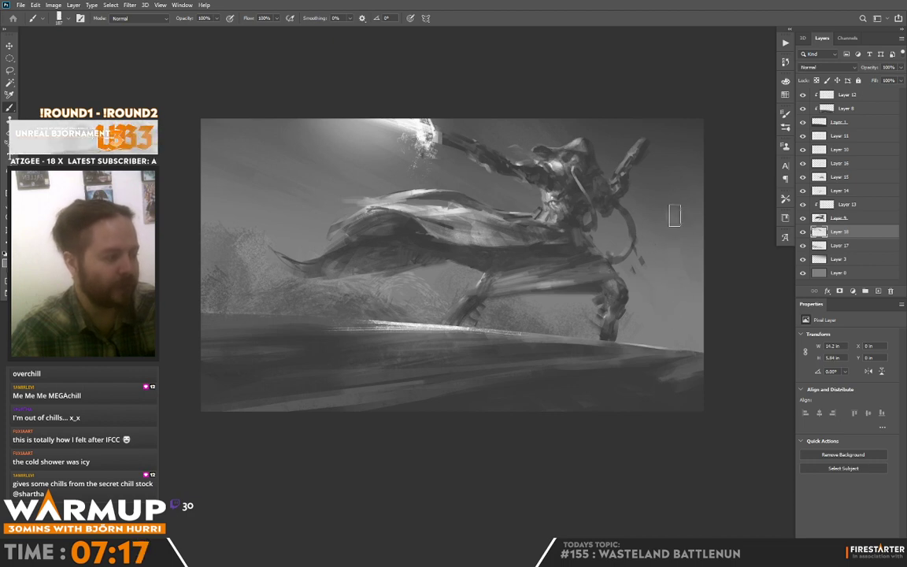
alt+click(676, 190)
drag(658, 168, 671, 241)
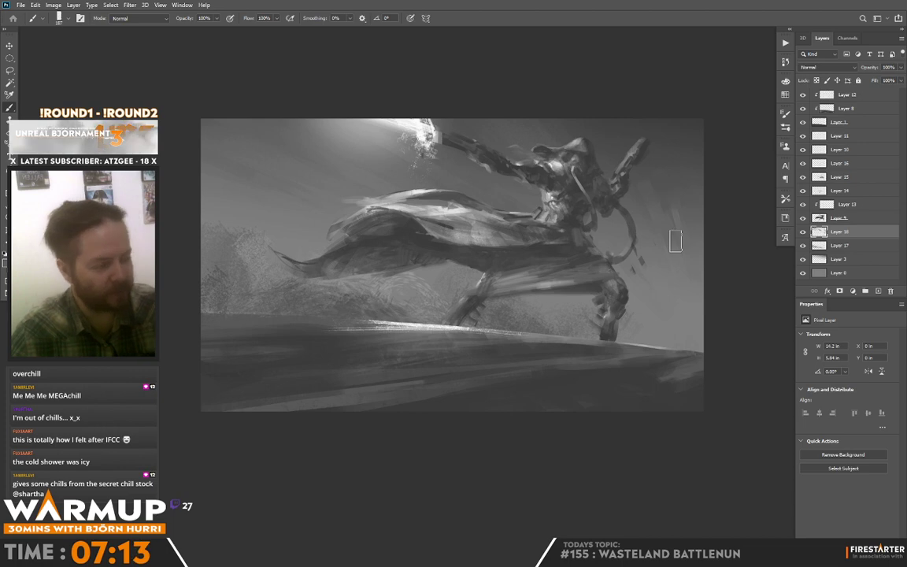
Enlarge the brush and add broader strokes of sampled grey to the sky beside the raised arm opposite the glowing weapon
right_click(669, 239)
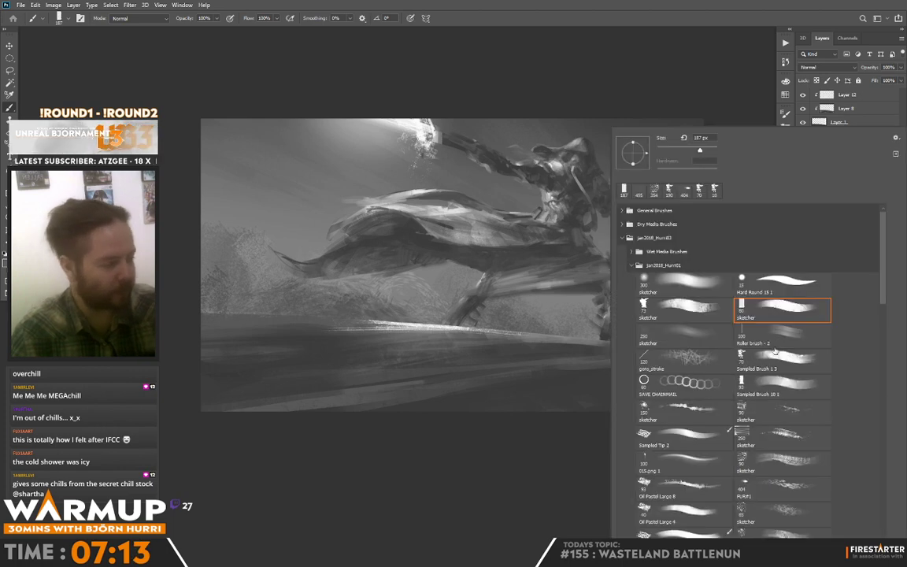
click(705, 150)
click(715, 77)
alt+click(660, 187)
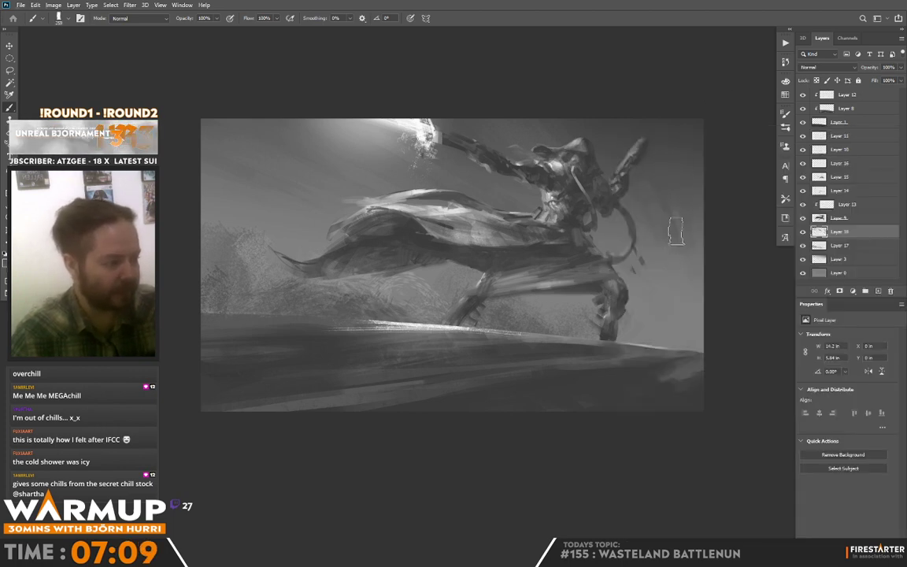
alt+click(658, 159)
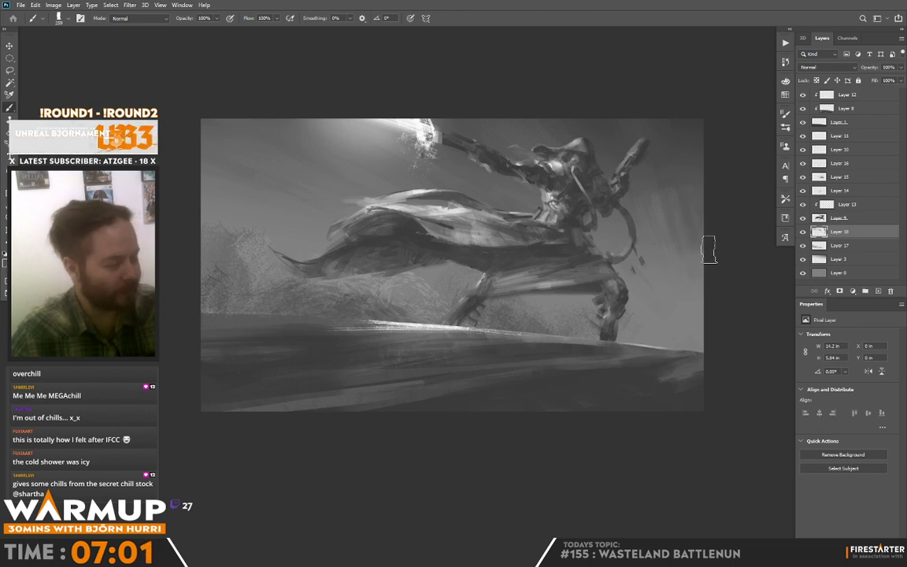
key(e)
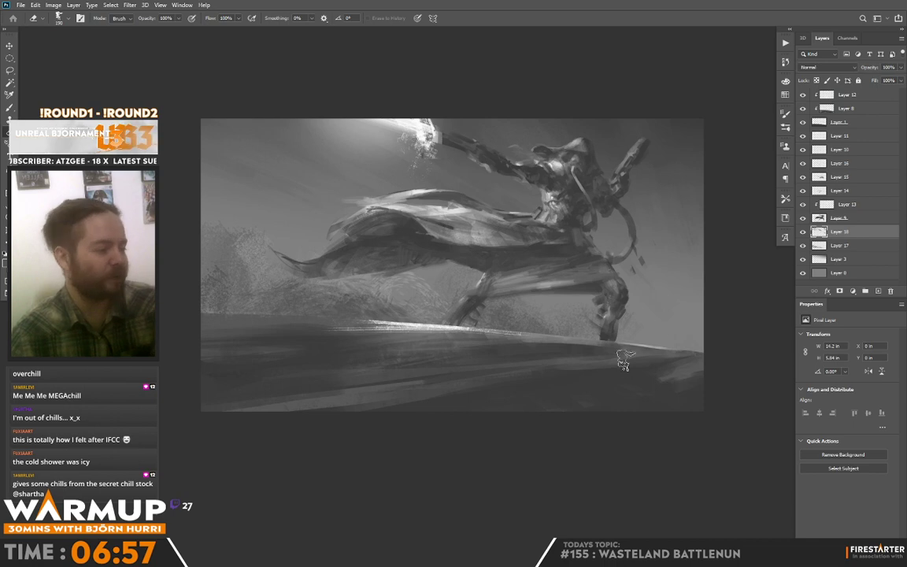
key(b)
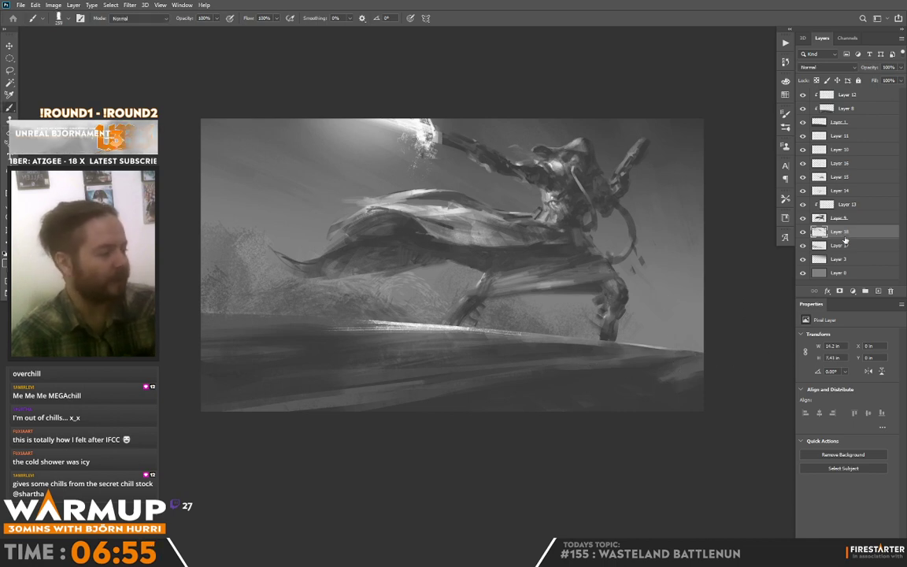
Select Layer 17 and blend the dust beneath the coat and the background along the coat's upper edge
click(842, 245)
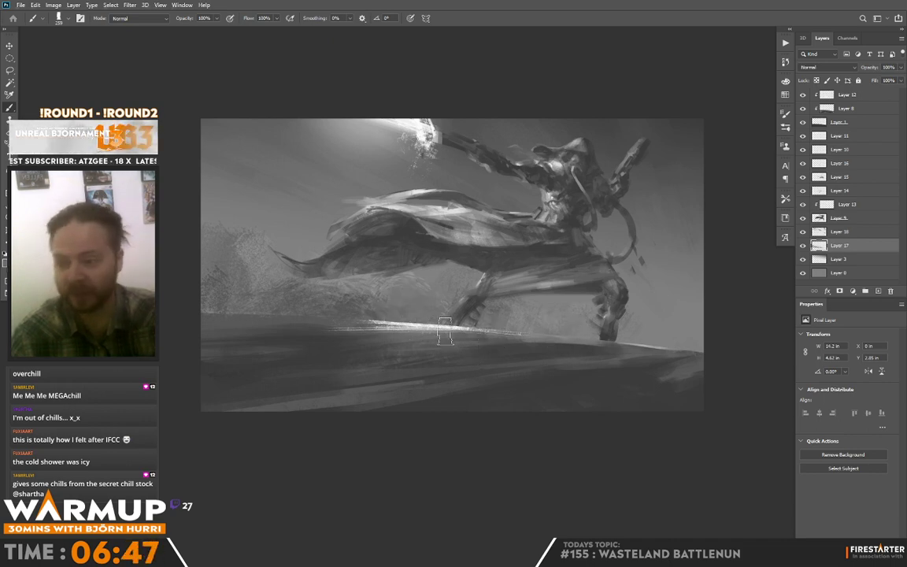
alt+click(405, 213)
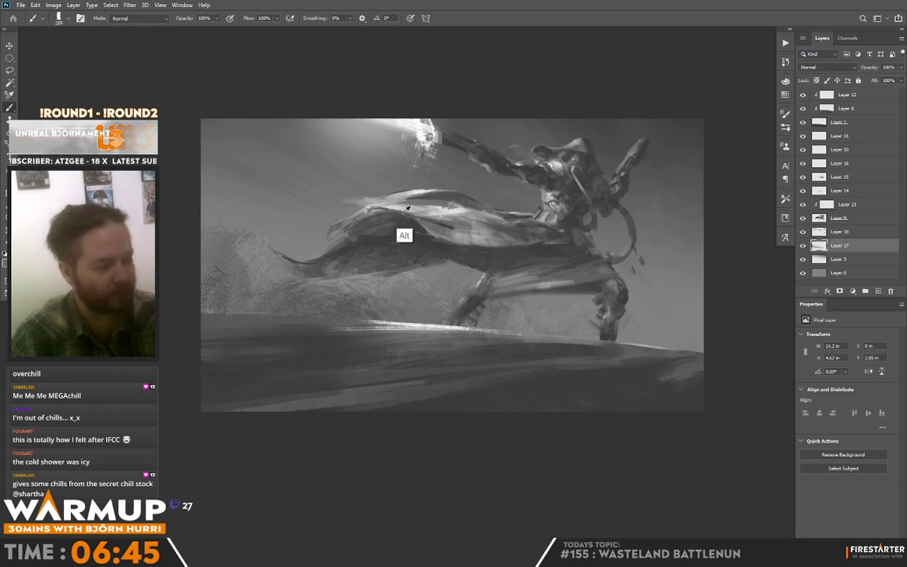
drag(418, 186, 399, 205)
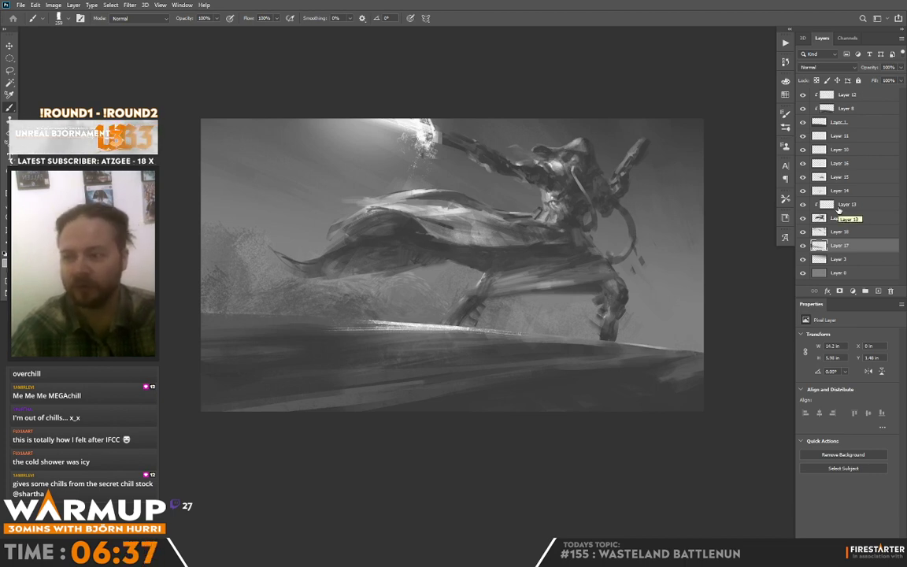
Check the contents of Layers 11, 10 and 16 by toggling their visibility, and add a new layer above Layer 16
click(850, 139)
click(803, 137)
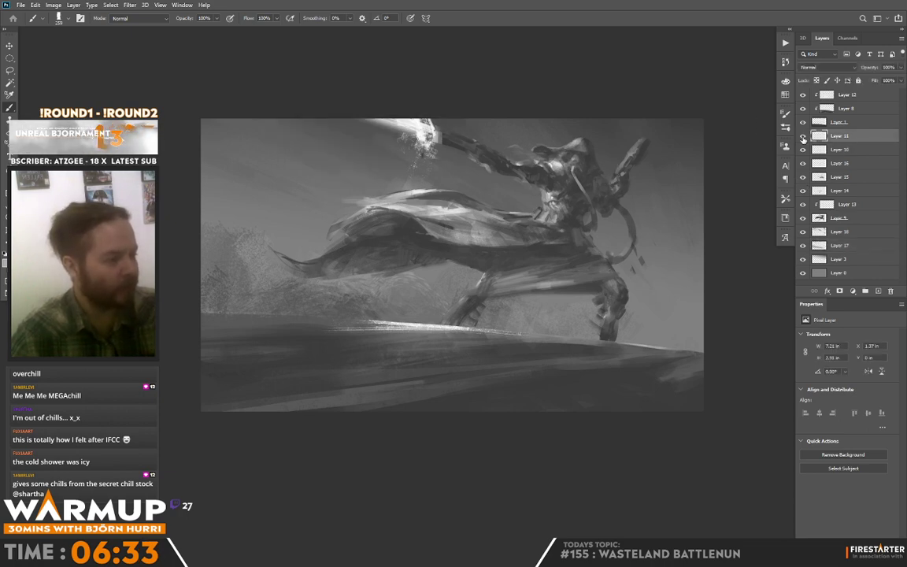
click(803, 137)
click(809, 164)
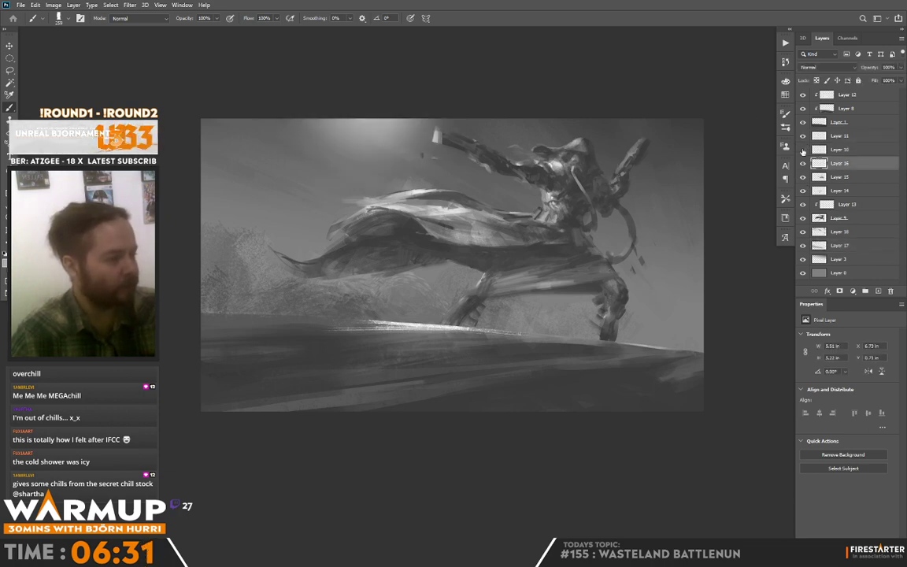
click(803, 163)
click(803, 163)
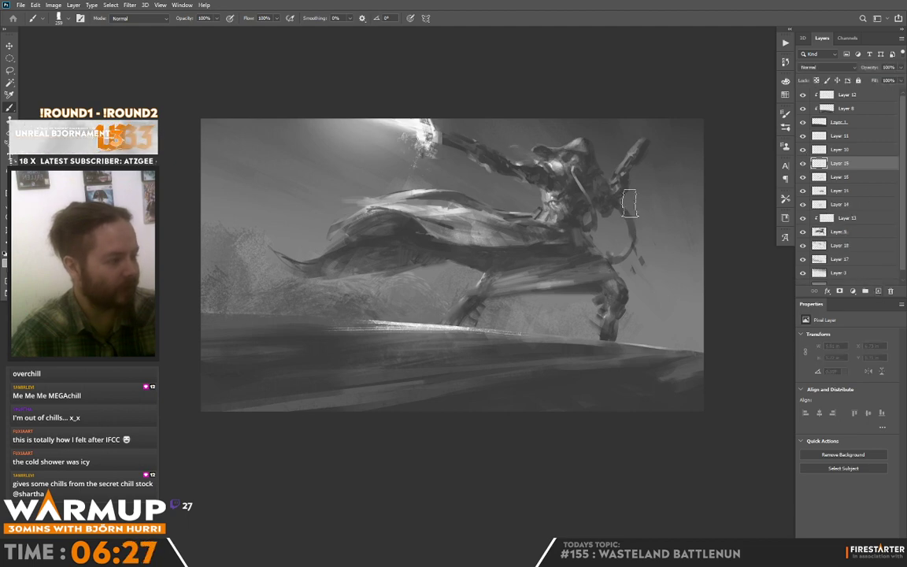
Paint small bright highlights on the mask's eyes, reducing the brush to 14 px, and trim them with the eraser
right_click(612, 127)
click(524, 155)
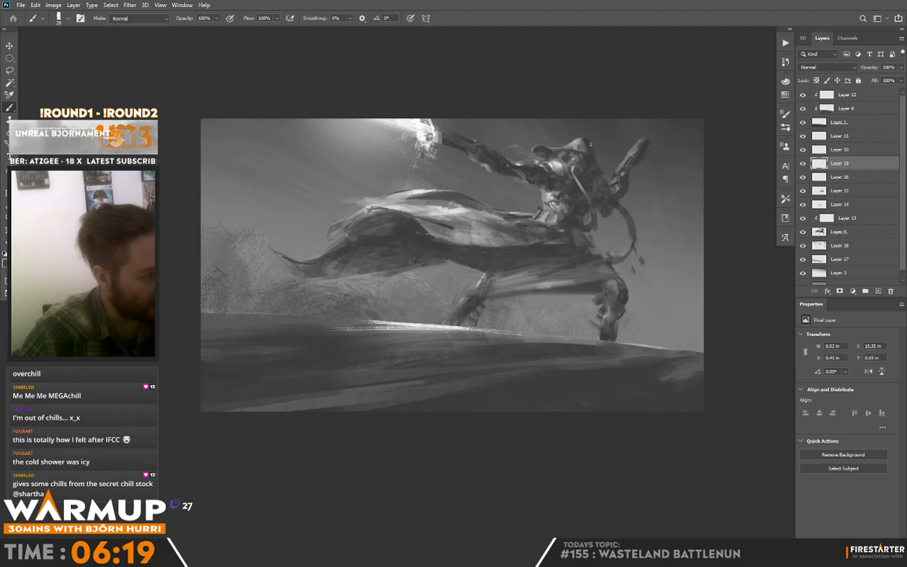
drag(580, 155, 581, 155)
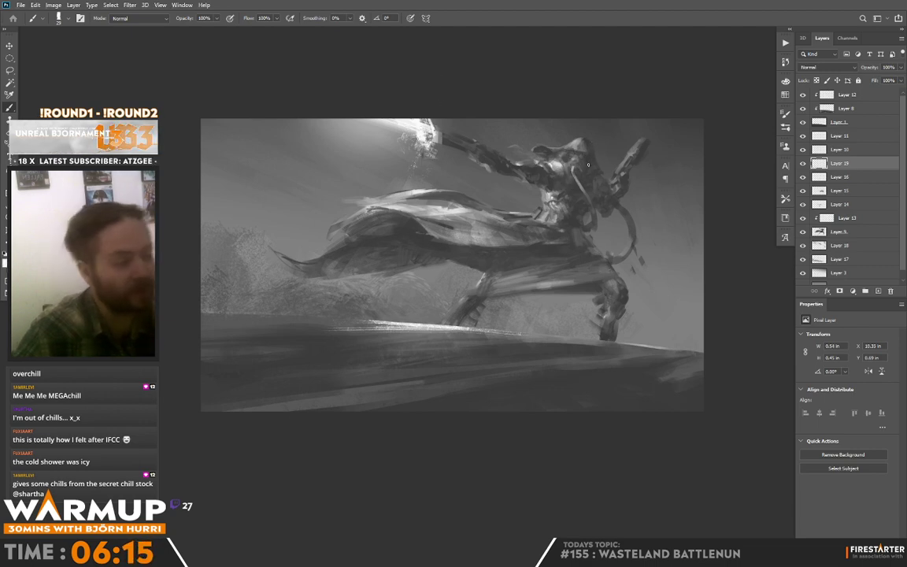
right_click(618, 148)
drag(639, 149, 637, 149)
click(581, 147)
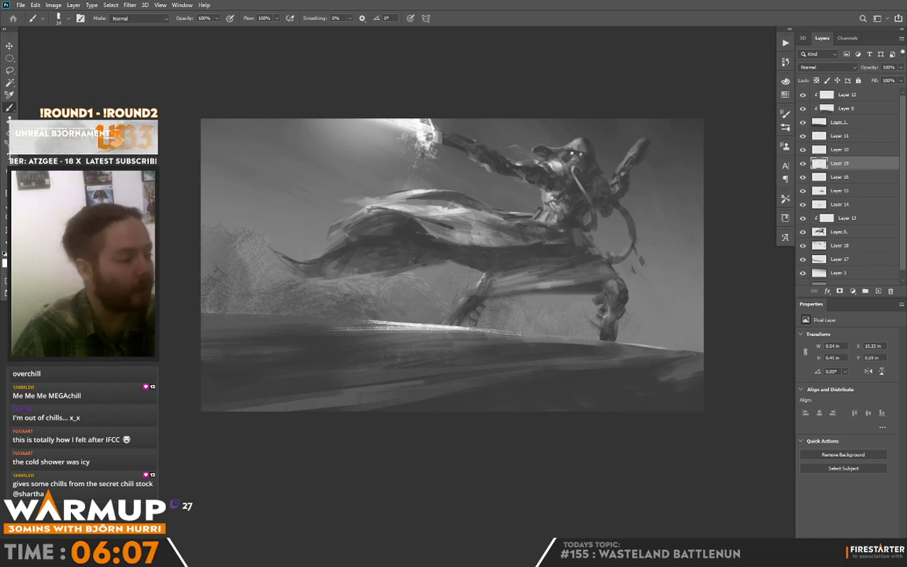
key(e)
drag(584, 152, 583, 156)
key(b)
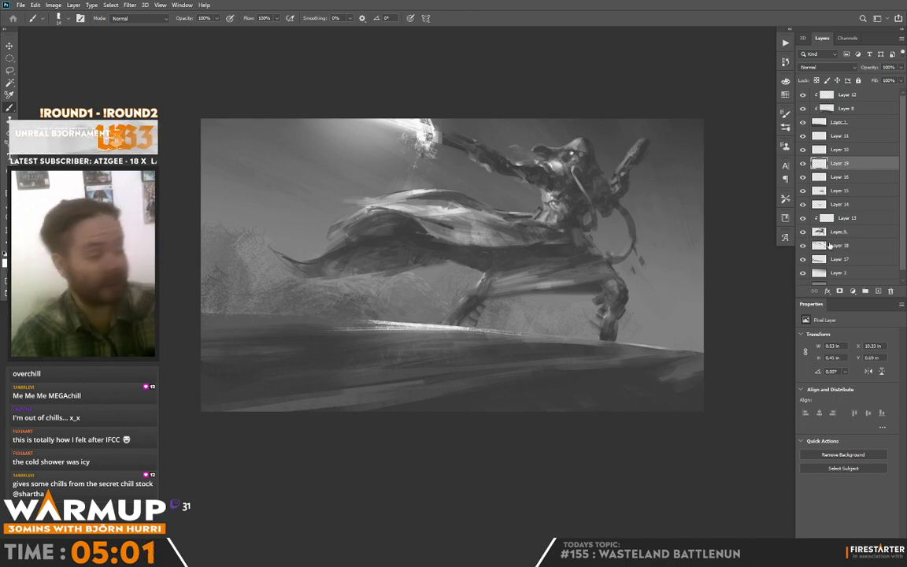
Add a new layer above Layer 19, paint sampled dark grey beneath the coat with a textured sketcher brush, and trim it with the eraser
click(878, 292)
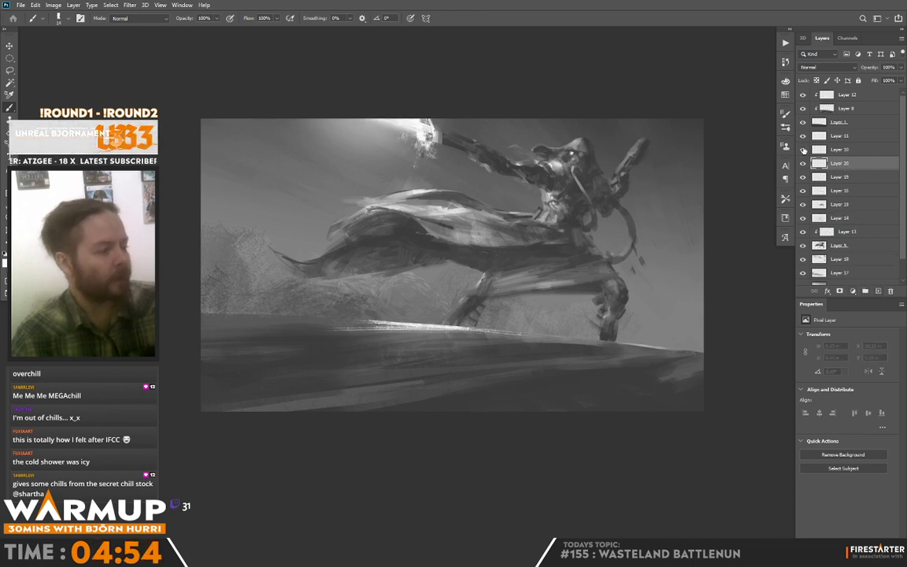
right_click(535, 281)
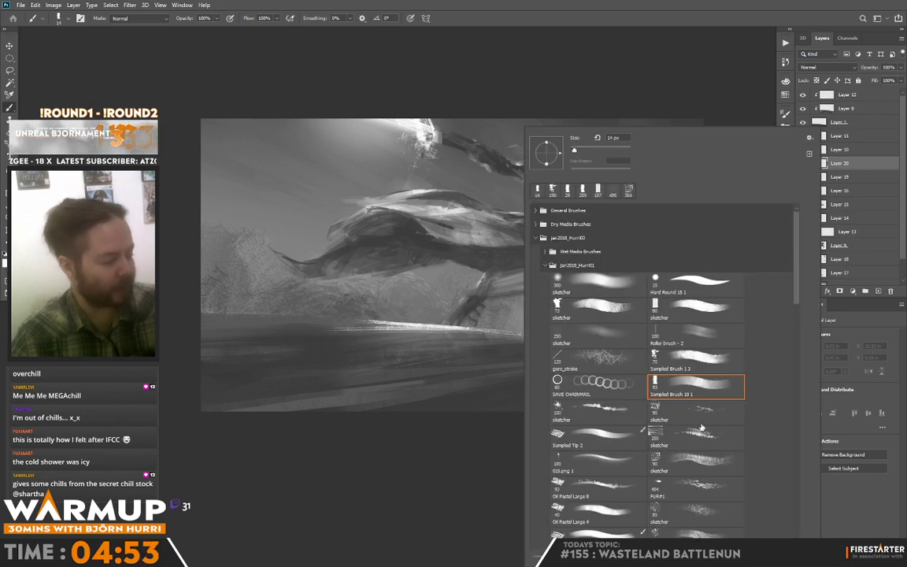
click(693, 534)
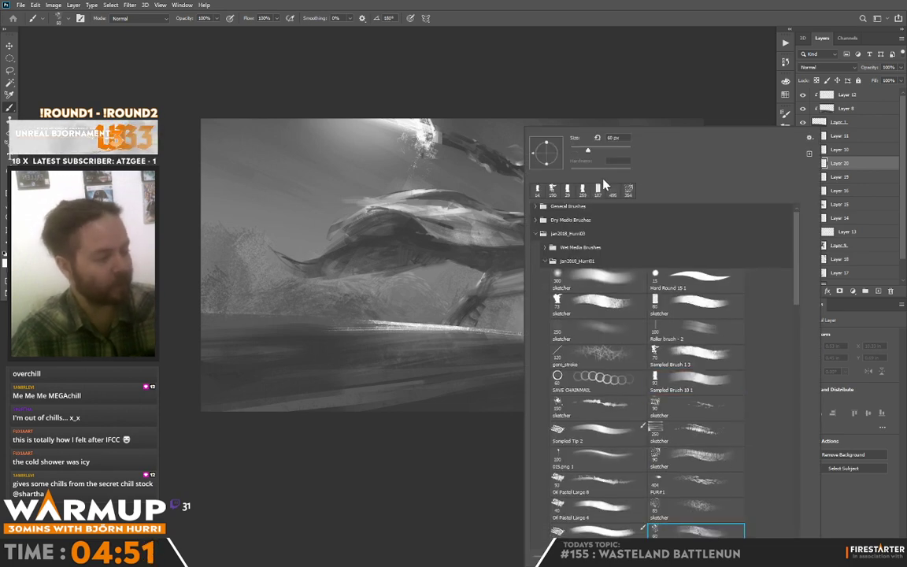
alt+click(475, 257)
mouse_move(428, 255)
mouse_down()
mouse_move(439, 239)
mouse_move(439, 265)
mouse_move(496, 259)
mouse_move(479, 286)
mouse_move(498, 264)
mouse_move(506, 278)
mouse_up()
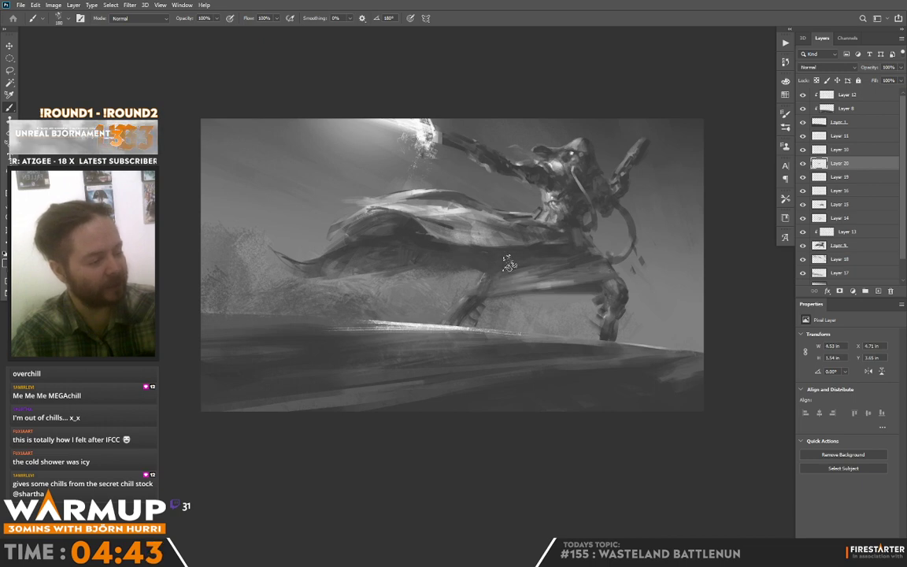
key(e)
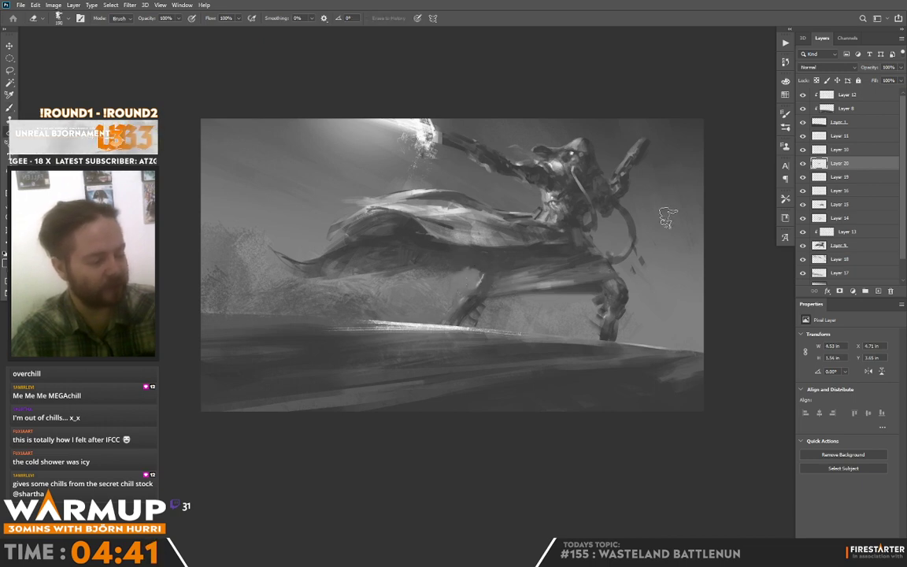
key(b)
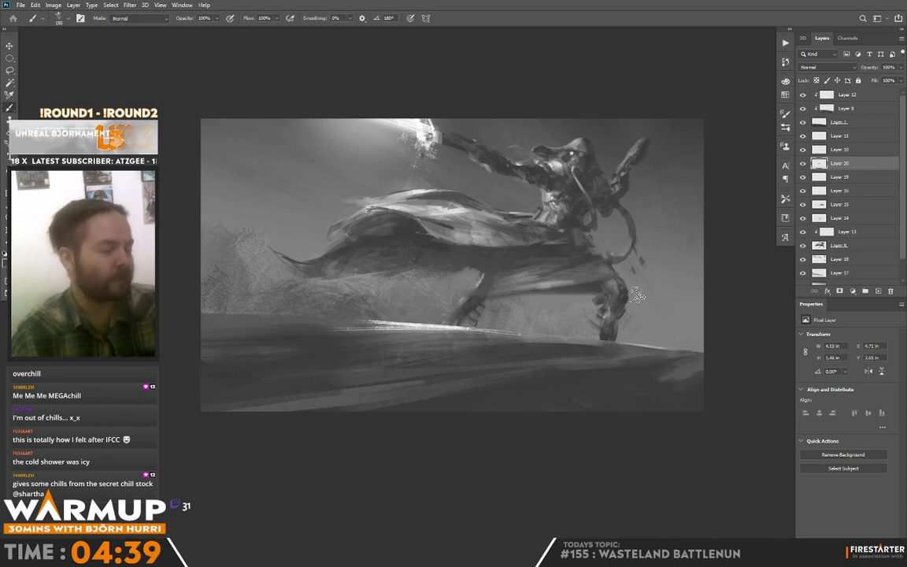
Reduce the textured brush to 64 px and paint sampled greys where the back thigh meets the coat's underside
right_click(574, 265)
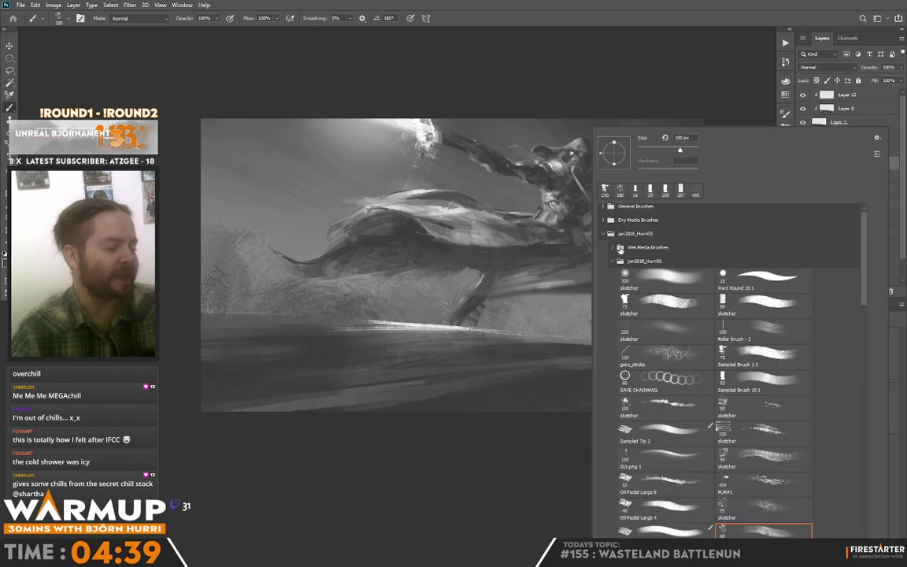
alt+click(506, 297)
alt+click(483, 269)
drag(482, 266, 464, 262)
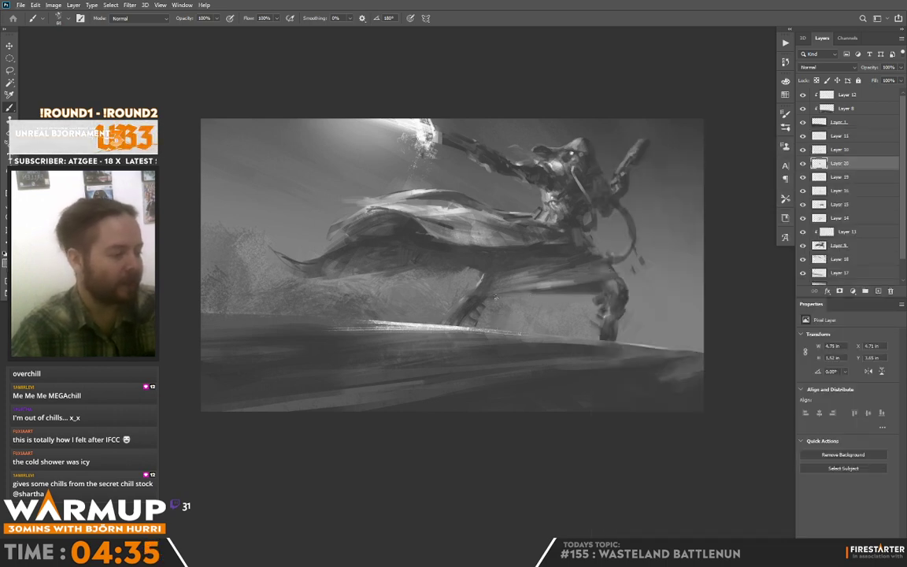
key(alt)
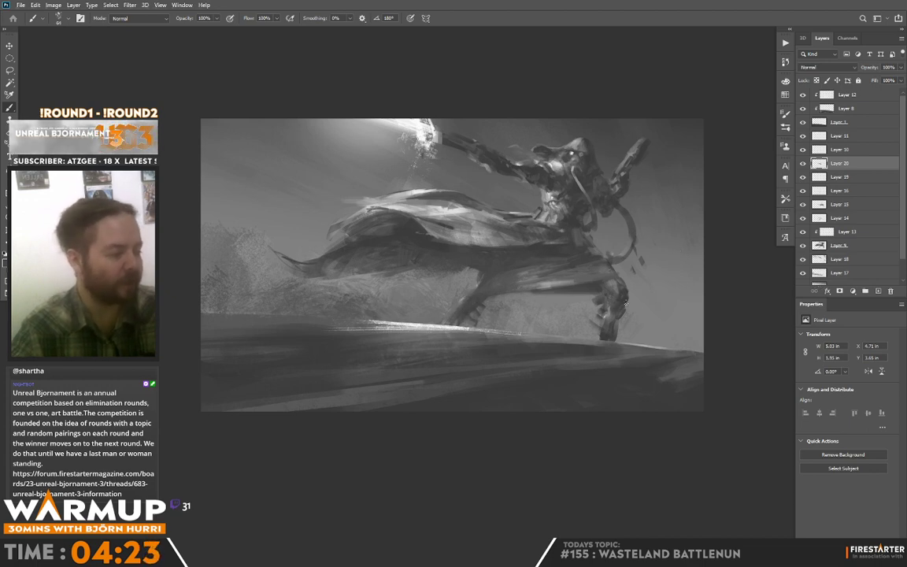
Rework the outer edge of the front knee and the shape of the back knee with sampled greys
mouse_move(626, 303)
mouse_down()
mouse_move(619, 275)
mouse_move(630, 302)
mouse_up()
alt+click(627, 300)
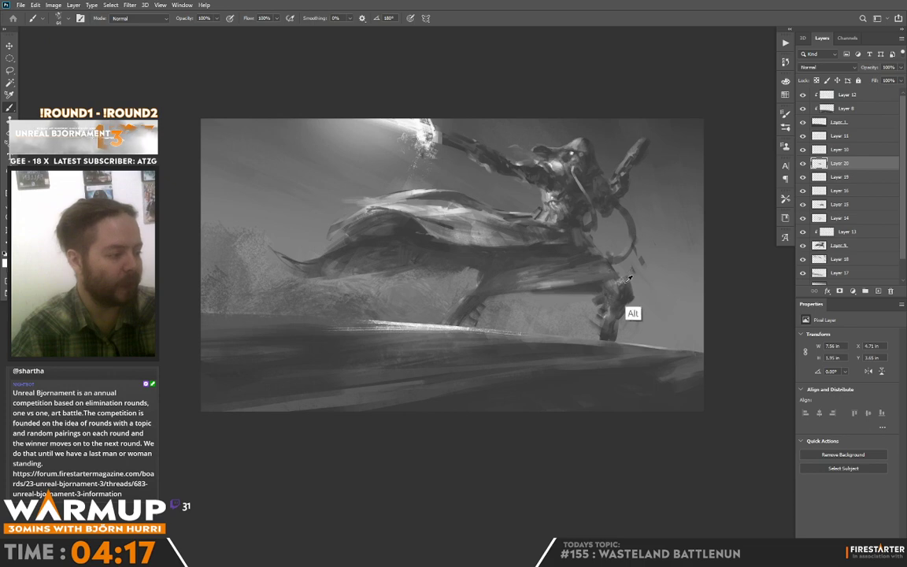
alt+click(471, 296)
alt+click(488, 258)
alt+click(446, 251)
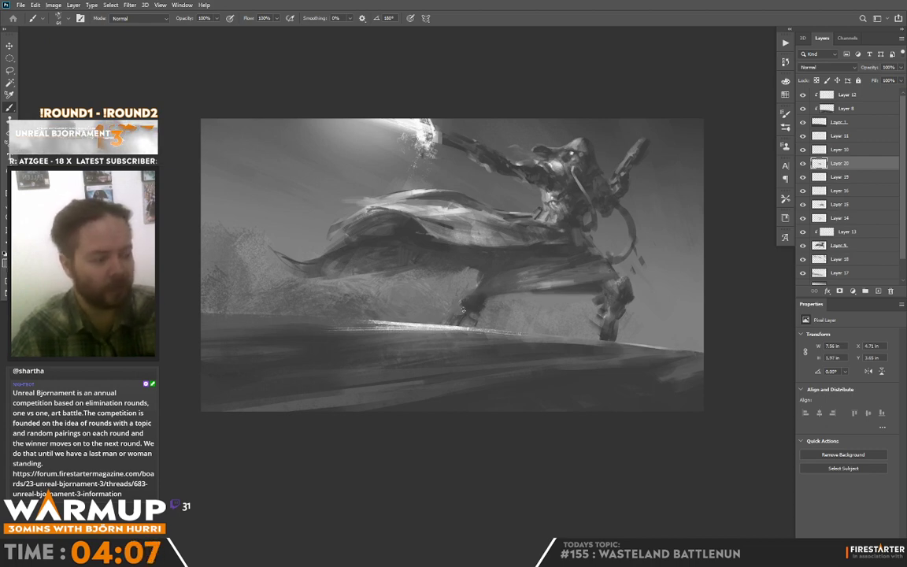
alt+click(425, 274)
drag(474, 301, 469, 314)
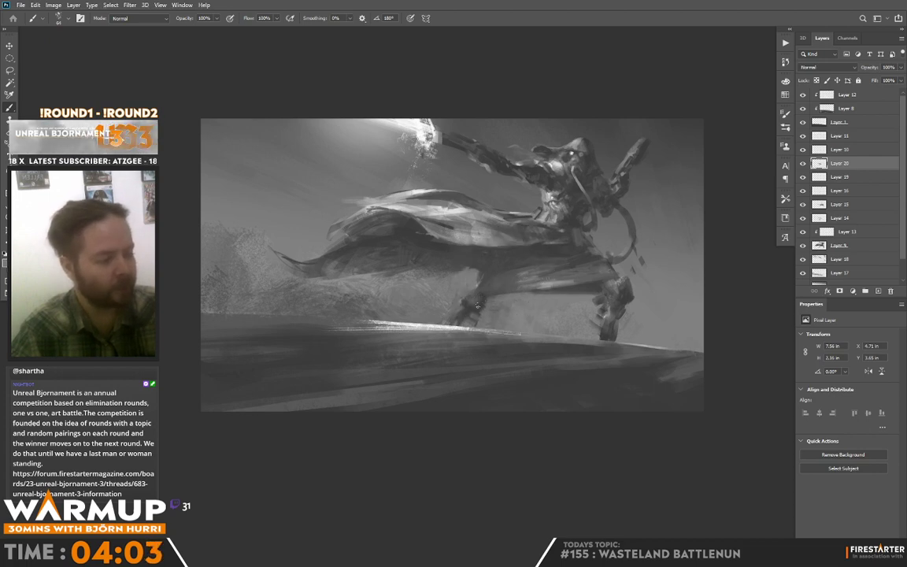
Choose Sampled Brush 1 3 at a small size and define the back knee with sampled light and dark greys
right_click(542, 257)
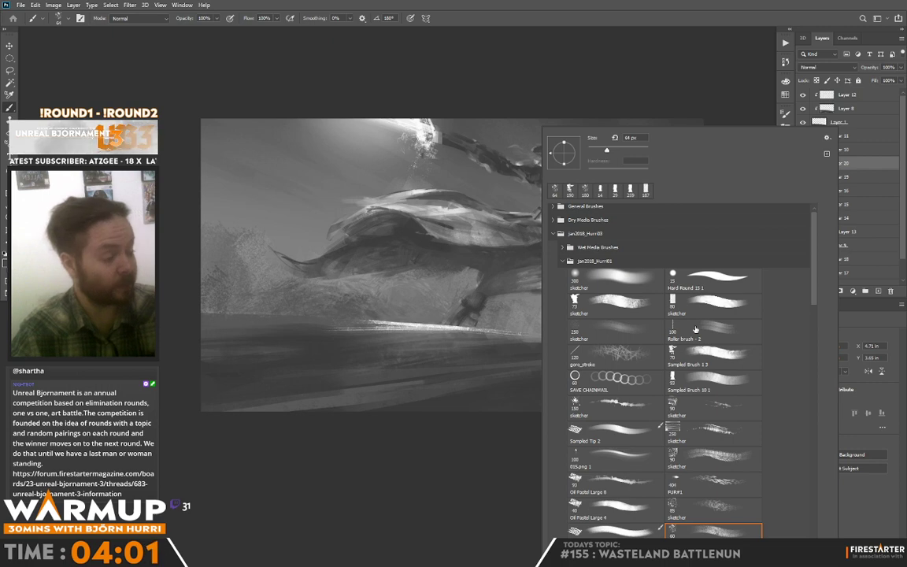
click(718, 356)
click(596, 149)
alt+click(490, 252)
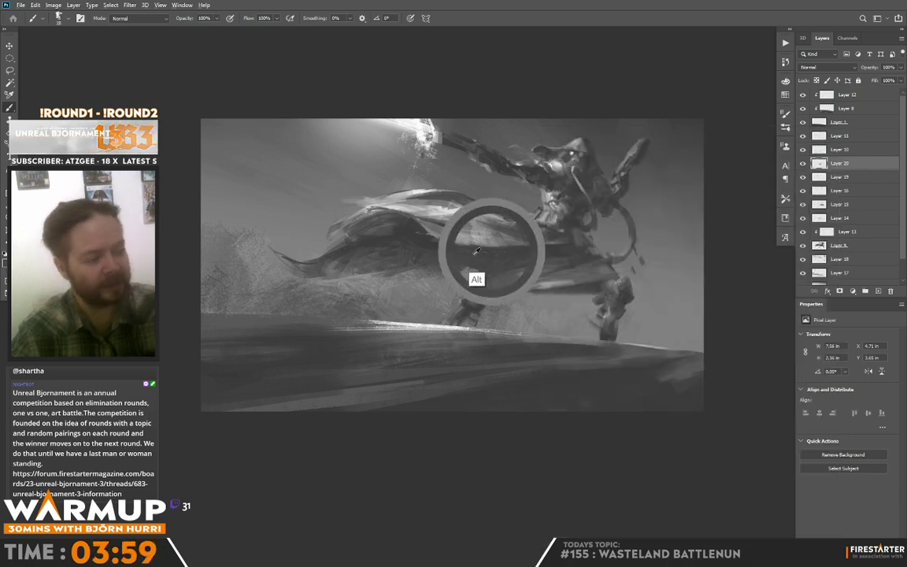
alt+click(440, 209)
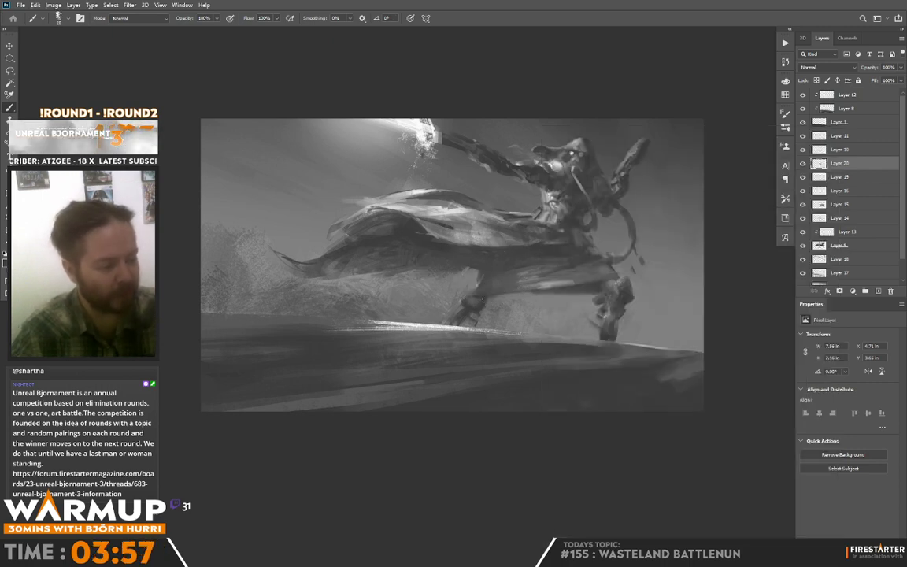
alt+click(487, 288)
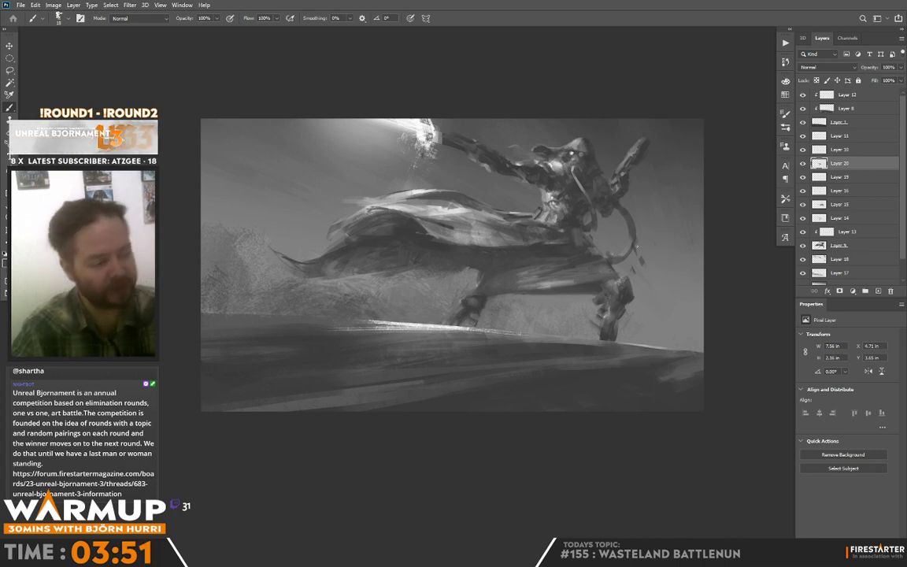
Paint short strokes of sampled grey into the coat folds just below the figure's waist
alt+click(564, 264)
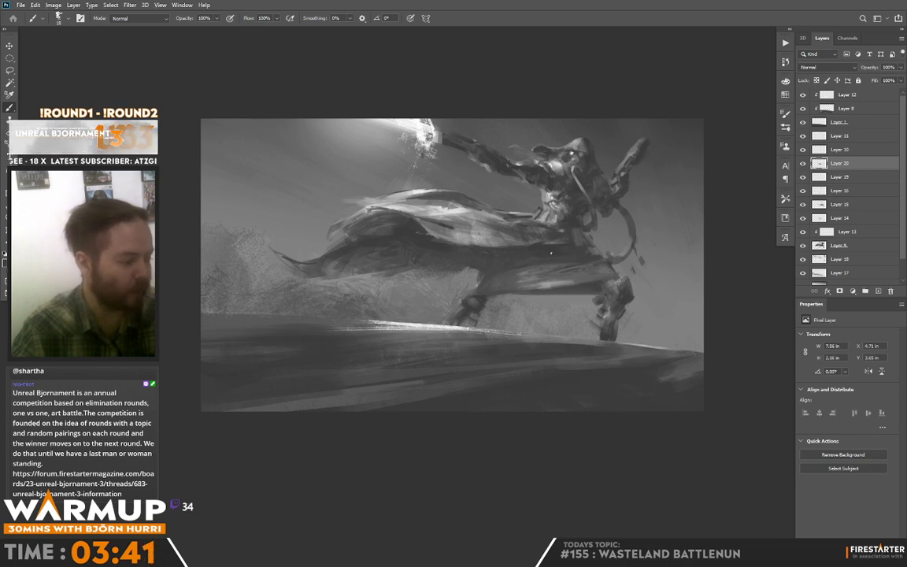
alt+click(551, 252)
drag(559, 243, 539, 247)
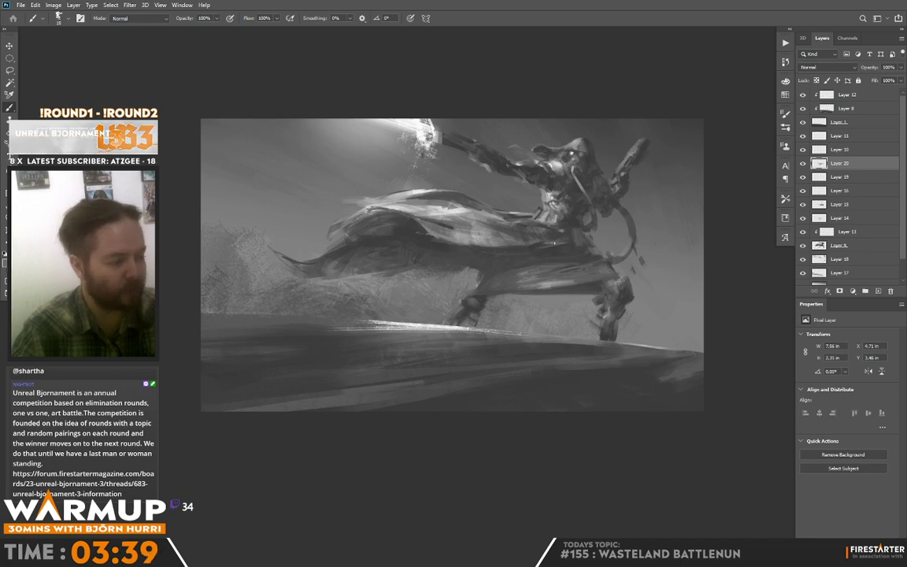
alt+click(564, 238)
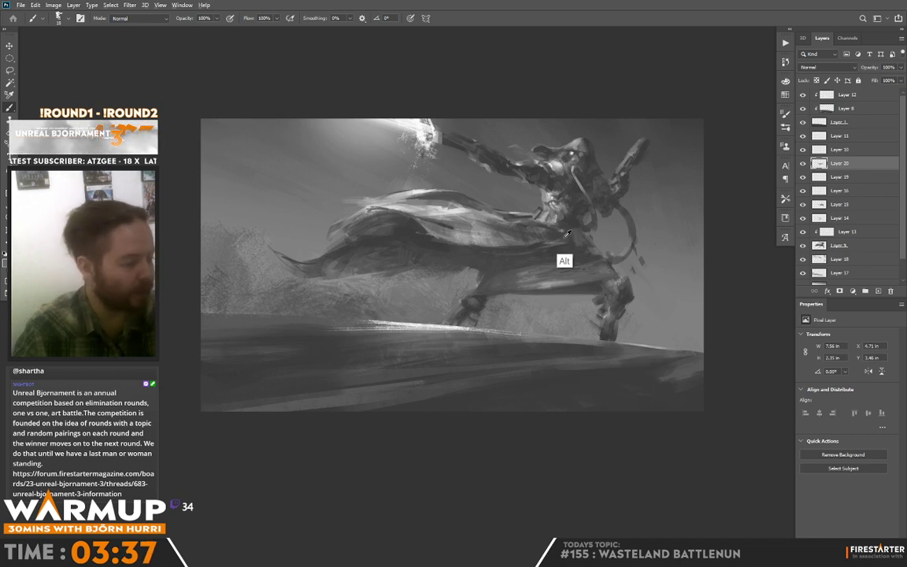
Refine the figure's waist and lower torso with small strokes of sampled grey
drag(549, 214, 544, 223)
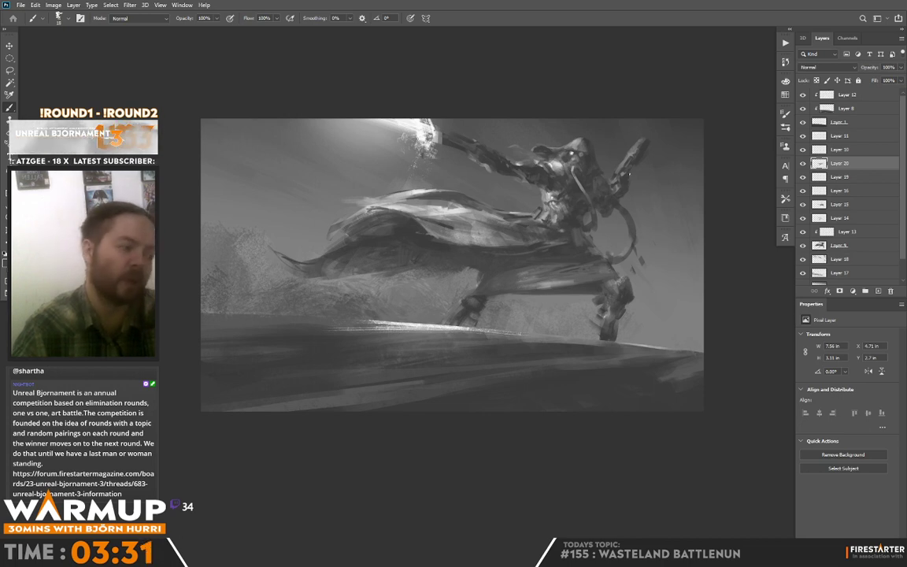
alt+click(542, 222)
drag(543, 215, 553, 209)
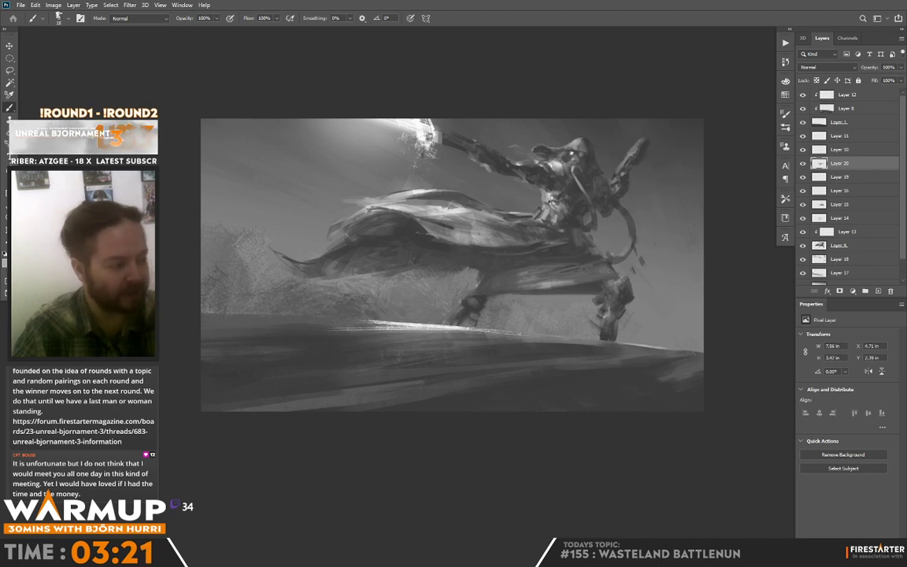
alt+click(544, 205)
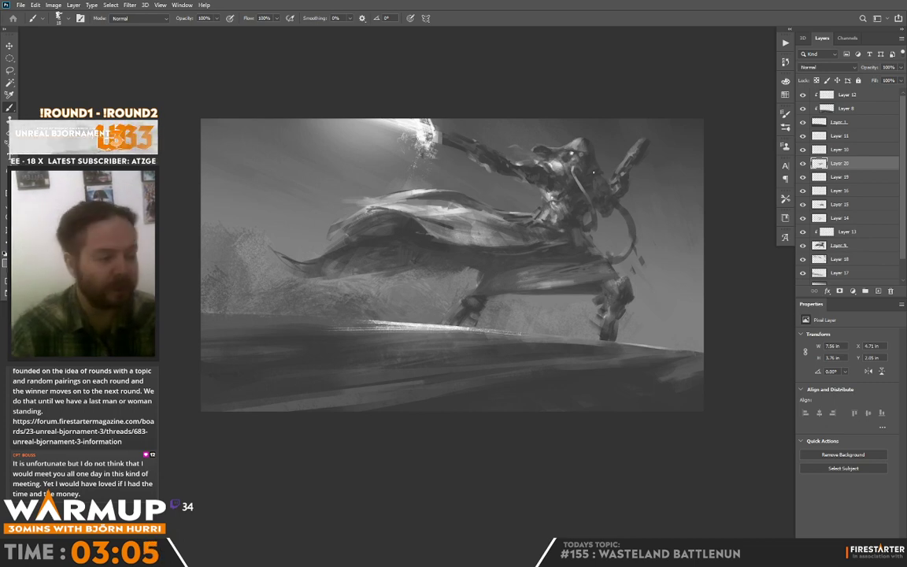
Paint sampled greys along the flowing coat's upper edge and add thin wisps toward its trailing end
alt+click(394, 196)
drag(417, 191, 441, 191)
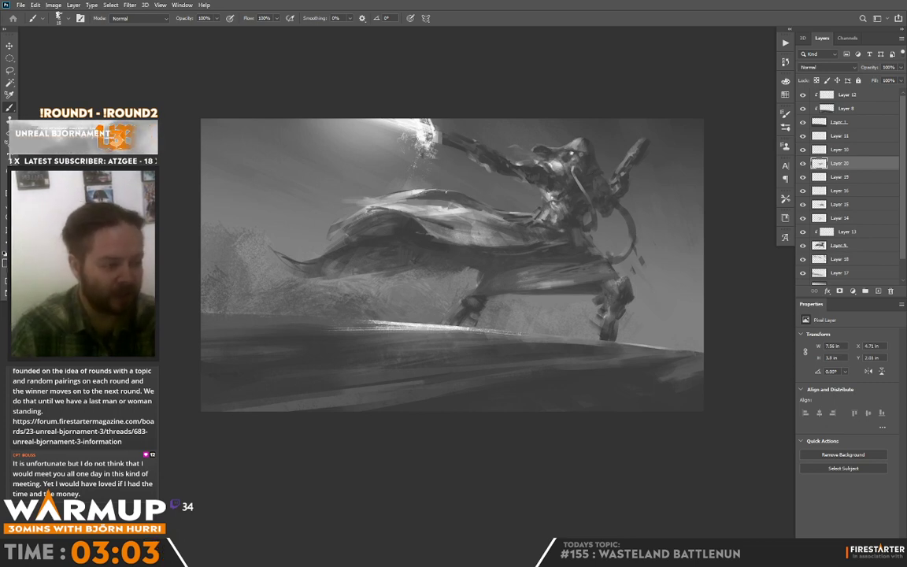
alt+click(405, 195)
drag(392, 194, 407, 189)
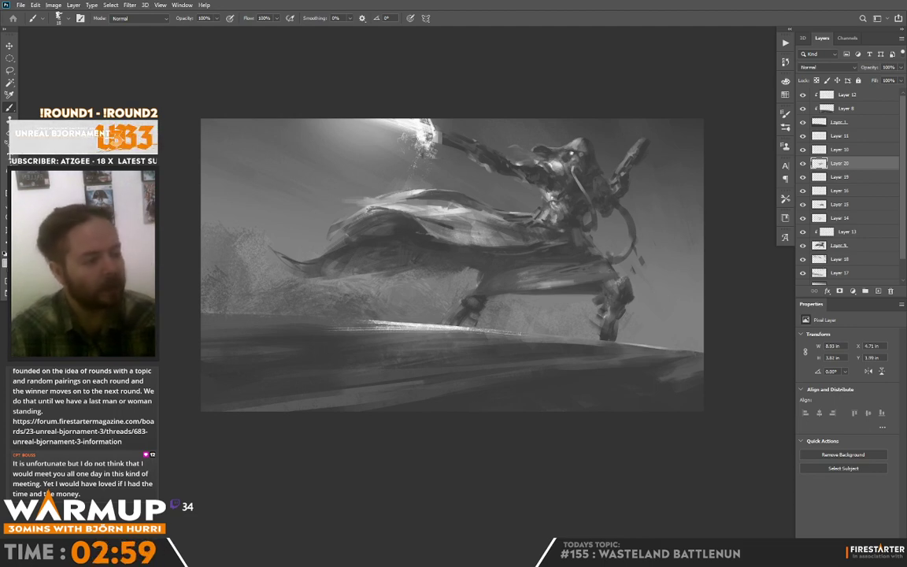
mouse_move(334, 210)
mouse_down()
mouse_move(359, 205)
mouse_move(329, 209)
mouse_up()
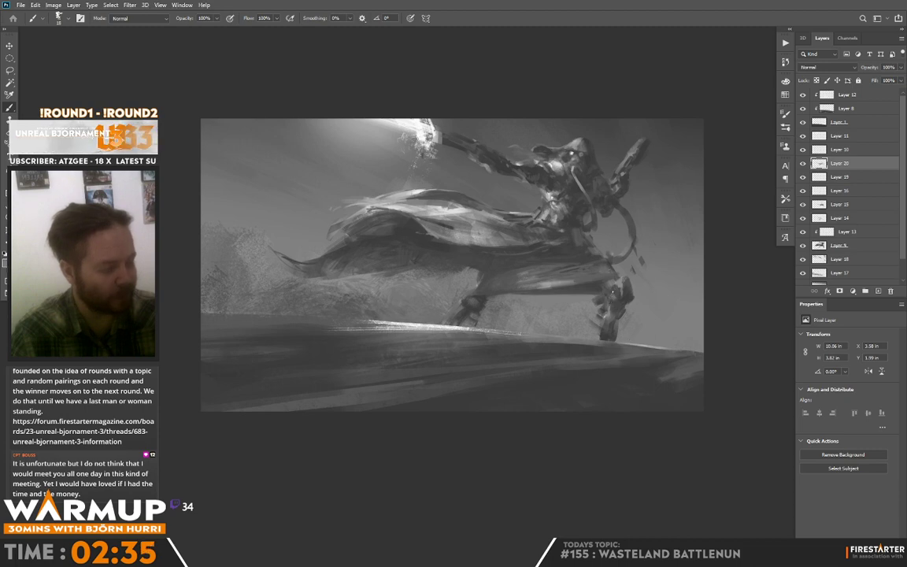
Detail the front knee with small strokes of several sampled greys
alt+click(616, 293)
alt+click(620, 291)
alt+click(617, 294)
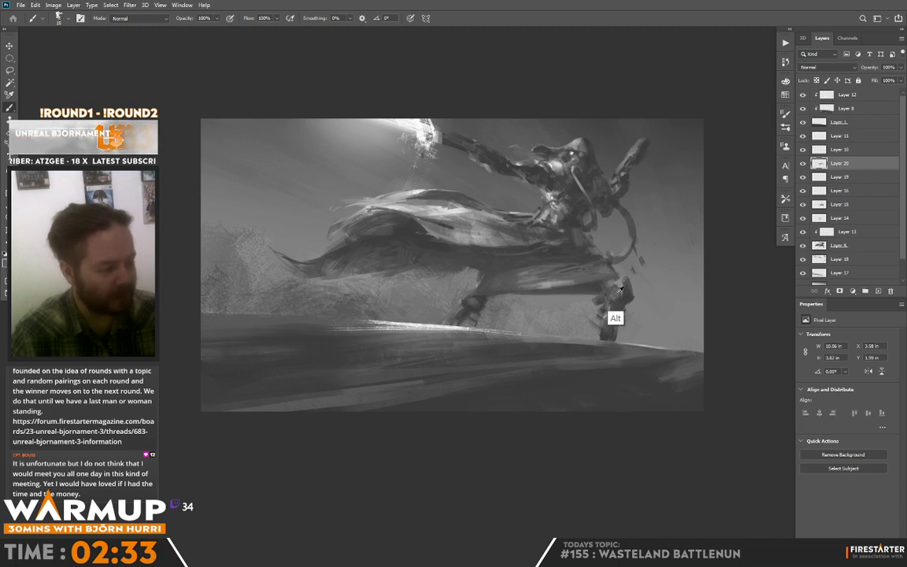
alt+click(622, 298)
drag(618, 287, 616, 300)
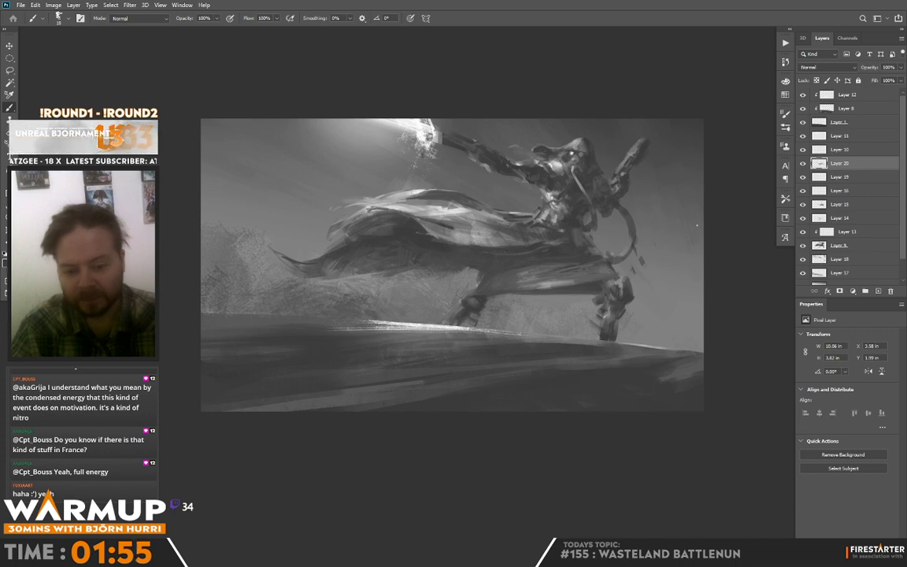
Touch up the rear leg and coat underside with sampled greys, and soften the sky beside the hood with a 196 px brush
alt+click(476, 307)
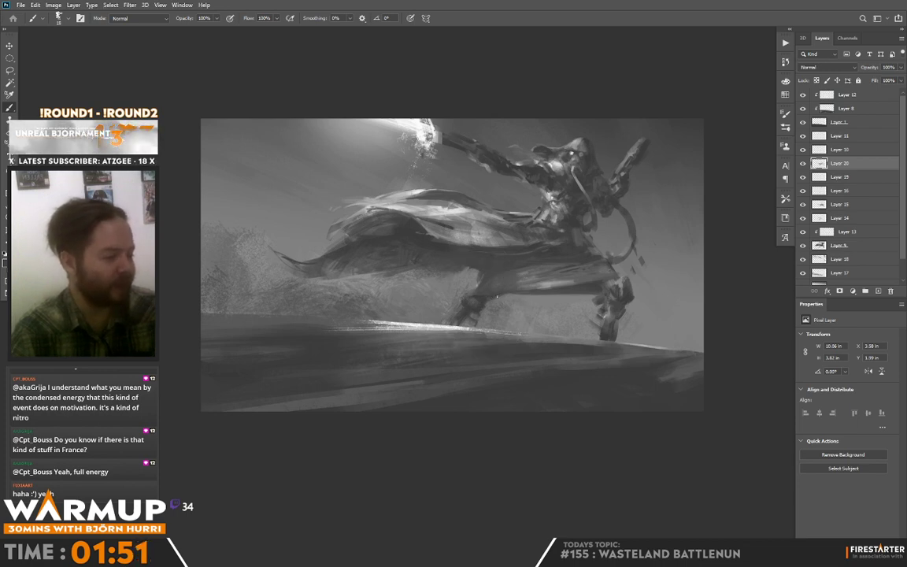
key(alt)
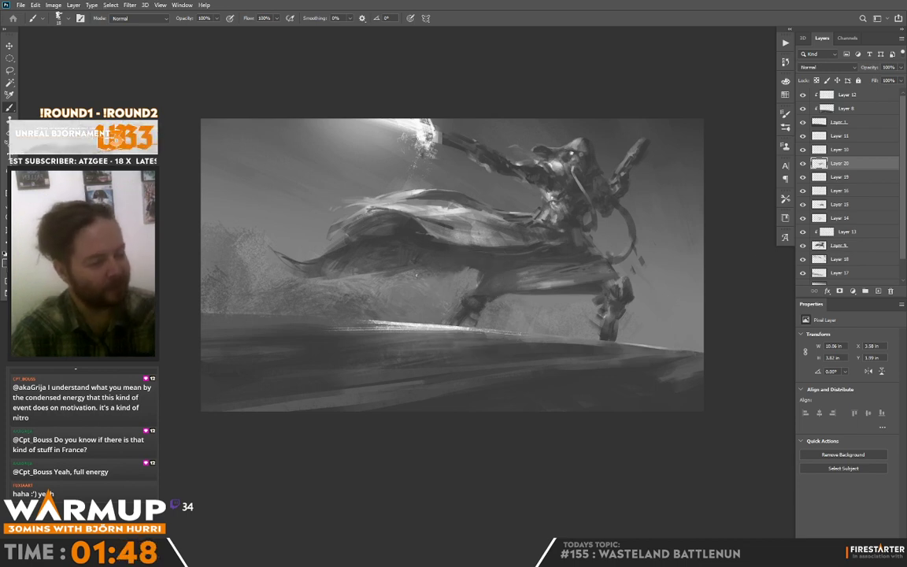
alt+click(469, 270)
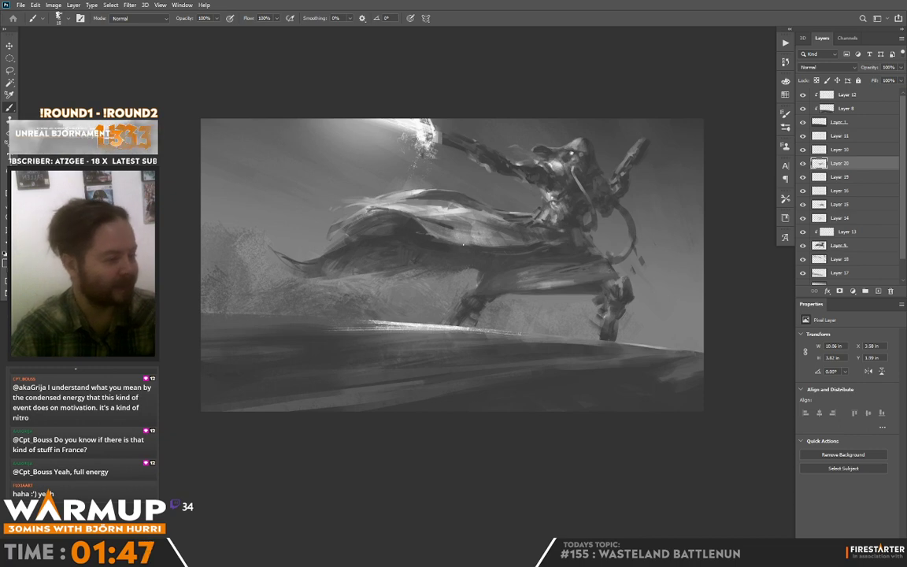
right_click(611, 129)
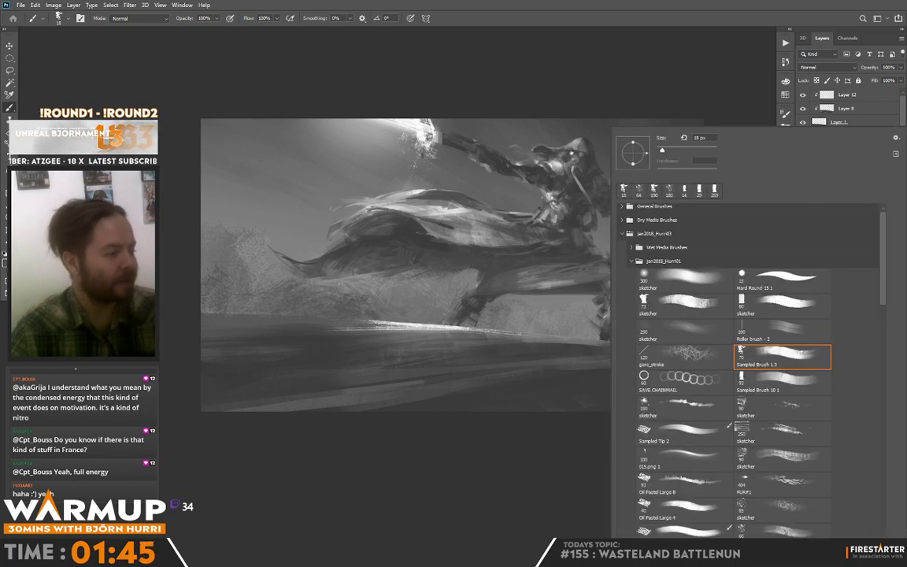
alt+click(593, 140)
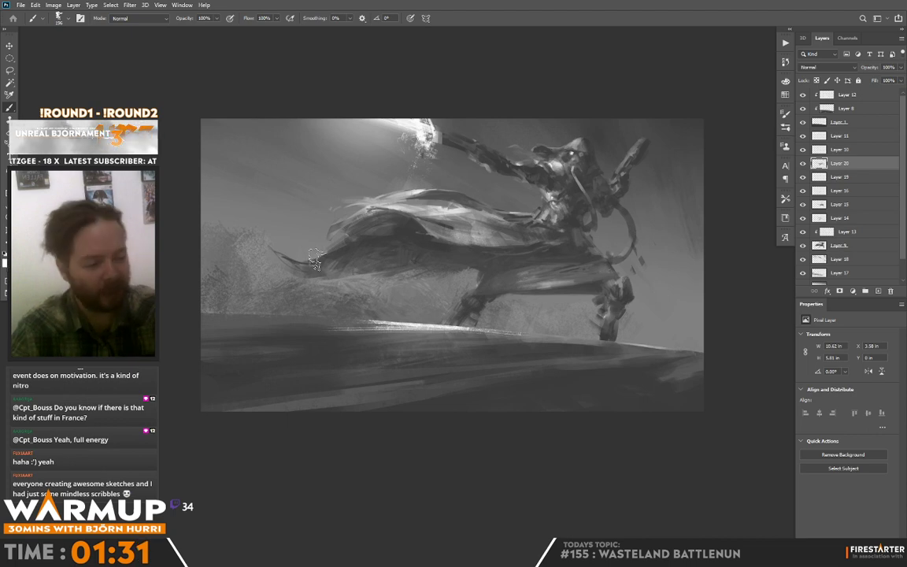
Extend the coat's trailing tip into an upward-curving wisp with a 20 px brush and refine the adjoining folds with sampled grey
right_click(380, 160)
text(20)
key(Return)
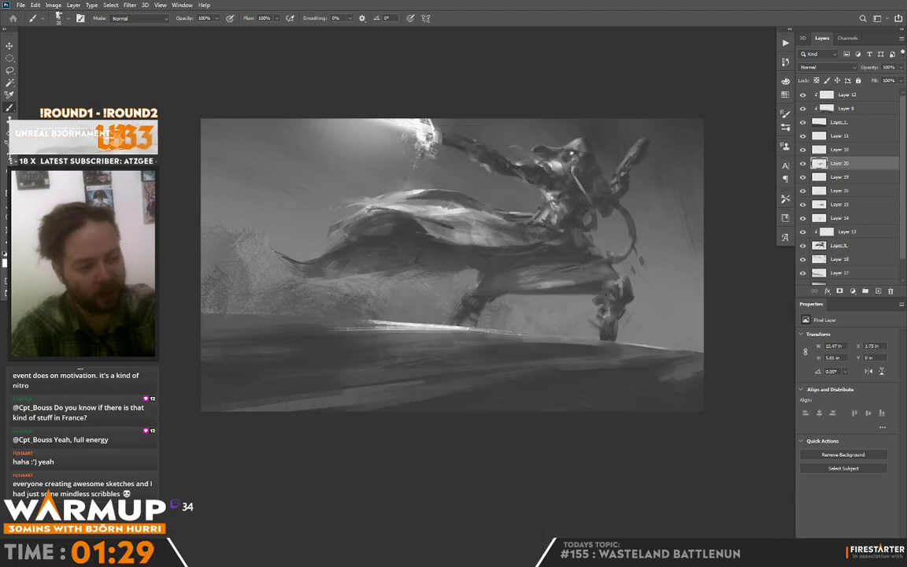
drag(260, 232, 256, 215)
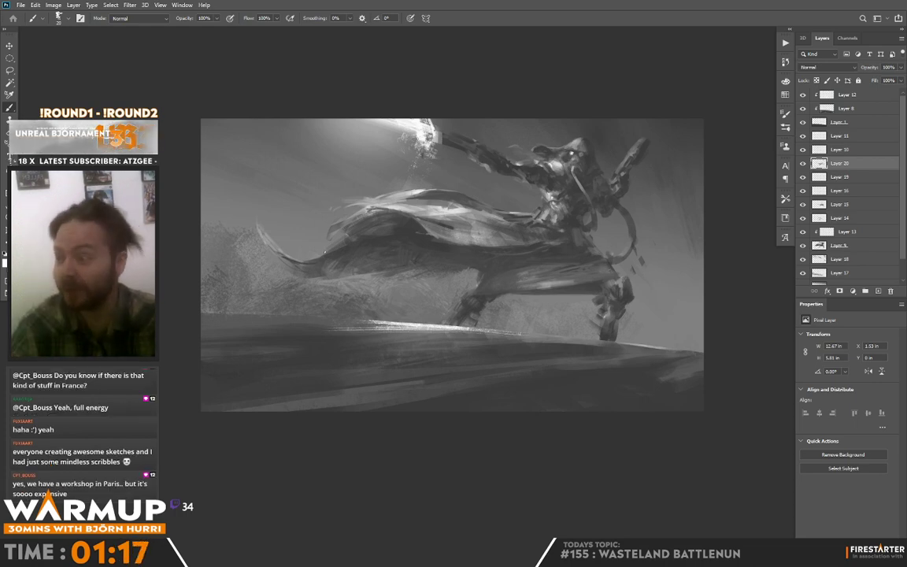
alt+click(295, 260)
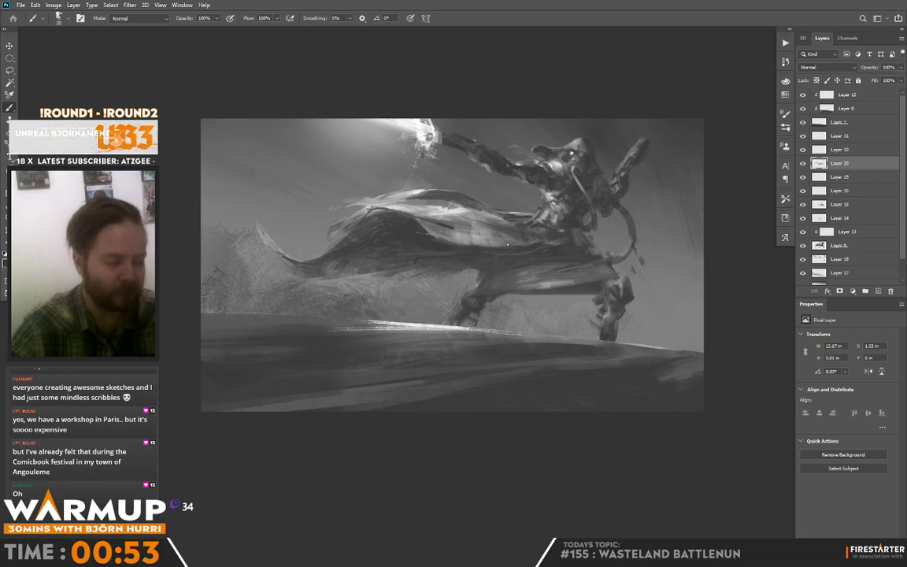
key(alt)
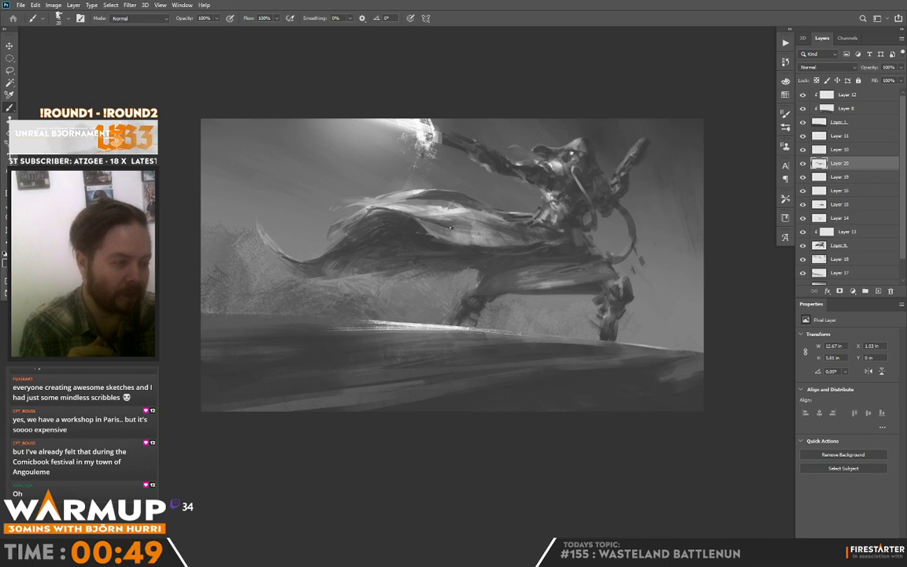
Lasso the middle fold of the flowing coat, shade inside it with a 61 px brush, and clear the selection
key(l)
drag(445, 227, 431, 247)
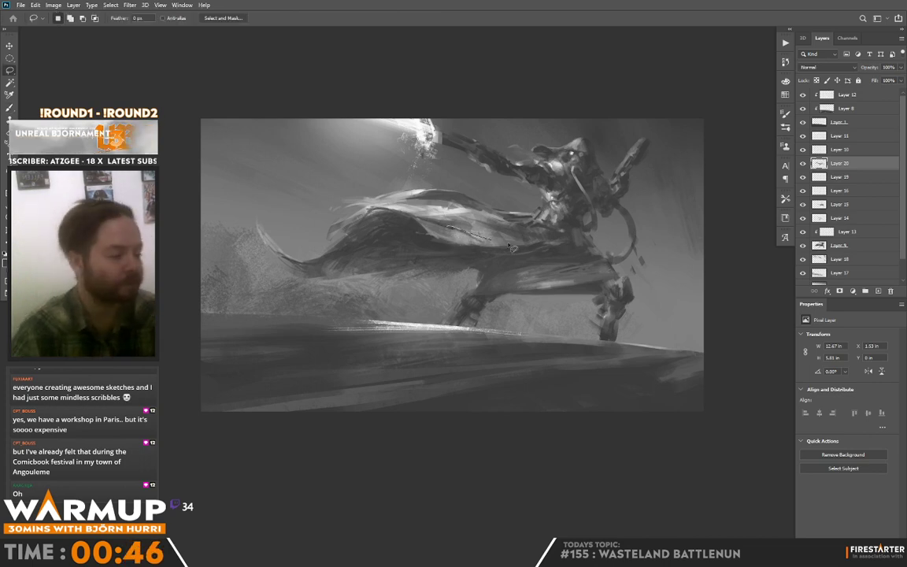
key(b)
right_click(569, 234)
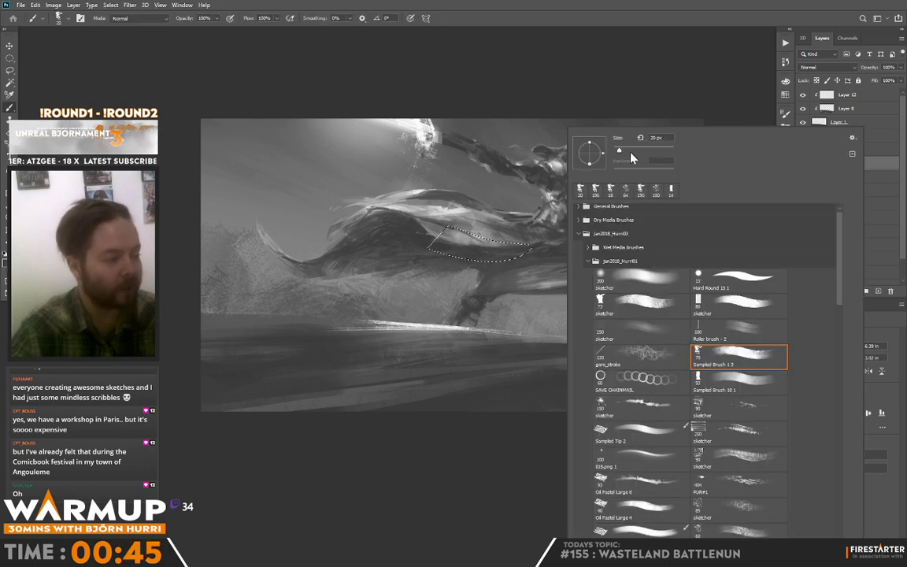
click(631, 152)
click(504, 236)
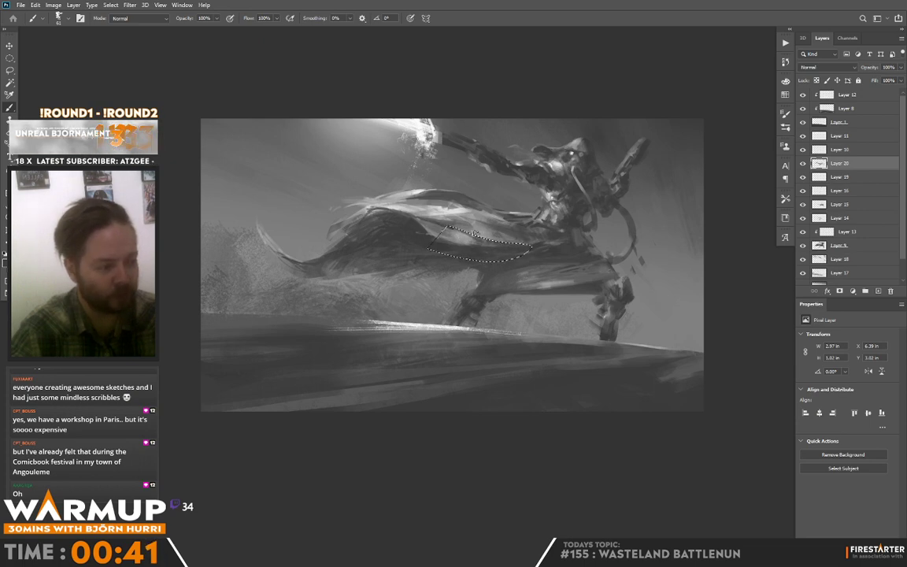
key(ctrl+d)
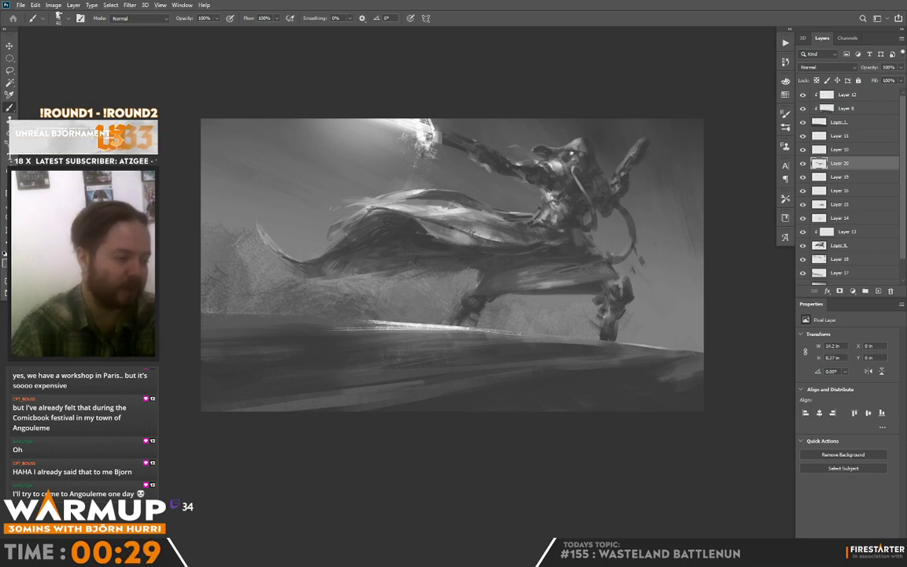
key(ctrl+d)
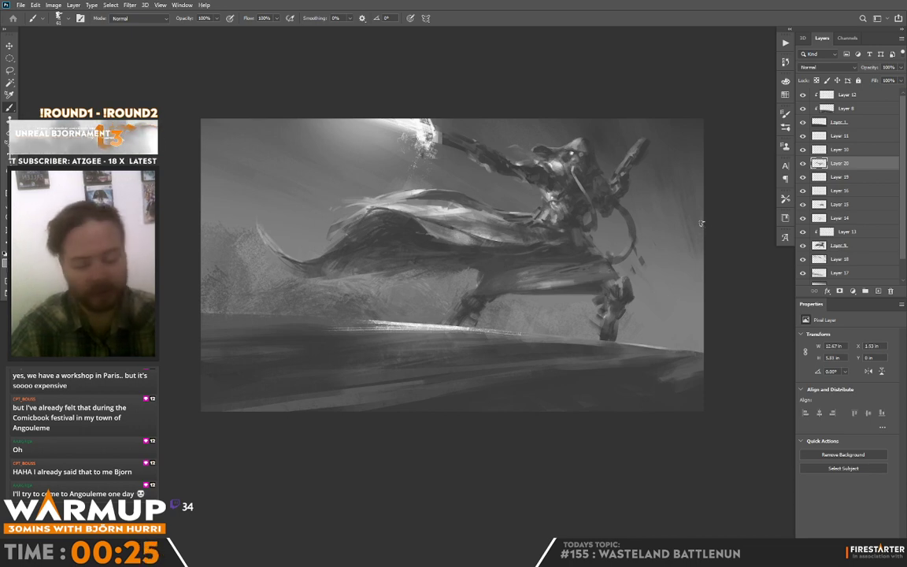
Lasso a thin curved strap running from the waist past the rear thigh, paint it dark grey, and deselect it
key(l)
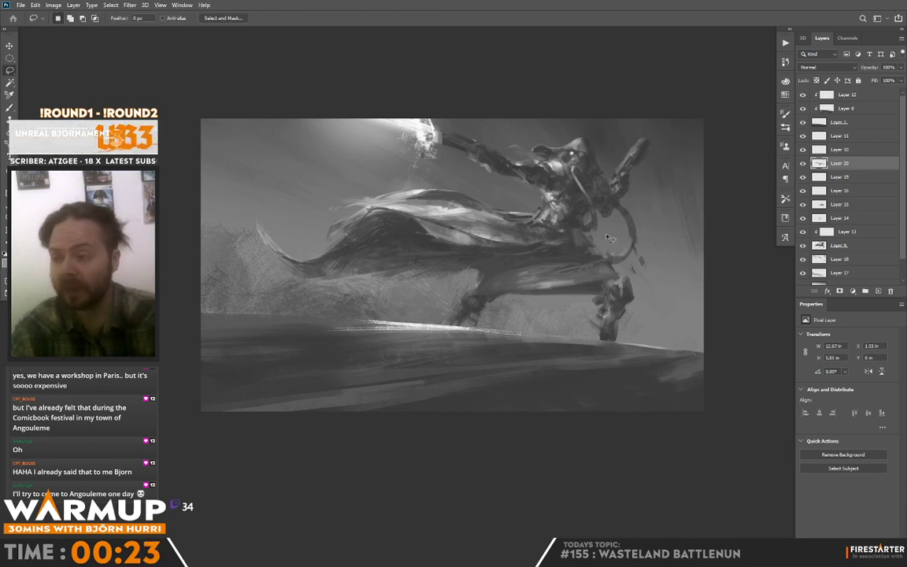
key(b)
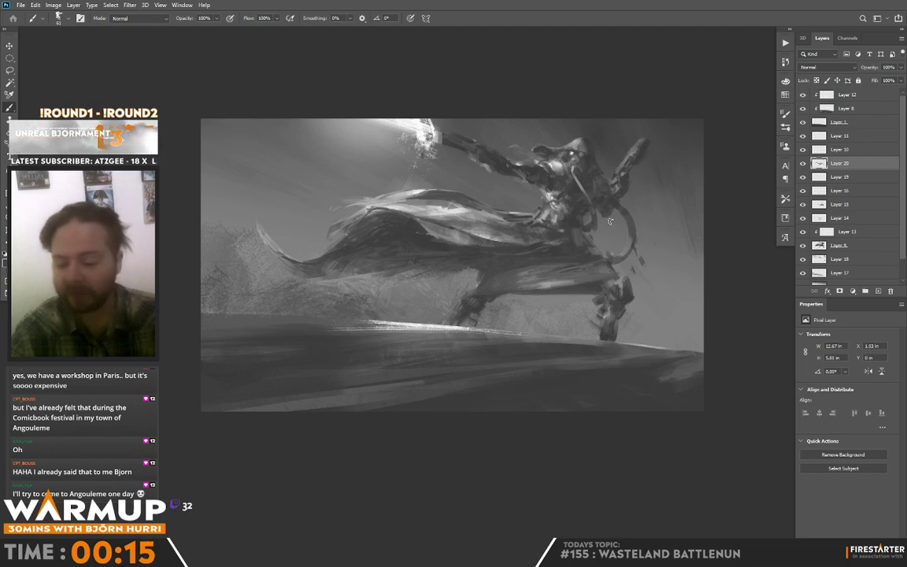
key(l)
mouse_move(560, 245)
mouse_down()
mouse_move(478, 285)
mouse_move(447, 286)
mouse_move(503, 270)
mouse_up()
key(b)
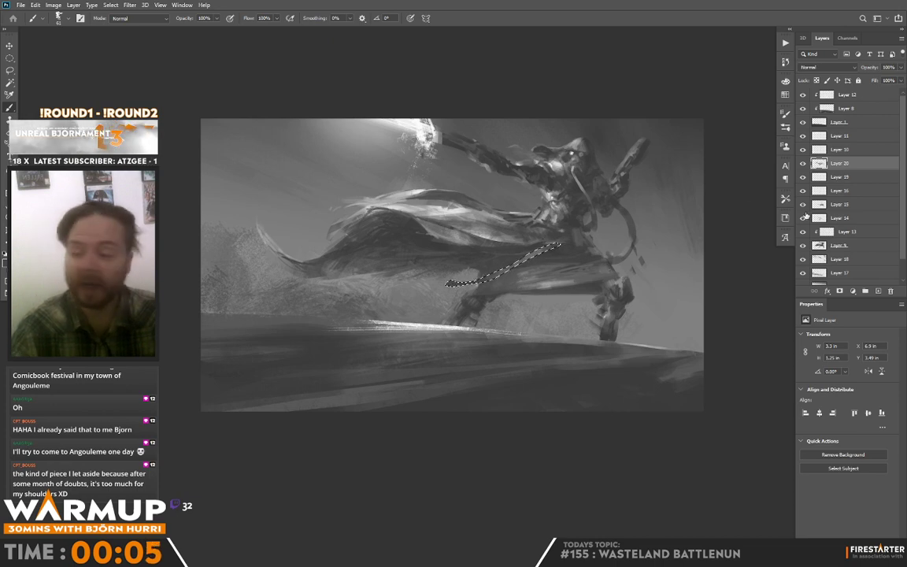
key(ctrl+d)
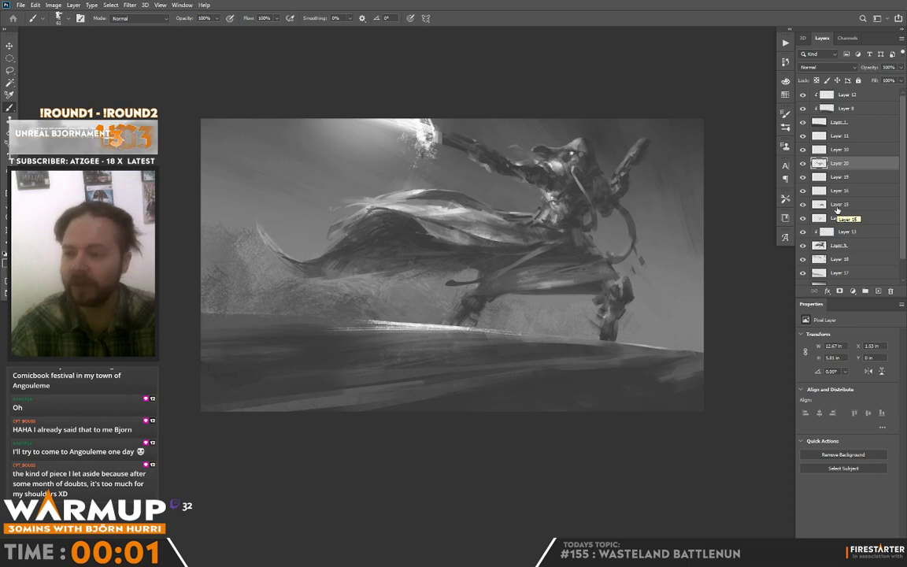
Refine the breathing hose below the mask with fine strokes from a 7 px brush
right_click(613, 201)
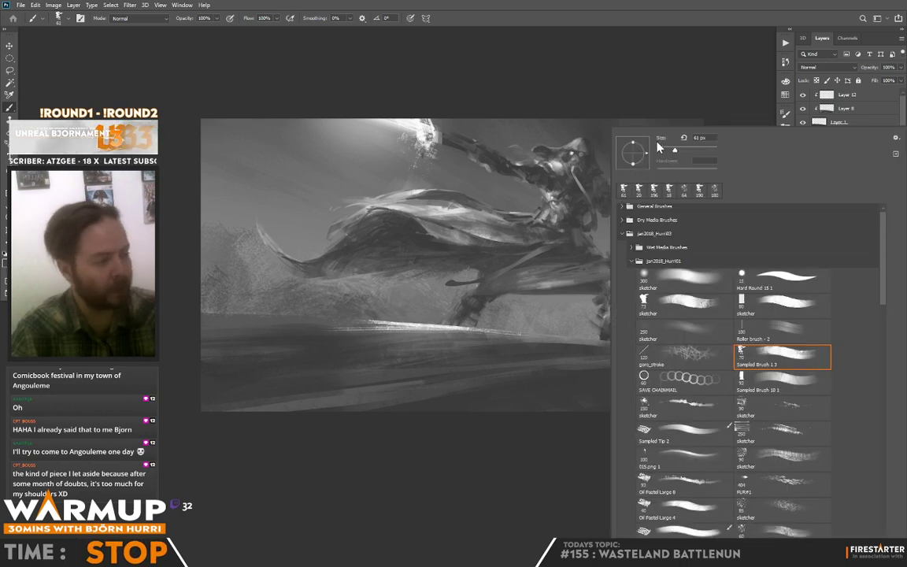
click(659, 150)
click(577, 195)
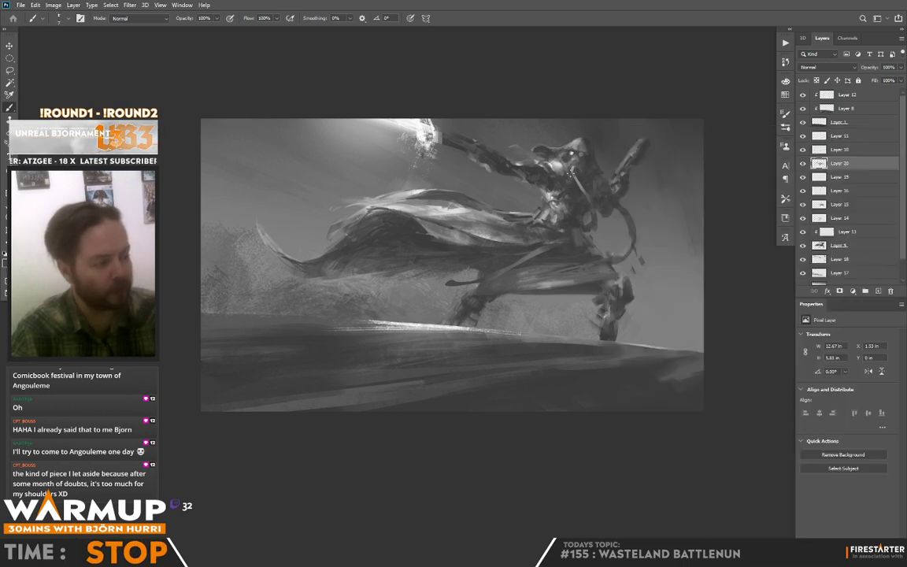
right_click(577, 188)
key(Escape)
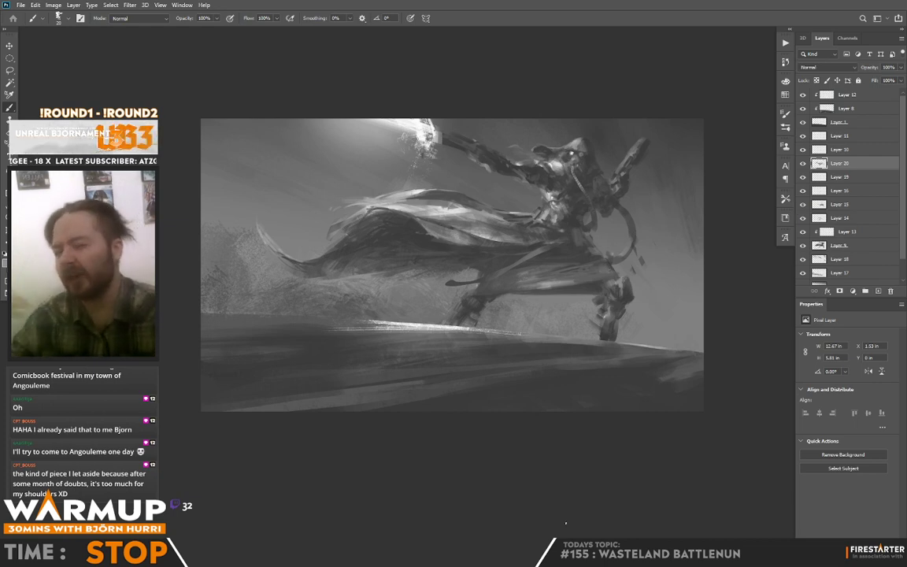
Scatter small dark debris flakes around the outstretched arm with a 20 px brush, and add light accents to them within the layer's painted pixels
right_click(524, 129)
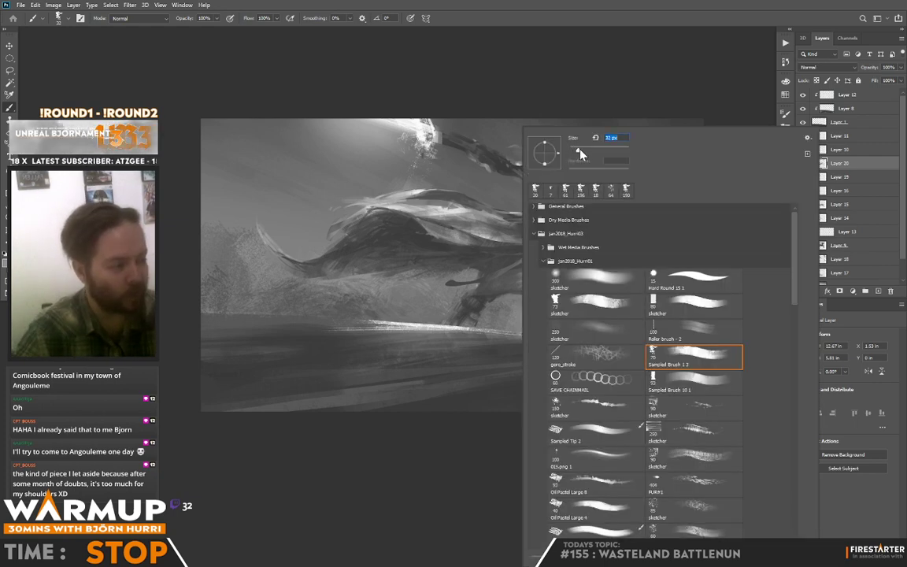
click(429, 221)
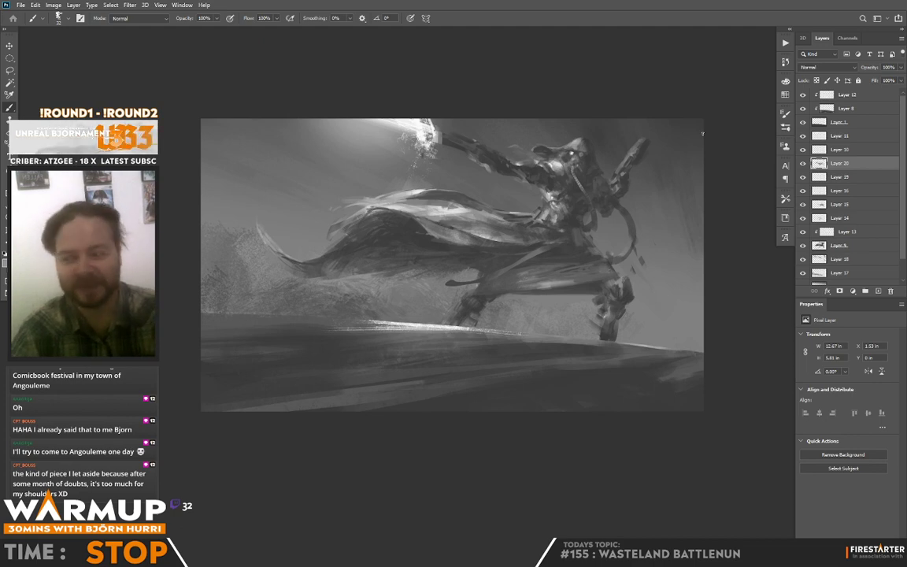
right_click(494, 147)
key(Return)
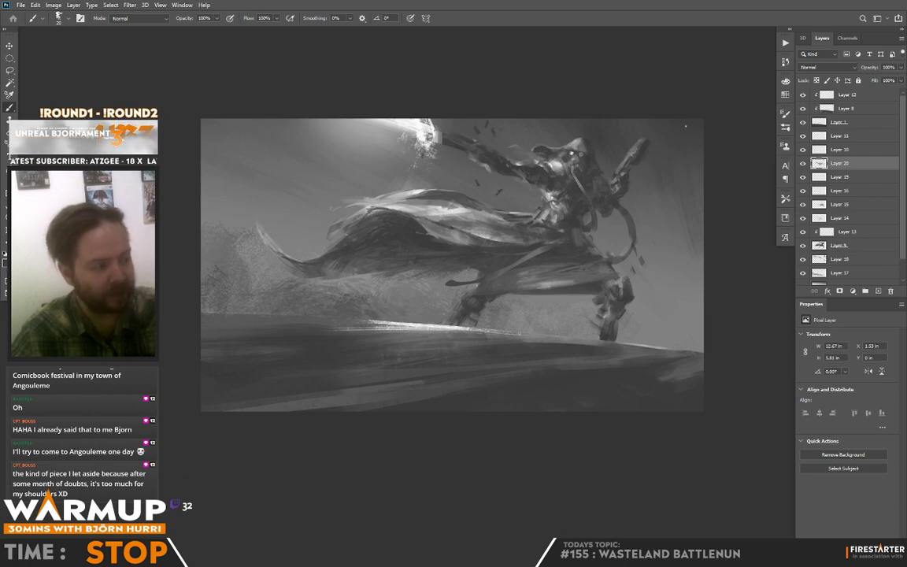
ctrl+click(818, 163)
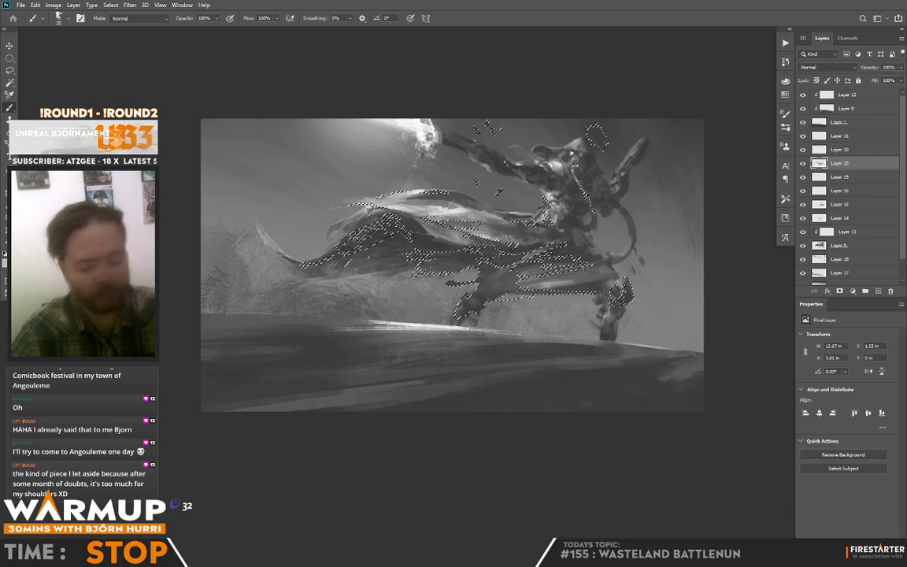
key(ctrl+d)
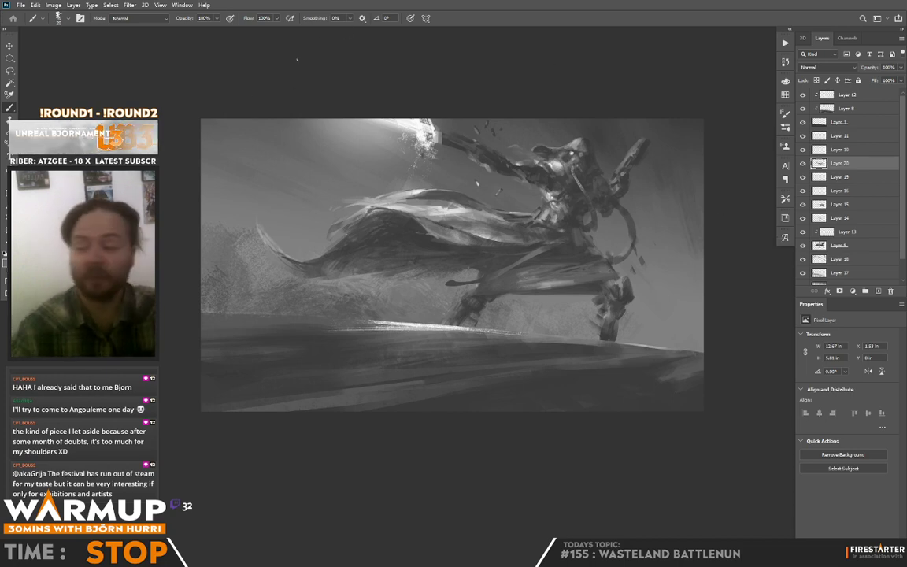
Review the painting without the interface, restore the standard view, and undock warmup155.psd into a floating window
key(Tab)
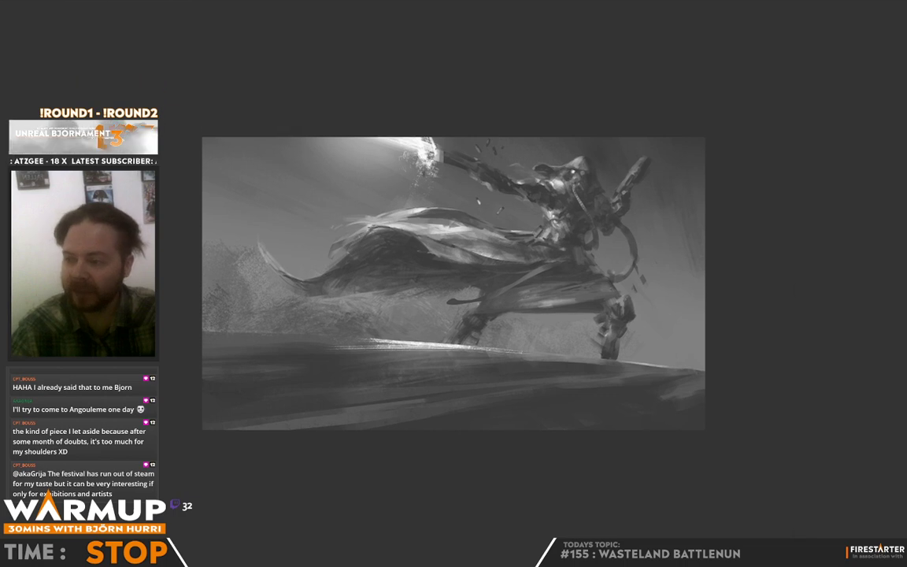
key(Tab)
key(Tab)
key(Tab)
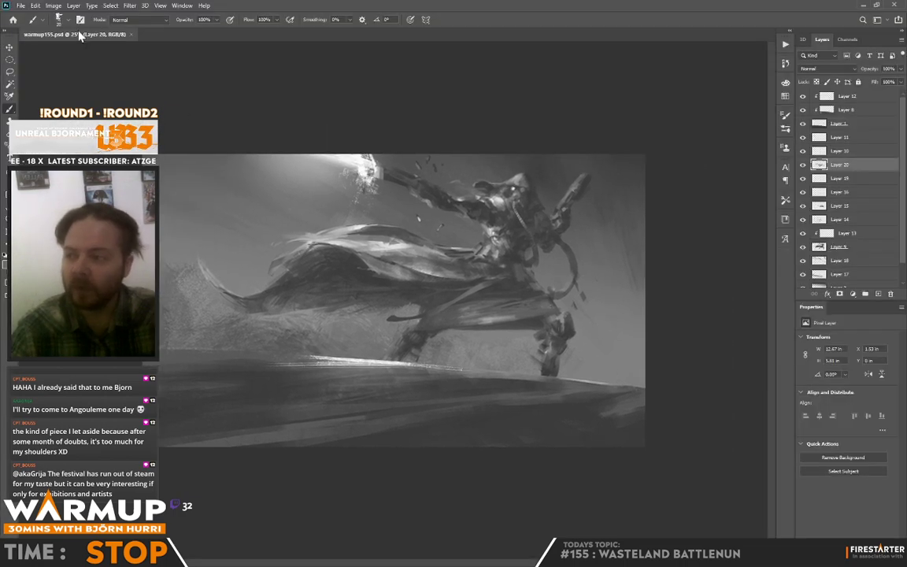
drag(118, 35, 275, 93)
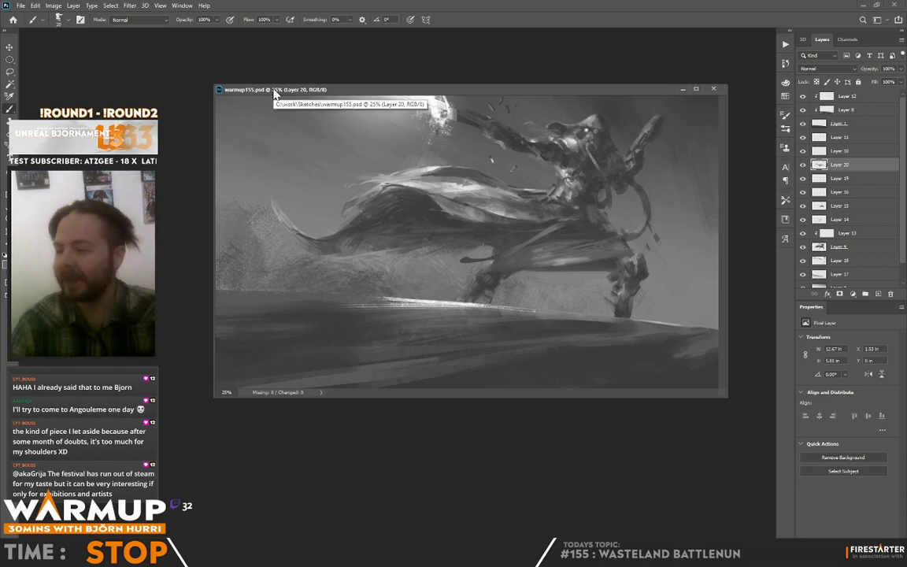